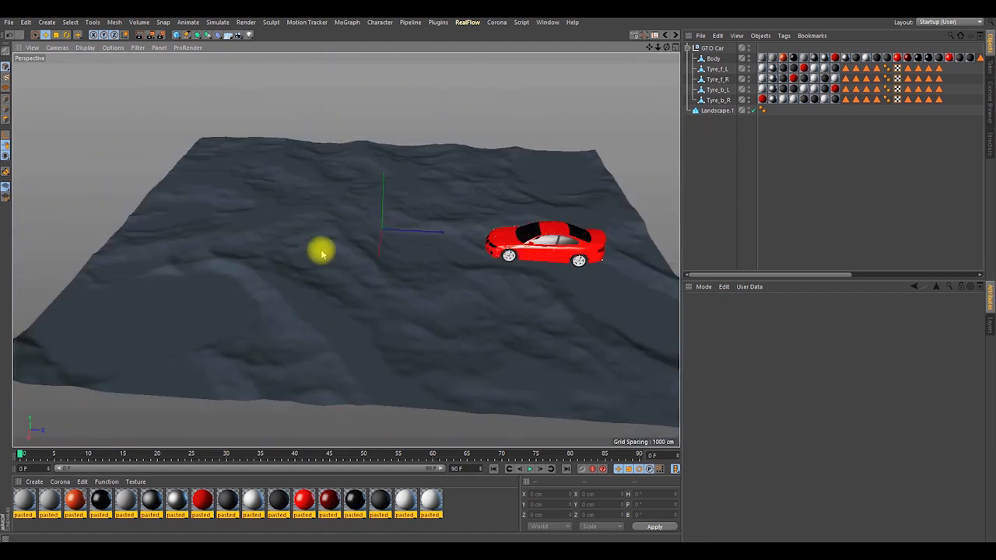
Step: Examine the red car and the landscape terrain from several angles, near and far
{"action": "right_click_drag", "start_coordinate": [491, 239], "coordinate": [545, 148], "text": "alt"}
{"action": "left_click_drag", "start_coordinate": [544, 148], "coordinate": [362, 256], "text": "alt"}
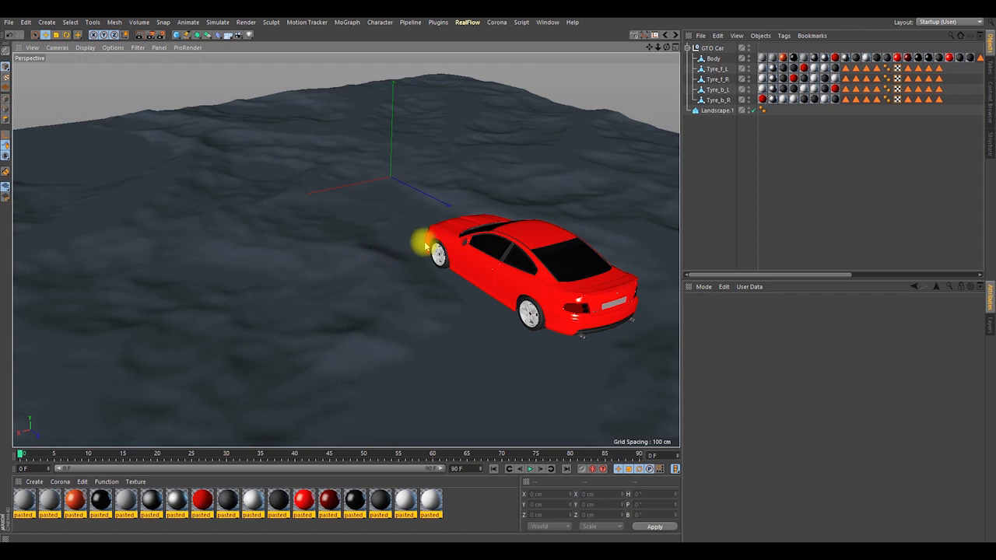
{"action": "scroll", "coordinate": [468, 271], "scroll_direction": "down", "scroll_amount": 5}
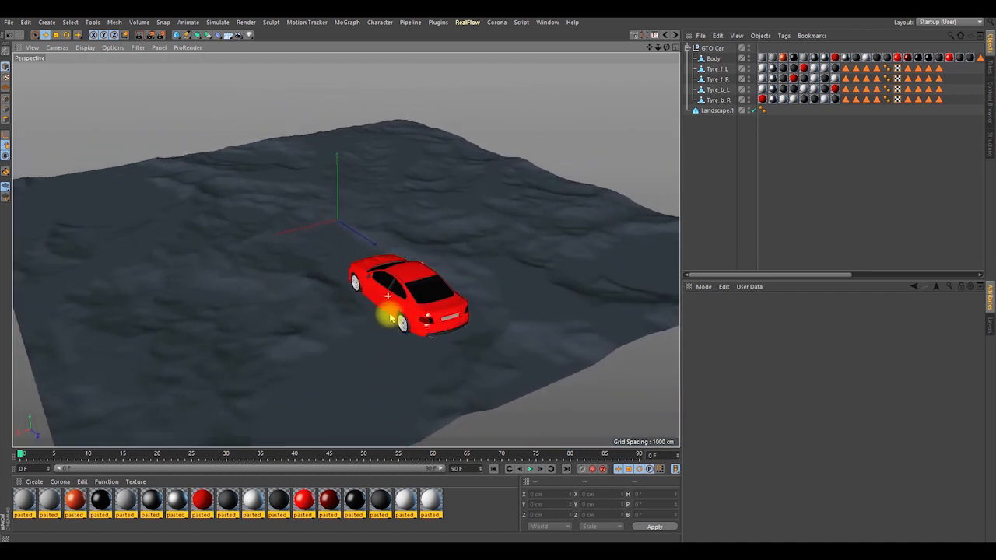
{"action": "left_click_drag", "start_coordinate": [426, 313], "coordinate": [429, 285], "text": "alt"}
{"action": "right_click_drag", "start_coordinate": [428, 281], "coordinate": [445, 228], "text": "alt"}
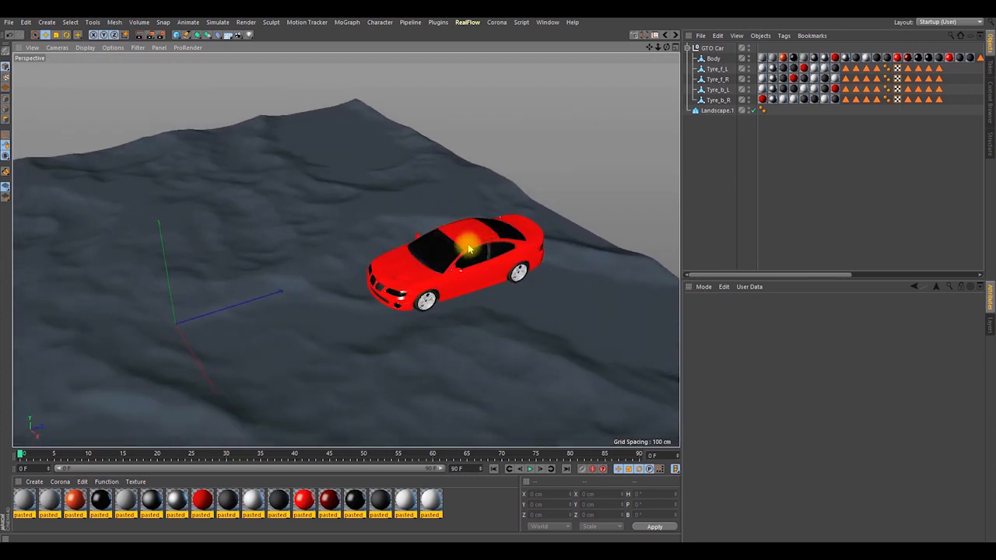
{"action": "left_click", "coordinate": [689, 49]}
{"action": "right_click_drag", "start_coordinate": [450, 276], "coordinate": [478, 224], "text": "alt"}
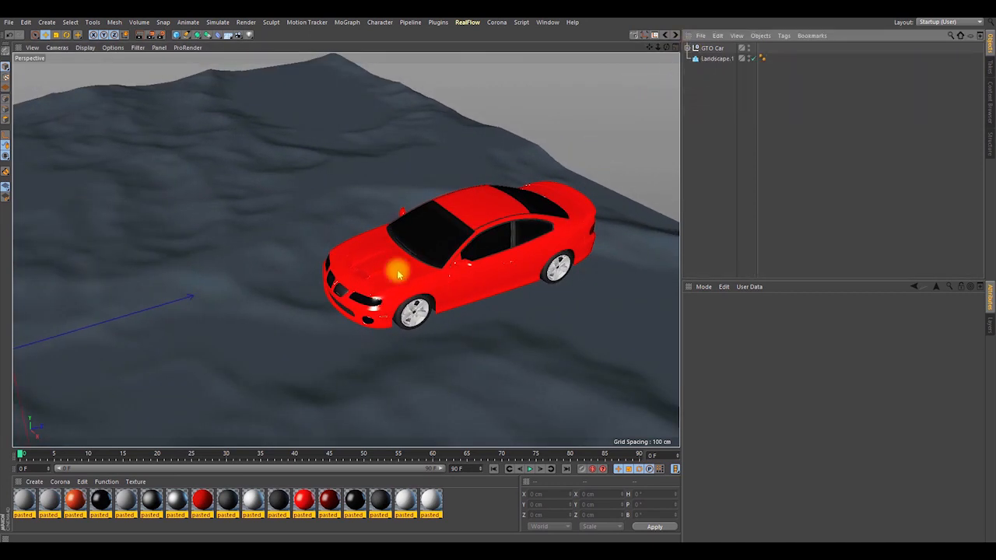
{"action": "left_click_drag", "start_coordinate": [384, 305], "coordinate": [318, 275], "text": "alt"}
{"action": "right_click_drag", "start_coordinate": [318, 275], "coordinate": [334, 263], "text": "alt"}
{"action": "left_click_drag", "start_coordinate": [334, 263], "coordinate": [334, 294], "text": "alt"}
{"action": "middle_click_drag", "start_coordinate": [335, 295], "coordinate": [304, 355], "text": "alt"}
{"action": "right_click_drag", "start_coordinate": [303, 355], "coordinate": [276, 322], "text": "alt"}
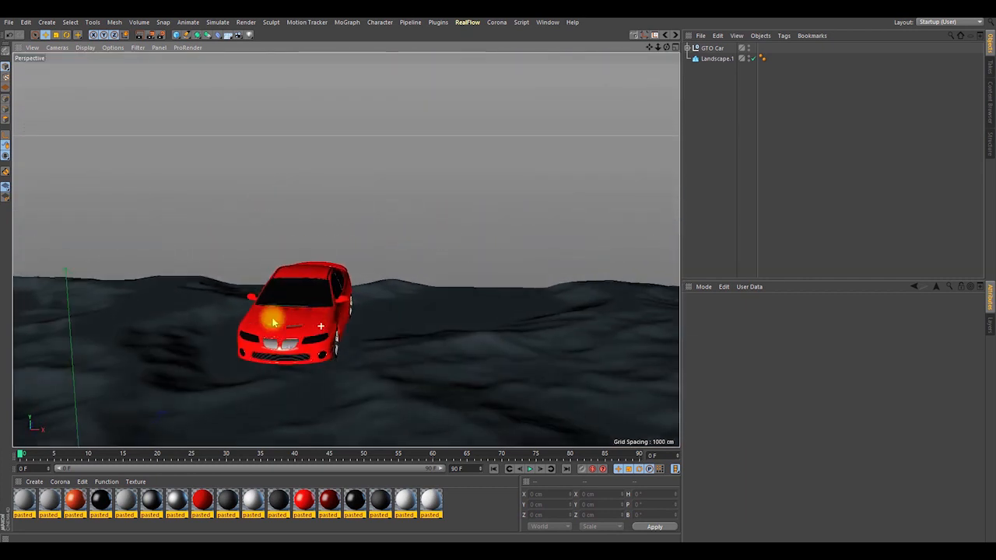
{"action": "left_click_drag", "start_coordinate": [276, 323], "coordinate": [415, 248], "text": "alt"}
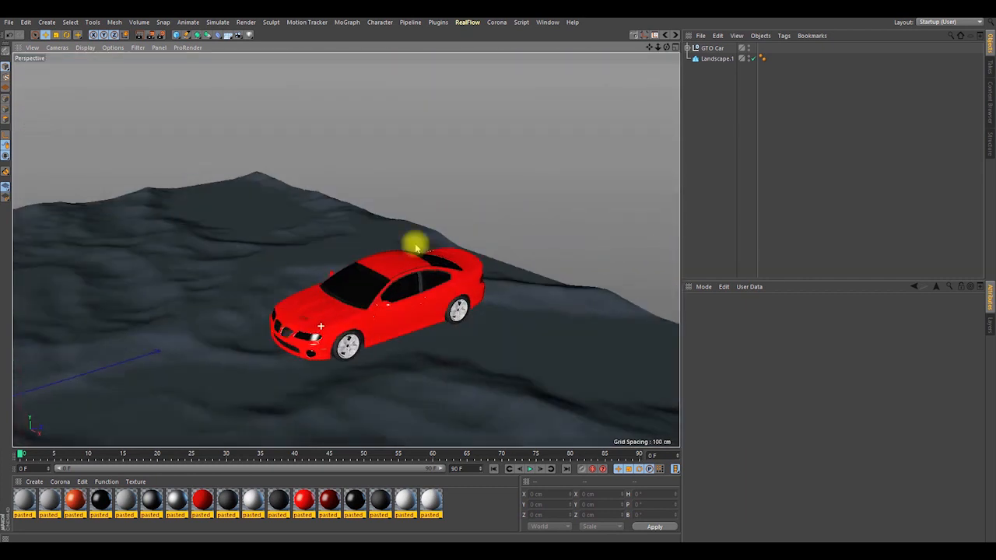
Step: Inspect the body and the four tyre objects grouped inside the GTO Car null
{"action": "left_click", "coordinate": [689, 48]}
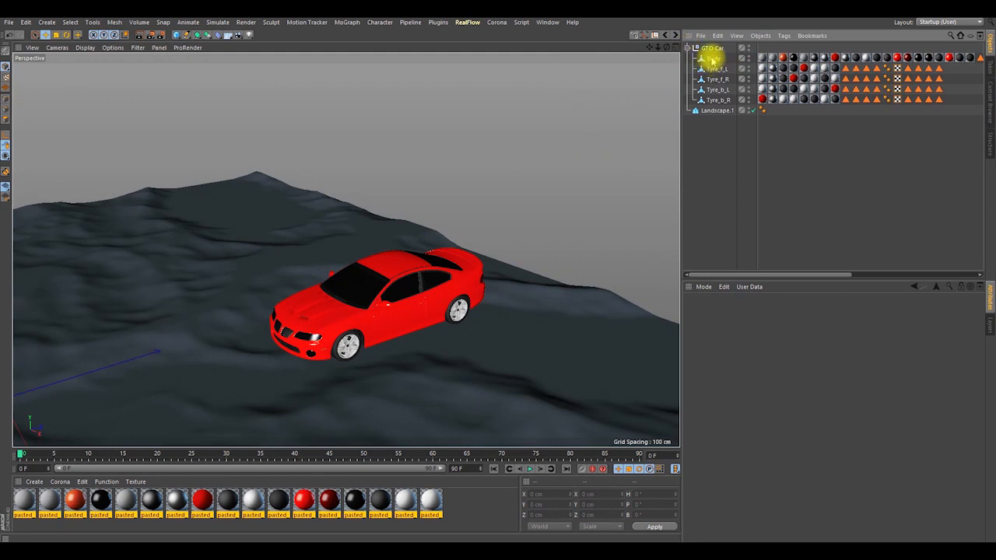
{"action": "right_click_drag", "start_coordinate": [380, 322], "coordinate": [402, 235], "text": "alt"}
{"action": "left_click_drag", "start_coordinate": [402, 236], "coordinate": [386, 326], "text": "alt"}
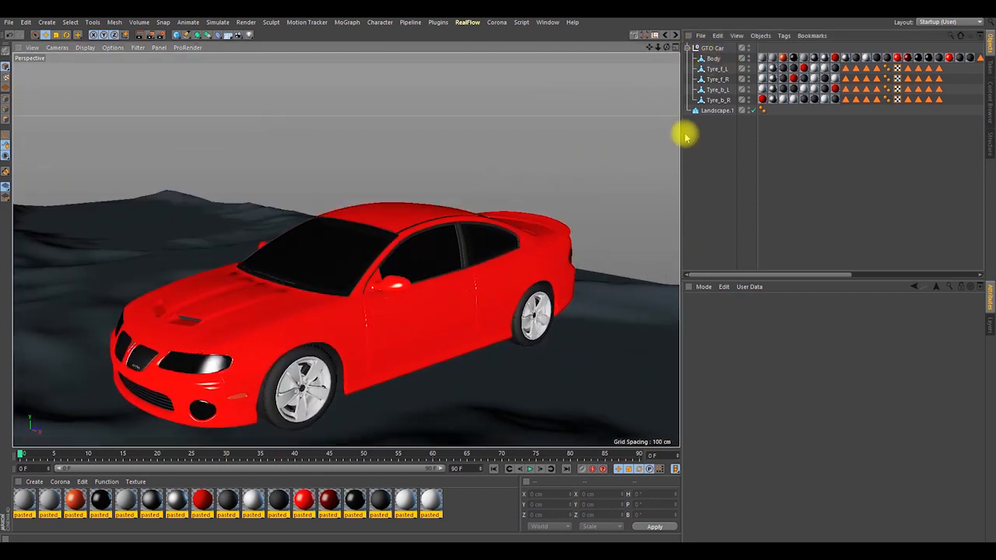
{"action": "left_click", "coordinate": [712, 60]}
{"action": "left_click", "coordinate": [714, 68]}
{"action": "left_click", "coordinate": [714, 79]}
{"action": "left_click", "coordinate": [714, 89]}
{"action": "left_click", "coordinate": [715, 100]}
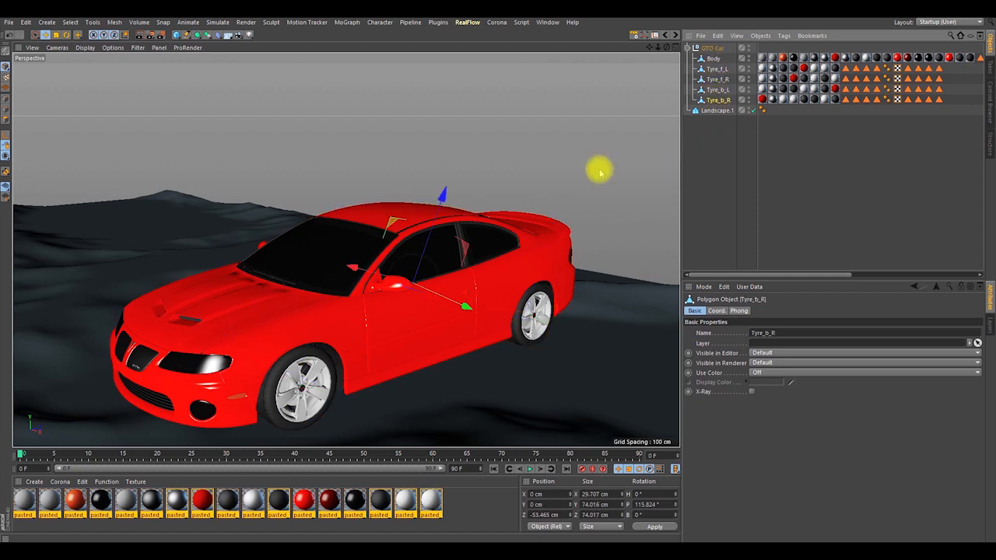
{"action": "right_click_drag", "start_coordinate": [397, 320], "coordinate": [343, 392], "text": "alt"}
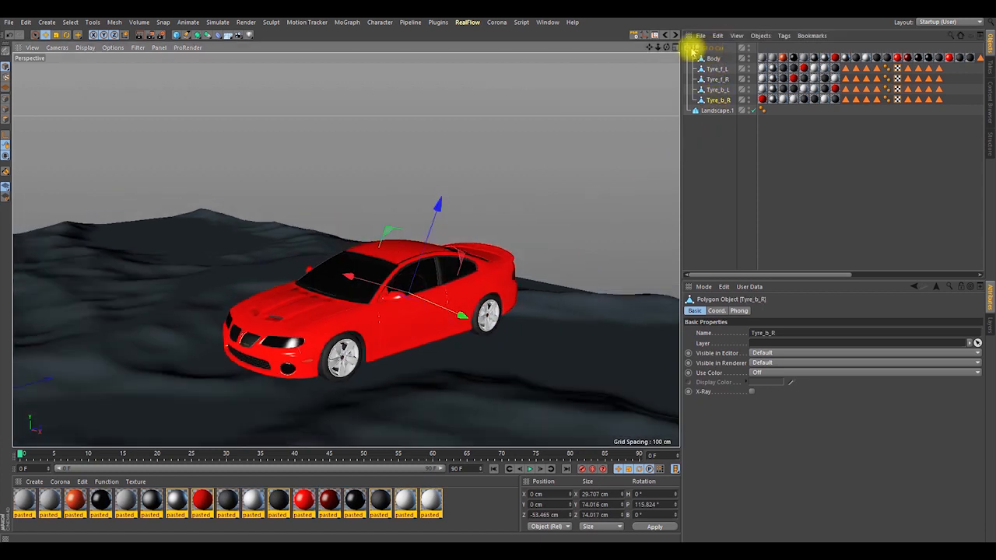
{"action": "left_click", "coordinate": [688, 48]}
Step: Select the whole GTO Car null and examine the car's position on the terrain
{"action": "left_click", "coordinate": [712, 50]}
{"action": "right_click_drag", "start_coordinate": [381, 324], "coordinate": [343, 395], "text": "alt"}
{"action": "left_click_drag", "start_coordinate": [387, 322], "coordinate": [413, 289], "text": "alt"}
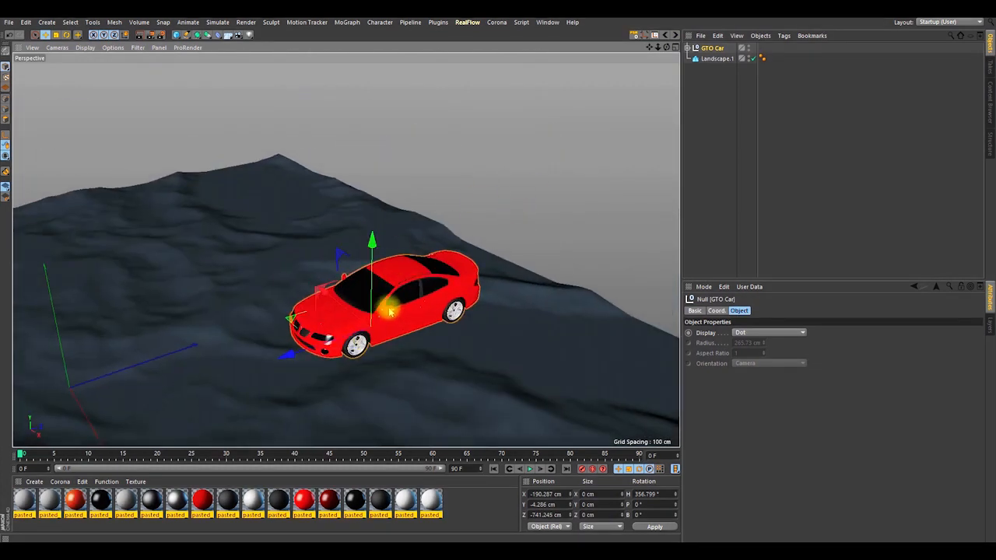
{"action": "right_click_drag", "start_coordinate": [386, 311], "coordinate": [396, 256], "text": "alt"}
{"action": "middle_click_drag", "start_coordinate": [379, 297], "coordinate": [410, 275], "text": "alt"}
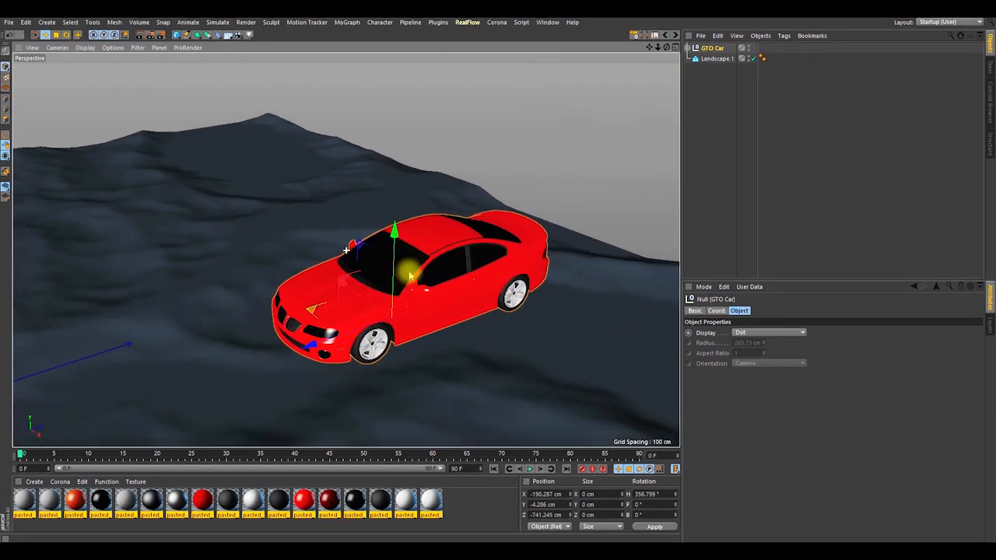
{"action": "left_click", "coordinate": [689, 48]}
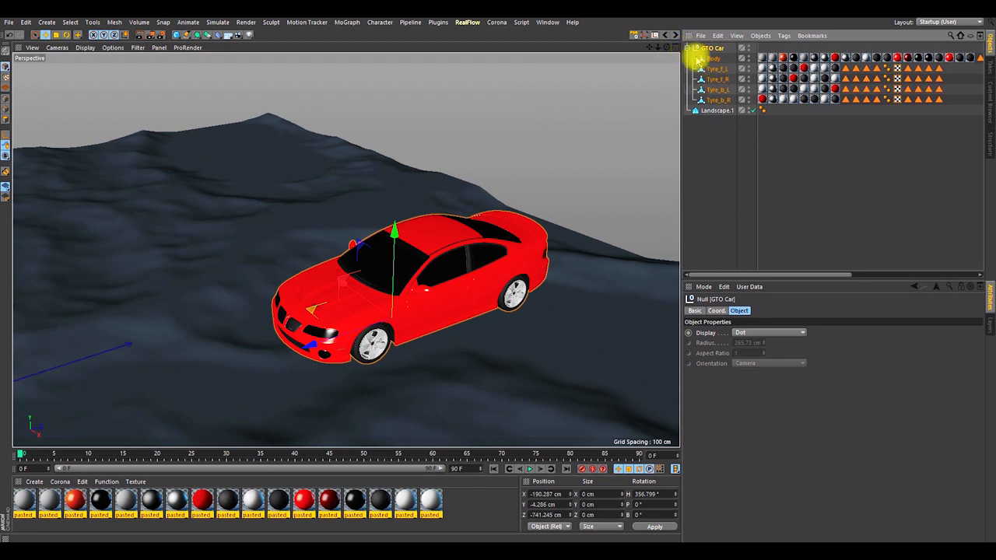
{"action": "left_click", "coordinate": [688, 48]}
{"action": "left_click_drag", "start_coordinate": [406, 299], "coordinate": [550, 213], "text": "alt"}
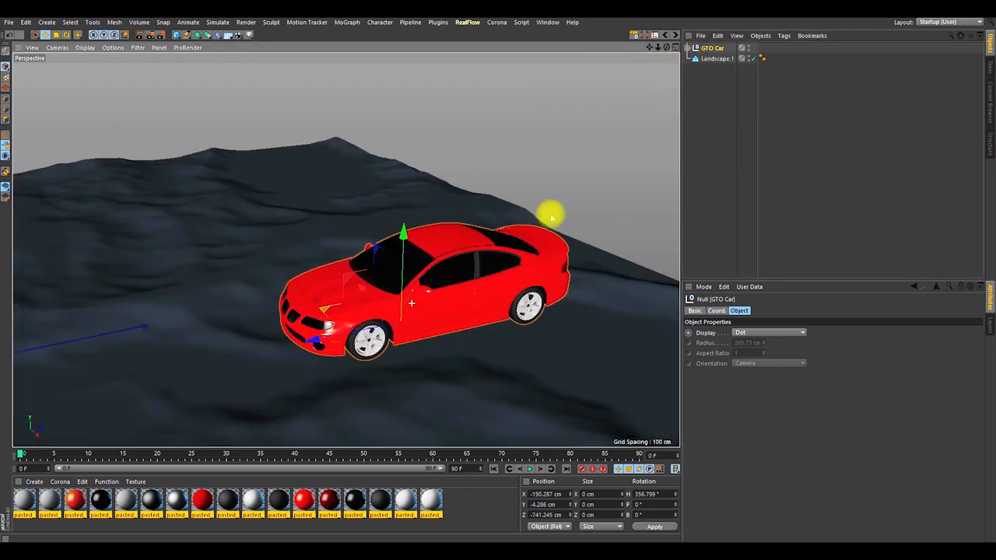
Step: Add a Constraint tag to the GTO Car null and enable its Clamp constraint
{"action": "right_click", "coordinate": [711, 48]}
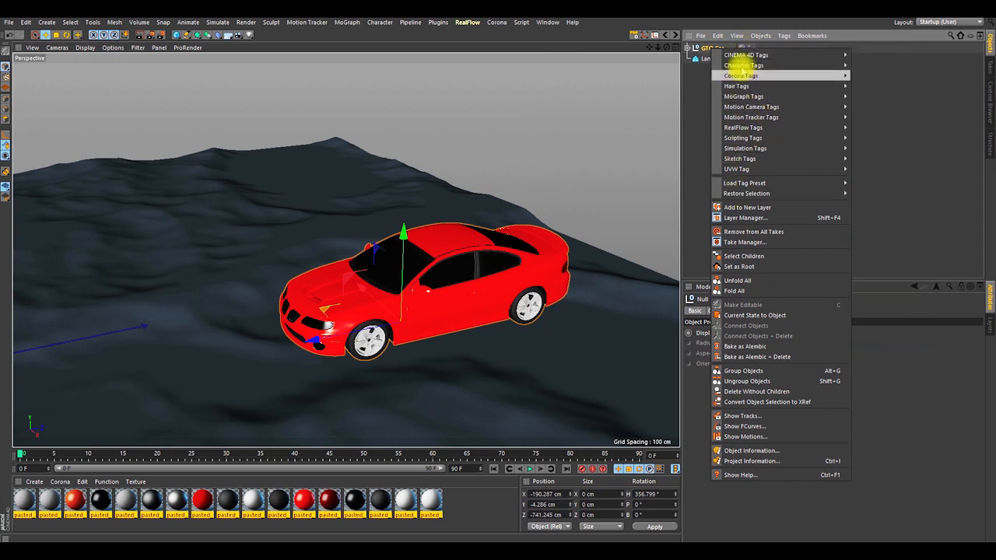
{"action": "mouse_move", "coordinate": [826, 66]}
{"action": "left_click", "coordinate": [875, 95]}
{"action": "left_click_drag", "start_coordinate": [529, 305], "coordinate": [660, 127], "text": "alt"}
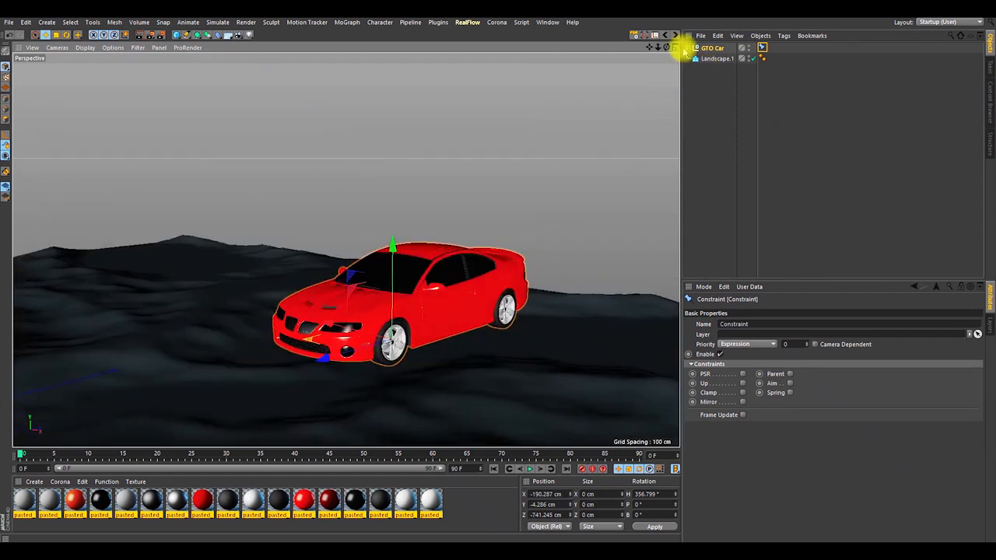
{"action": "left_click_drag", "start_coordinate": [459, 304], "coordinate": [365, 296], "text": "alt"}
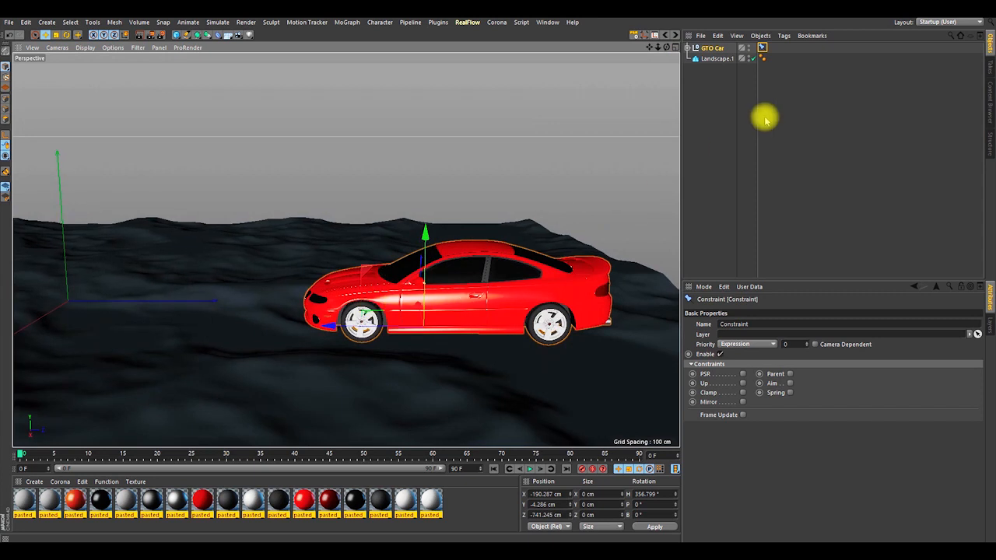
{"action": "left_click", "coordinate": [763, 48]}
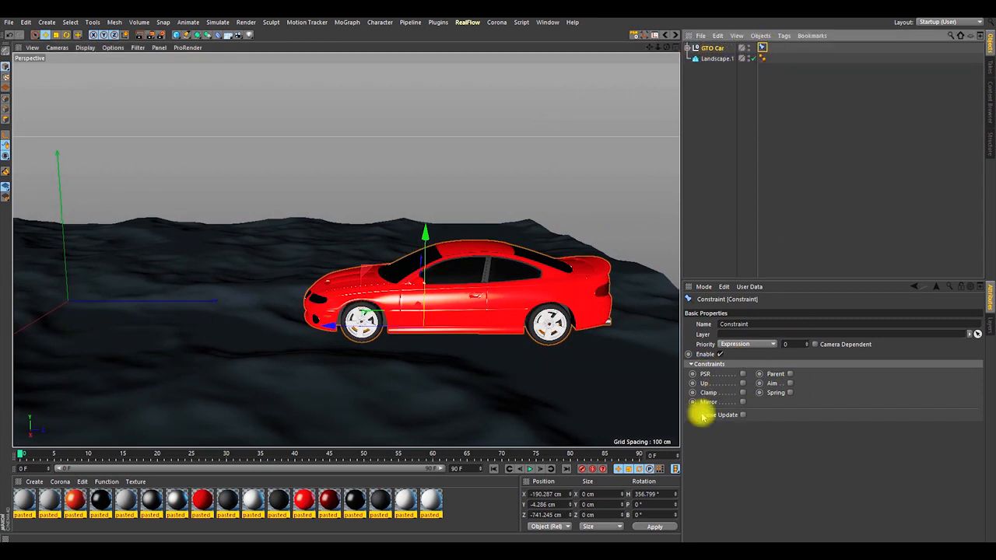
{"action": "left_click", "coordinate": [742, 393]}
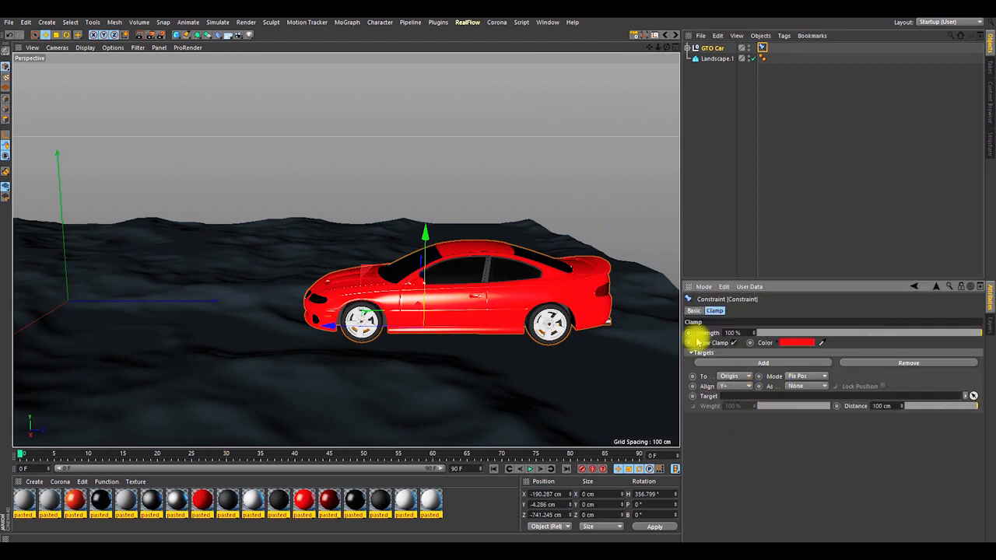
Step: Examine the car on the terrain and the properties of the Landscape.1 object
{"action": "left_click_drag", "start_coordinate": [490, 182], "coordinate": [400, 226], "text": "alt"}
{"action": "middle_click_drag", "start_coordinate": [400, 225], "coordinate": [517, 257], "text": "alt"}
{"action": "right_click_drag", "start_coordinate": [517, 255], "coordinate": [478, 294], "text": "alt"}
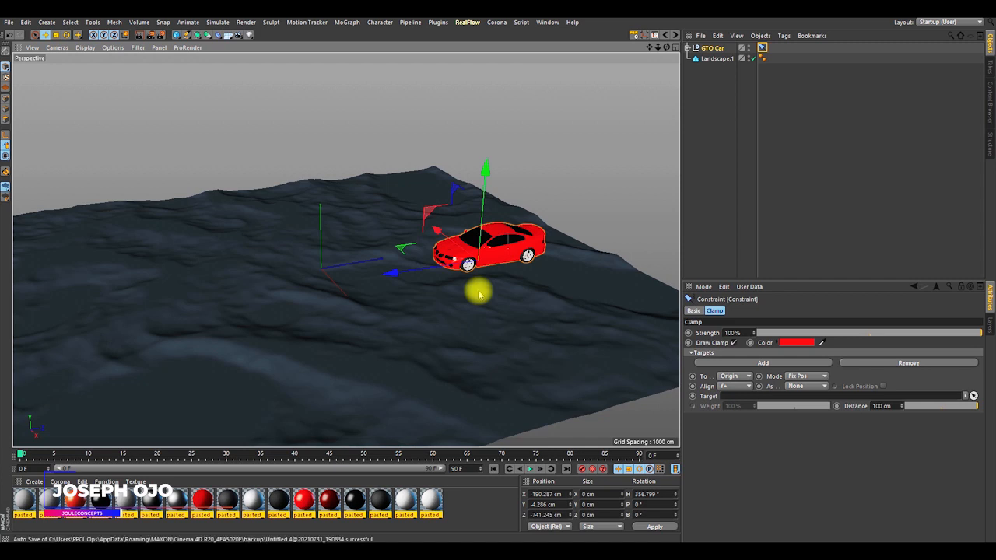
{"action": "left_click_drag", "start_coordinate": [331, 310], "coordinate": [473, 315], "text": "alt"}
{"action": "right_click_drag", "start_coordinate": [443, 303], "coordinate": [446, 234], "text": "alt"}
{"action": "middle_click_drag", "start_coordinate": [483, 260], "coordinate": [465, 306], "text": "alt"}
{"action": "right_click_drag", "start_coordinate": [466, 307], "coordinate": [454, 237], "text": "alt"}
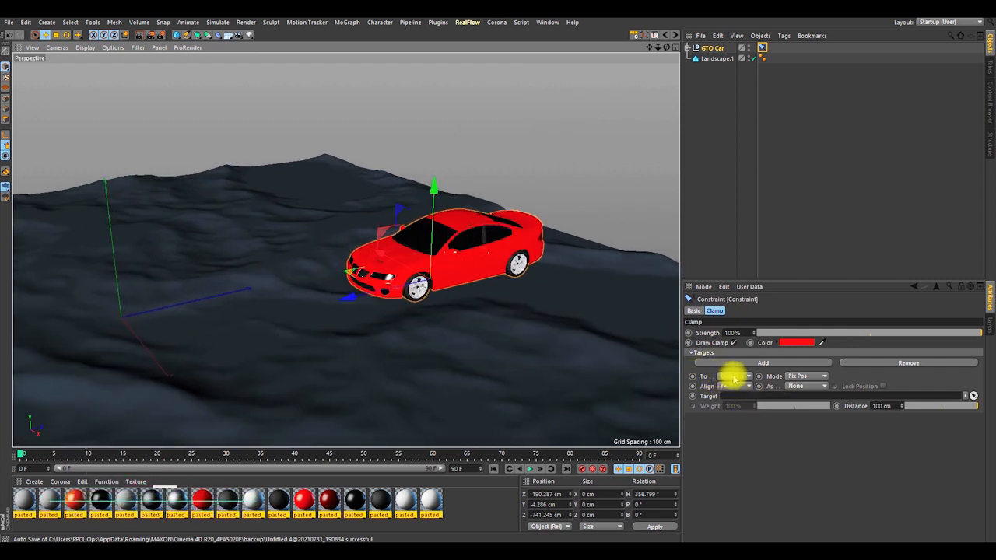
{"action": "right_click_drag", "start_coordinate": [374, 303], "coordinate": [664, 293], "text": "alt"}
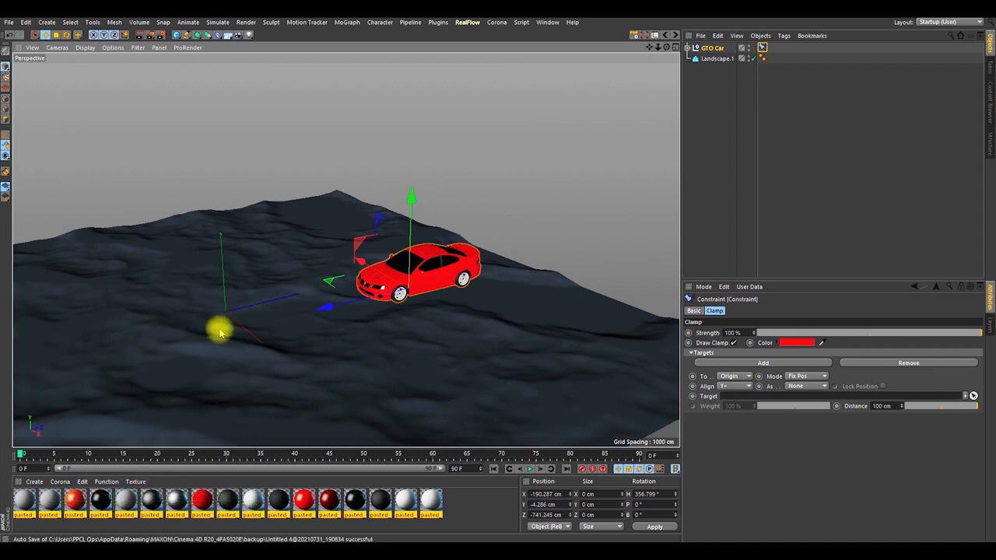
{"action": "left_click", "coordinate": [714, 59]}
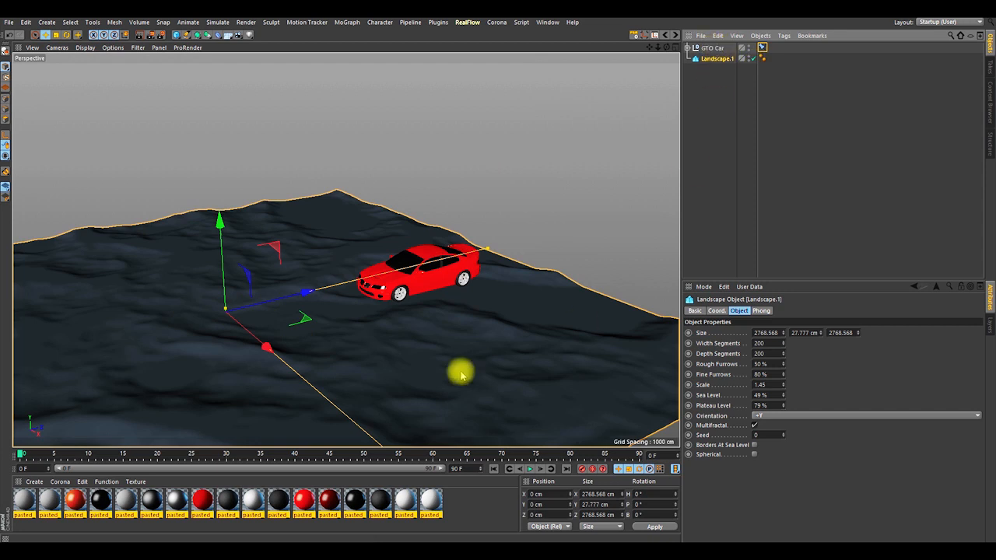
Step: Set the car's clamp constraint to Surface and assign Landscape.1 as its target
{"action": "left_click", "coordinate": [762, 48]}
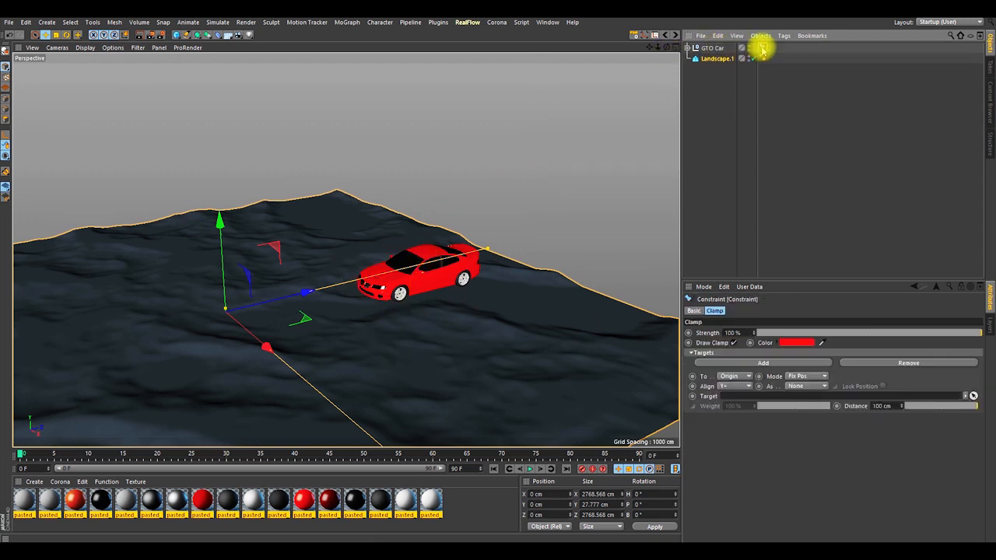
{"action": "left_click", "coordinate": [732, 376]}
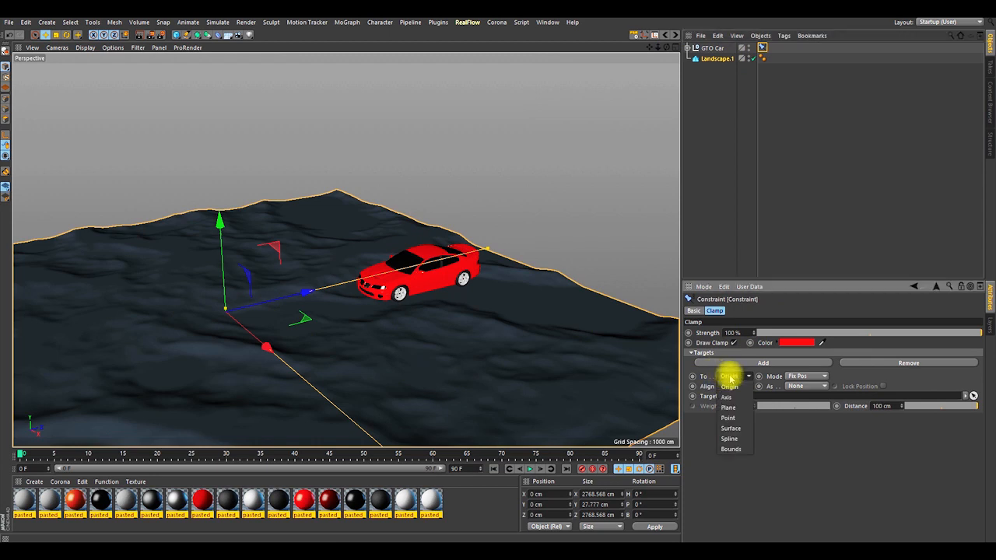
{"action": "left_click", "coordinate": [735, 430]}
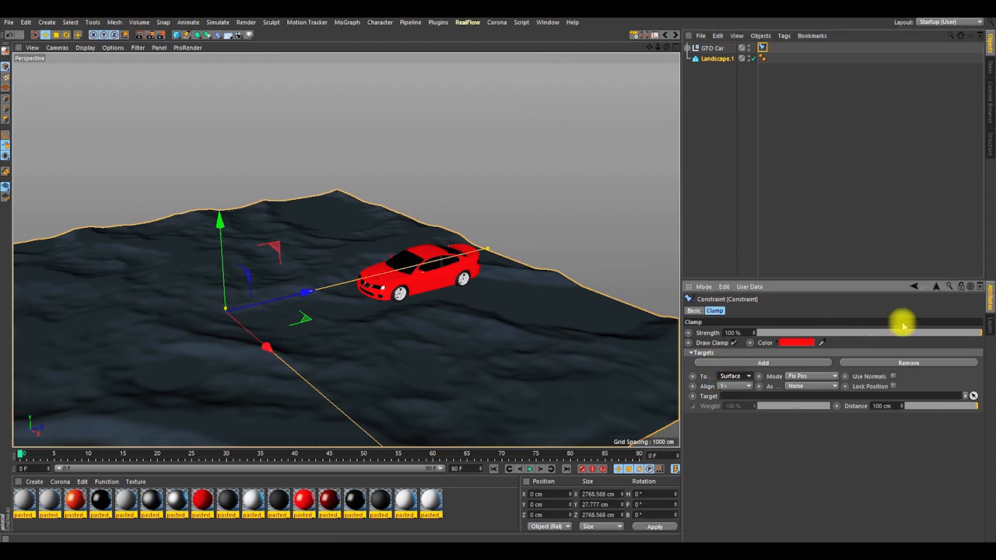
{"action": "left_click_drag", "start_coordinate": [387, 271], "coordinate": [451, 294], "text": "alt"}
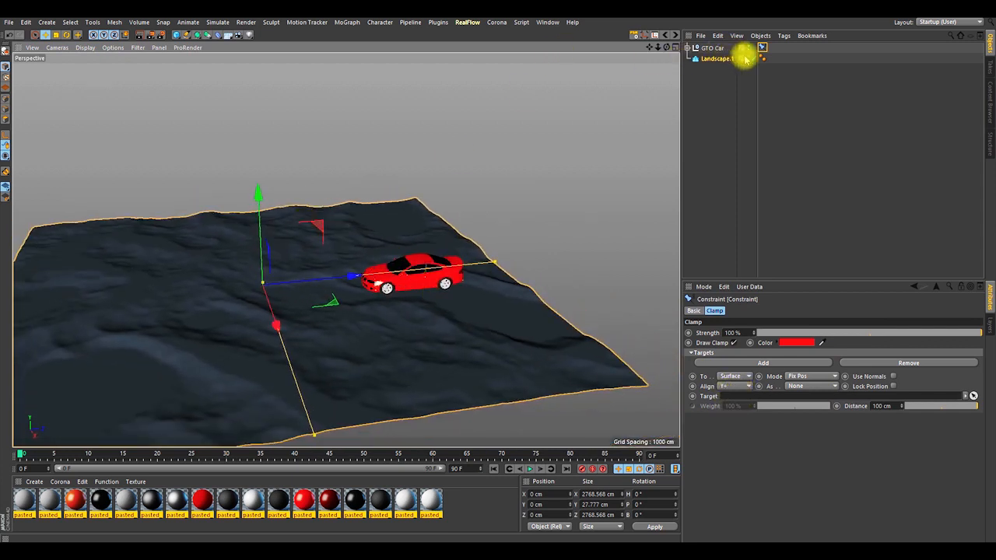
{"action": "left_click", "coordinate": [972, 395]}
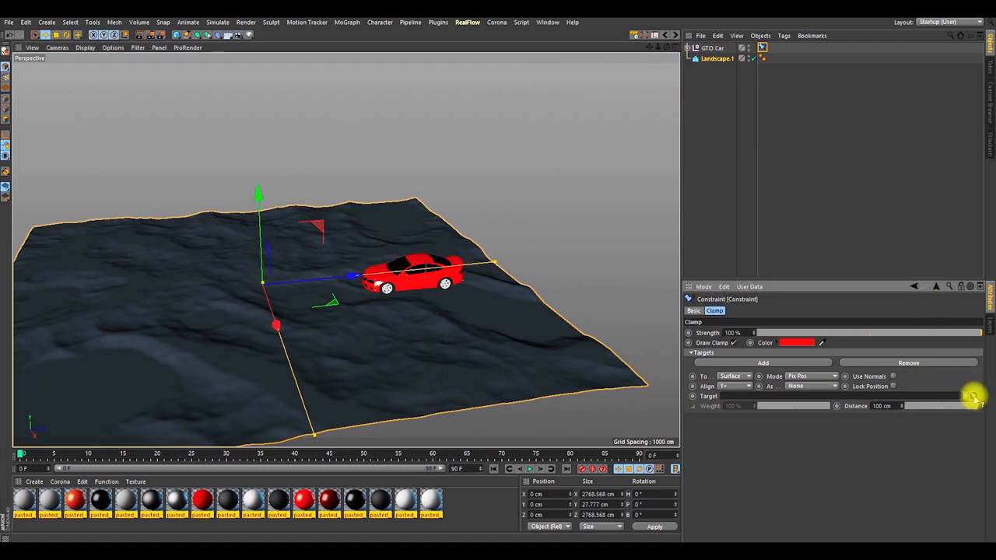
{"action": "left_click", "coordinate": [972, 395]}
{"action": "left_click", "coordinate": [695, 62]}
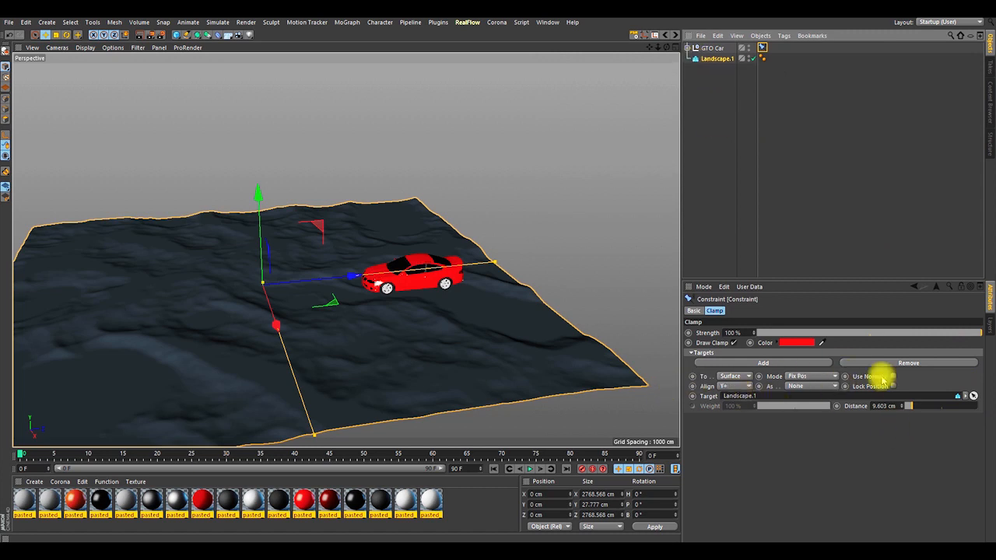
Step: Examine how the car's wheels sit on the landscape surface from close up and from different sides
{"action": "mouse_move", "coordinate": [407, 271]}
{"action": "left_mouse_down", "text": "alt"}
{"action": "mouse_move", "coordinate": [444, 238]}
{"action": "mouse_move", "coordinate": [414, 288]}
{"action": "left_mouse_up", "text": "alt"}
{"action": "right_click_drag", "start_coordinate": [410, 285], "coordinate": [445, 83], "text": "alt"}
{"action": "mouse_move", "coordinate": [363, 320]}
{"action": "left_mouse_down", "text": "alt"}
{"action": "mouse_move", "coordinate": [333, 307]}
{"action": "mouse_move", "coordinate": [358, 336]}
{"action": "left_mouse_up", "text": "alt"}
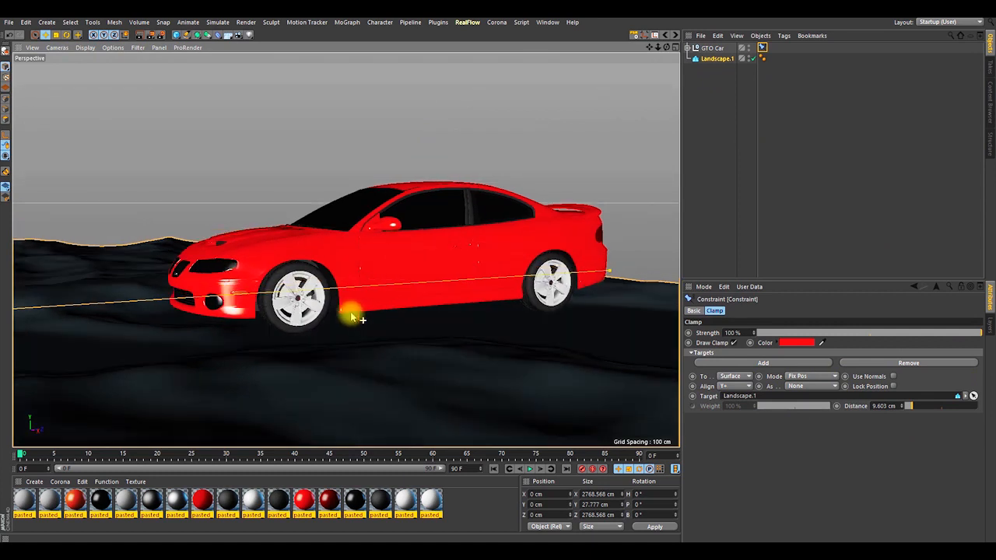
{"action": "scroll", "coordinate": [356, 315], "scroll_direction": "up", "scroll_amount": 5}
{"action": "right_click_drag", "start_coordinate": [358, 336], "coordinate": [225, 363], "text": "alt"}
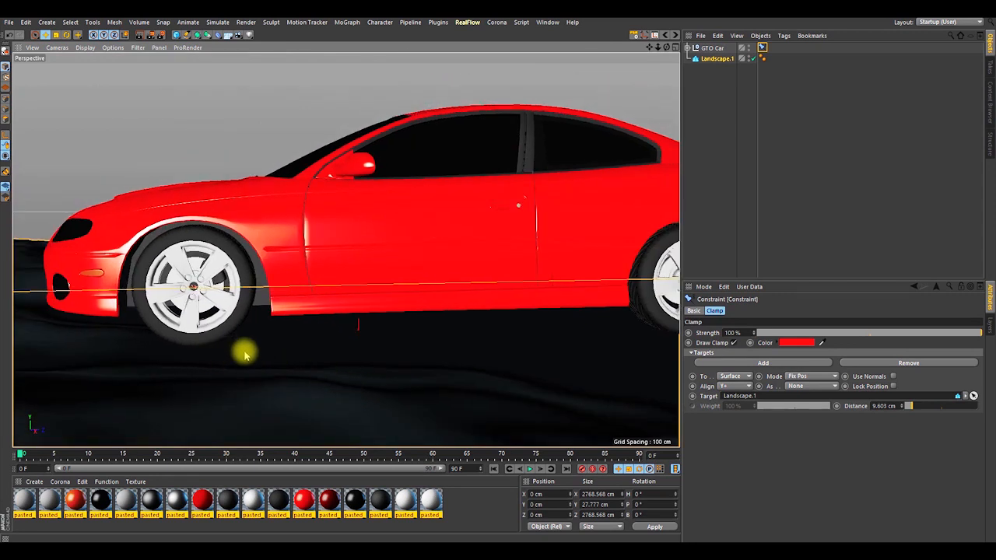
{"action": "left_click_drag", "start_coordinate": [256, 366], "coordinate": [364, 376], "text": "alt"}
{"action": "right_click_drag", "start_coordinate": [272, 361], "coordinate": [249, 375], "text": "alt"}
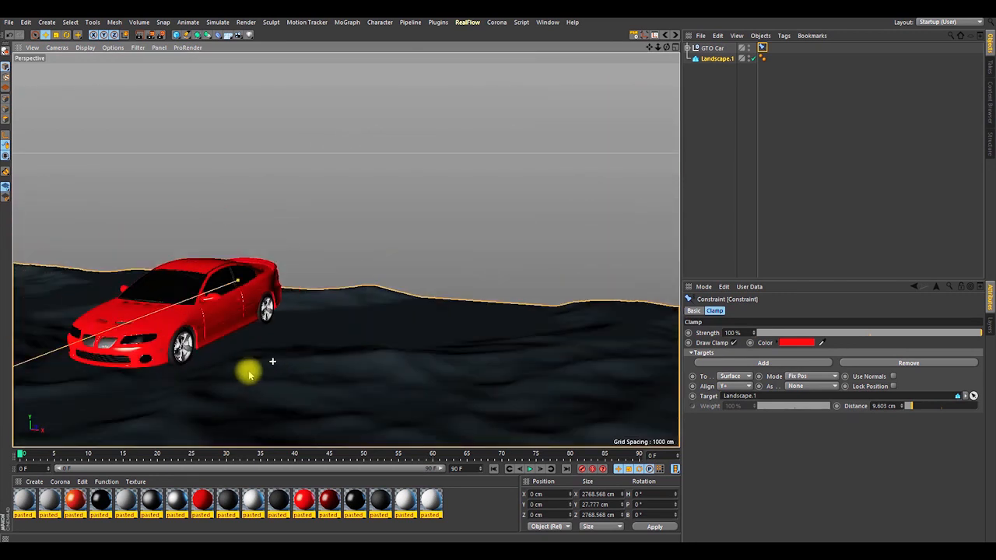
{"action": "left_click_drag", "start_coordinate": [249, 375], "coordinate": [351, 366], "text": "alt"}
{"action": "right_click_drag", "start_coordinate": [398, 348], "coordinate": [385, 349], "text": "alt"}
{"action": "left_click_drag", "start_coordinate": [385, 349], "coordinate": [232, 347], "text": "alt"}
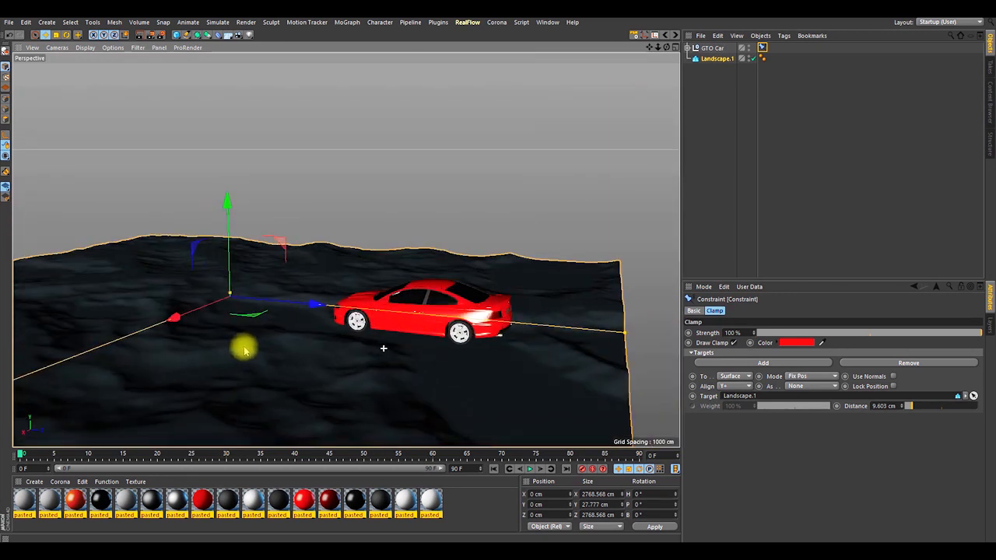
Step: Raise the clamp distance to 100 cm and select the GTO Car null to check its axis above the terrain
{"action": "left_click_drag", "start_coordinate": [912, 410], "coordinate": [981, 396]}
{"action": "mouse_move", "coordinate": [426, 303]}
{"action": "left_mouse_down", "text": "alt"}
{"action": "mouse_move", "coordinate": [451, 282]}
{"action": "mouse_move", "coordinate": [434, 305]}
{"action": "left_mouse_up", "text": "alt"}
{"action": "right_click_drag", "start_coordinate": [379, 314], "coordinate": [404, 354], "text": "alt"}
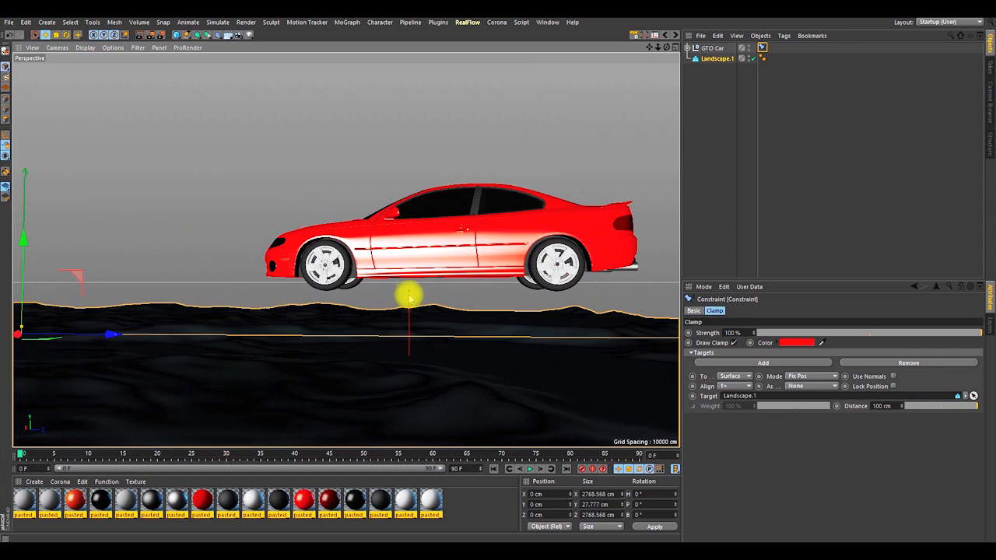
{"action": "left_click", "coordinate": [708, 47]}
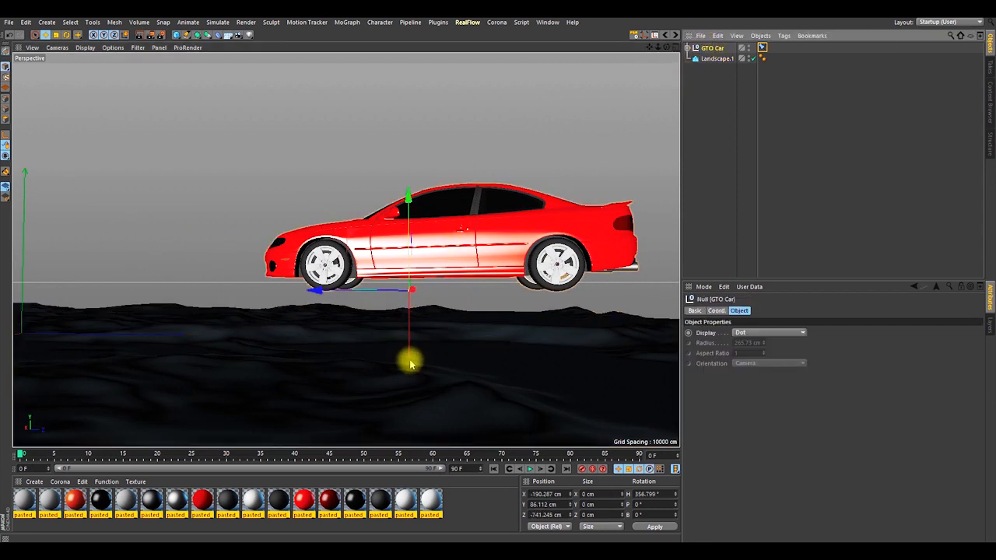
Step: Examine from all around the gap between the raised car's wheels and the terrain below its axis
{"action": "left_click_drag", "start_coordinate": [414, 373], "coordinate": [308, 363], "text": "alt"}
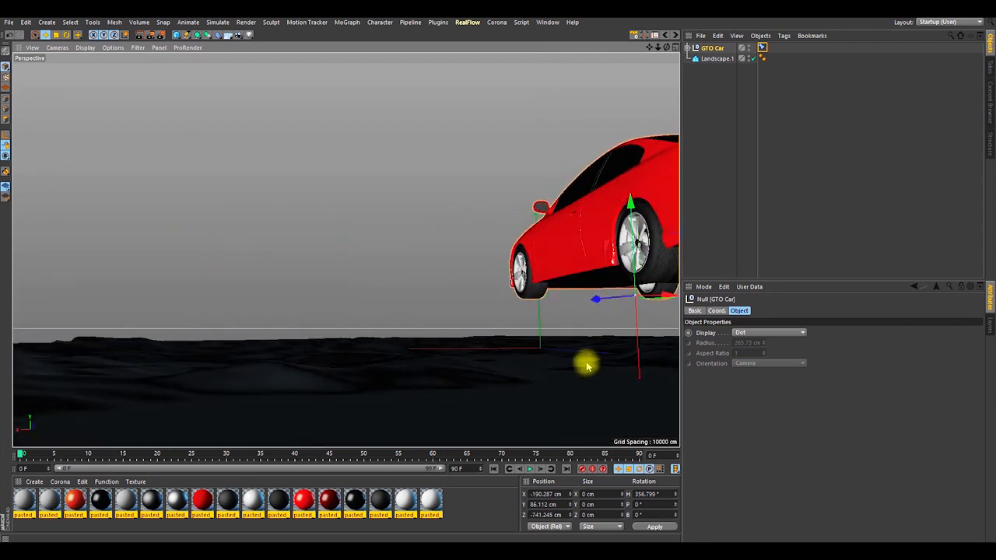
{"action": "left_click_drag", "start_coordinate": [518, 364], "coordinate": [381, 374], "text": "alt"}
{"action": "middle_click_drag", "start_coordinate": [381, 376], "coordinate": [378, 367], "text": "alt"}
{"action": "mouse_move", "coordinate": [356, 396]}
{"action": "right_mouse_down", "text": "alt"}
{"action": "mouse_move", "coordinate": [362, 368]}
{"action": "mouse_move", "coordinate": [372, 397]}
{"action": "right_mouse_up", "text": "alt"}
{"action": "left_click_drag", "start_coordinate": [367, 408], "coordinate": [460, 412], "text": "alt"}
{"action": "right_click_drag", "start_coordinate": [362, 402], "coordinate": [325, 452], "text": "alt"}
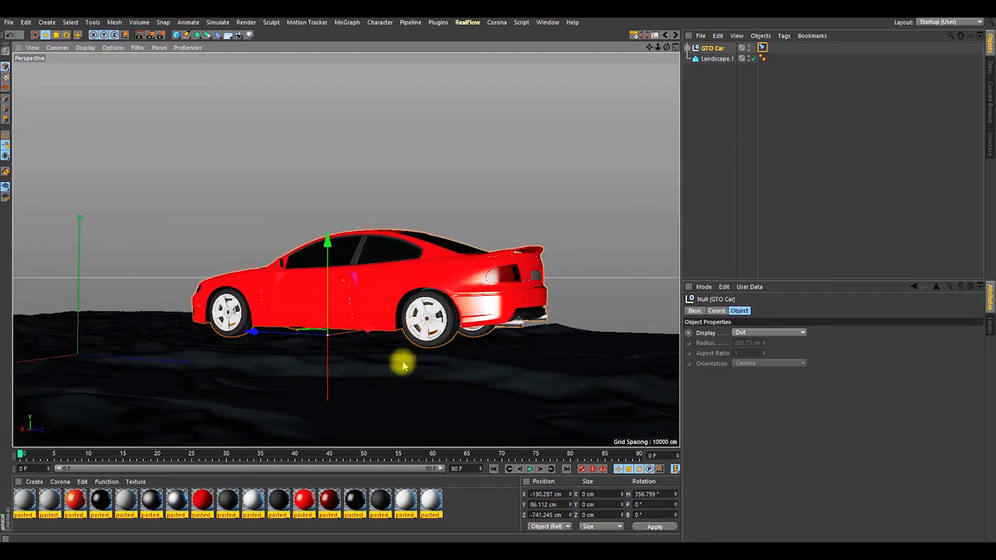
{"action": "left_click_drag", "start_coordinate": [402, 364], "coordinate": [418, 391], "text": "alt"}
{"action": "middle_click_drag", "start_coordinate": [383, 386], "coordinate": [352, 283], "text": "alt"}
{"action": "right_click_drag", "start_coordinate": [352, 283], "coordinate": [342, 370], "text": "alt"}
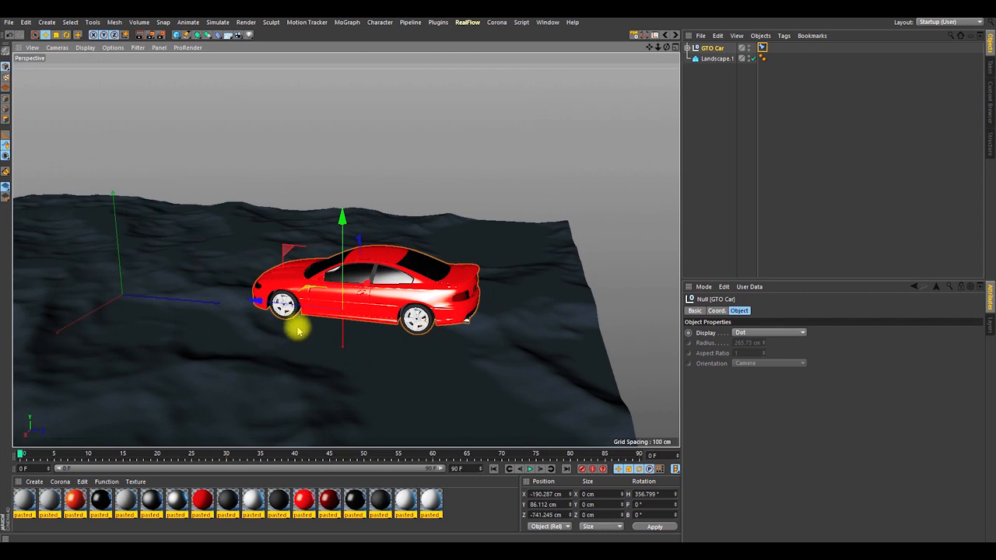
{"action": "middle_click_drag", "start_coordinate": [329, 351], "coordinate": [424, 322], "text": "alt"}
{"action": "right_click_drag", "start_coordinate": [425, 322], "coordinate": [391, 371], "text": "alt"}
{"action": "left_click_drag", "start_coordinate": [419, 329], "coordinate": [360, 342], "text": "alt"}
{"action": "right_click_drag", "start_coordinate": [360, 349], "coordinate": [370, 296], "text": "alt"}
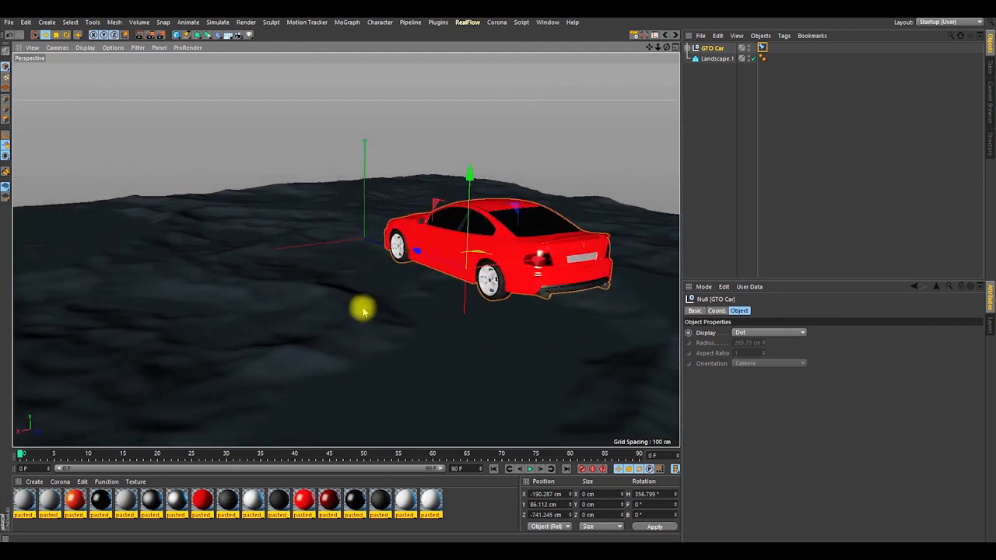
{"action": "left_click_drag", "start_coordinate": [408, 312], "coordinate": [460, 312], "text": "alt"}
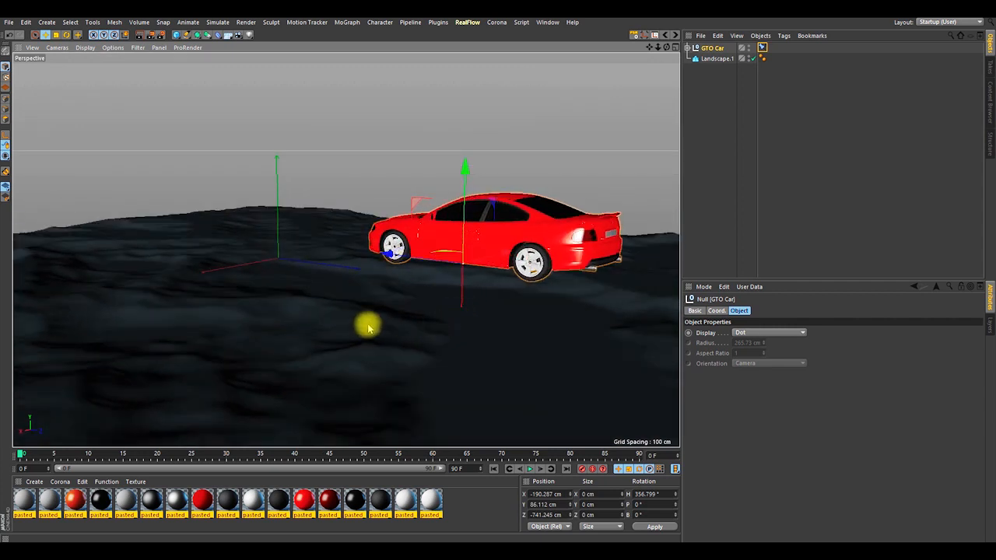
{"action": "left_click_drag", "start_coordinate": [368, 335], "coordinate": [537, 226], "text": "alt"}
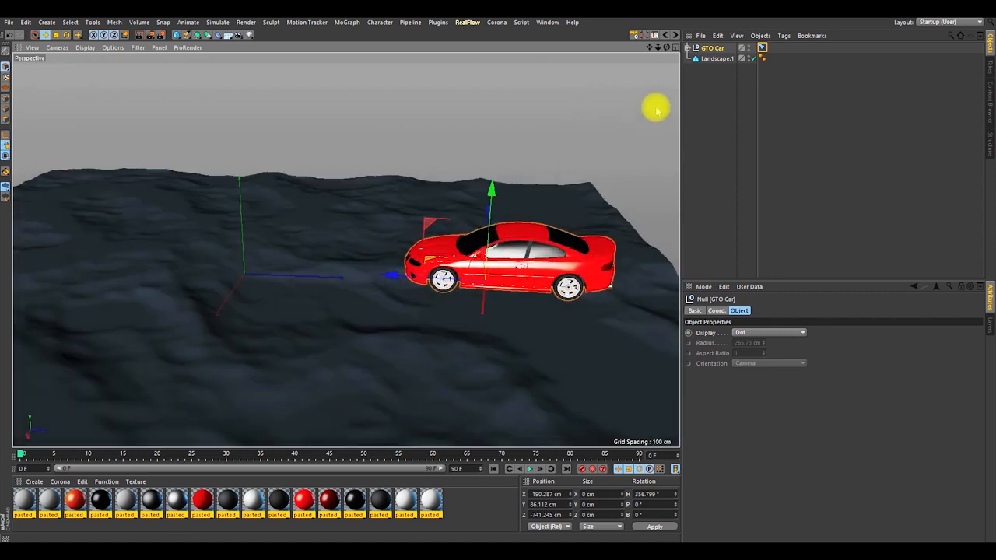
Step: Set the distance of the car's clamp constraint to 0 cm and inspect the wheels against the ground
{"action": "left_click", "coordinate": [762, 49]}
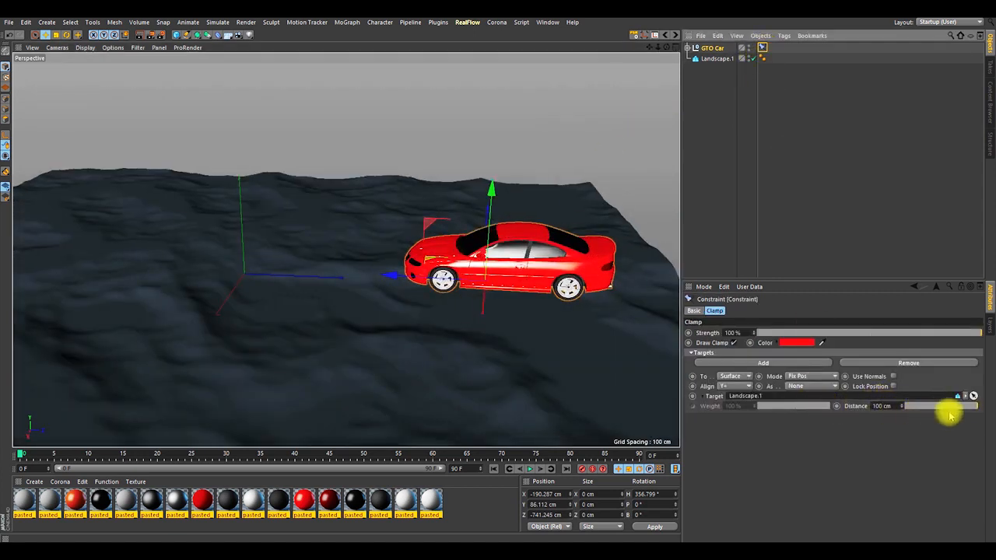
{"action": "left_click_drag", "start_coordinate": [967, 411], "coordinate": [868, 411]}
{"action": "left_click_drag", "start_coordinate": [514, 345], "coordinate": [409, 304], "text": "alt"}
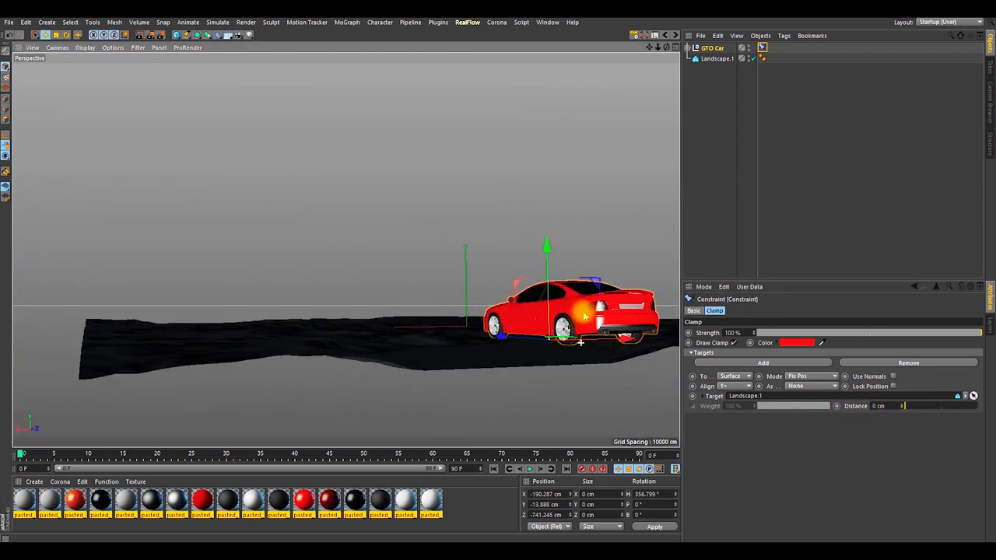
{"action": "right_click_drag", "start_coordinate": [573, 337], "coordinate": [599, 226], "text": "alt"}
{"action": "left_click_drag", "start_coordinate": [599, 225], "coordinate": [530, 335], "text": "alt"}
{"action": "right_click_drag", "start_coordinate": [551, 348], "coordinate": [578, 291], "text": "alt"}
Step: Move the car across the landscape to about X -549 cm, Z -465 cm and check how its wheels sit there
{"action": "mouse_move", "coordinate": [569, 324]}
{"action": "left_mouse_down", "text": "alt"}
{"action": "mouse_move", "coordinate": [547, 315]}
{"action": "mouse_move", "coordinate": [679, 326]}
{"action": "mouse_move", "coordinate": [568, 325]}
{"action": "left_mouse_up", "text": "alt"}
{"action": "right_click_drag", "start_coordinate": [569, 325], "coordinate": [233, 410], "text": "alt"}
{"action": "left_click_drag", "start_coordinate": [233, 410], "coordinate": [344, 280], "text": "alt"}
{"action": "right_click_drag", "start_coordinate": [344, 280], "coordinate": [354, 334], "text": "alt"}
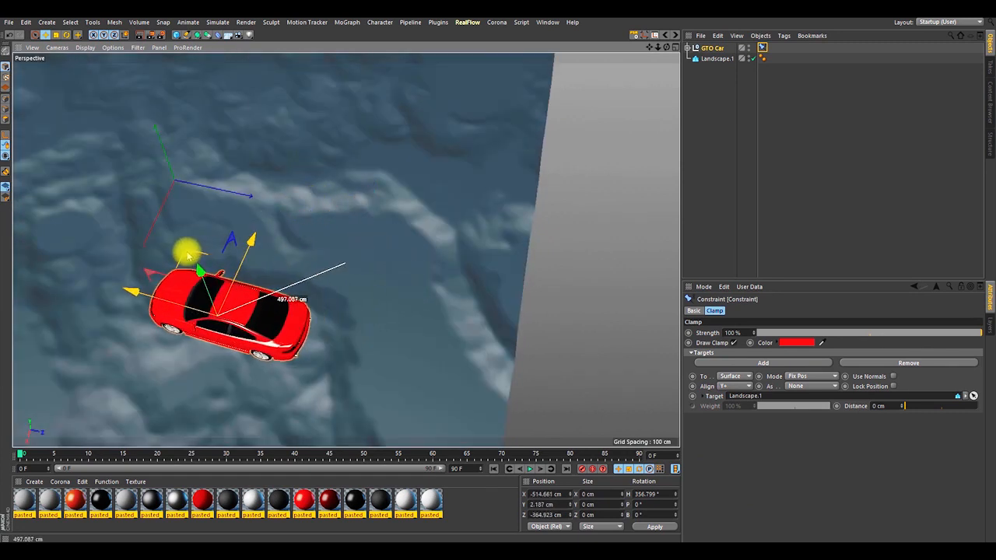
{"action": "left_click_drag", "start_coordinate": [217, 274], "coordinate": [303, 256], "text": "alt"}
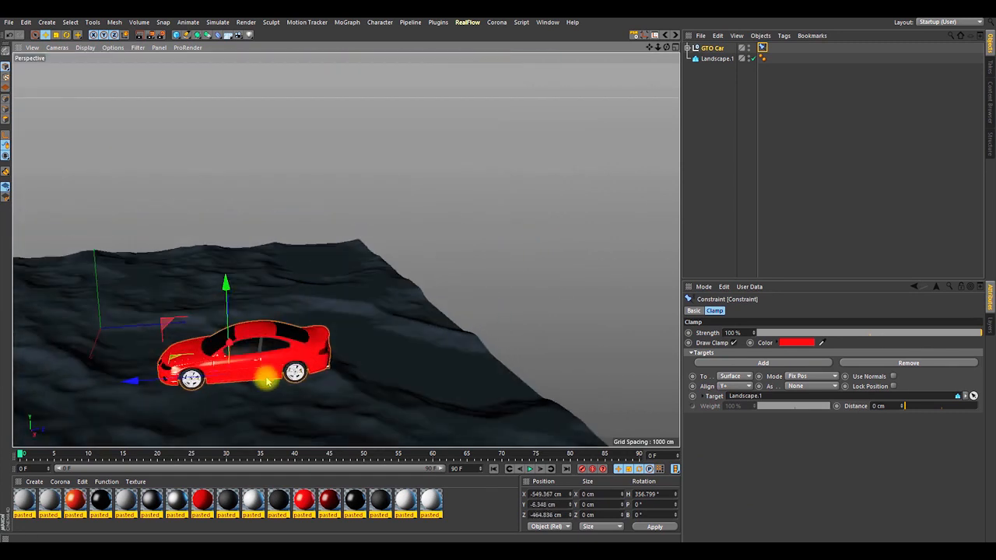
{"action": "right_click_drag", "start_coordinate": [272, 378], "coordinate": [289, 276], "text": "alt"}
{"action": "left_click_drag", "start_coordinate": [333, 374], "coordinate": [106, 340], "text": "alt"}
{"action": "right_click_drag", "start_coordinate": [375, 413], "coordinate": [402, 351], "text": "alt"}
{"action": "left_click_drag", "start_coordinate": [402, 351], "coordinate": [375, 247], "text": "alt"}
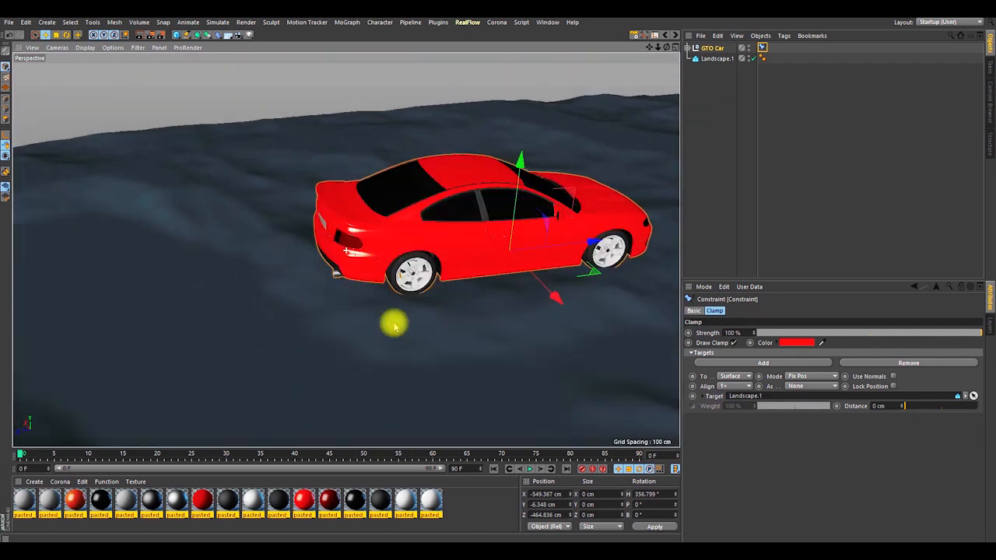
Step: Slide the car over the terrain to about X -530 cm, Z -865 cm, and try lifting it off the surface, undoing that lift
{"action": "left_click_drag", "start_coordinate": [595, 271], "coordinate": [357, 350]}
{"action": "scroll", "coordinate": [457, 274], "scroll_direction": "down", "scroll_amount": 8}
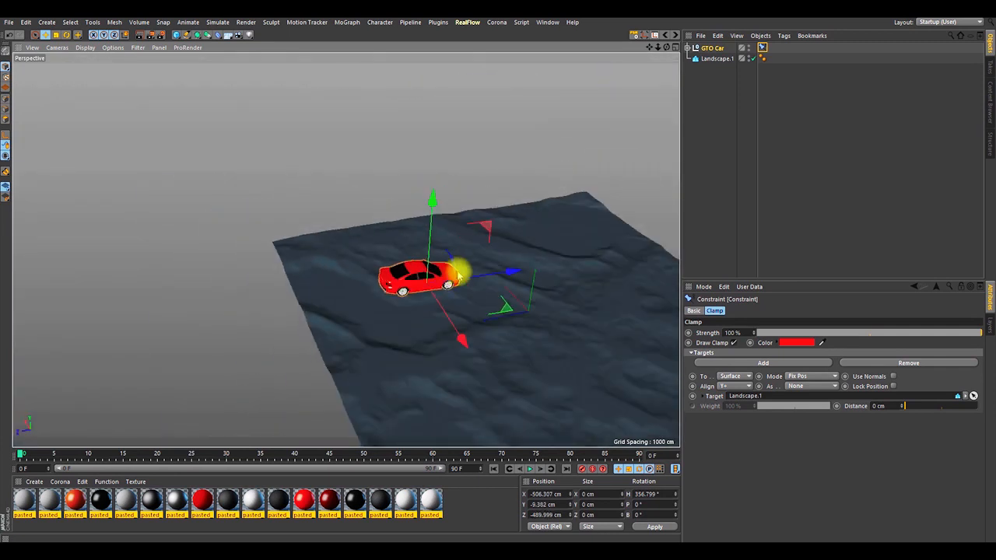
{"action": "middle_click_drag", "start_coordinate": [458, 273], "coordinate": [351, 291], "text": "alt"}
{"action": "left_click_drag", "start_coordinate": [354, 290], "coordinate": [568, 387], "text": "alt"}
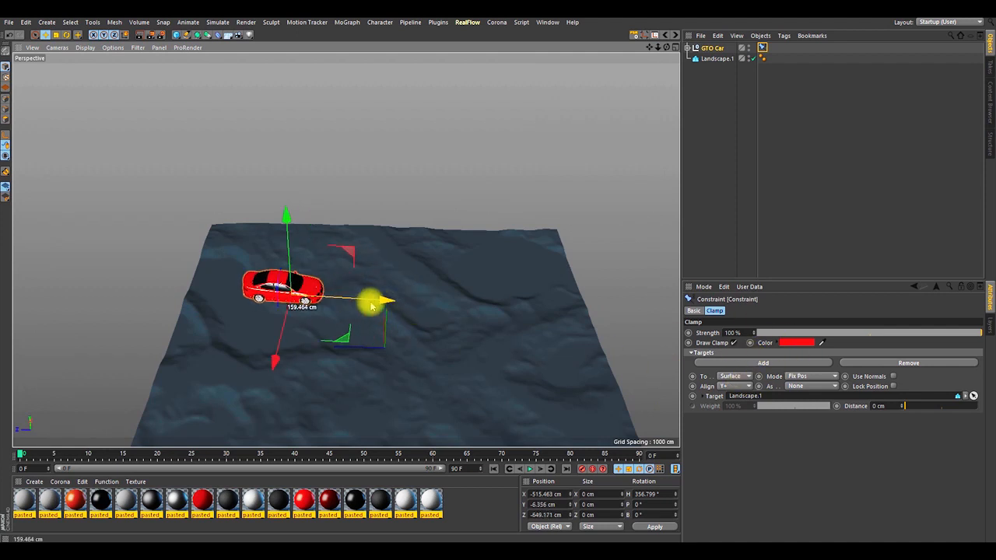
{"action": "left_click_drag", "start_coordinate": [255, 216], "coordinate": [244, 181]}
{"action": "key", "text": "ctrl+z"}
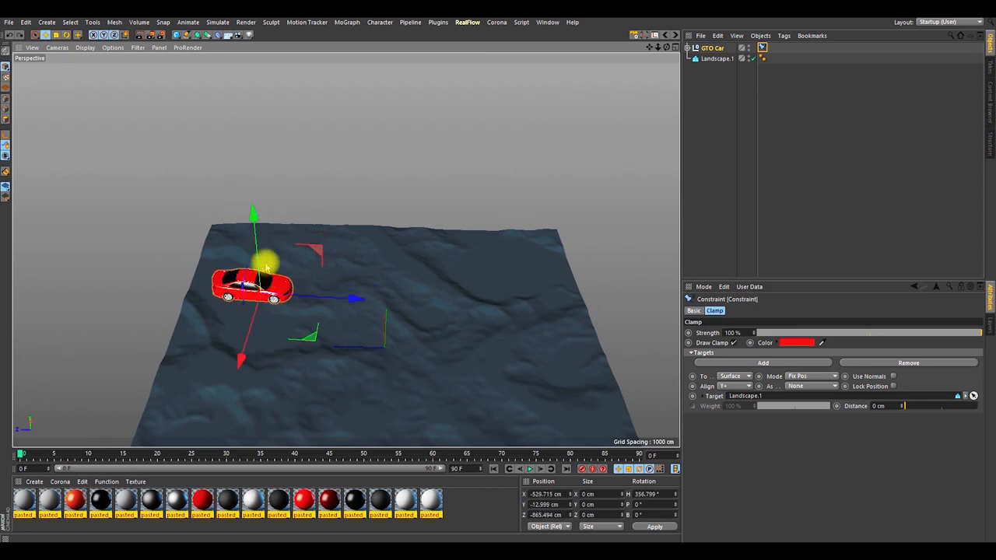
Step: Move the car towards the middle of the landscape, to about X -291 cm, Z -225 cm, and check its orientation
{"action": "left_click_drag", "start_coordinate": [288, 230], "coordinate": [295, 218], "text": "alt"}
{"action": "left_click_drag", "start_coordinate": [336, 287], "coordinate": [414, 294], "text": "alt"}
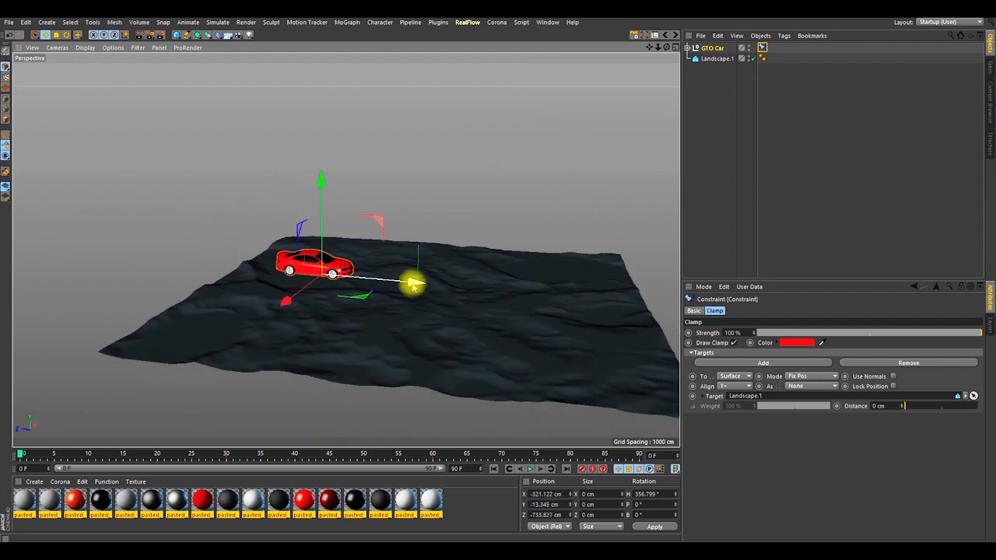
{"action": "left_click_drag", "start_coordinate": [493, 302], "coordinate": [536, 284]}
{"action": "right_click_drag", "start_coordinate": [429, 270], "coordinate": [467, 156], "text": "alt"}
{"action": "left_click_drag", "start_coordinate": [498, 263], "coordinate": [378, 309], "text": "alt"}
{"action": "right_click_drag", "start_coordinate": [383, 314], "coordinate": [369, 316], "text": "alt"}
{"action": "left_click_drag", "start_coordinate": [369, 316], "coordinate": [323, 340], "text": "alt"}
{"action": "right_click_drag", "start_coordinate": [372, 306], "coordinate": [409, 221], "text": "alt"}
{"action": "left_click_drag", "start_coordinate": [372, 306], "coordinate": [366, 307], "text": "alt"}
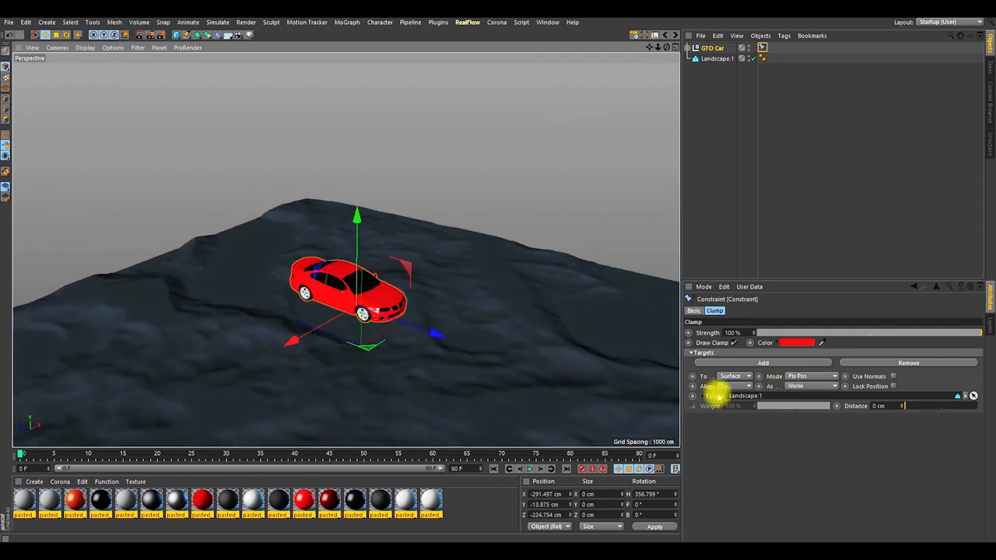
Step: Set the clamp's As option to Phong Normal and check how the car tilts with the terrain
{"action": "left_click", "coordinate": [808, 386]}
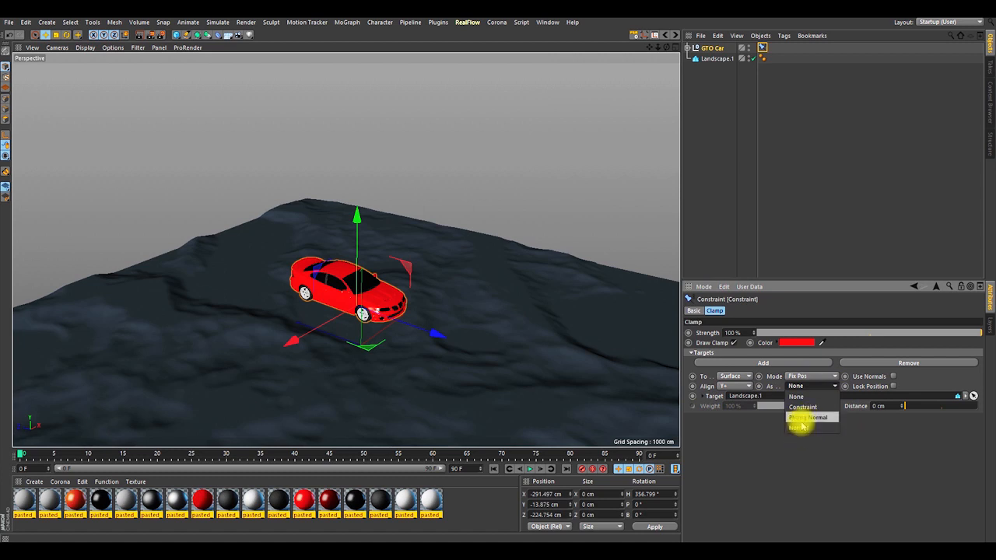
{"action": "left_click", "coordinate": [806, 418]}
{"action": "left_click_drag", "start_coordinate": [356, 311], "coordinate": [588, 356], "text": "alt"}
{"action": "right_click_drag", "start_coordinate": [589, 356], "coordinate": [597, 240], "text": "alt"}
{"action": "right_click_drag", "start_coordinate": [510, 288], "coordinate": [535, 208], "text": "alt"}
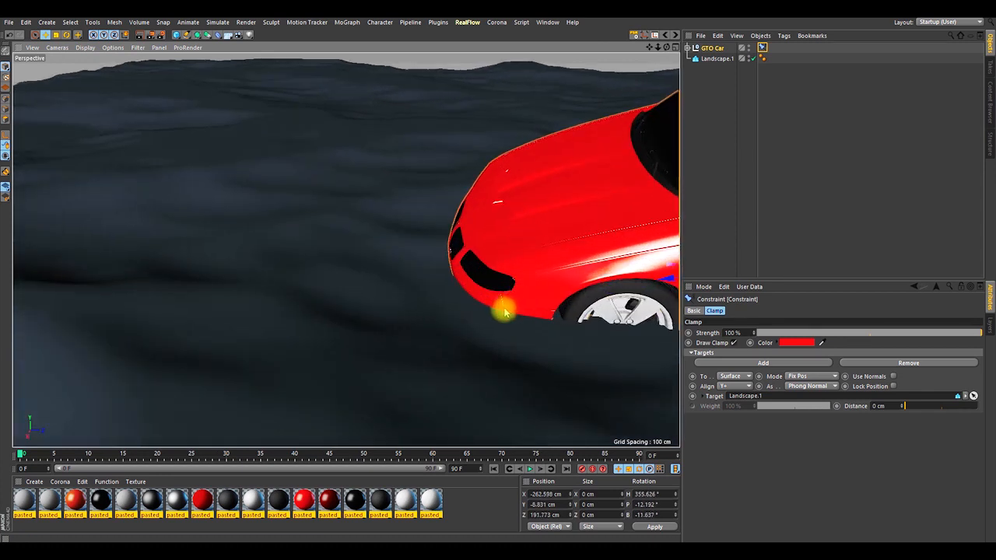
{"action": "scroll", "coordinate": [509, 311], "scroll_direction": "down", "scroll_amount": 5}
{"action": "middle_click_drag", "start_coordinate": [520, 309], "coordinate": [356, 329], "text": "alt"}
Step: Slide the car along its length over the terrain's bumps to test the Phong Normal alignment
{"action": "left_click_drag", "start_coordinate": [378, 328], "coordinate": [493, 302]}
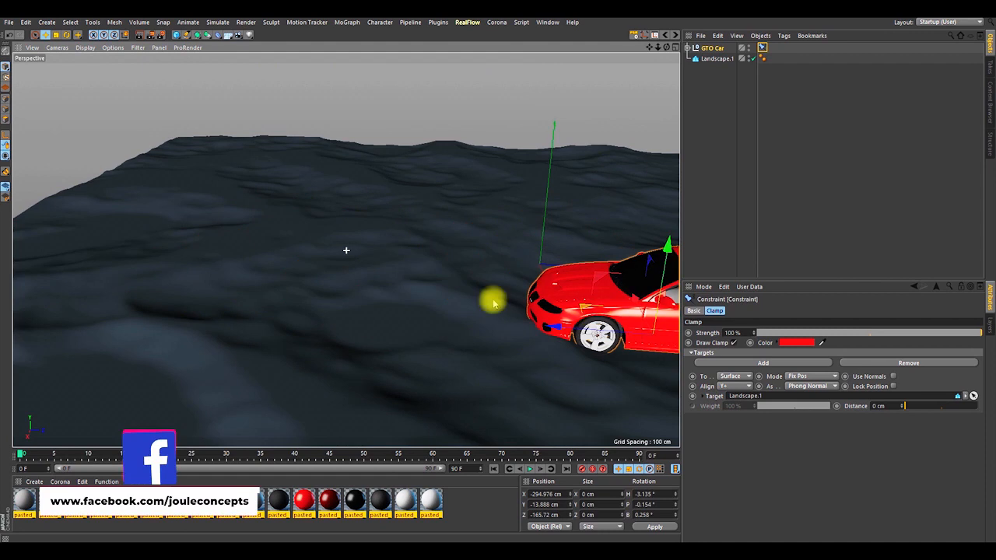
{"action": "middle_click_drag", "start_coordinate": [493, 303], "coordinate": [439, 311], "text": "alt"}
{"action": "scroll", "coordinate": [440, 309], "scroll_direction": "up", "scroll_amount": 3}
{"action": "left_click_drag", "start_coordinate": [362, 321], "coordinate": [514, 335]}
{"action": "middle_click_drag", "start_coordinate": [416, 314], "coordinate": [239, 312], "text": "alt"}
{"action": "left_click_drag", "start_coordinate": [255, 325], "coordinate": [496, 355]}
{"action": "middle_click_drag", "start_coordinate": [362, 312], "coordinate": [211, 308], "text": "alt"}
Step: Place the car at about X -188 cm, Z -665 cm and inspect its wheels against the ground from close up
{"action": "left_click_drag", "start_coordinate": [329, 319], "coordinate": [458, 392], "text": "alt"}
{"action": "scroll", "coordinate": [301, 340], "scroll_direction": "down", "scroll_amount": 4}
{"action": "left_click_drag", "start_coordinate": [206, 328], "coordinate": [138, 334]}
{"action": "left_click_drag", "start_coordinate": [244, 328], "coordinate": [181, 334], "text": "alt"}
{"action": "left_click_drag", "start_coordinate": [289, 406], "coordinate": [265, 399], "text": "alt"}
{"action": "scroll", "coordinate": [289, 373], "scroll_direction": "up", "scroll_amount": 5}
{"action": "scroll", "coordinate": [315, 402], "scroll_direction": "down", "scroll_amount": 6}
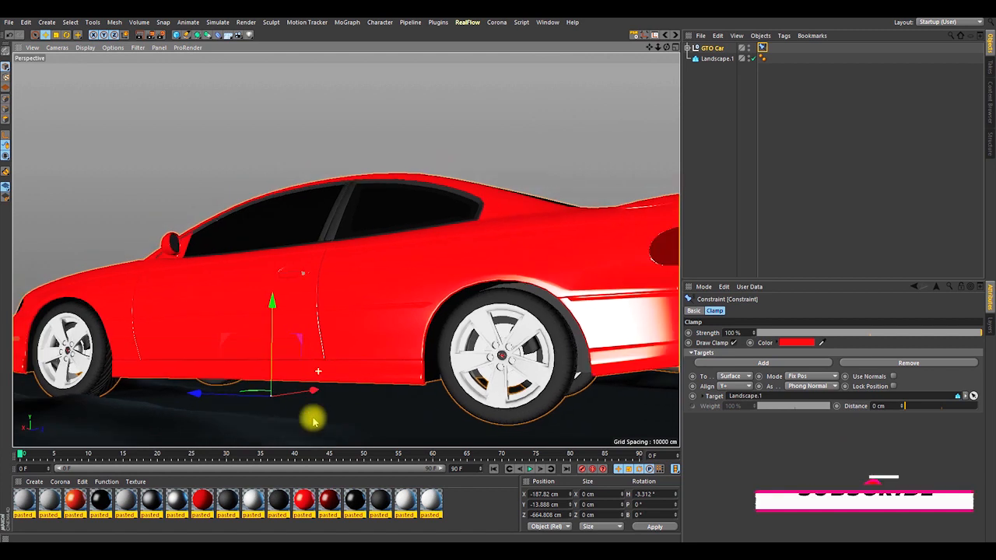
{"action": "left_click_drag", "start_coordinate": [358, 280], "coordinate": [399, 326], "text": "alt"}
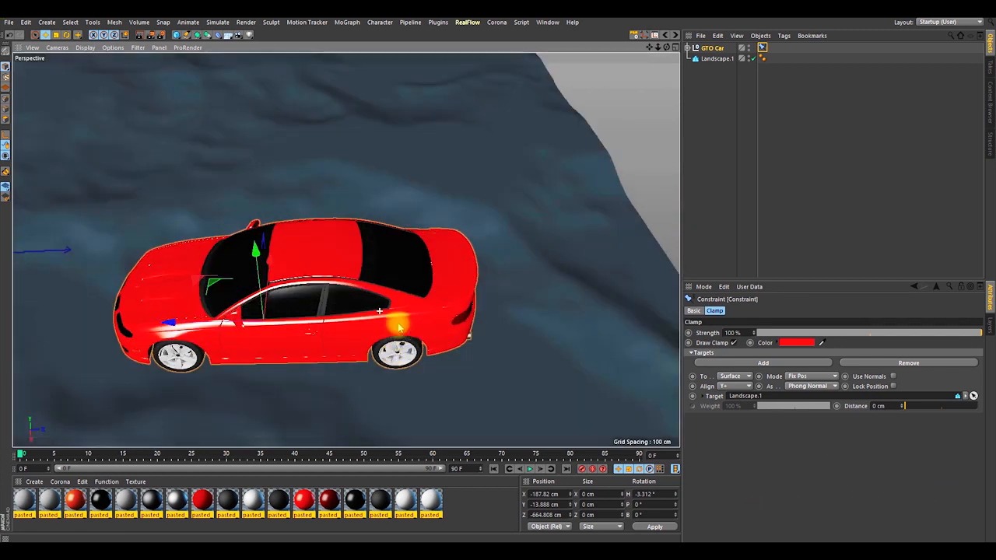
Step: Run the car back and forth across the landscape, leaving it near the edge at about X -209 cm, Z -874 cm
{"action": "right_click_drag", "start_coordinate": [399, 324], "coordinate": [209, 405], "text": "alt"}
{"action": "right_click_drag", "start_coordinate": [336, 325], "coordinate": [351, 315], "text": "alt"}
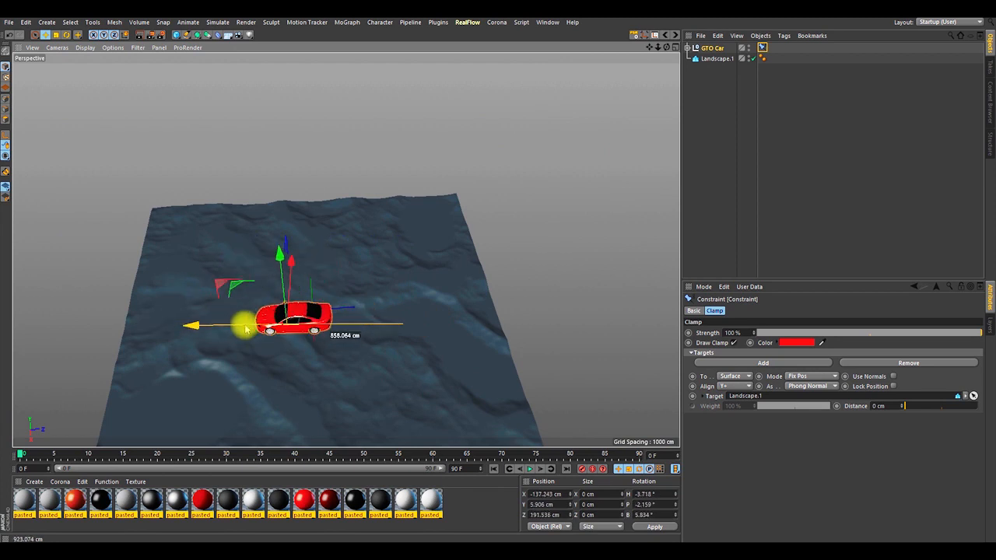
{"action": "left_click_drag", "start_coordinate": [256, 333], "coordinate": [352, 355], "text": "alt"}
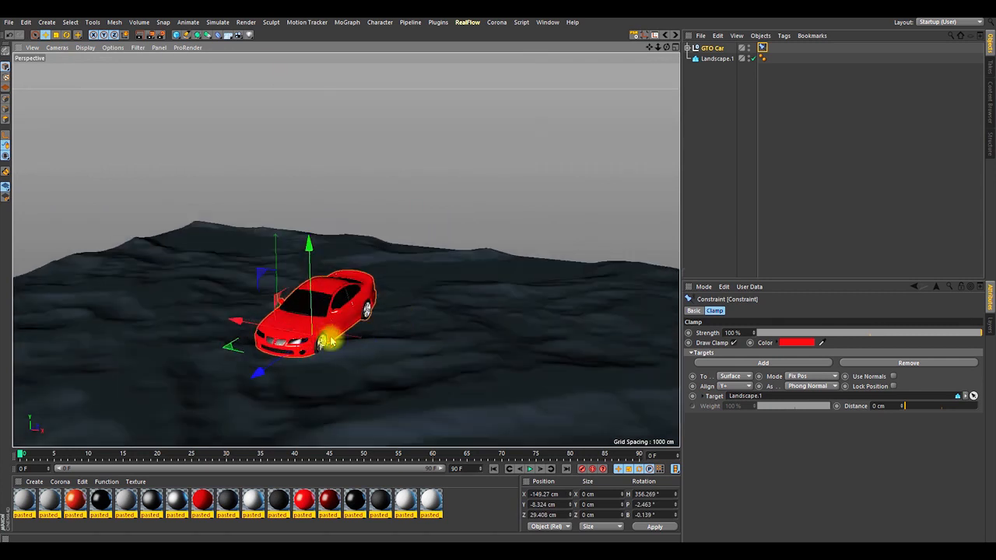
{"action": "left_click_drag", "start_coordinate": [309, 353], "coordinate": [376, 240], "text": "alt"}
{"action": "left_click_drag", "start_coordinate": [396, 314], "coordinate": [160, 360], "text": "alt"}
{"action": "left_click_drag", "start_coordinate": [210, 336], "coordinate": [440, 275]}
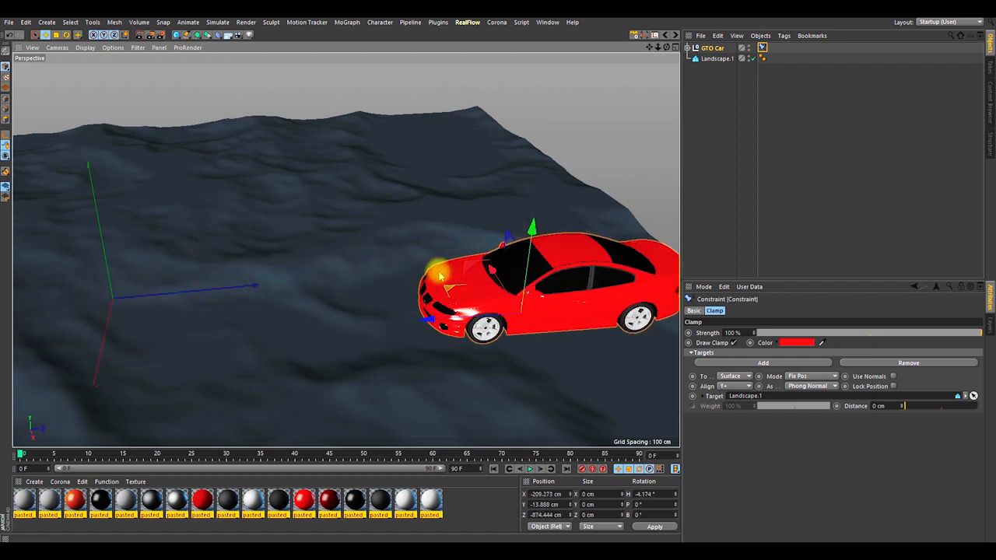
Step: Examine the car's front wheel and its contact with the terrain from close up and from above
{"action": "left_click_drag", "start_coordinate": [548, 292], "coordinate": [555, 266], "text": "alt"}
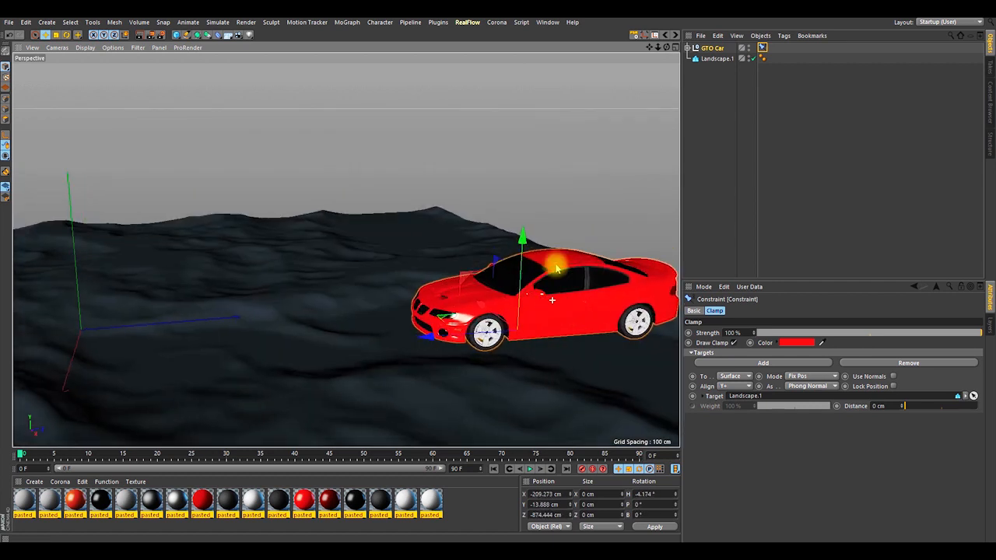
{"action": "right_click_drag", "start_coordinate": [555, 266], "coordinate": [700, 143], "text": "alt"}
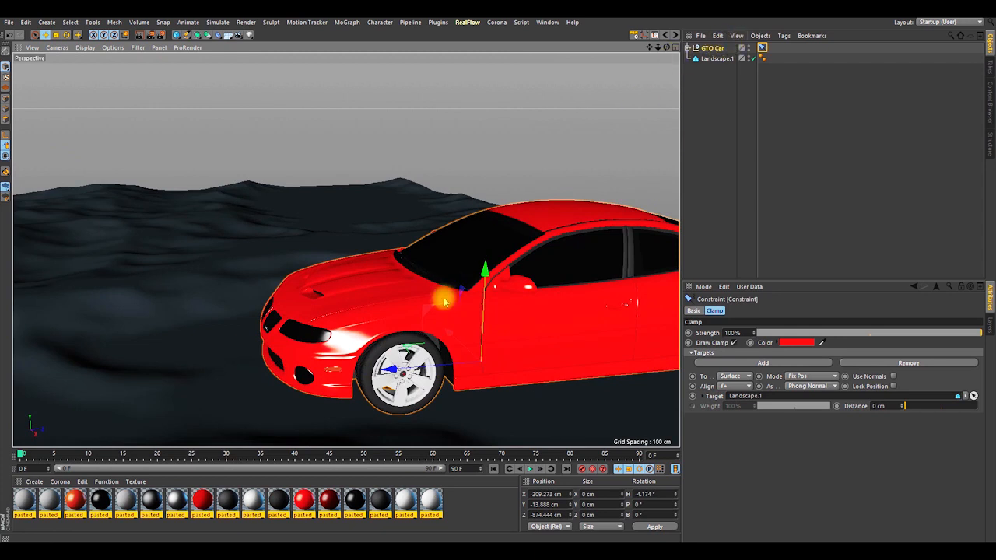
{"action": "right_click_drag", "start_coordinate": [434, 315], "coordinate": [365, 405], "text": "alt"}
{"action": "left_click_drag", "start_coordinate": [440, 309], "coordinate": [425, 343], "text": "alt"}
{"action": "right_click_drag", "start_coordinate": [423, 328], "coordinate": [399, 327], "text": "alt"}
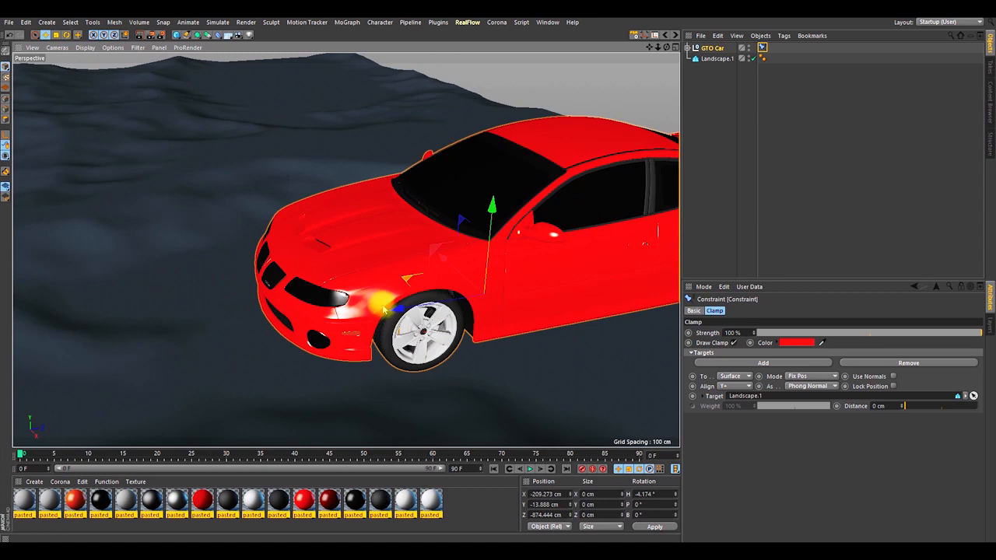
{"action": "right_click_drag", "start_coordinate": [388, 326], "coordinate": [413, 333], "text": "alt"}
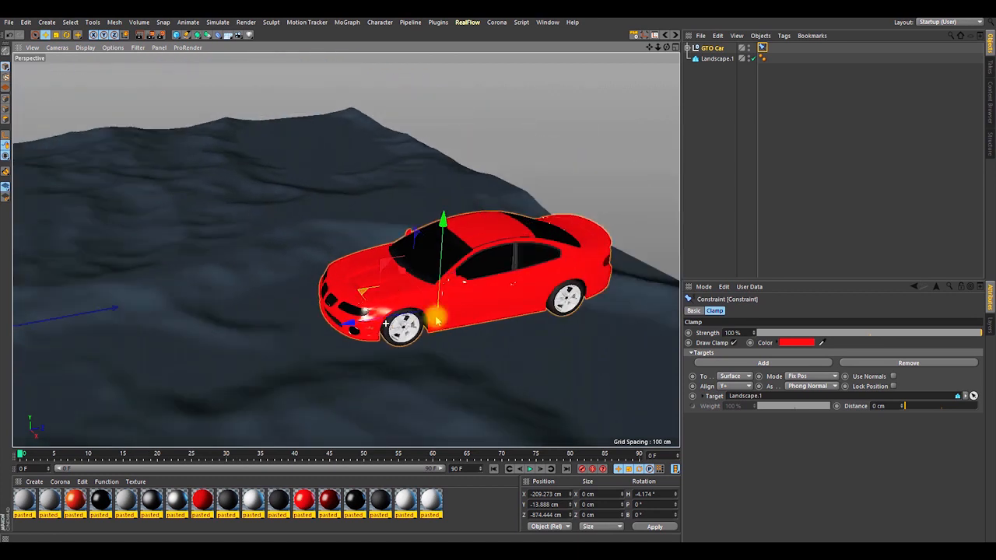
{"action": "middle_click_drag", "start_coordinate": [413, 318], "coordinate": [308, 318], "text": "alt"}
{"action": "left_click_drag", "start_coordinate": [362, 309], "coordinate": [307, 303], "text": "alt"}
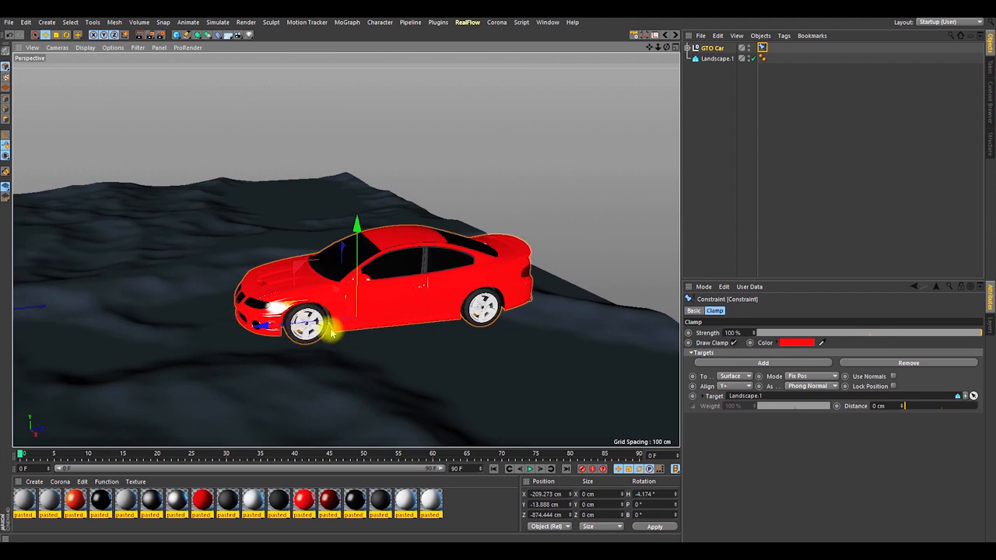
Step: Expand the GTO Car hierarchy and spin the Tyre_f_L wheel by setting its pitch rotation to about 53.8°
{"action": "left_click", "coordinate": [689, 48]}
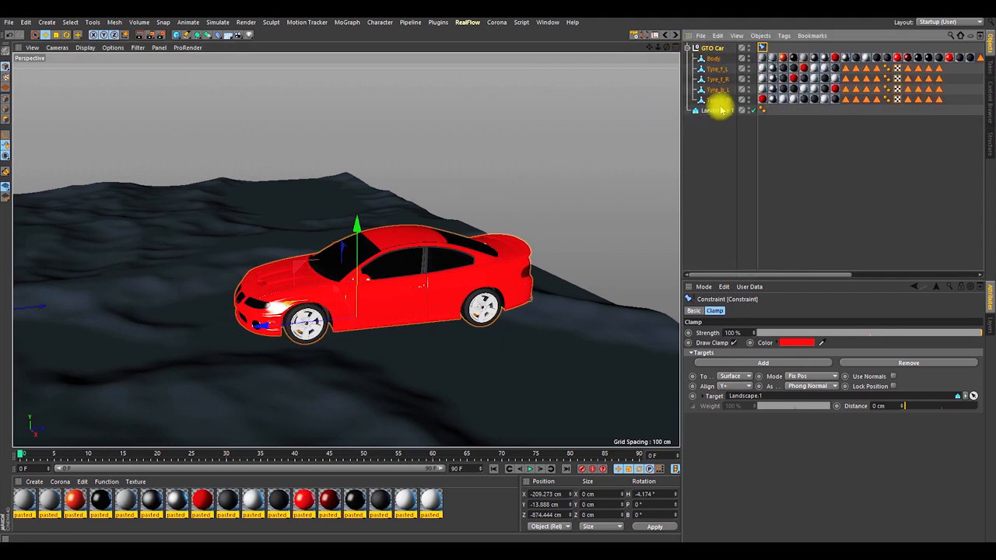
{"action": "left_click", "coordinate": [713, 69]}
{"action": "right_click_drag", "start_coordinate": [323, 330], "coordinate": [342, 236], "text": "alt"}
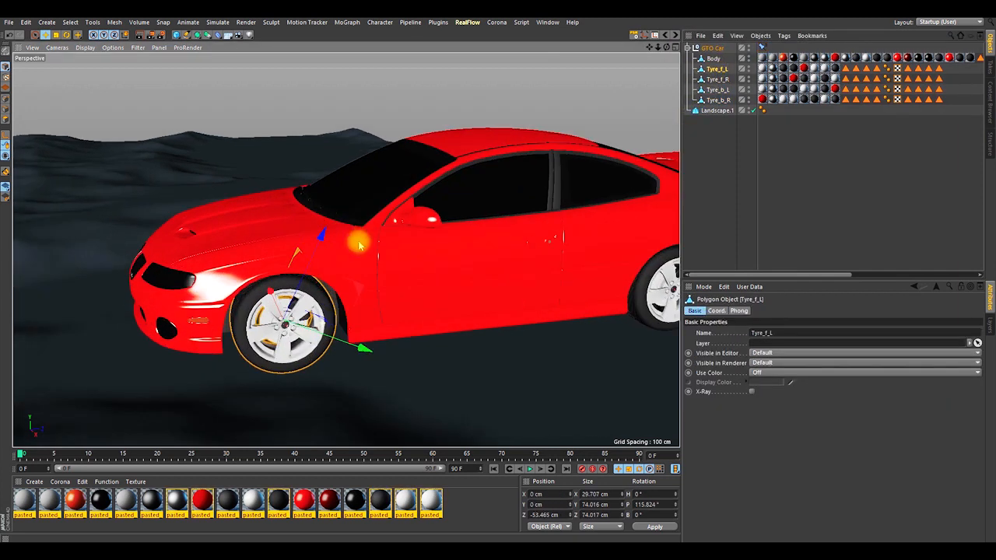
{"action": "left_click", "coordinate": [716, 310]}
{"action": "left_click_drag", "start_coordinate": [869, 343], "coordinate": [878, 364]}
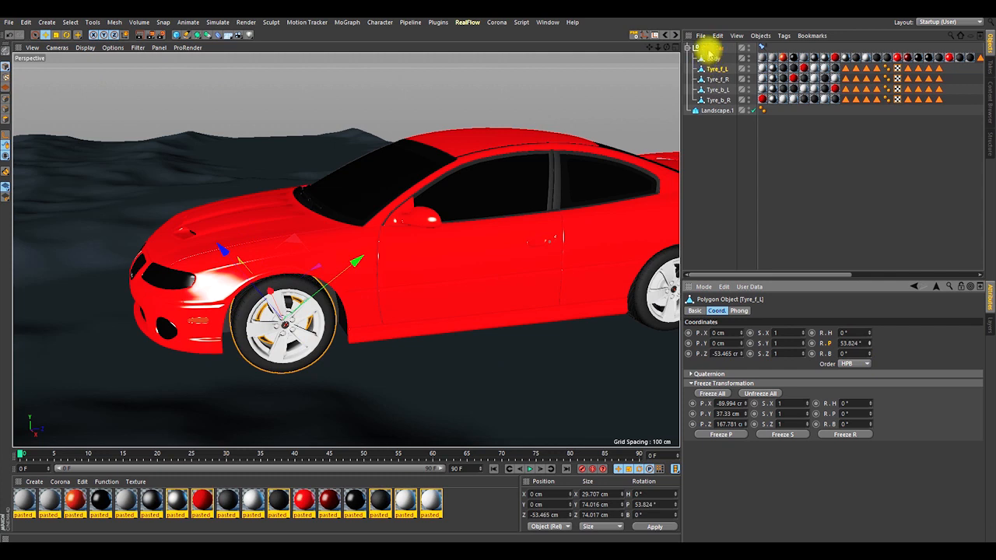
Step: Add an XPresso tag to the GTO Car null
{"action": "left_click", "coordinate": [711, 49]}
{"action": "right_click", "coordinate": [711, 49]}
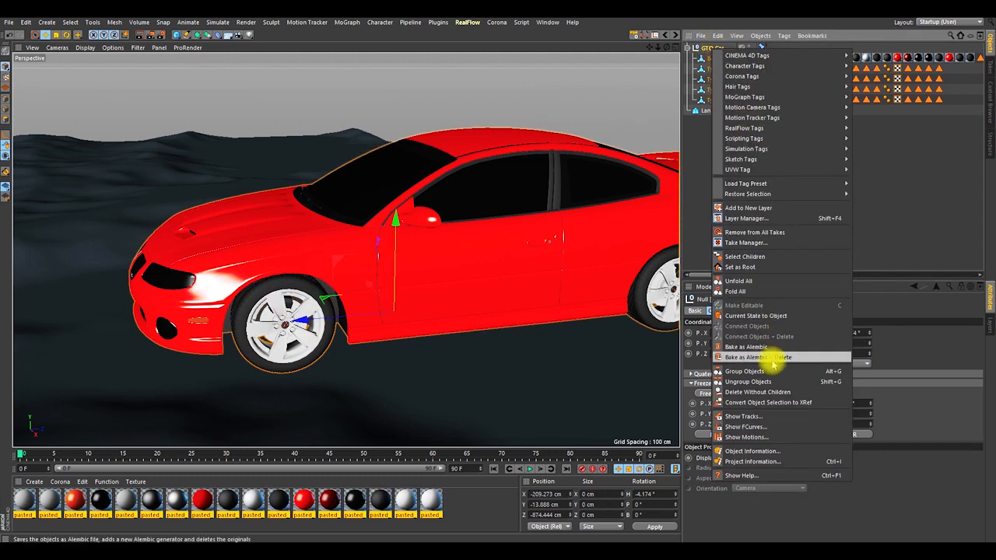
{"action": "mouse_move", "coordinate": [748, 59]}
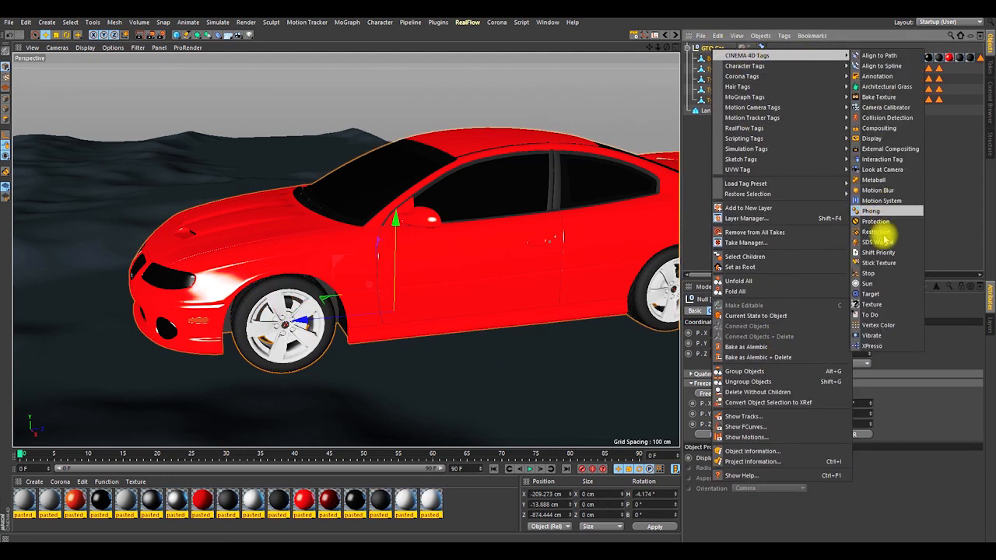
{"action": "left_click", "coordinate": [872, 346]}
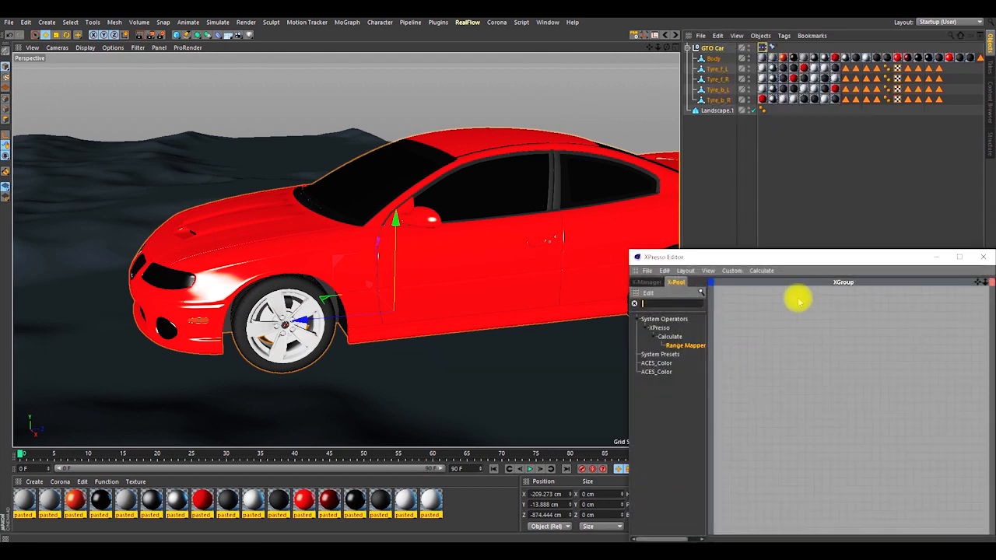
Step: Add the GTO Car null as a node in the XPresso graph
{"action": "left_click_drag", "start_coordinate": [794, 263], "coordinate": [277, 125]}
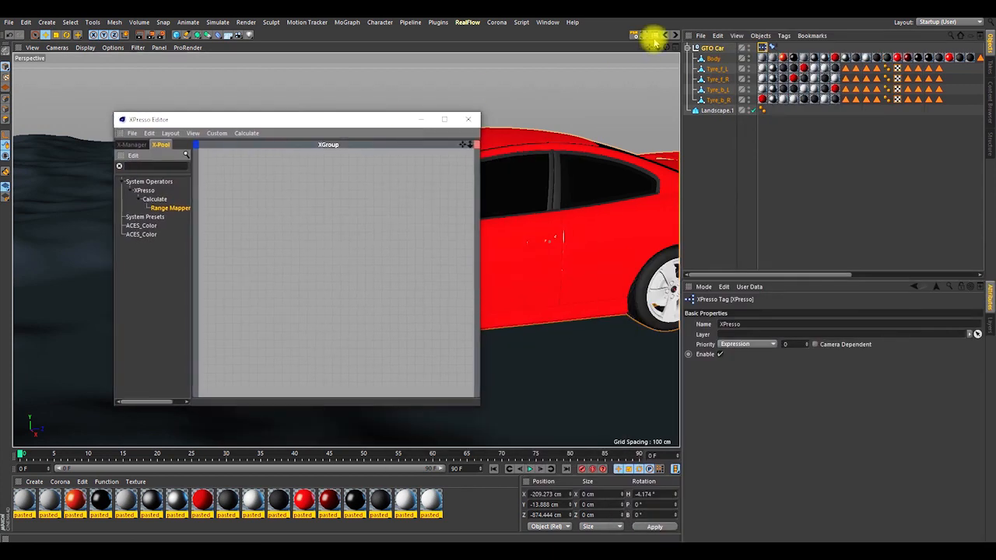
{"action": "left_click", "coordinate": [717, 51]}
{"action": "left_click_drag", "start_coordinate": [285, 243], "coordinate": [259, 252]}
{"action": "left_click_drag", "start_coordinate": [304, 121], "coordinate": [310, 142]}
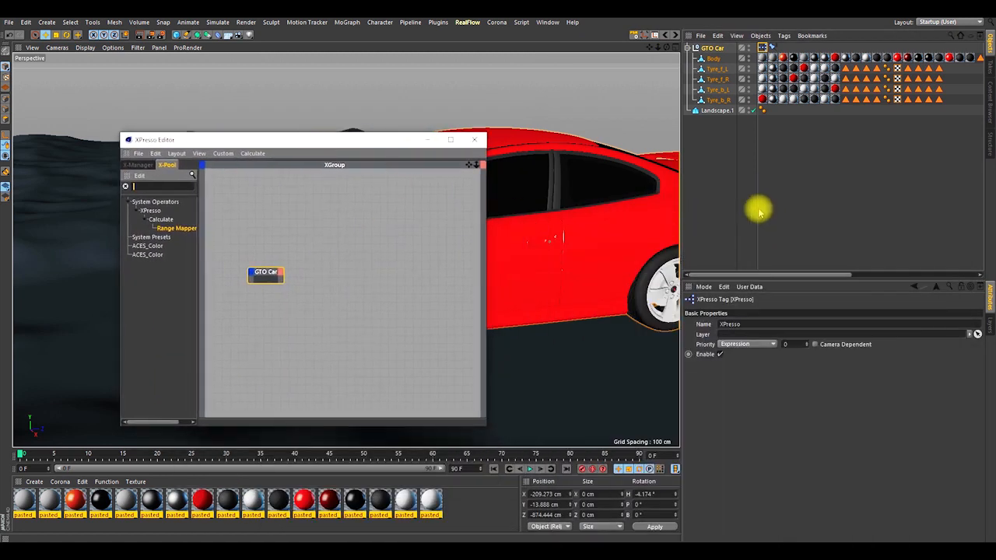
Step: Give the GTO Car node a Position . Z output port and enlarge the node to show the port's name
{"action": "left_click", "coordinate": [714, 49]}
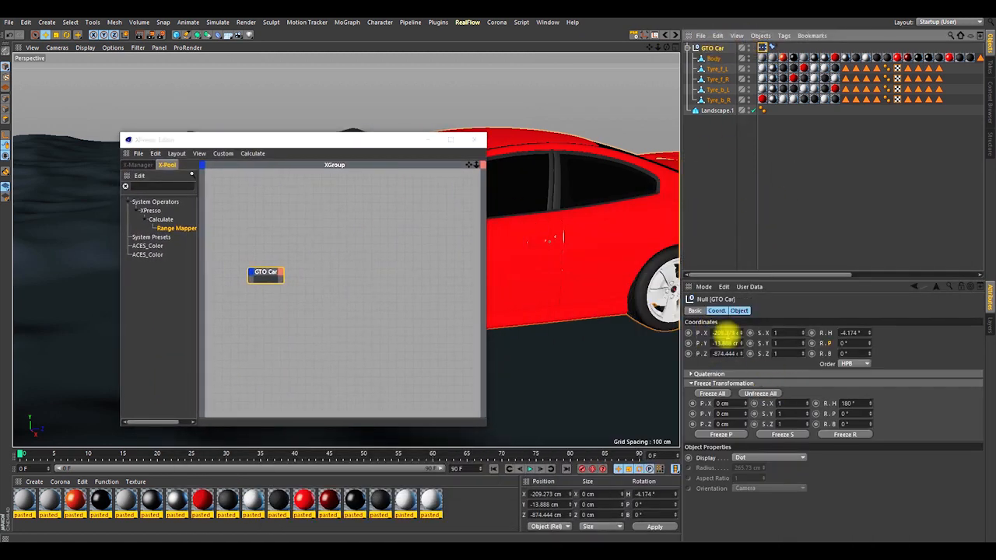
{"action": "left_click_drag", "start_coordinate": [353, 142], "coordinate": [554, 428]}
{"action": "mouse_move", "coordinate": [458, 305]}
{"action": "left_mouse_down", "text": "alt"}
{"action": "mouse_move", "coordinate": [451, 340]}
{"action": "mouse_move", "coordinate": [457, 316]}
{"action": "left_mouse_up", "text": "alt"}
{"action": "right_click_drag", "start_coordinate": [461, 269], "coordinate": [421, 297], "text": "alt"}
{"action": "left_click_drag", "start_coordinate": [421, 297], "coordinate": [380, 274], "text": "alt"}
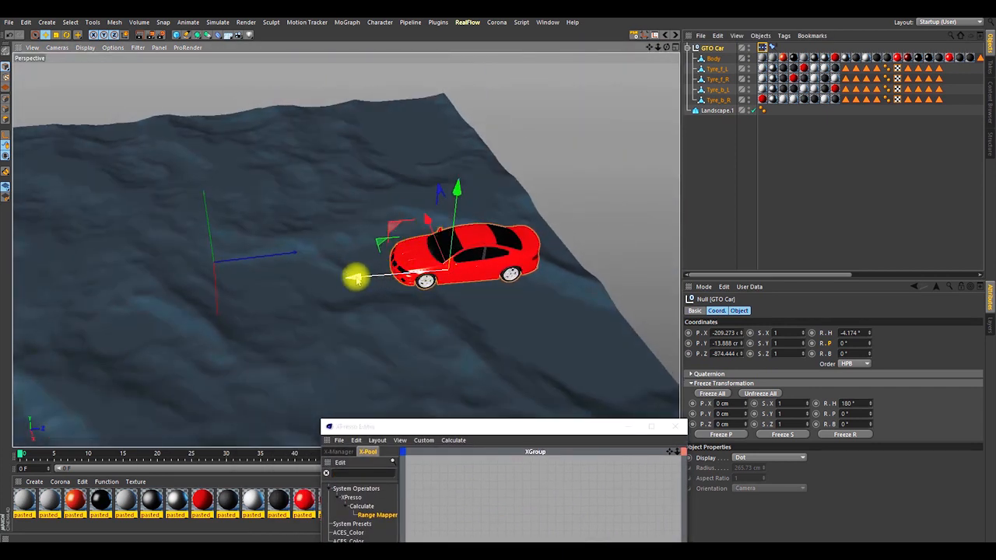
{"action": "left_click_drag", "start_coordinate": [469, 428], "coordinate": [329, 337]}
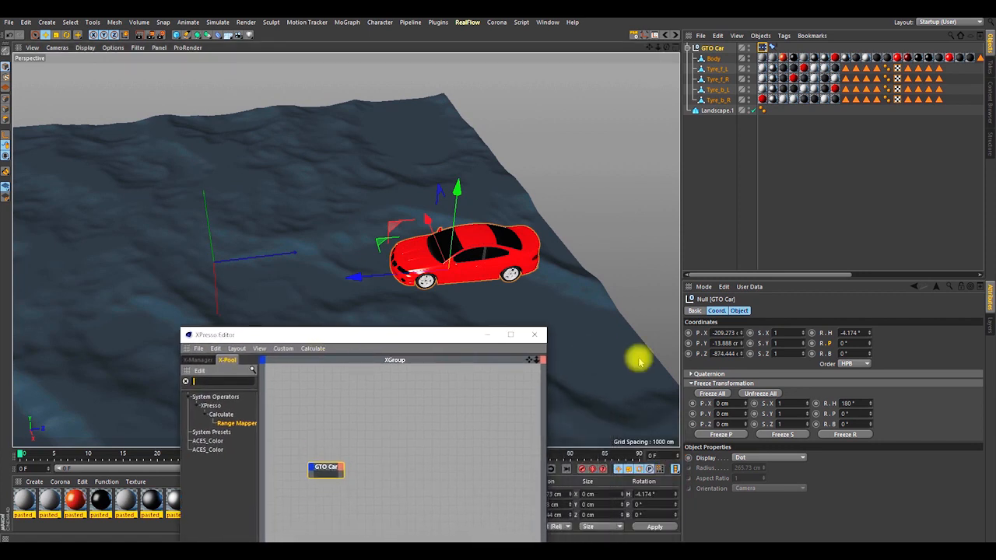
{"action": "left_click", "coordinate": [705, 357]}
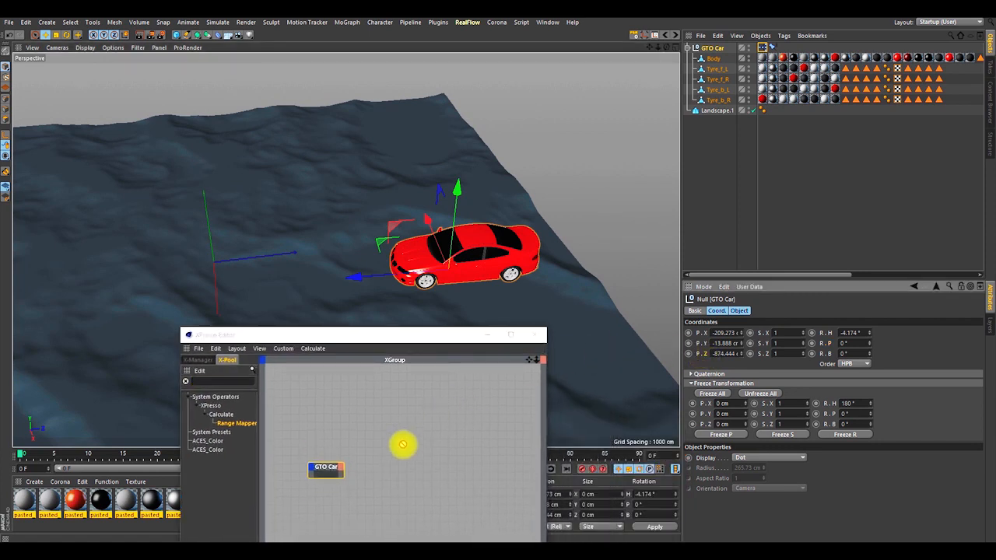
{"action": "left_click_drag", "start_coordinate": [343, 473], "coordinate": [341, 472]}
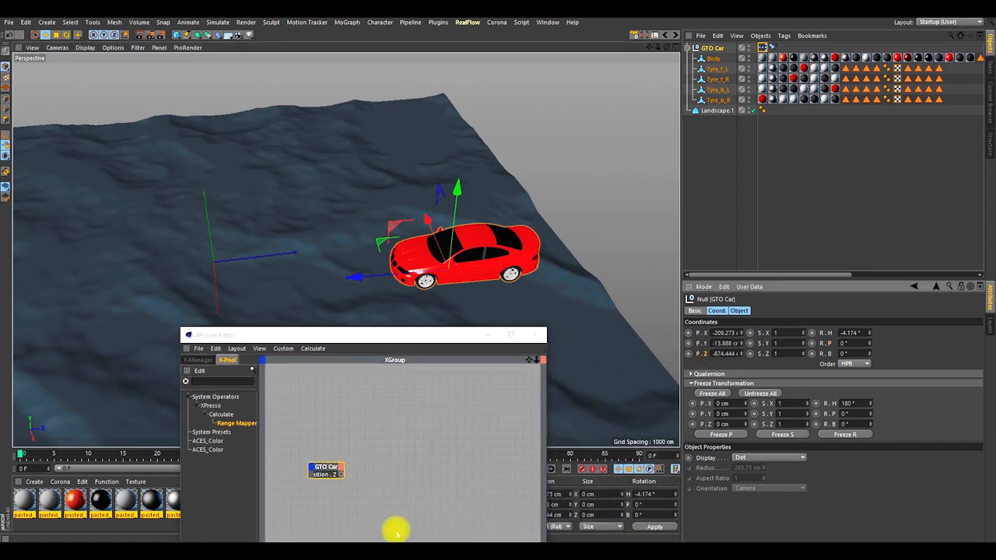
{"action": "left_click", "coordinate": [343, 476]}
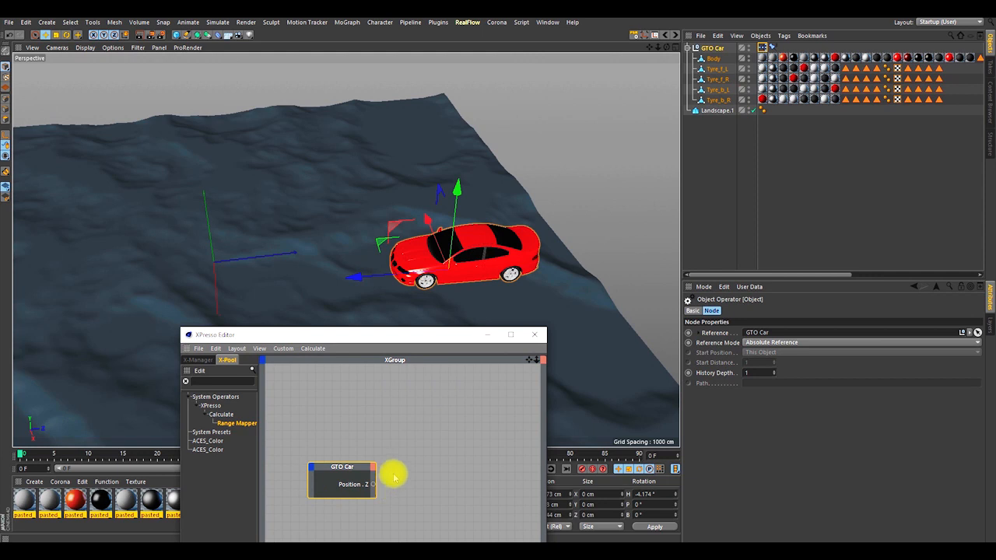
{"action": "left_click", "coordinate": [442, 389]}
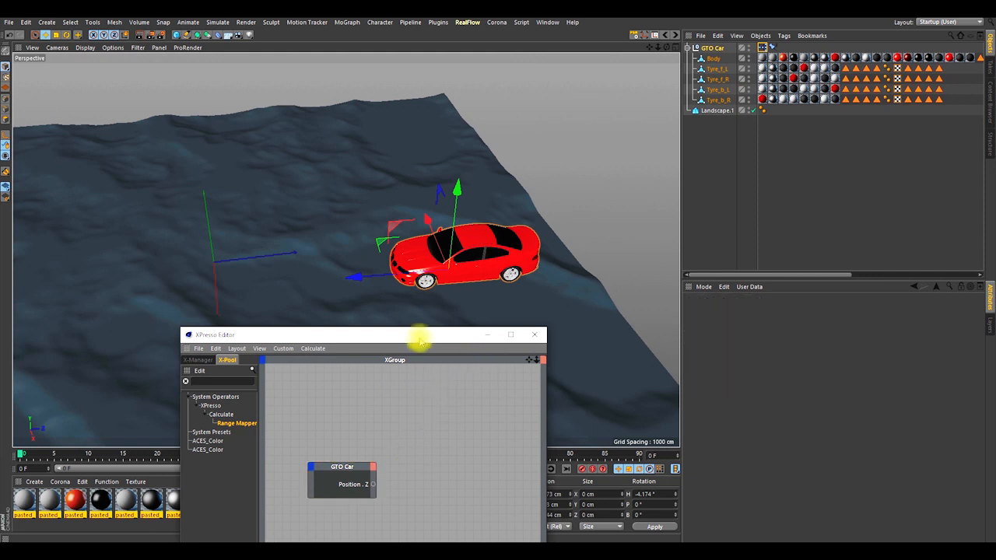
Step: Add Tyre_f_L, Tyre_f_R, Tyre_b_L and Tyre_b_R as nodes and arrange them in a column opposite the GTO Car node
{"action": "left_click_drag", "start_coordinate": [418, 340], "coordinate": [281, 140]}
{"action": "left_click", "coordinate": [717, 69]}
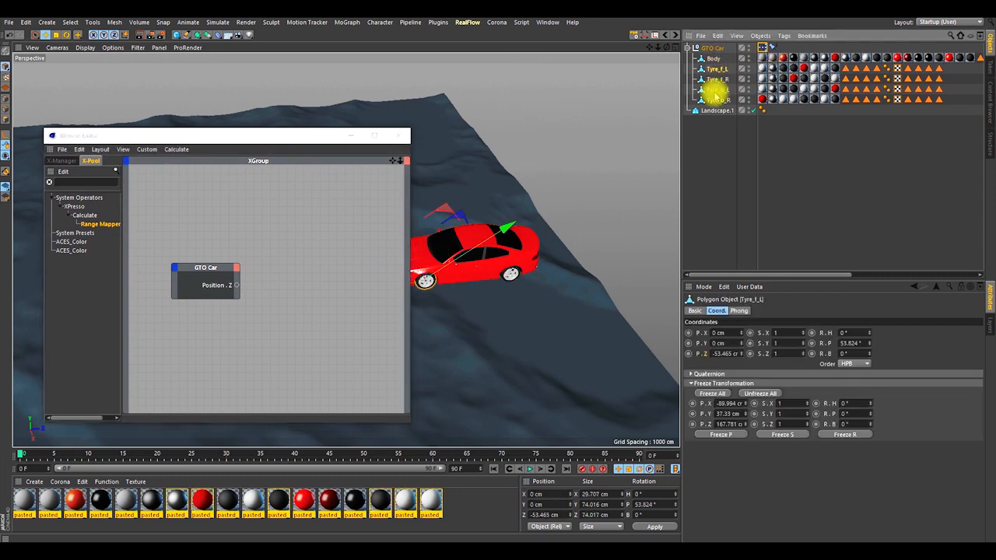
{"action": "left_click", "coordinate": [716, 101], "text": "shift"}
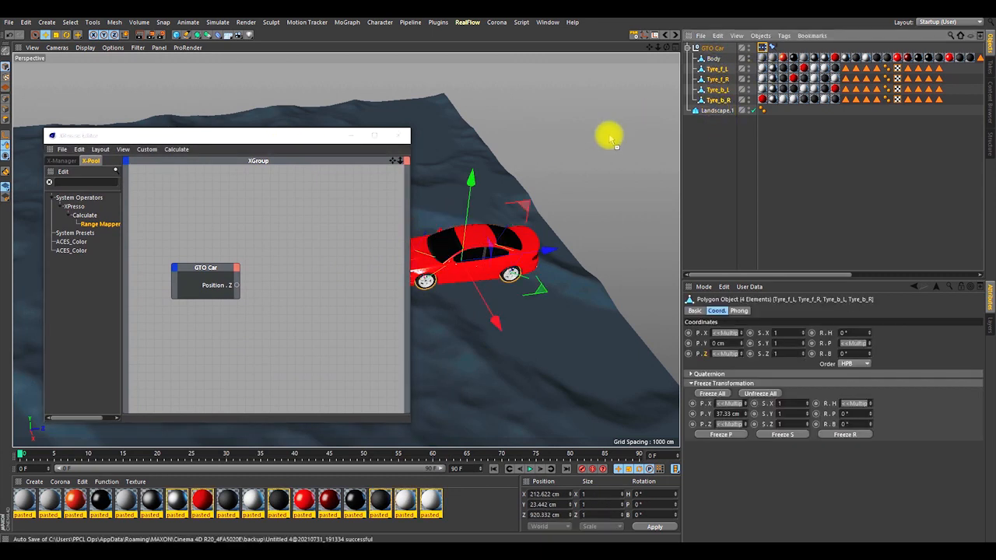
{"action": "left_click_drag", "start_coordinate": [373, 291], "coordinate": [371, 306]}
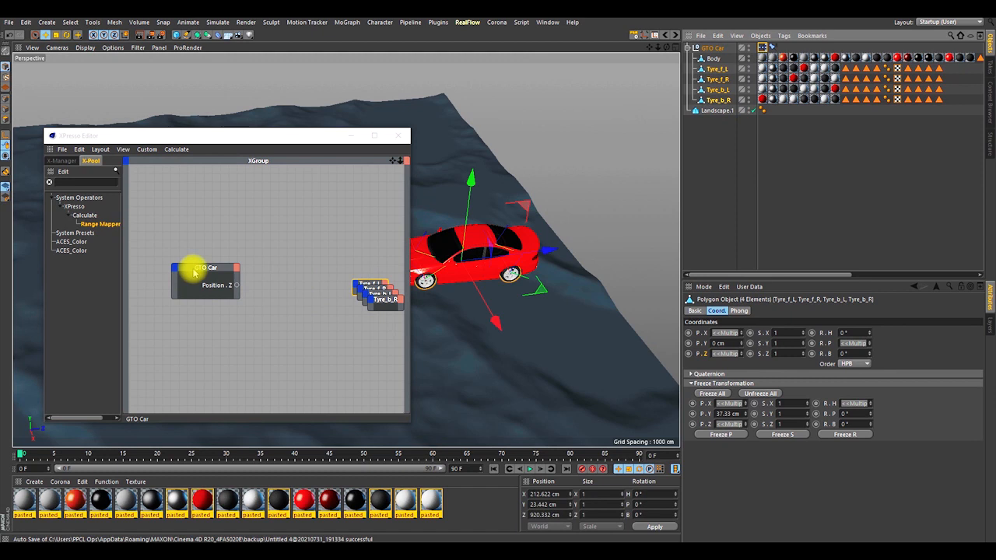
{"action": "left_click_drag", "start_coordinate": [191, 266], "coordinate": [169, 258]}
{"action": "left_click_drag", "start_coordinate": [373, 285], "coordinate": [344, 246]}
{"action": "left_click_drag", "start_coordinate": [374, 288], "coordinate": [352, 322]}
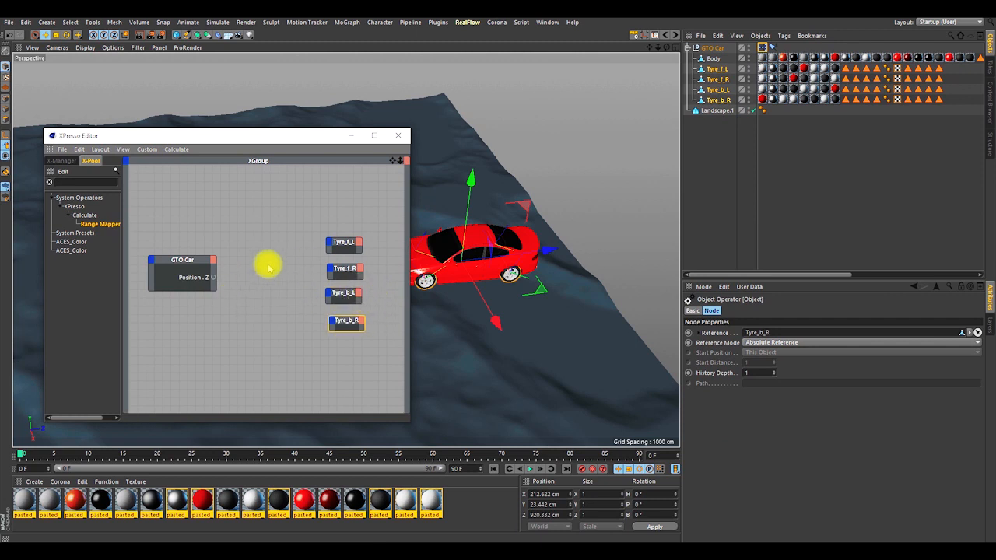
Step: Search the operators for "range" and place a Range Mapper node with data type Real between the GTO Car and tyre nodes
{"action": "left_click_drag", "start_coordinate": [251, 130], "coordinate": [367, 99]}
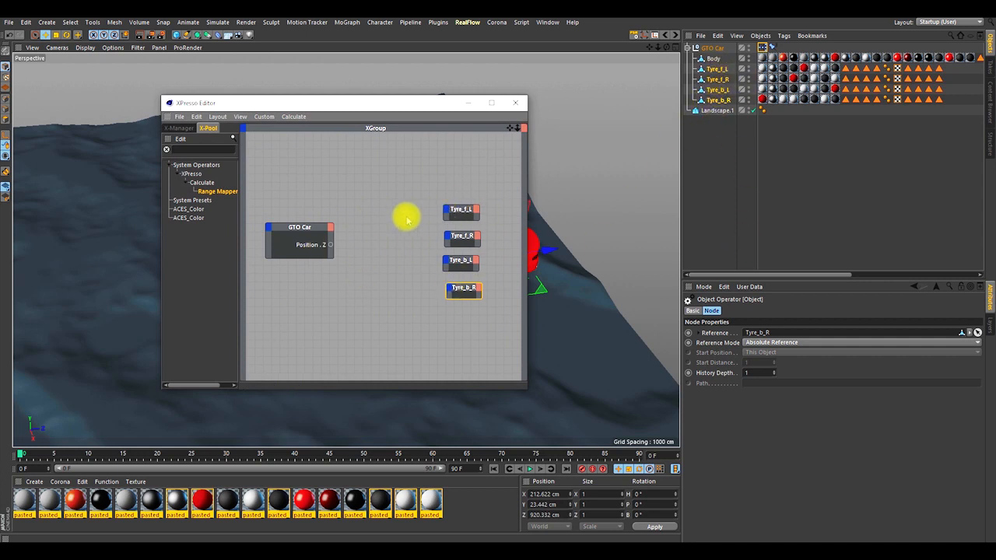
{"action": "left_click", "coordinate": [231, 140]}
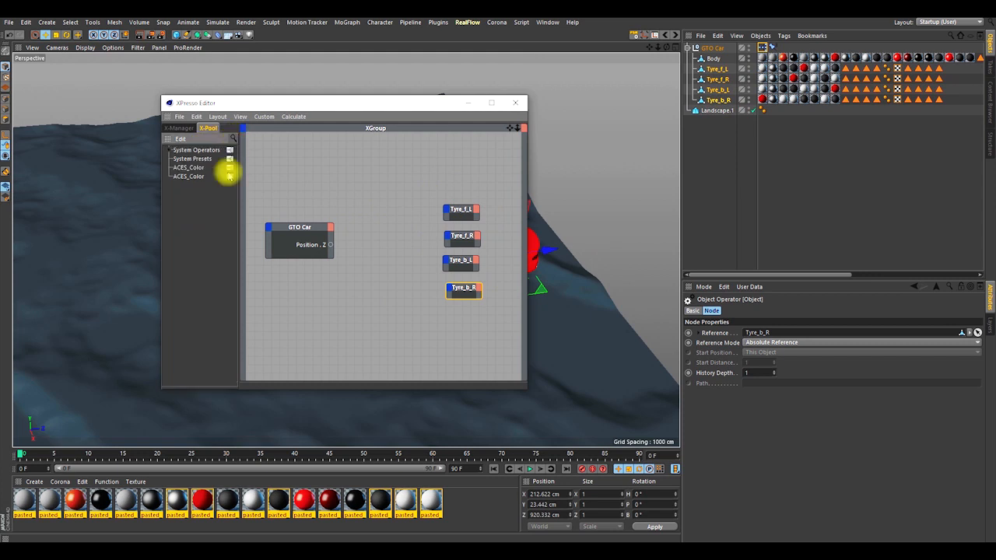
{"action": "left_click", "coordinate": [233, 139]}
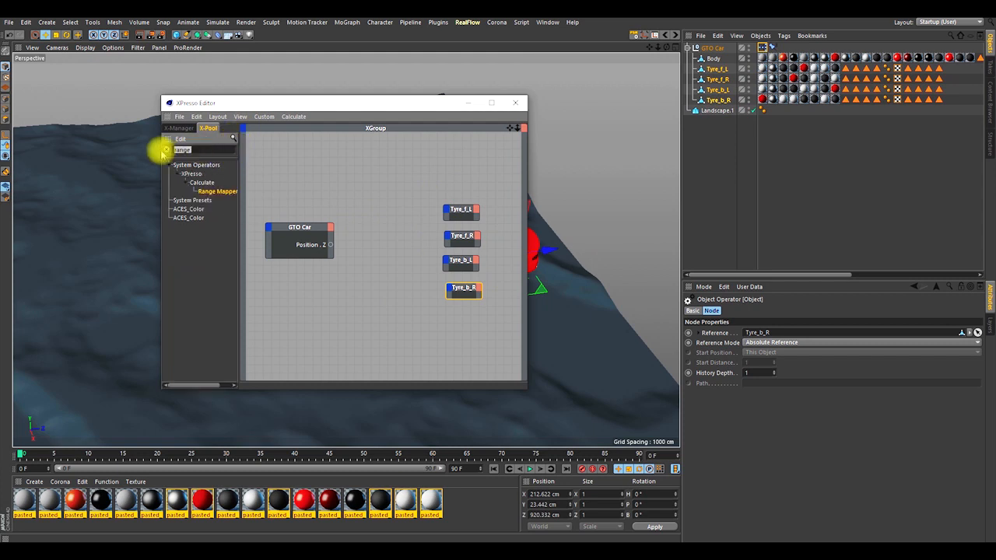
{"action": "type", "text": "rang"}
{"action": "left_click_drag", "start_coordinate": [210, 189], "coordinate": [382, 201]}
{"action": "left_click_drag", "start_coordinate": [315, 235], "coordinate": [300, 231]}
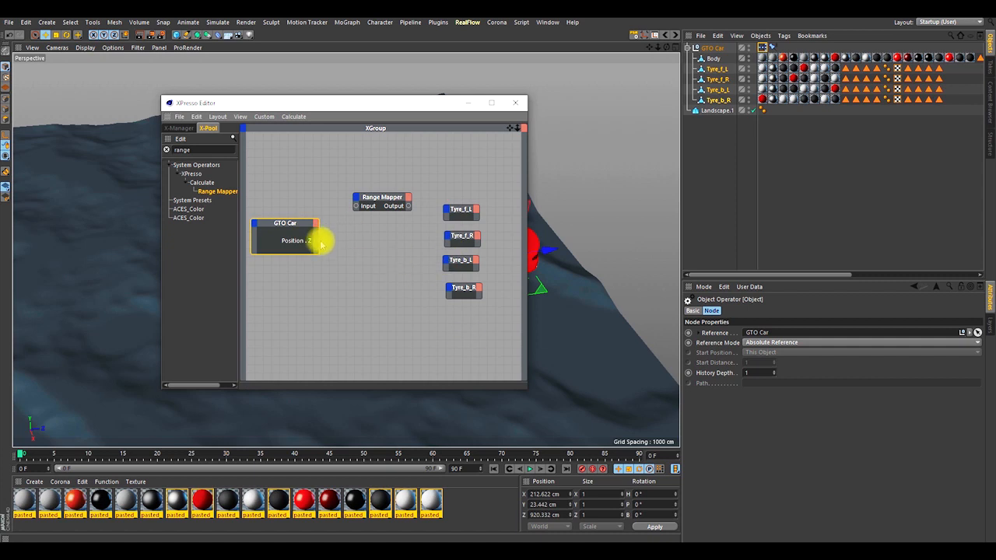
{"action": "left_click_drag", "start_coordinate": [385, 201], "coordinate": [383, 214]}
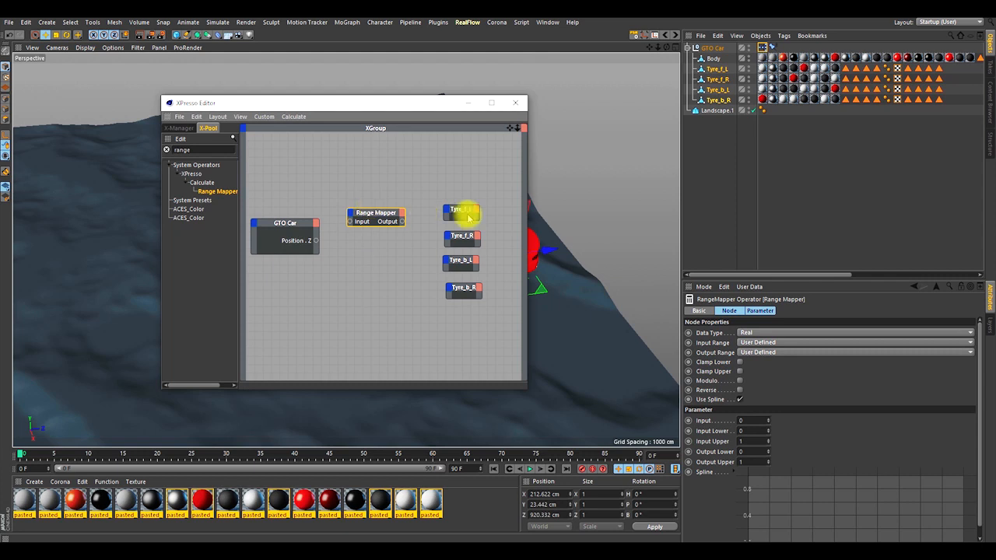
{"action": "left_click", "coordinate": [760, 333]}
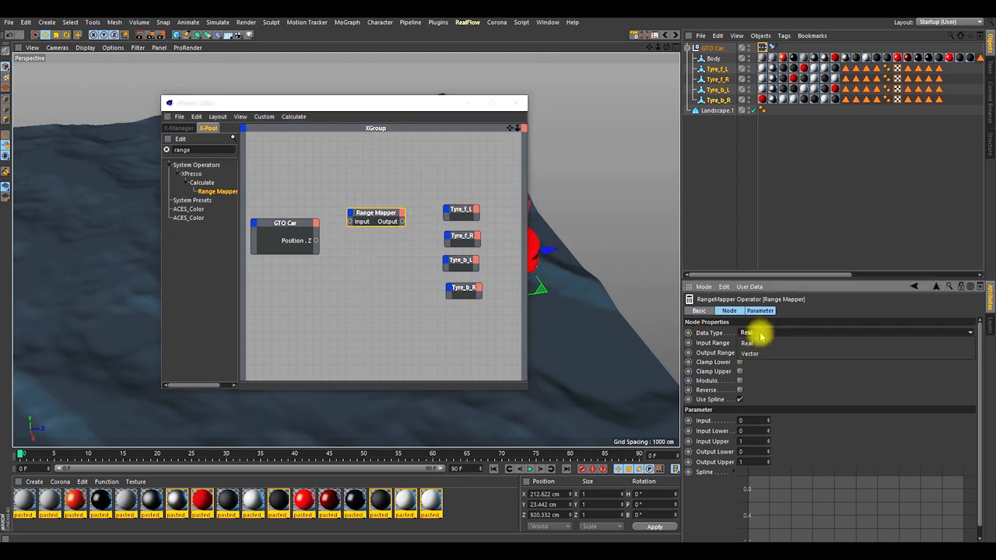
{"action": "left_click", "coordinate": [783, 342]}
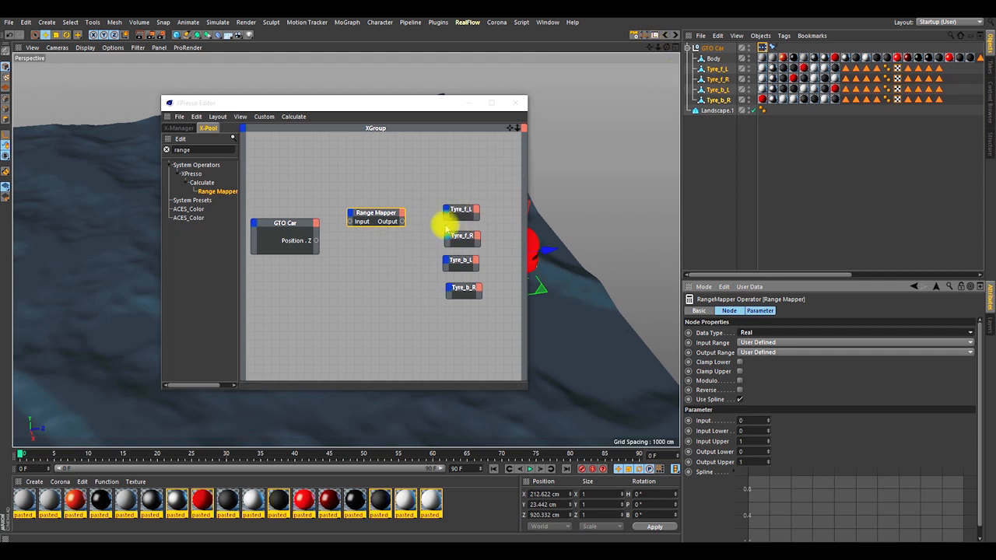
Step: Add a Rotation . P input port to the Tyre_f_L and Tyre_f_R nodes and enlarge both nodes
{"action": "left_click", "coordinate": [717, 69]}
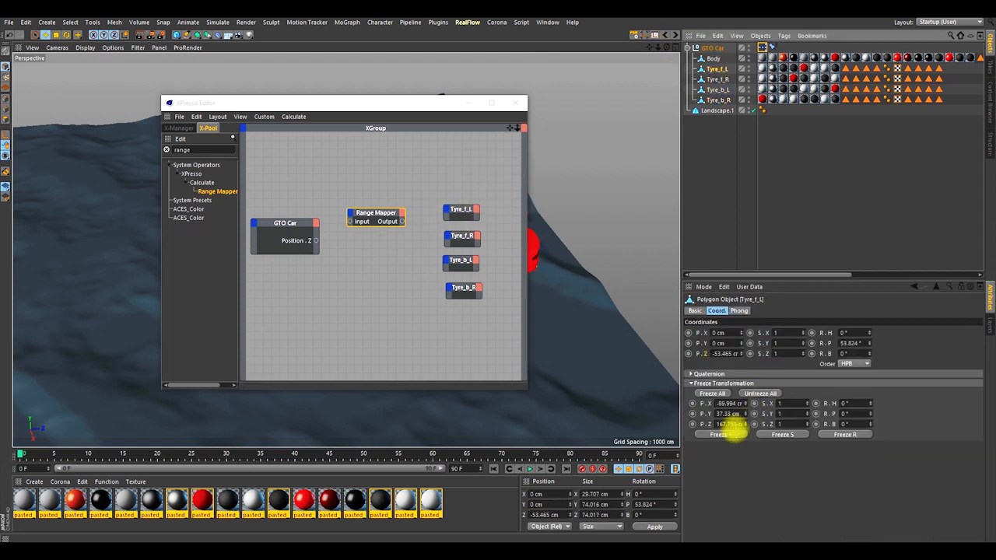
{"action": "left_click_drag", "start_coordinate": [827, 346], "coordinate": [475, 214]}
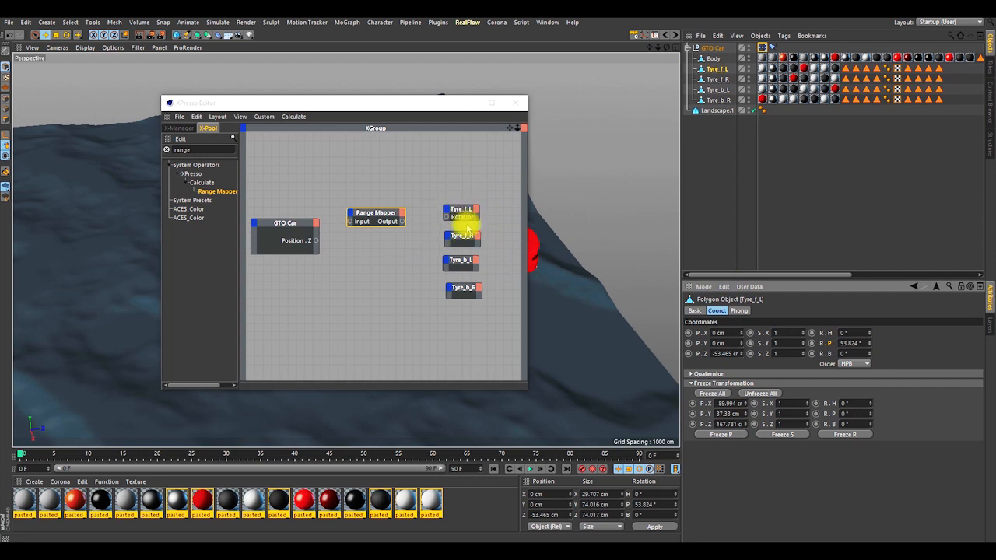
{"action": "left_click", "coordinate": [492, 221]}
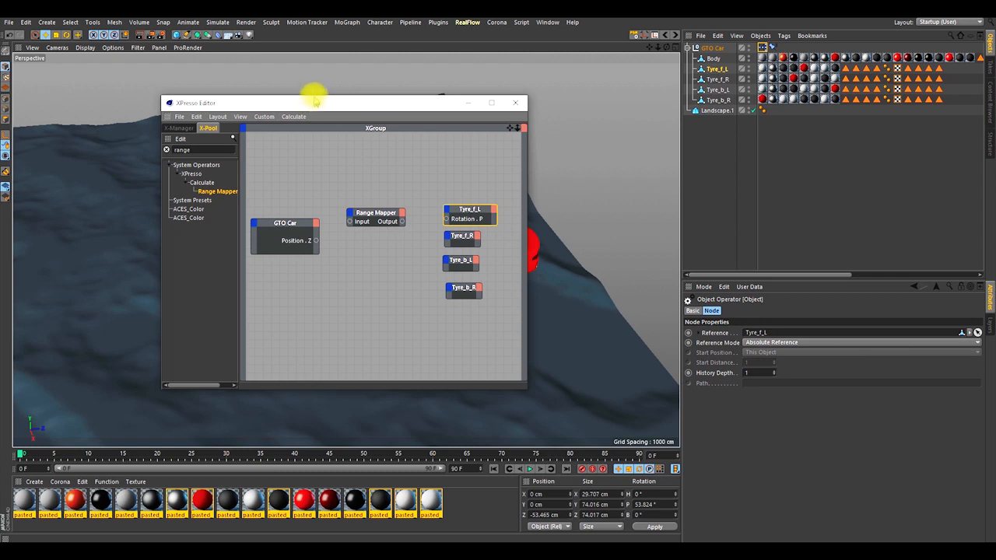
{"action": "left_click_drag", "start_coordinate": [315, 102], "coordinate": [319, 94]}
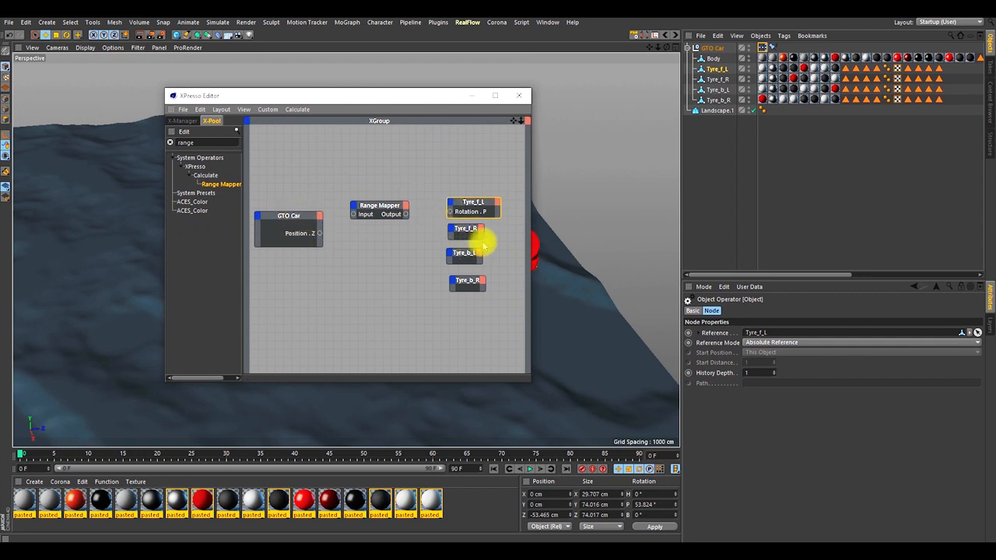
{"action": "left_click_drag", "start_coordinate": [483, 239], "coordinate": [506, 245]}
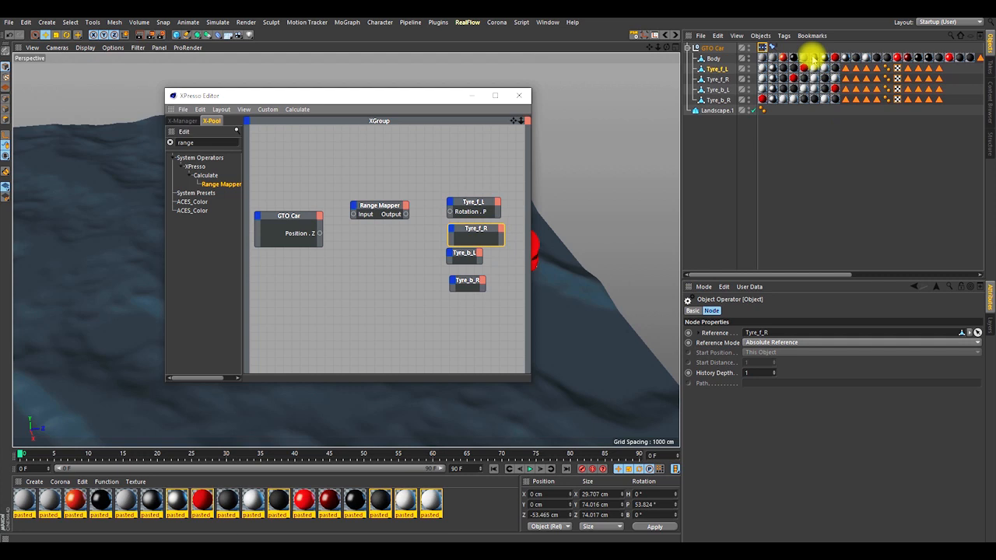
{"action": "left_click", "coordinate": [717, 80]}
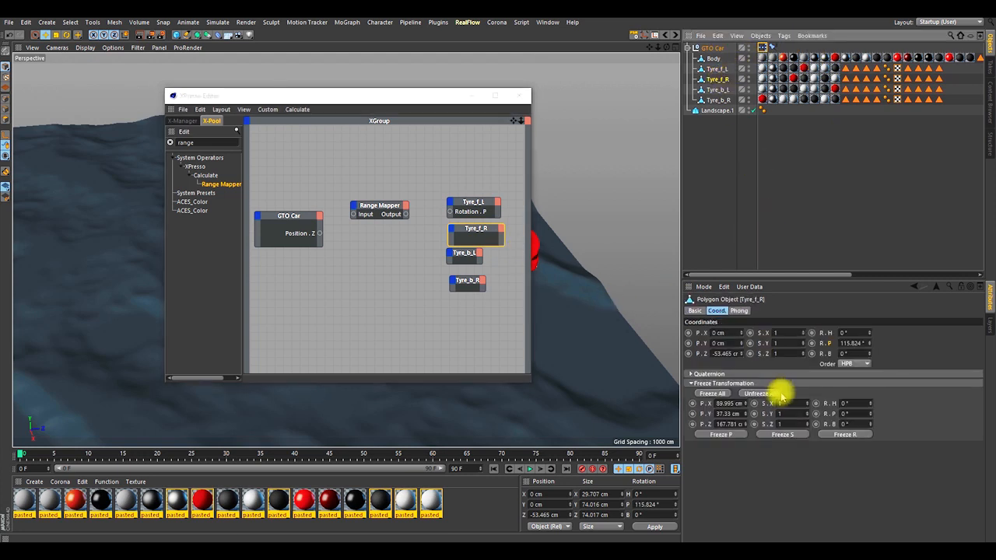
{"action": "left_click_drag", "start_coordinate": [827, 345], "coordinate": [451, 234]}
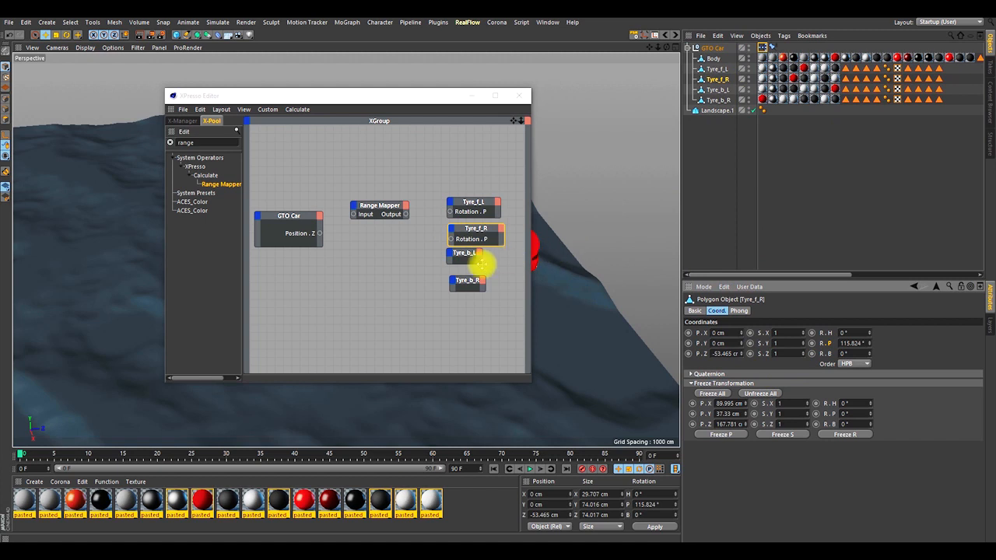
Step: Enlarge the Tyre_b_L and Tyre_b_R nodes with a Rotation . P input port each, and space the tyre nodes evenly
{"action": "left_click_drag", "start_coordinate": [492, 268], "coordinate": [506, 272]}
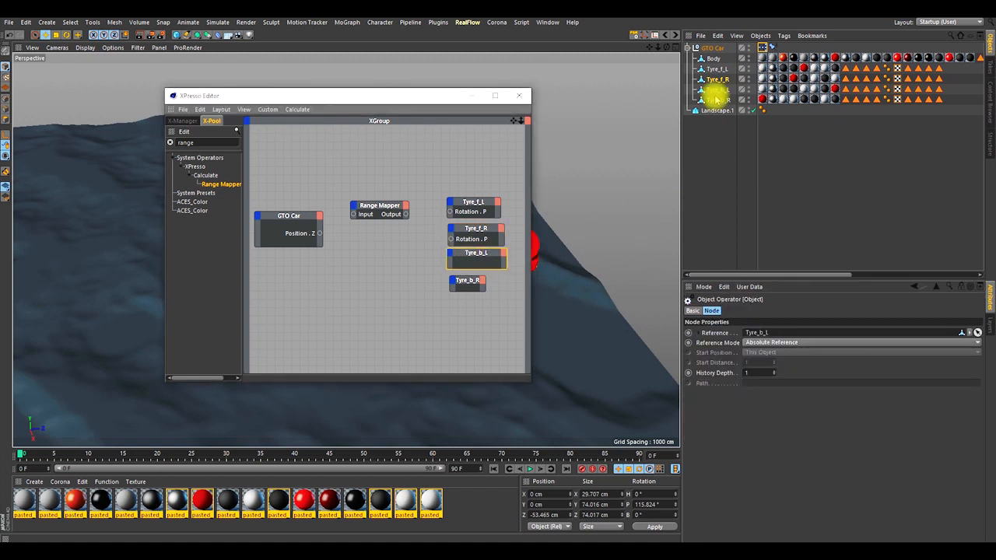
{"action": "left_click", "coordinate": [717, 90]}
{"action": "left_click_drag", "start_coordinate": [826, 344], "coordinate": [451, 258]}
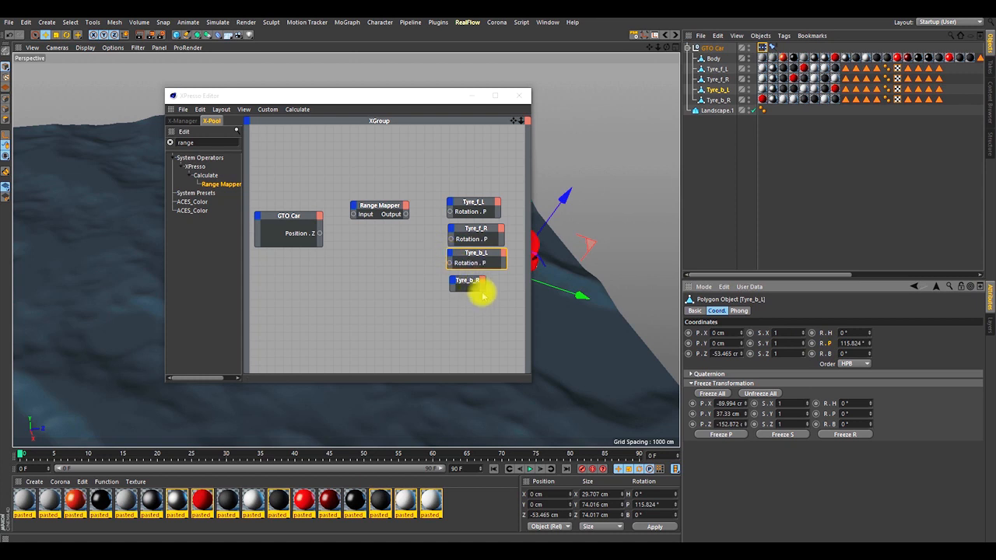
{"action": "left_click_drag", "start_coordinate": [485, 292], "coordinate": [510, 297]}
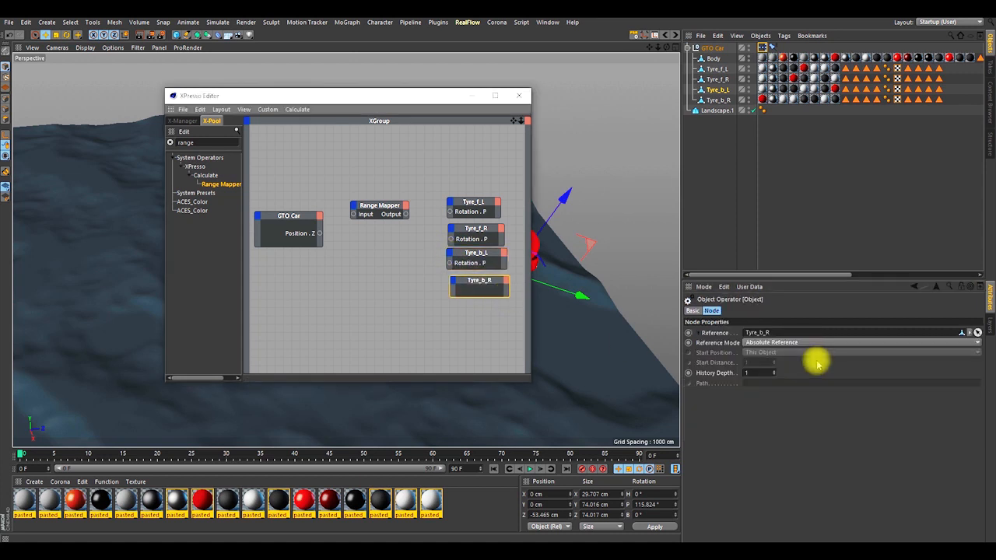
{"action": "left_click", "coordinate": [717, 100]}
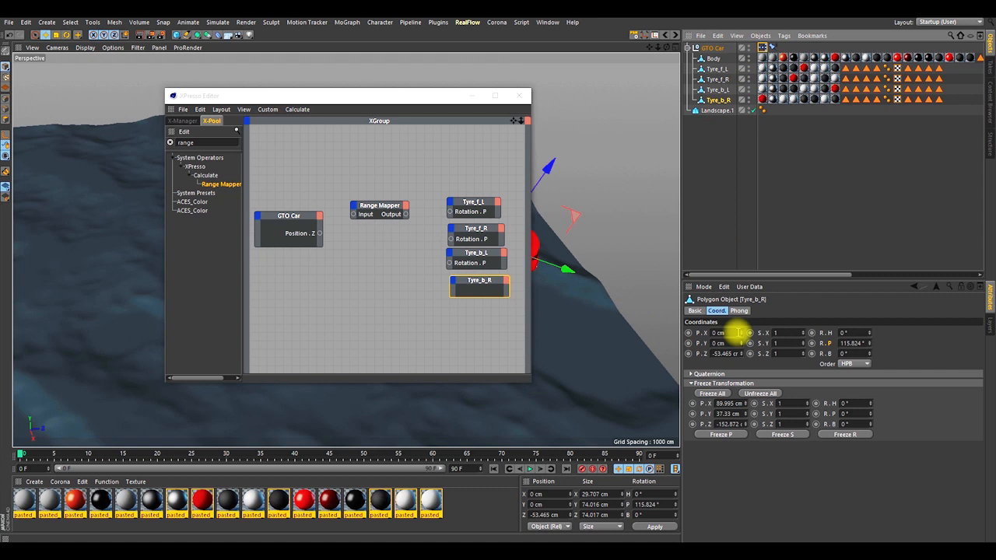
{"action": "left_click_drag", "start_coordinate": [829, 343], "coordinate": [473, 283]}
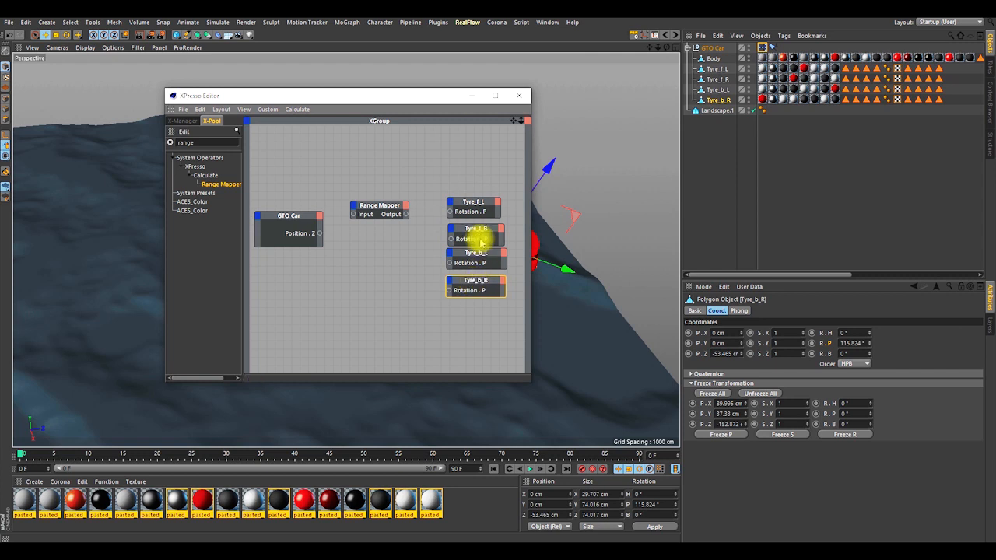
{"action": "left_click_drag", "start_coordinate": [475, 207], "coordinate": [471, 226]}
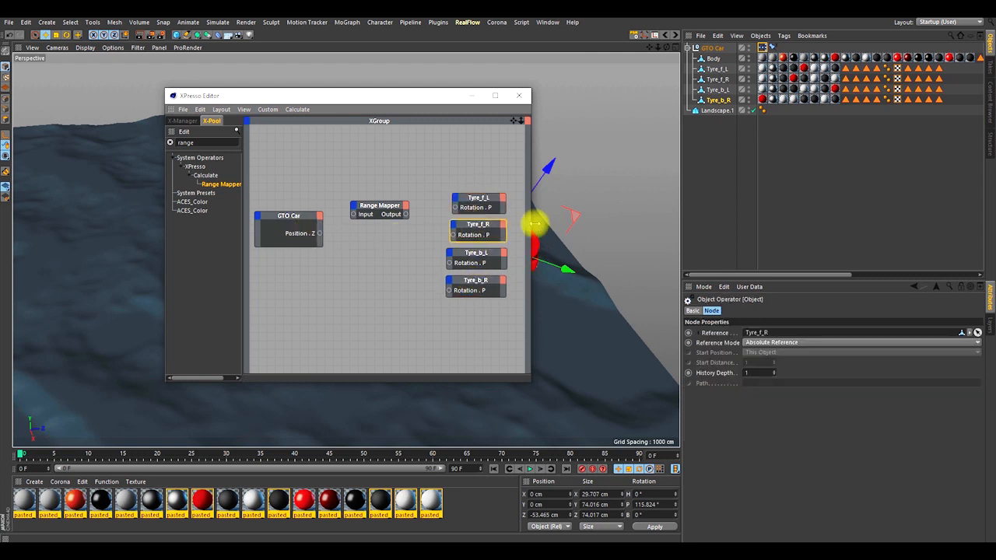
Step: Set the Range Mapper's input range to Zero to Thousand and its output range to Degree
{"action": "left_click", "coordinate": [379, 209]}
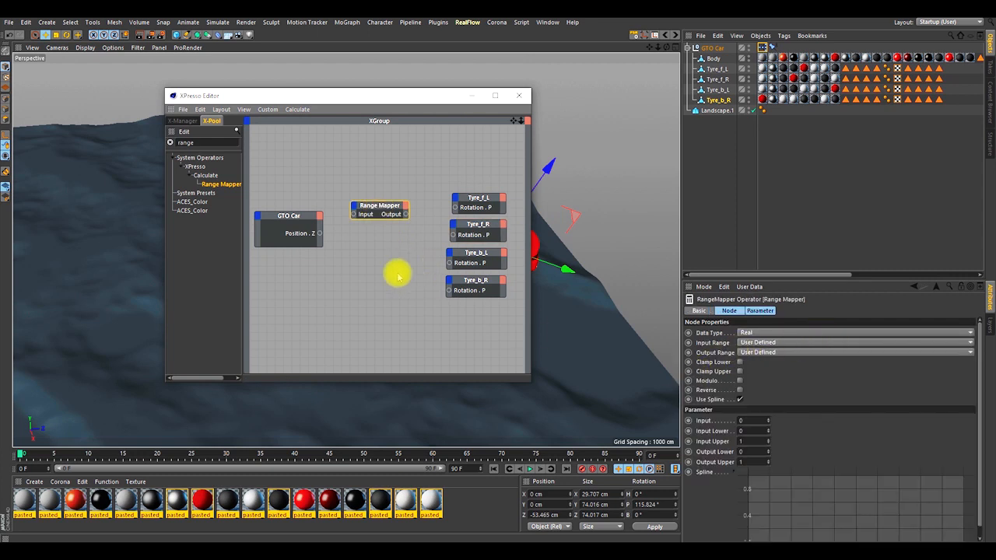
{"action": "left_click", "coordinate": [756, 342]}
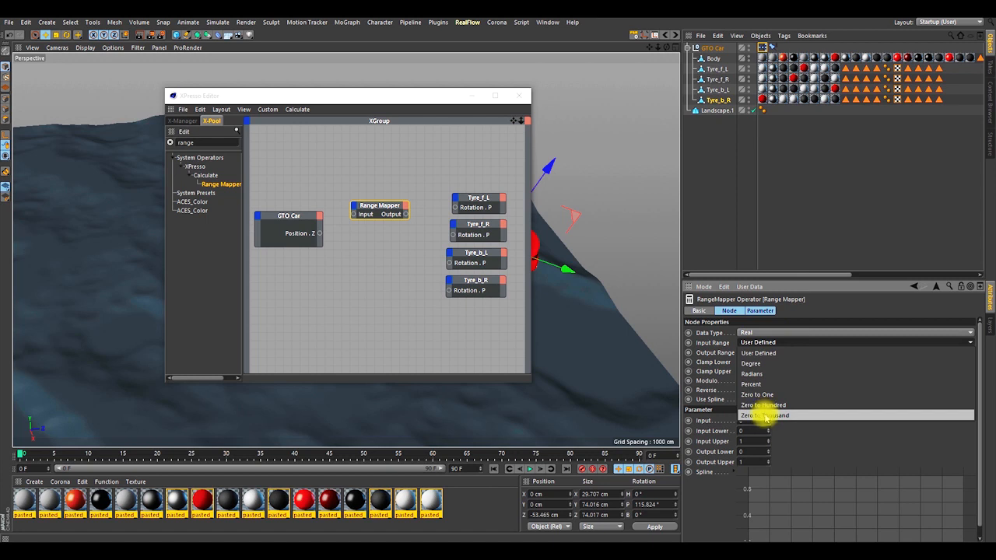
{"action": "left_click", "coordinate": [765, 416]}
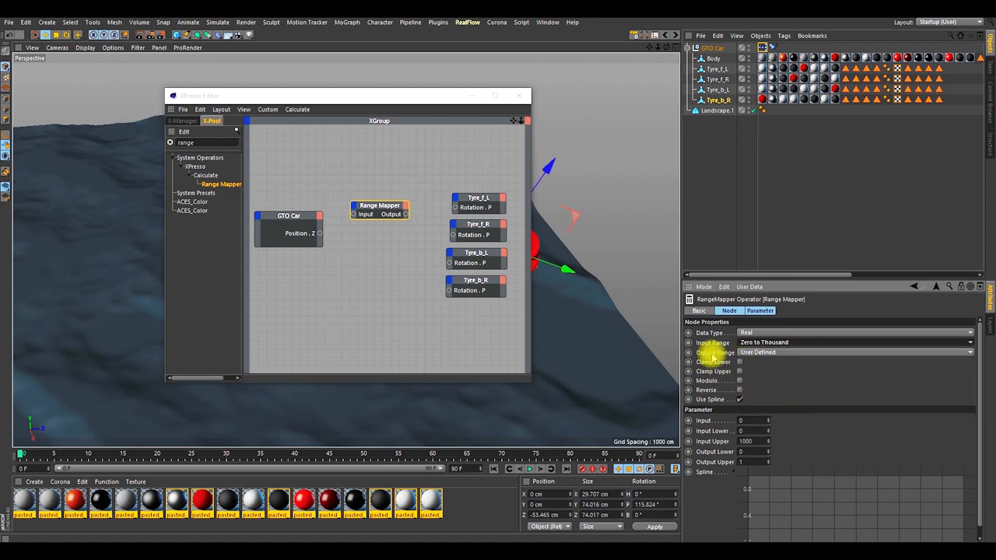
{"action": "left_click", "coordinate": [763, 352]}
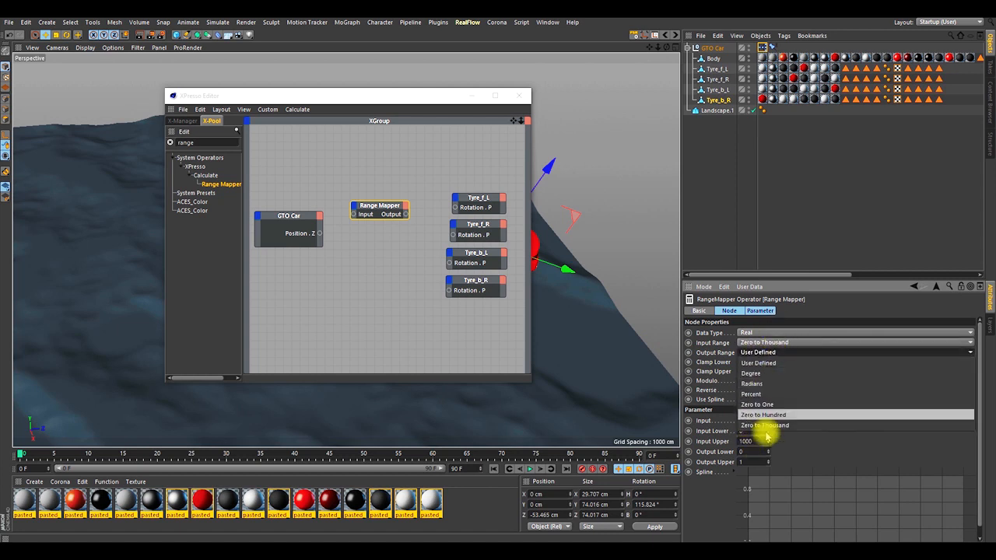
{"action": "left_click", "coordinate": [765, 375]}
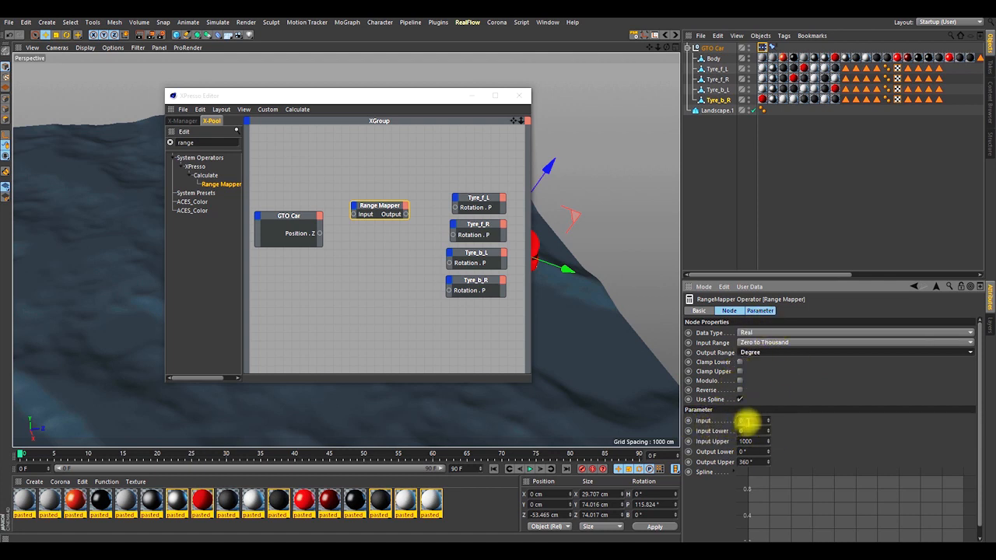
Step: Wire the GTO Car's Position . Z into the Range Mapper, and its output into Rotation . P of all four tyre nodes
{"action": "left_click_drag", "start_coordinate": [410, 102], "coordinate": [405, 102]}
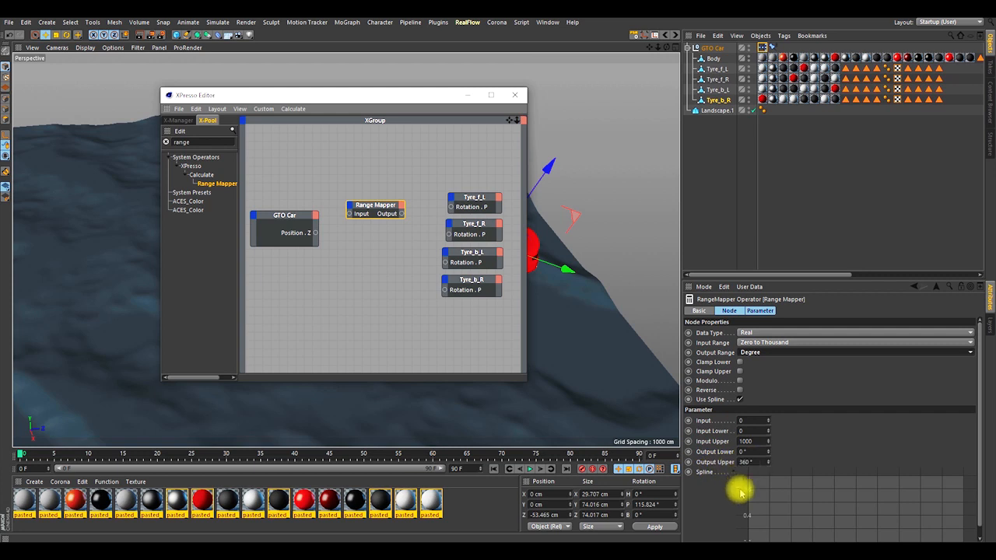
{"action": "left_click_drag", "start_coordinate": [403, 99], "coordinate": [221, 86]}
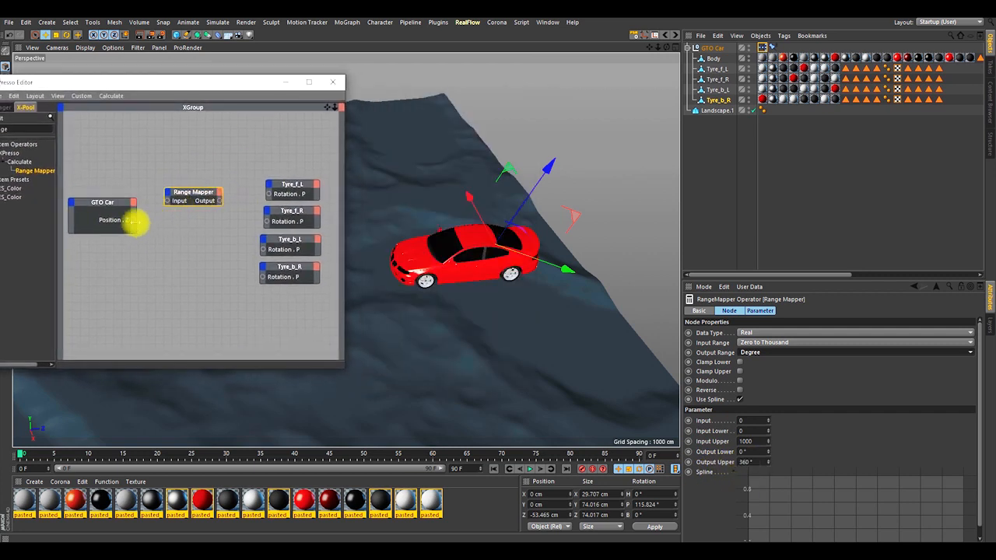
{"action": "left_click_drag", "start_coordinate": [133, 221], "coordinate": [271, 197]}
{"action": "right_click_drag", "start_coordinate": [393, 265], "coordinate": [419, 187], "text": "alt"}
{"action": "left_click_drag", "start_coordinate": [471, 298], "coordinate": [544, 283], "text": "alt"}
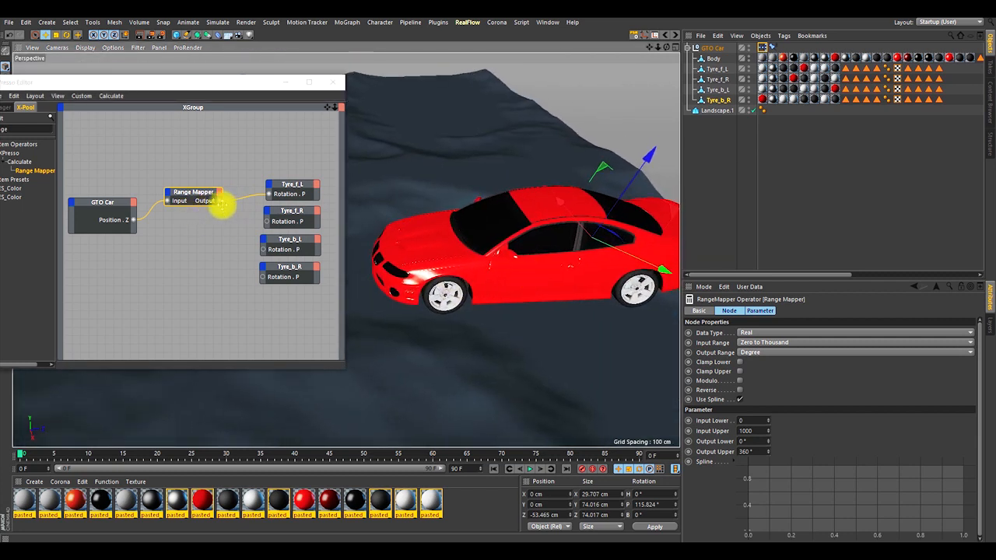
{"action": "left_click_drag", "start_coordinate": [220, 204], "coordinate": [266, 249]}
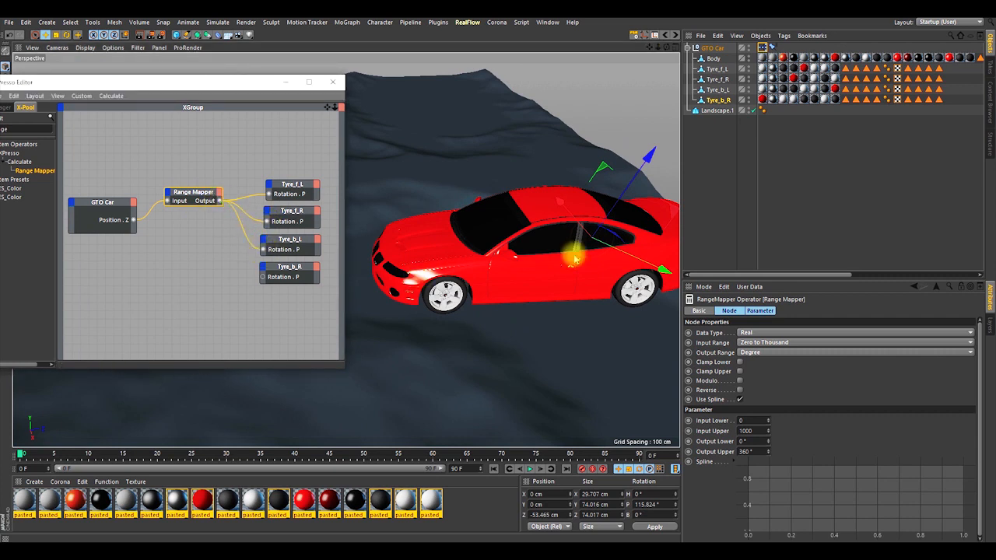
{"action": "left_click_drag", "start_coordinate": [220, 204], "coordinate": [264, 278]}
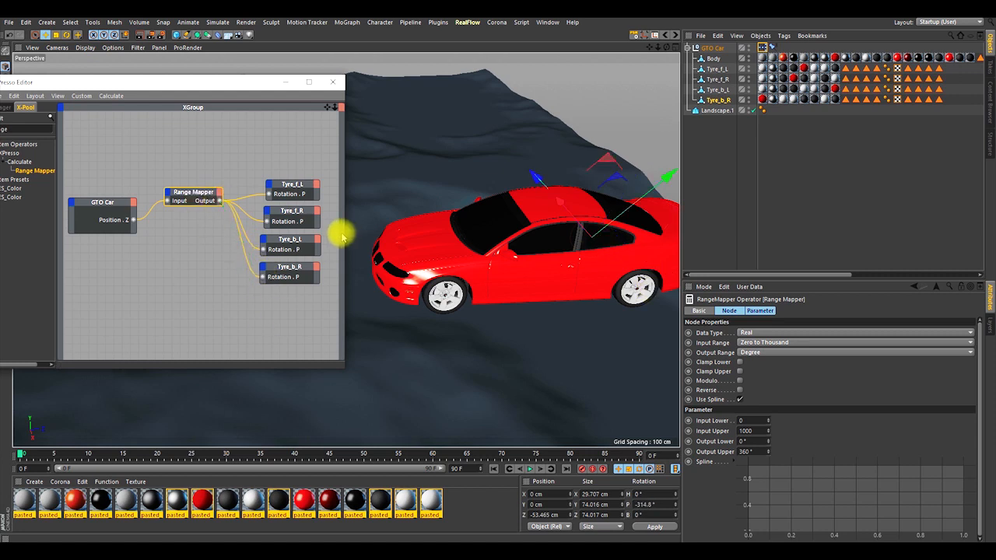
{"action": "left_click_drag", "start_coordinate": [218, 91], "coordinate": [236, 163]}
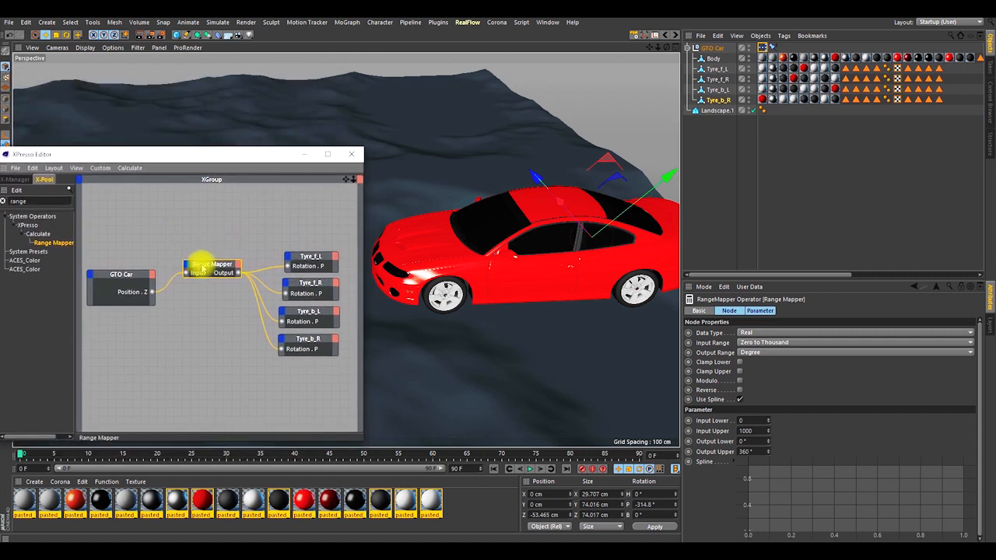
{"action": "left_click_drag", "start_coordinate": [750, 420], "coordinate": [706, 434]}
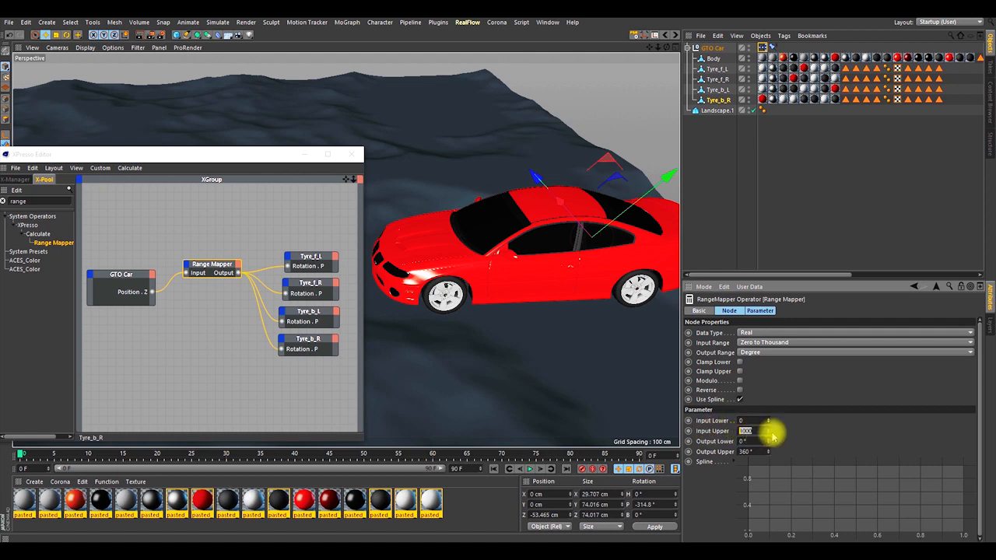
{"action": "left_click_drag", "start_coordinate": [753, 451], "coordinate": [734, 459]}
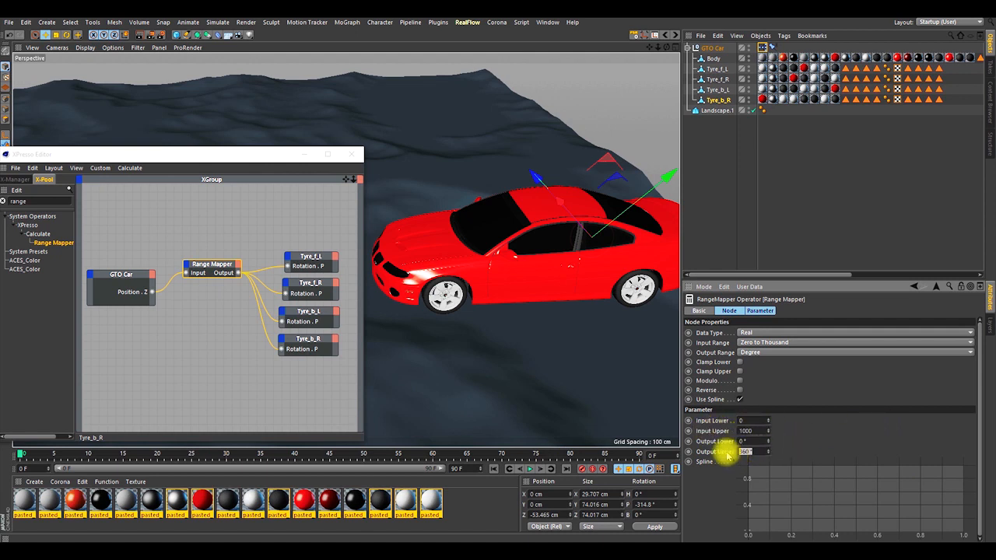
Step: Move the GTO Car back and forth along its Z axis and examine how the front wheel rotates up close
{"action": "left_click_drag", "start_coordinate": [262, 159], "coordinate": [365, 465]}
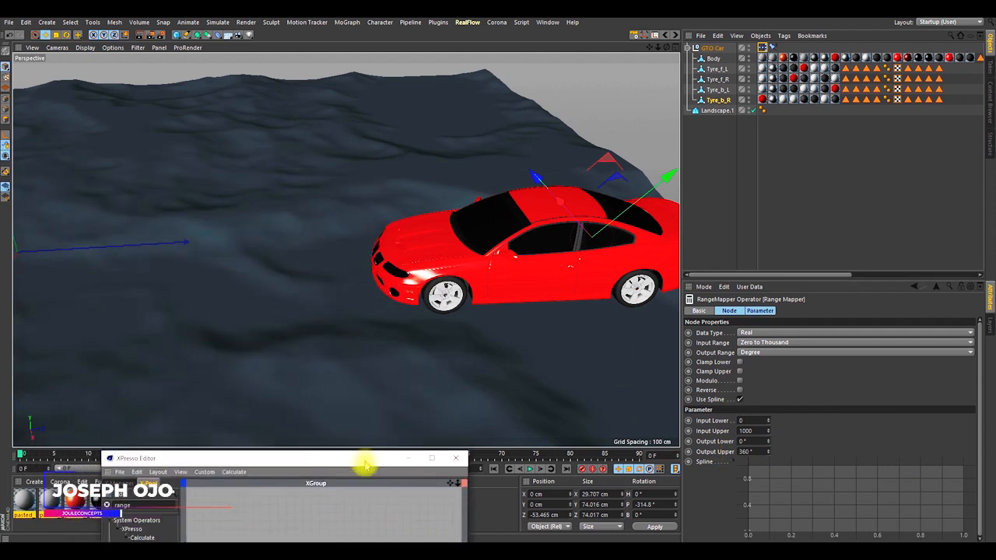
{"action": "left_click", "coordinate": [711, 48]}
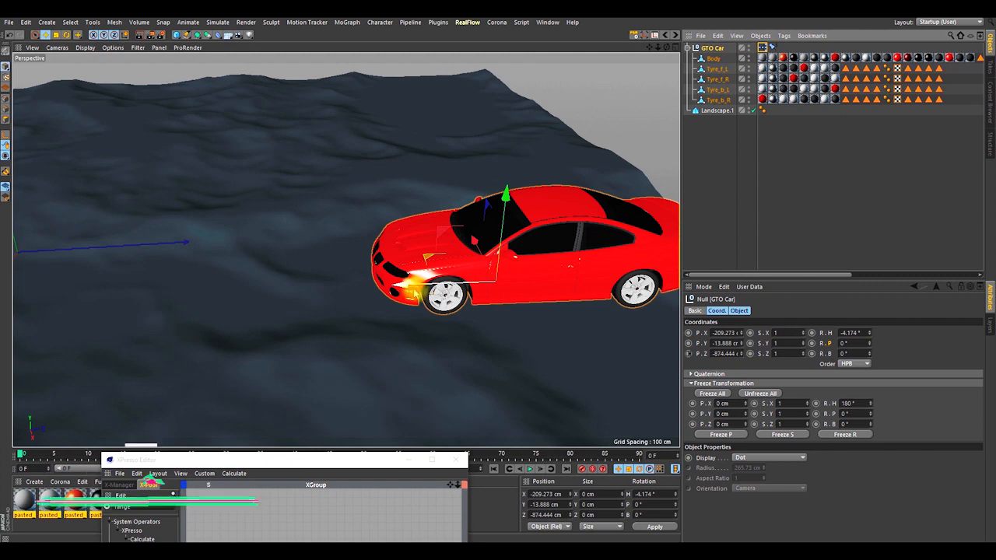
{"action": "left_click_drag", "start_coordinate": [393, 290], "coordinate": [327, 287]}
{"action": "left_click_drag", "start_coordinate": [327, 287], "coordinate": [453, 289]}
{"action": "scroll", "coordinate": [458, 239], "scroll_direction": "up", "scroll_amount": 5}
{"action": "right_click_drag", "start_coordinate": [461, 319], "coordinate": [482, 208], "text": "alt"}
{"action": "left_click_drag", "start_coordinate": [533, 248], "coordinate": [500, 287]}
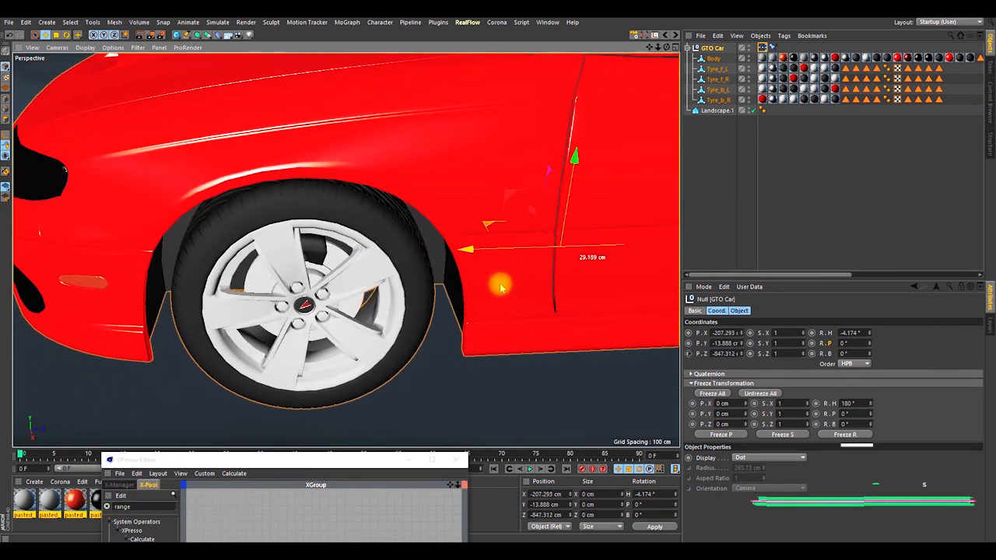
Step: Set the Range Mapper's Output Upper to 1800° and shift the car along Z to test the wheel rotation
{"action": "left_click_drag", "start_coordinate": [356, 461], "coordinate": [424, 188]}
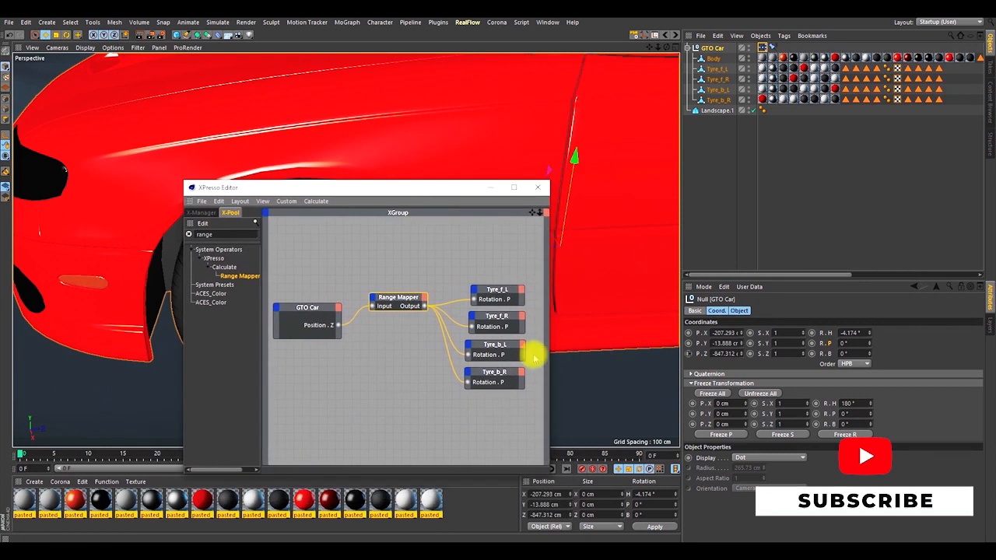
{"action": "left_click", "coordinate": [401, 298]}
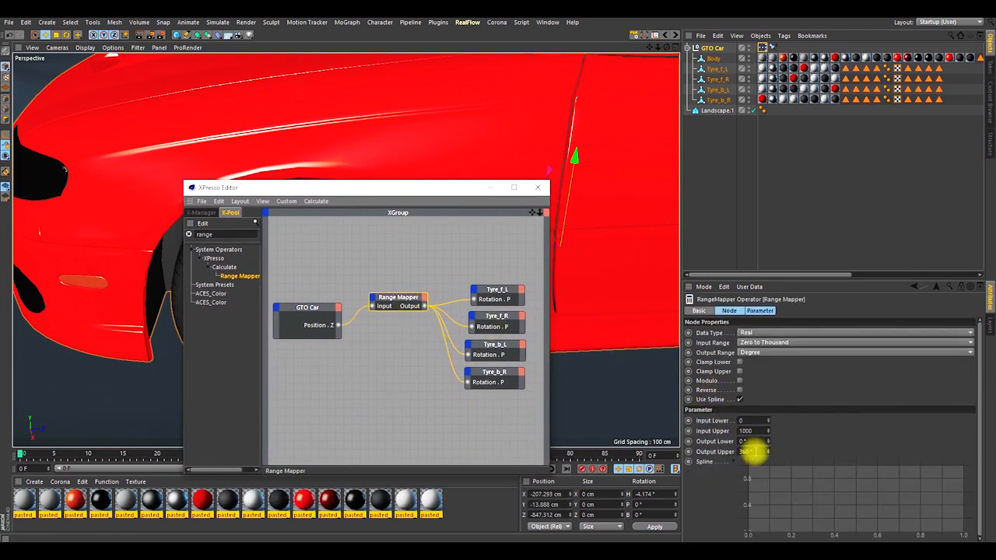
{"action": "left_click", "coordinate": [747, 452]}
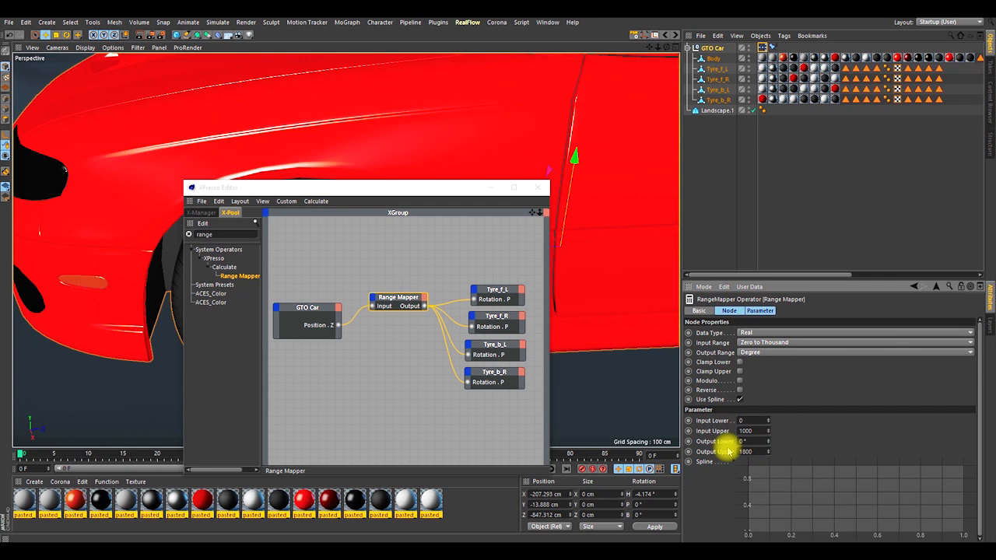
{"action": "left_click_drag", "start_coordinate": [411, 196], "coordinate": [457, 519]}
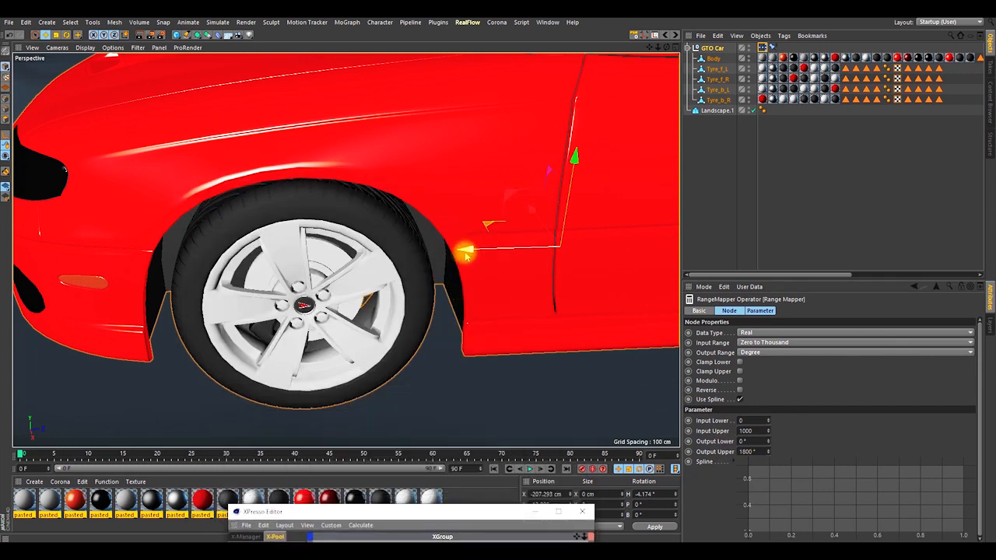
{"action": "left_click_drag", "start_coordinate": [465, 254], "coordinate": [440, 378]}
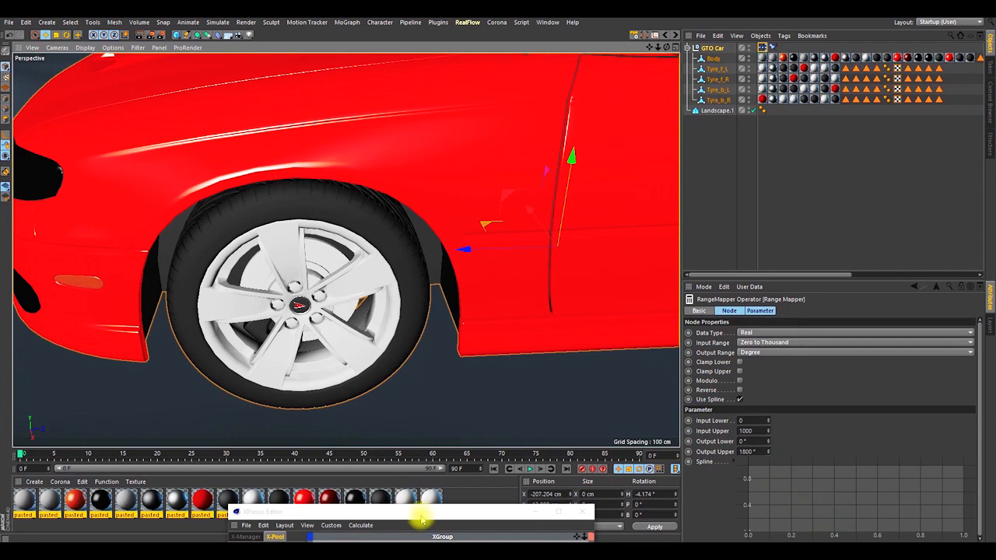
Step: Reverse the wheels' rolling direction by setting the Range Mapper's Output Upper to -1800°
{"action": "left_click", "coordinate": [420, 517]}
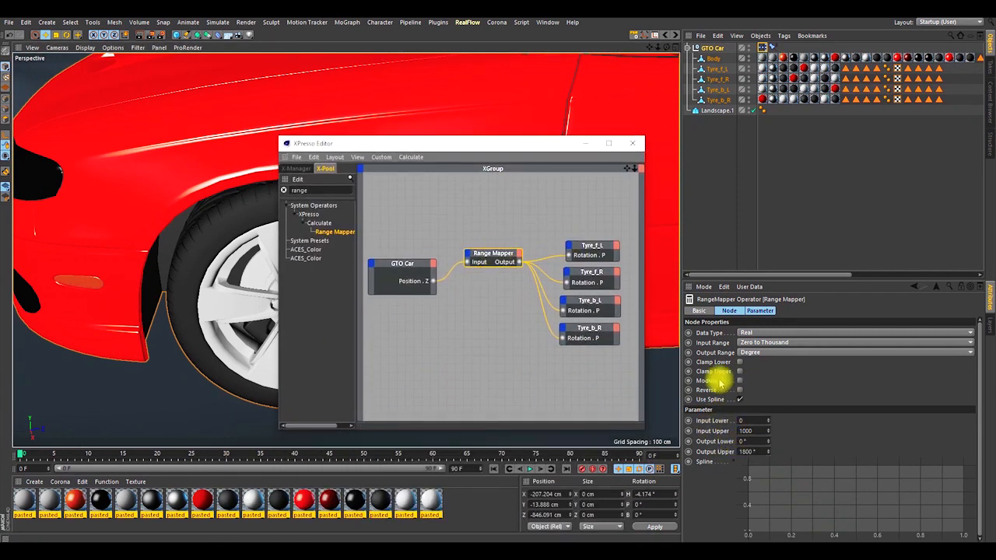
{"action": "left_click", "coordinate": [746, 452]}
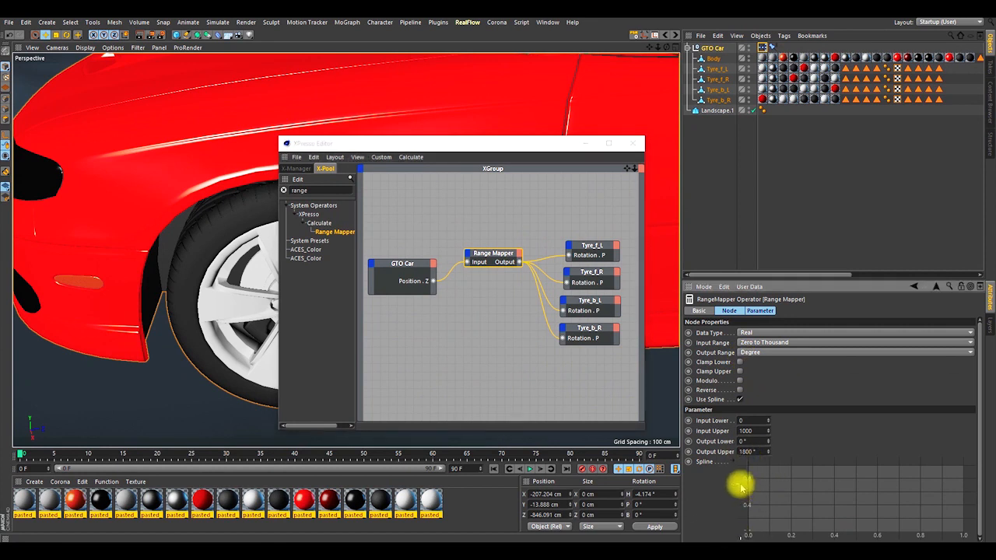
{"action": "type", "text": "-"}
{"action": "key", "text": "Return"}
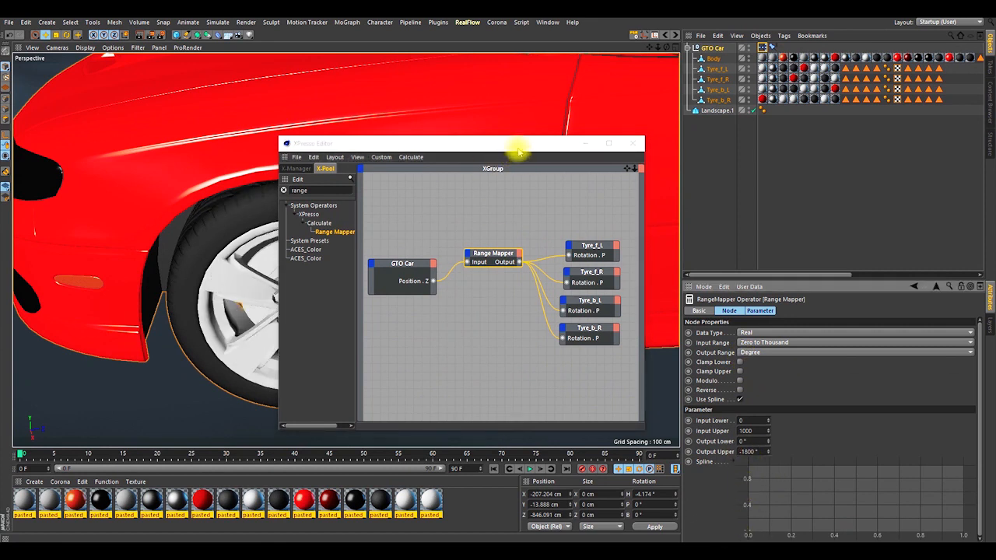
Step: Test the wheels by moving the car along Z to about -774 cm, and set the Range Mapper's Output Upper to -2160°
{"action": "left_click", "coordinate": [585, 143]}
{"action": "left_click_drag", "start_coordinate": [504, 226], "coordinate": [476, 237]}
{"action": "scroll", "coordinate": [474, 240], "scroll_direction": "down", "scroll_amount": 5}
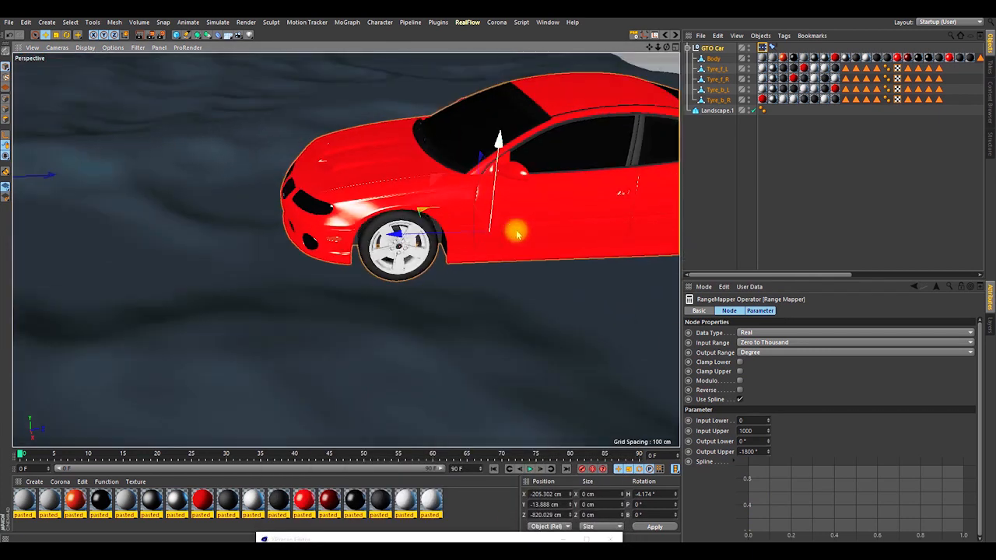
{"action": "scroll", "coordinate": [491, 233], "scroll_direction": "down", "scroll_amount": 5}
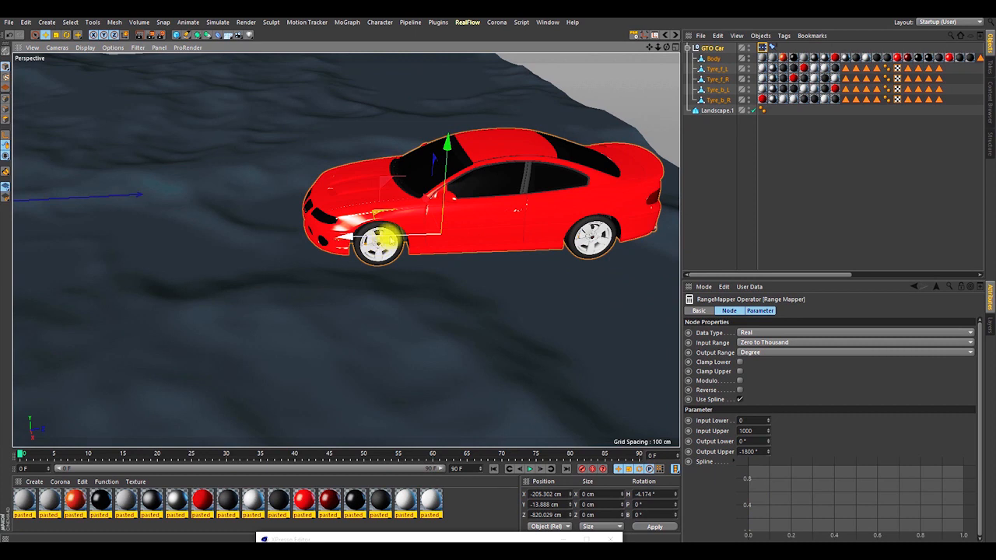
{"action": "left_click_drag", "start_coordinate": [387, 235], "coordinate": [355, 228]}
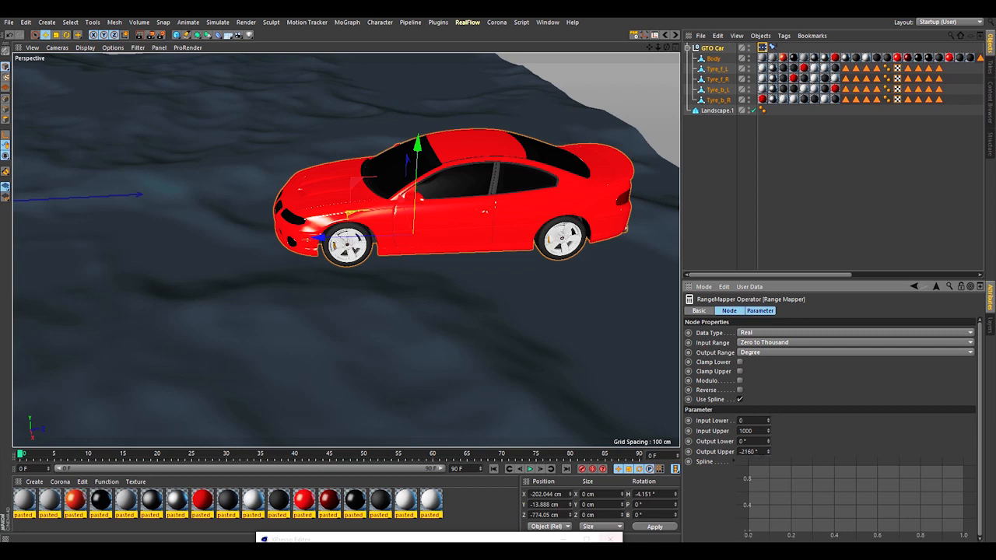
Step: Drive the GTO Car across the landscape along its Z axis to check the rig, ending at about Z -890 cm
{"action": "left_click", "coordinate": [514, 535]}
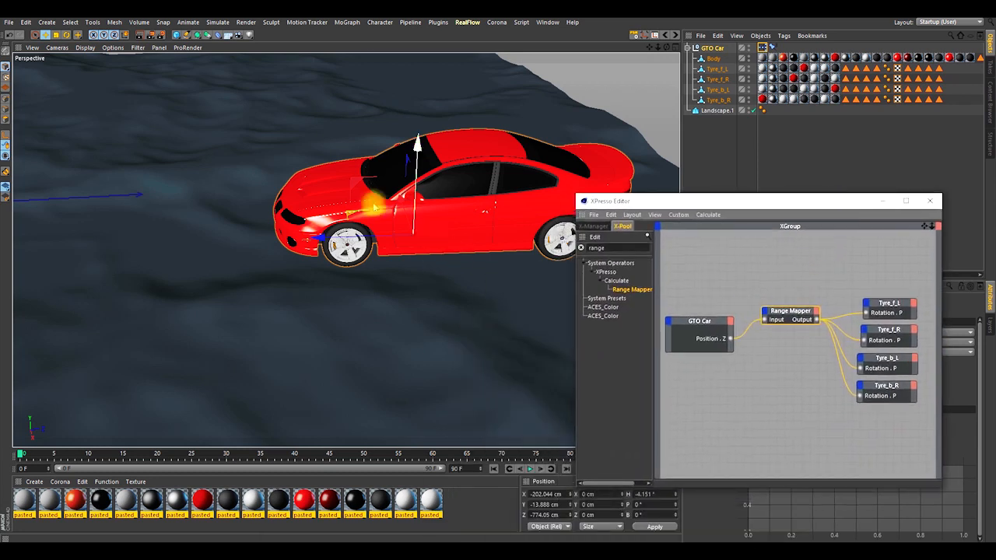
{"action": "left_click_drag", "start_coordinate": [318, 237], "coordinate": [305, 202]}
{"action": "right_click_drag", "start_coordinate": [318, 236], "coordinate": [262, 316], "text": "alt"}
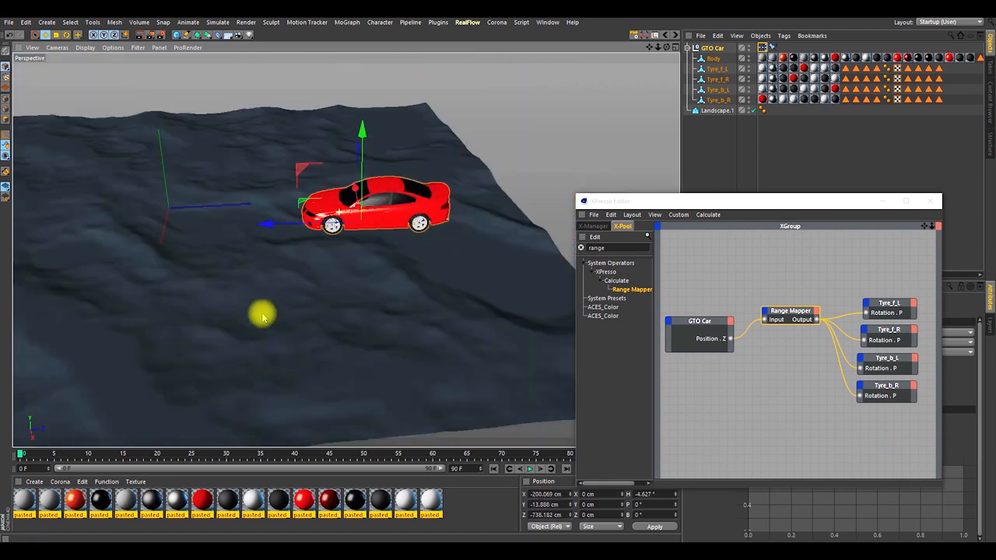
{"action": "left_click_drag", "start_coordinate": [262, 316], "coordinate": [133, 266], "text": "alt"}
{"action": "right_click_drag", "start_coordinate": [223, 263], "coordinate": [368, 251], "text": "alt"}
{"action": "left_click_drag", "start_coordinate": [367, 251], "coordinate": [274, 243], "text": "alt"}
{"action": "left_click_drag", "start_coordinate": [208, 226], "coordinate": [411, 243]}
{"action": "middle_click_drag", "start_coordinate": [395, 263], "coordinate": [387, 267], "text": "alt"}
{"action": "left_click_drag", "start_coordinate": [386, 265], "coordinate": [382, 324], "text": "alt"}
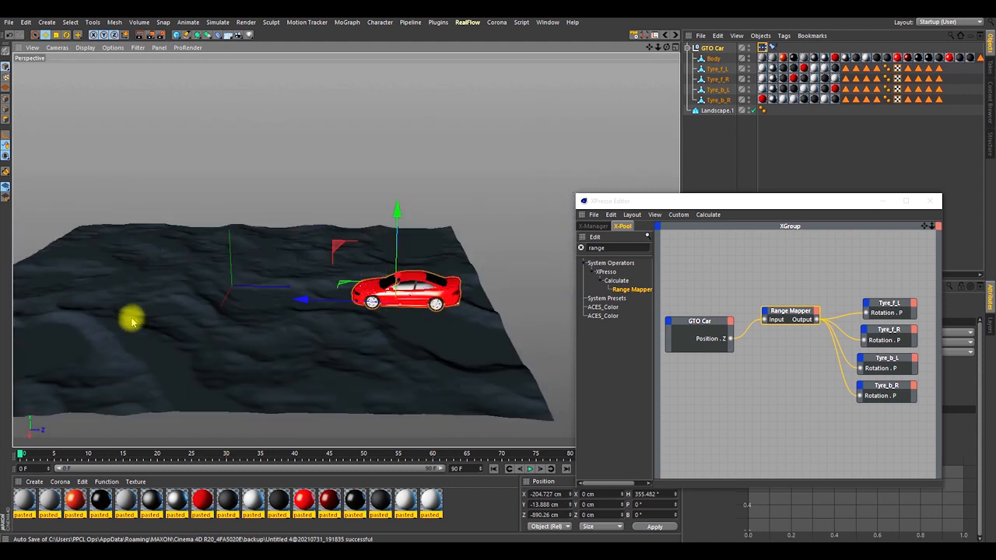
Step: Close the XPresso Editor and delete the XPresso and Constraint tags from GTO Car
{"action": "left_click_drag", "start_coordinate": [822, 194], "coordinate": [409, 123]}
{"action": "left_click", "coordinate": [525, 126]}
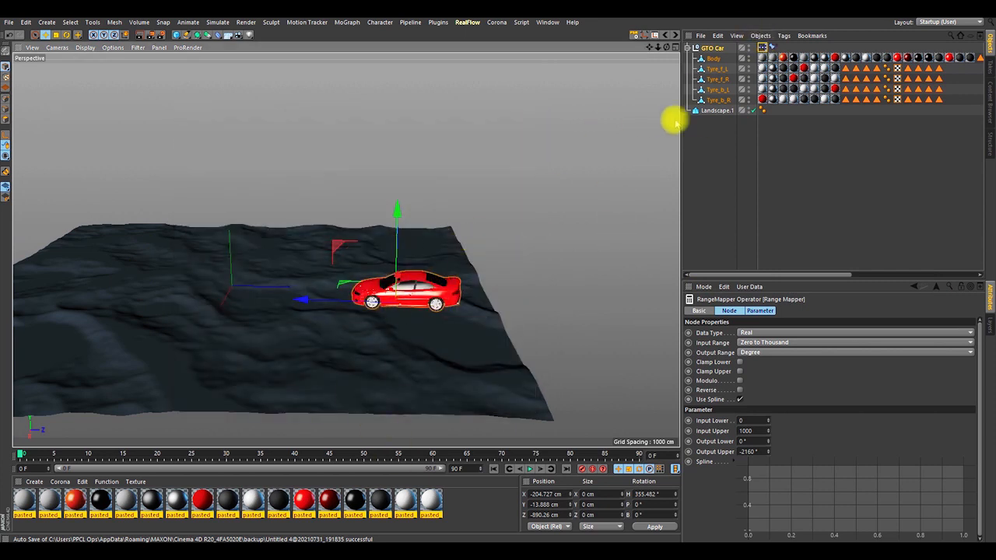
{"action": "left_click", "coordinate": [764, 47]}
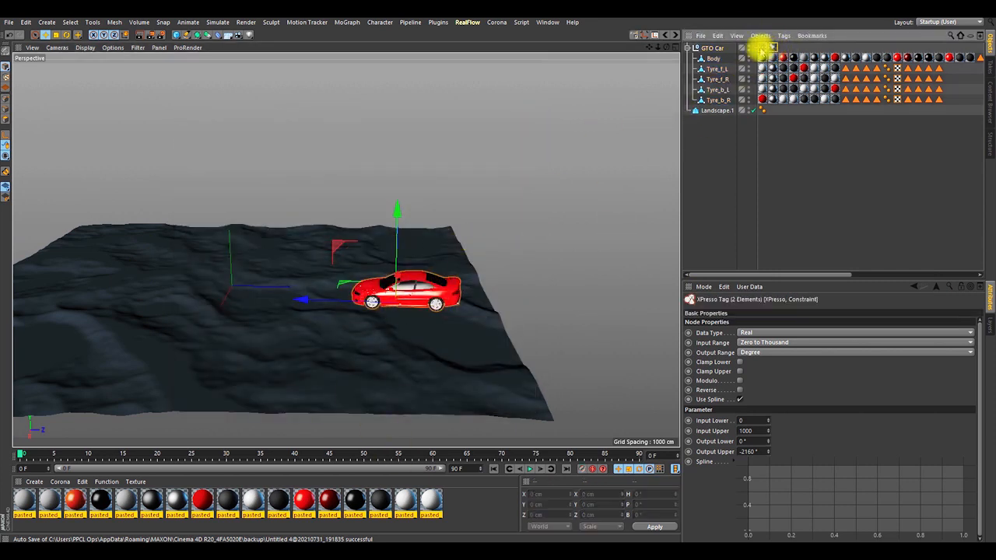
{"action": "key", "text": "Delete"}
Step: Move the GTO Car to the landscape's edge, at about X -537 cm and Z -1070 cm
{"action": "left_click_drag", "start_coordinate": [404, 315], "coordinate": [513, 304], "text": "alt"}
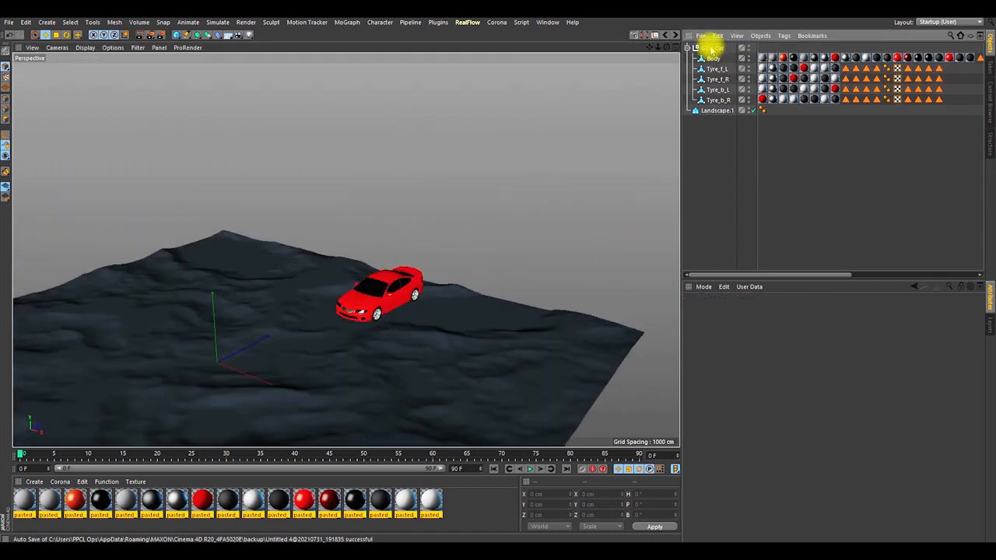
{"action": "left_click", "coordinate": [712, 48]}
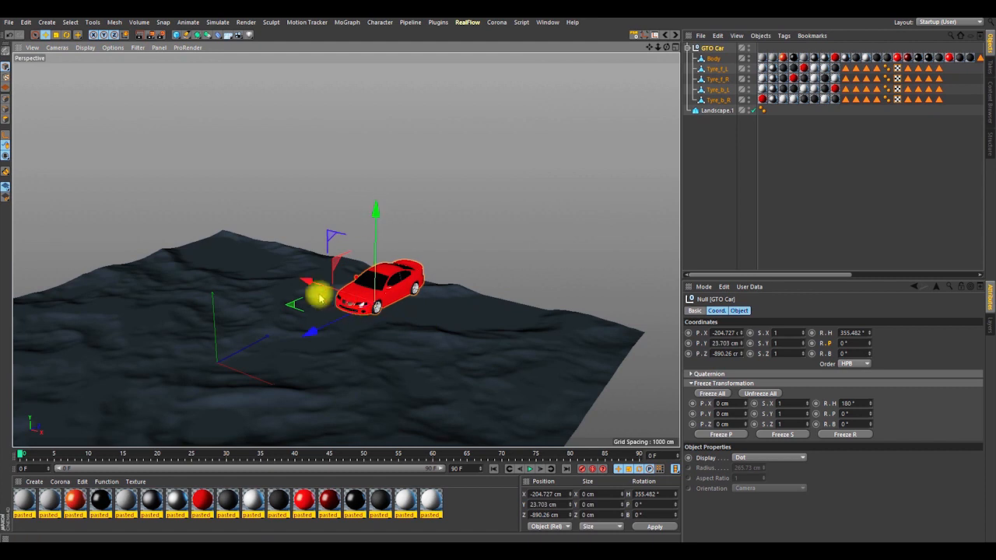
{"action": "left_click_drag", "start_coordinate": [312, 288], "coordinate": [384, 322]}
{"action": "left_click_drag", "start_coordinate": [462, 318], "coordinate": [434, 341], "text": "alt"}
{"action": "left_click_drag", "start_coordinate": [520, 365], "coordinate": [451, 363], "text": "alt"}
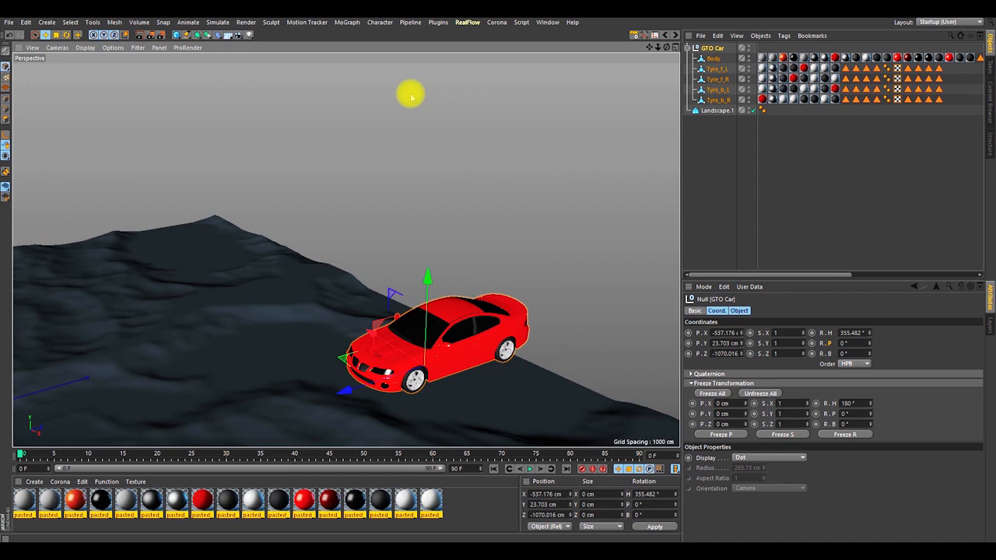
Step: Detach the Dynamics objects as a floating palette and add a Connector object to the scene
{"action": "left_click", "coordinate": [223, 23]}
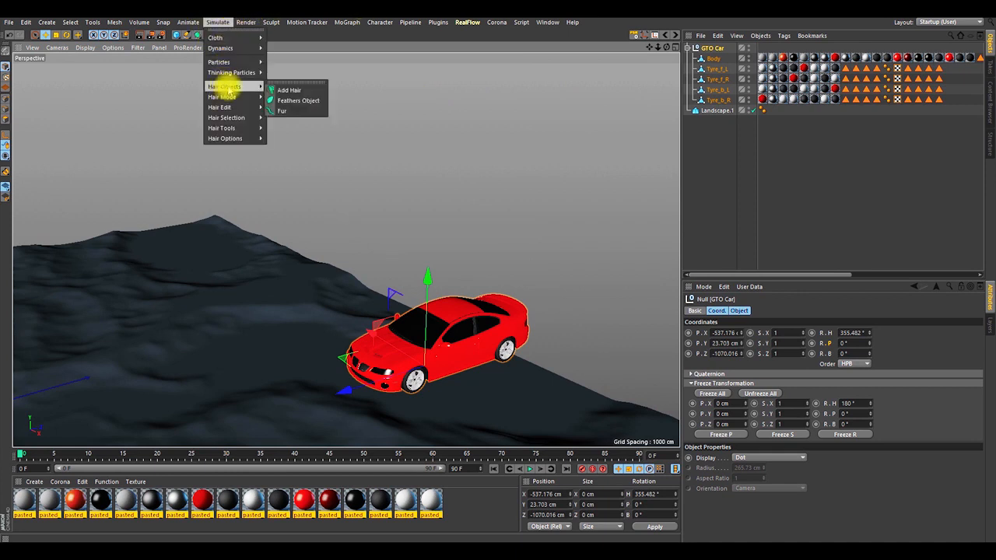
{"action": "mouse_move", "coordinate": [230, 50]}
{"action": "left_click", "coordinate": [274, 45]}
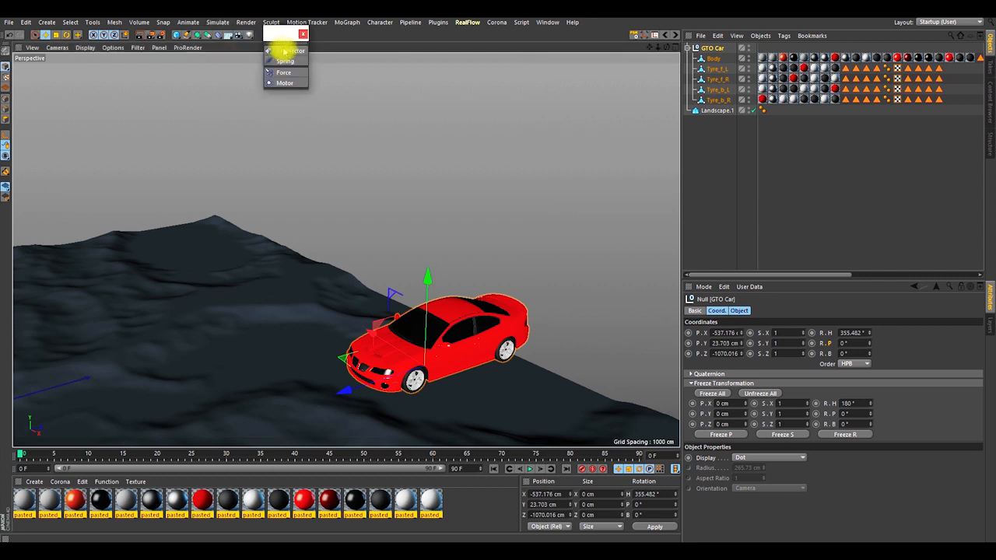
{"action": "left_click_drag", "start_coordinate": [276, 32], "coordinate": [54, 165]}
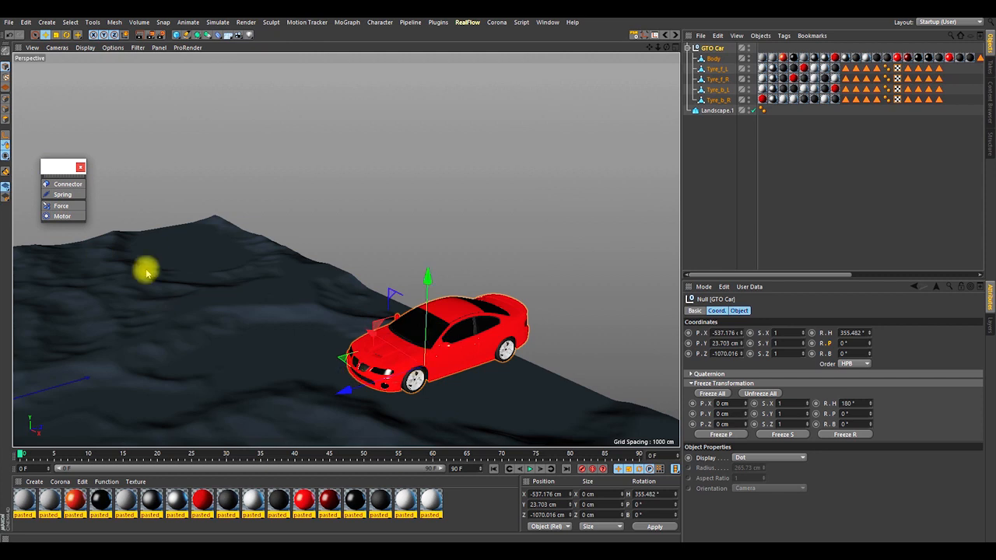
{"action": "left_click", "coordinate": [56, 184]}
Step: Centre the Connector on the front-left wheel by parenting it to Tyre_f_L, resetting its transformation and moving it back to the top level
{"action": "right_click_drag", "start_coordinate": [336, 224], "coordinate": [233, 298], "text": "alt"}
{"action": "right_click_drag", "start_coordinate": [373, 315], "coordinate": [445, 256], "text": "alt"}
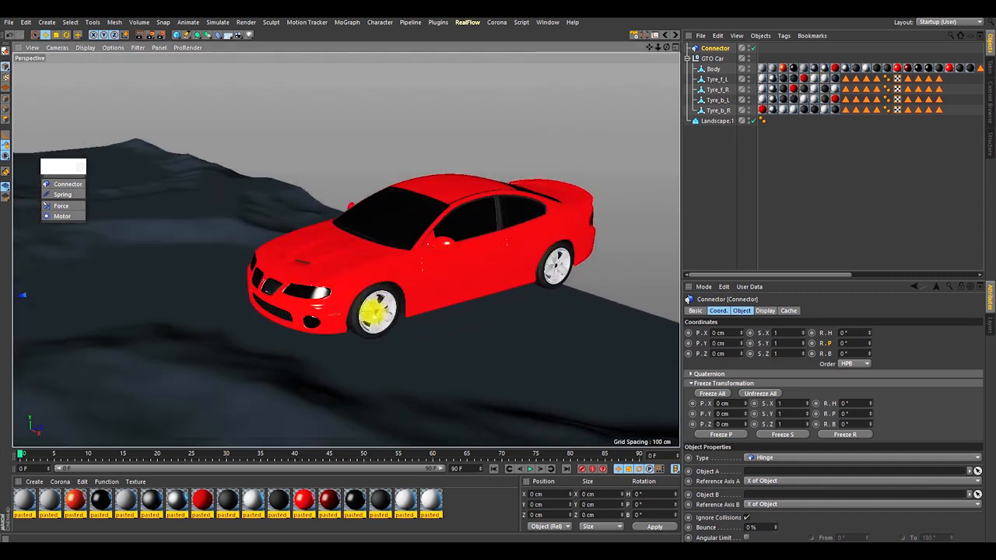
{"action": "left_click", "coordinate": [712, 80]}
{"action": "left_click", "coordinate": [709, 90]}
{"action": "left_click", "coordinate": [707, 100]}
{"action": "left_click", "coordinate": [704, 110]}
{"action": "left_click", "coordinate": [703, 99]}
{"action": "left_click", "coordinate": [699, 90]}
{"action": "left_click", "coordinate": [698, 79]}
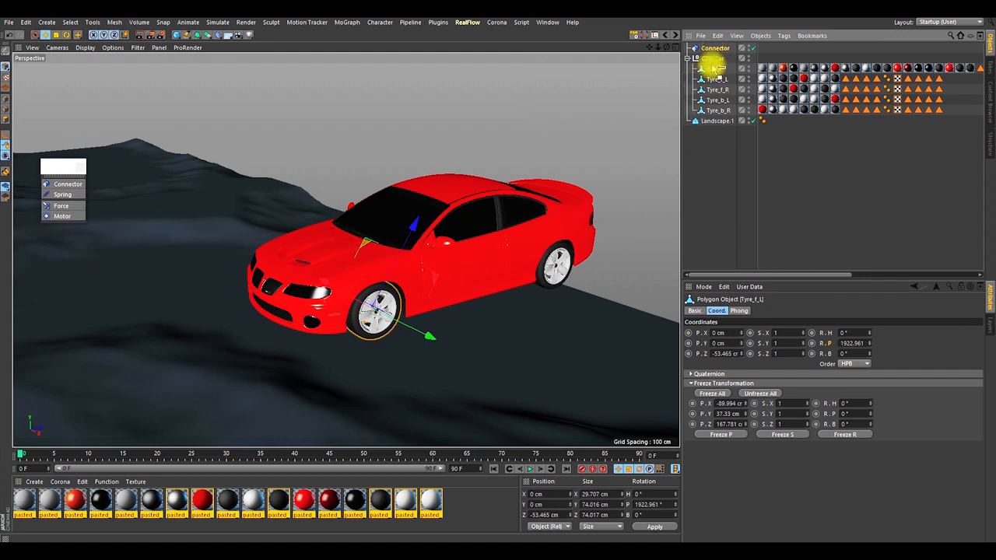
{"action": "left_click_drag", "start_coordinate": [714, 79], "coordinate": [715, 79]}
{"action": "left_click", "coordinate": [634, 35]}
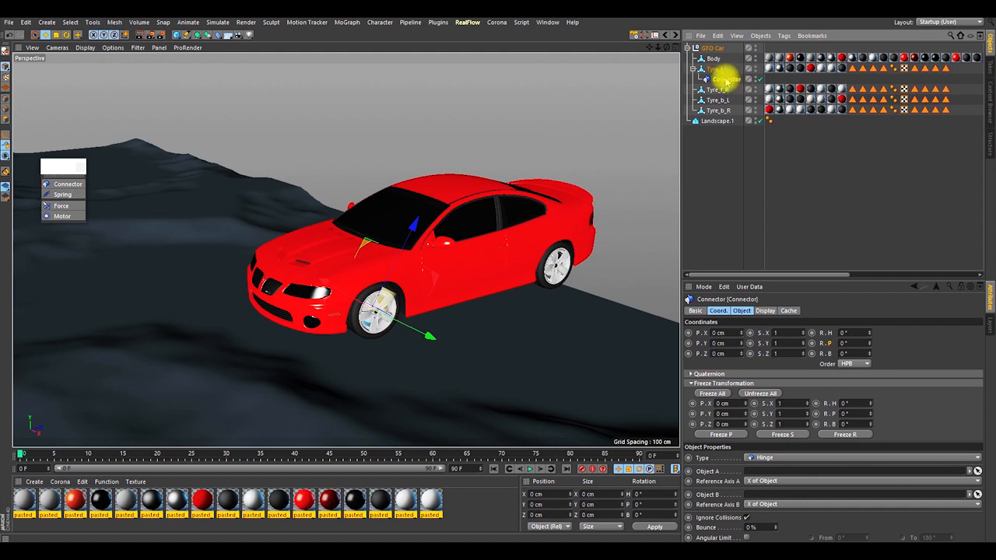
{"action": "left_click_drag", "start_coordinate": [709, 48], "coordinate": [710, 47]}
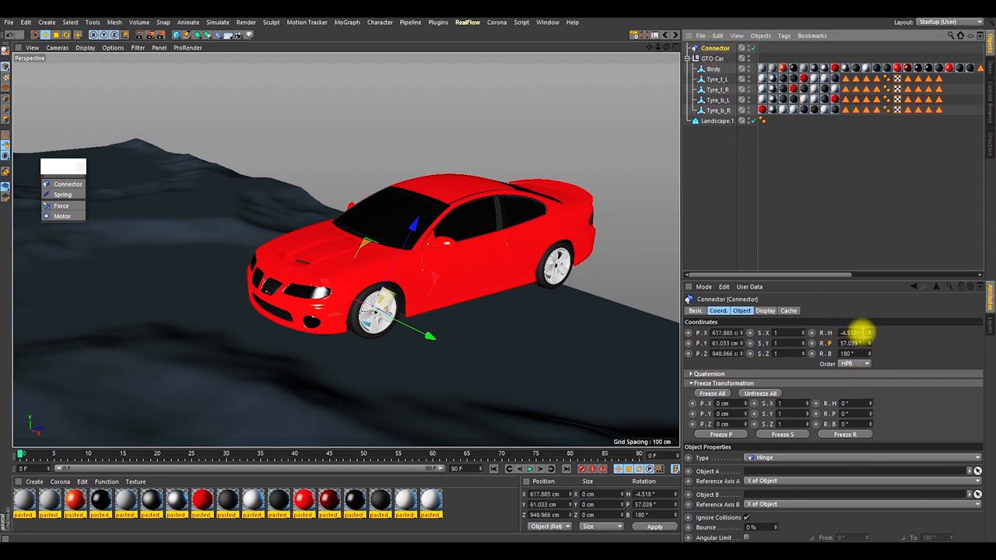
Step: Set the Connector's heading and pitch to 0°, and rotate its heading to -90°
{"action": "left_click", "coordinate": [840, 332]}
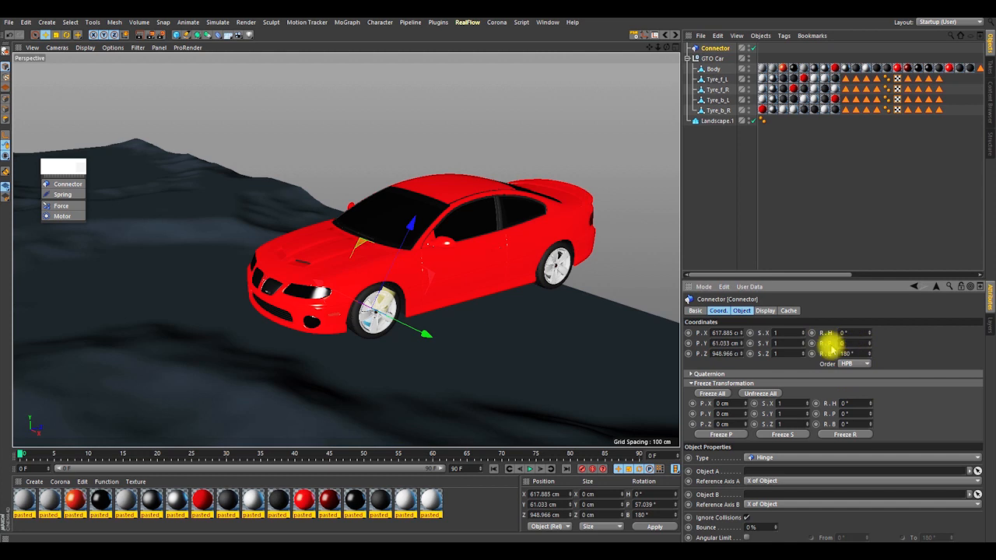
{"action": "key", "text": "Return"}
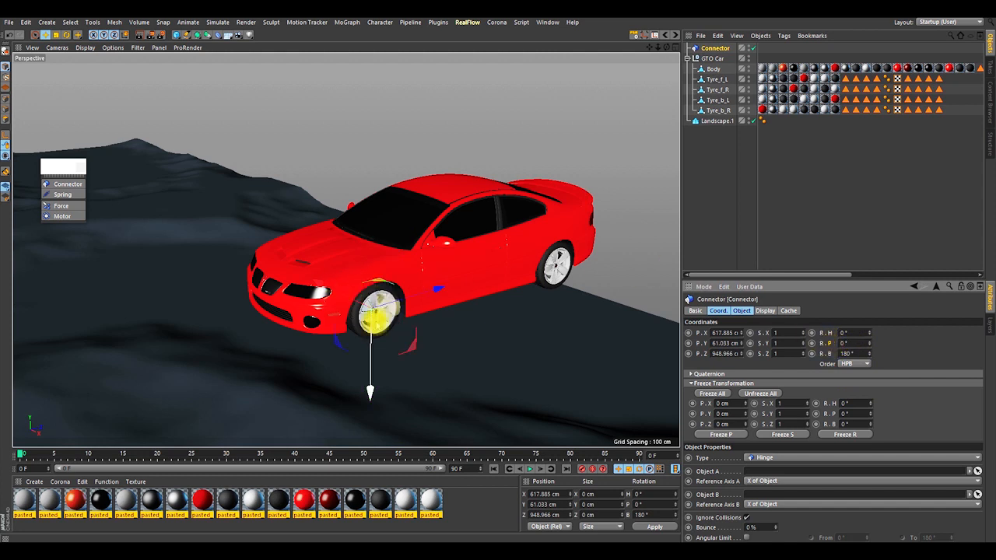
{"action": "scroll", "coordinate": [381, 307], "scroll_direction": "up", "scroll_amount": 4}
{"action": "left_click_drag", "start_coordinate": [405, 309], "coordinate": [786, 382], "text": "alt"}
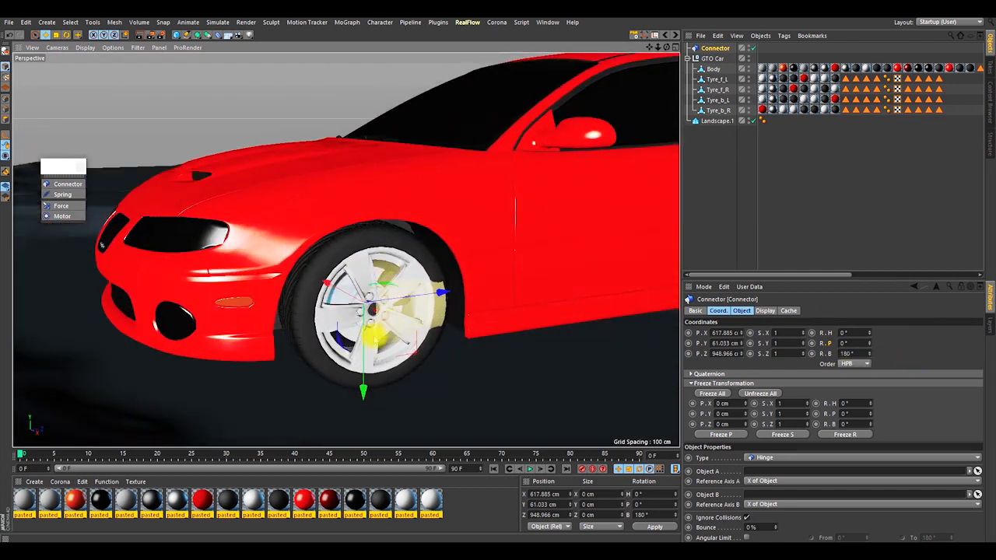
{"action": "key", "text": "r"}
{"action": "left_click_drag", "start_coordinate": [366, 318], "coordinate": [182, 308]}
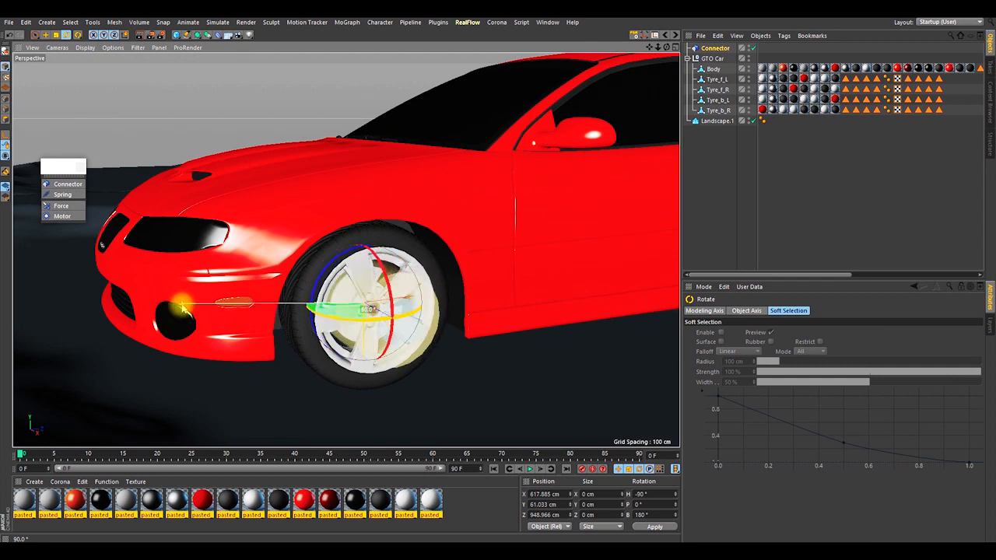
{"action": "left_click_drag", "start_coordinate": [338, 366], "coordinate": [439, 331], "text": "alt"}
{"action": "left_click", "coordinate": [711, 48]}
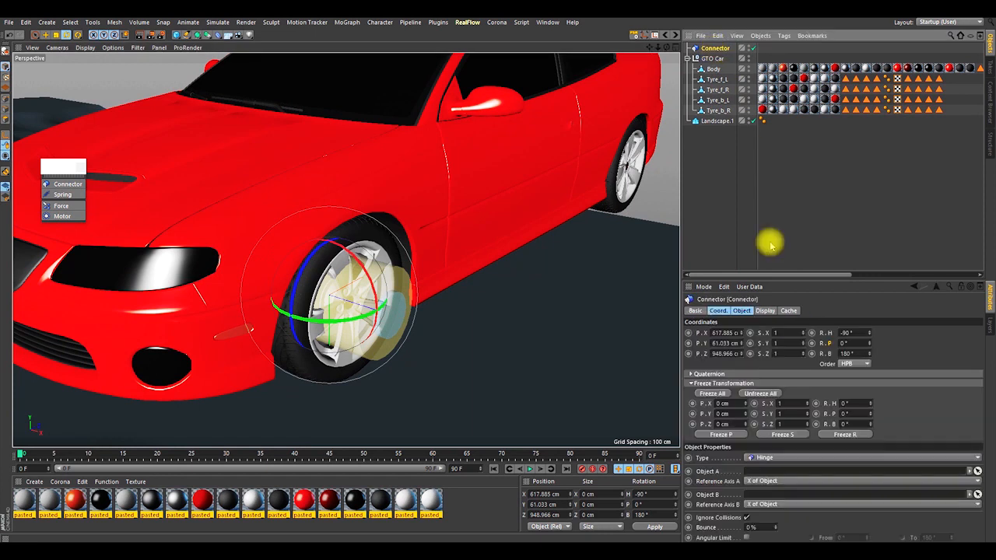
{"action": "left_click", "coordinate": [852, 353]}
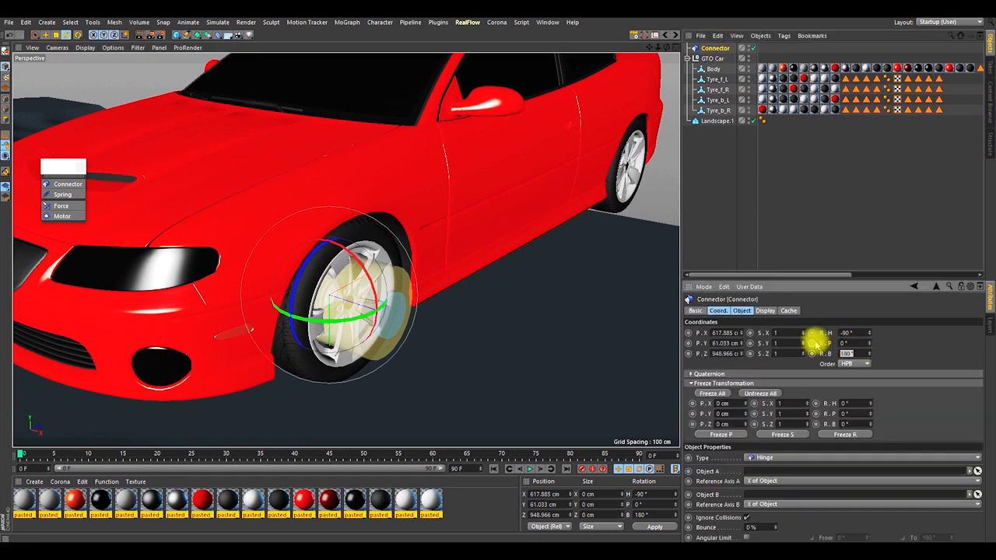
{"action": "left_click_drag", "start_coordinate": [402, 289], "coordinate": [332, 283], "text": "alt"}
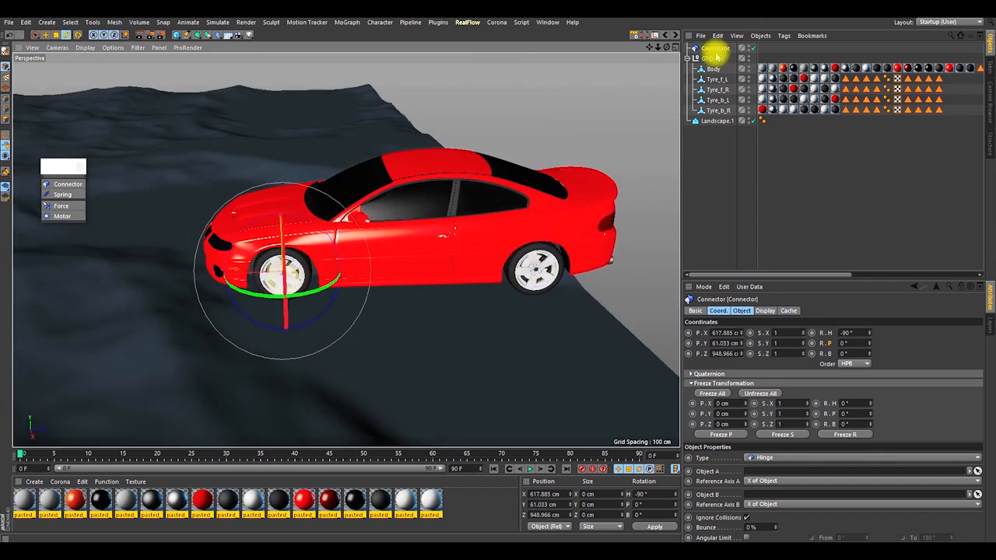
Step: Duplicate the Connector and parent the copy to the rear-left wheel, Tyre_b_L
{"action": "left_click_drag", "start_coordinate": [715, 50], "coordinate": [715, 54], "text": "ctrl"}
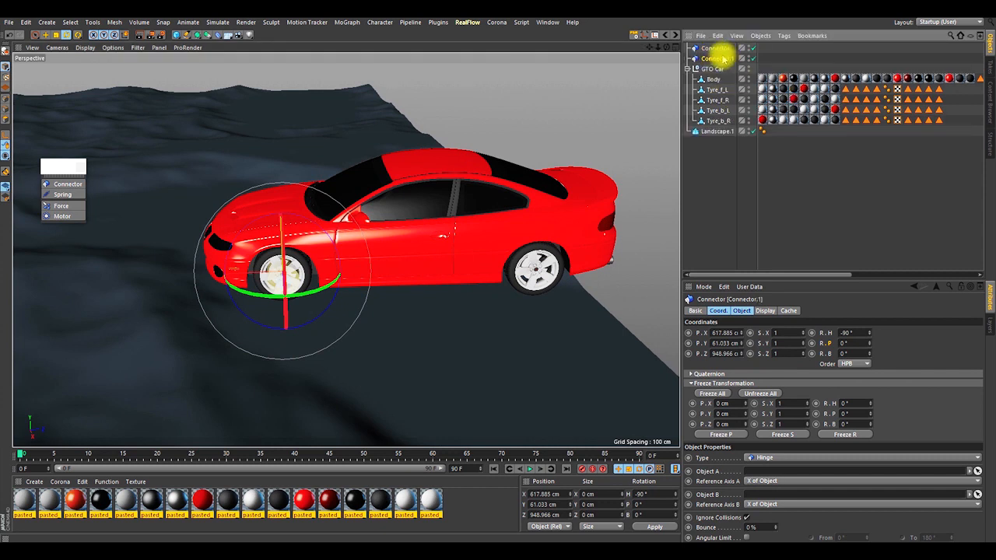
{"action": "left_click", "coordinate": [539, 280]}
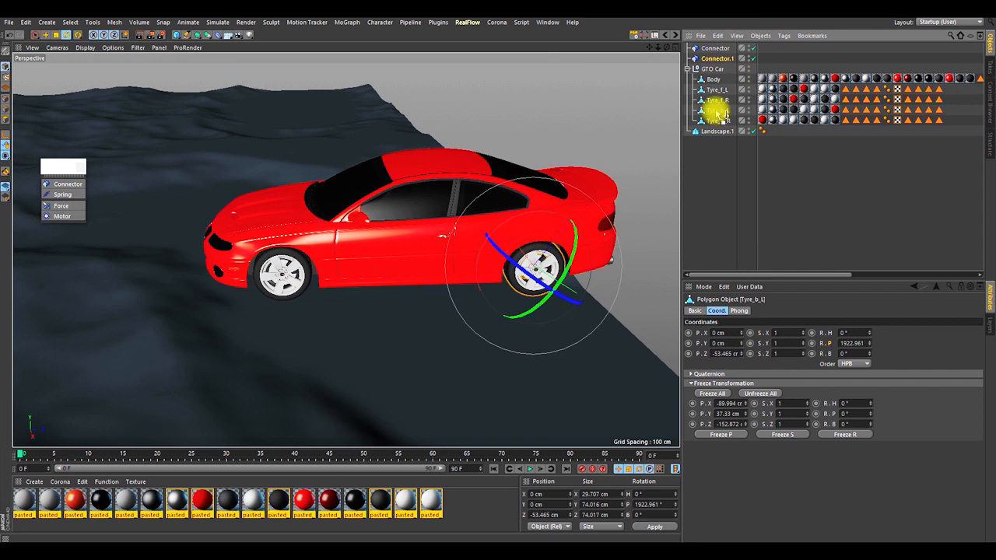
{"action": "left_click_drag", "start_coordinate": [720, 113], "coordinate": [718, 109]}
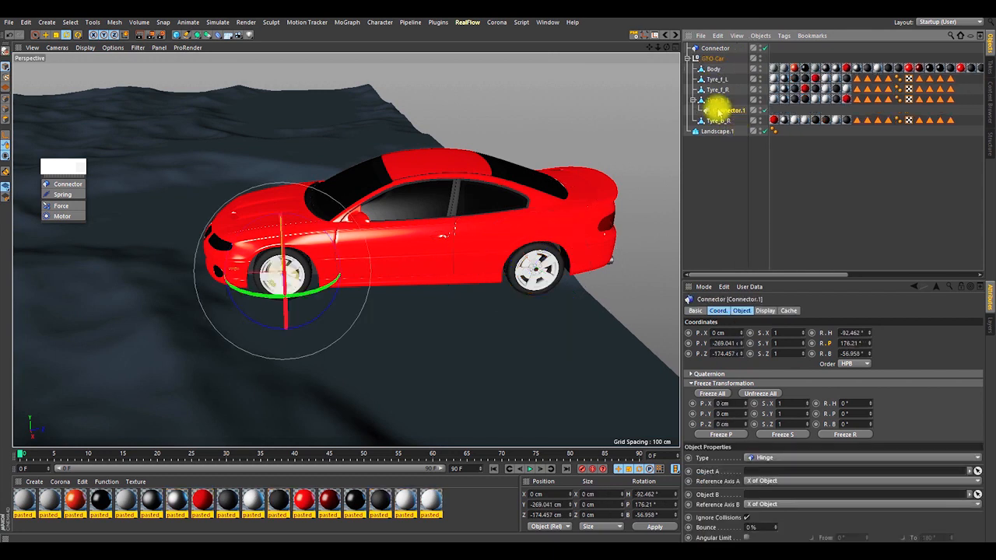
Step: Set the copied connector's position to 0 cm on Y and Z, and move it out of Tyre_b_L to the top level
{"action": "right_click", "coordinate": [743, 344]}
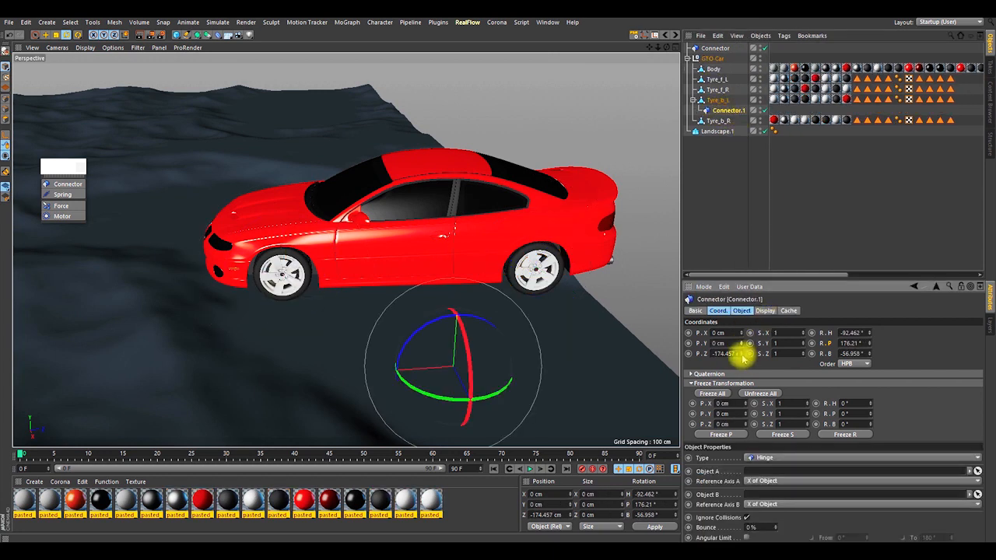
{"action": "right_click", "coordinate": [743, 354]}
{"action": "right_click_drag", "start_coordinate": [540, 267], "coordinate": [580, 181], "text": "alt"}
{"action": "left_click_drag", "start_coordinate": [546, 254], "coordinate": [515, 290], "text": "alt"}
{"action": "scroll", "coordinate": [537, 263], "scroll_direction": "down", "scroll_amount": 5}
{"action": "left_click_drag", "start_coordinate": [449, 256], "coordinate": [476, 265], "text": "alt"}
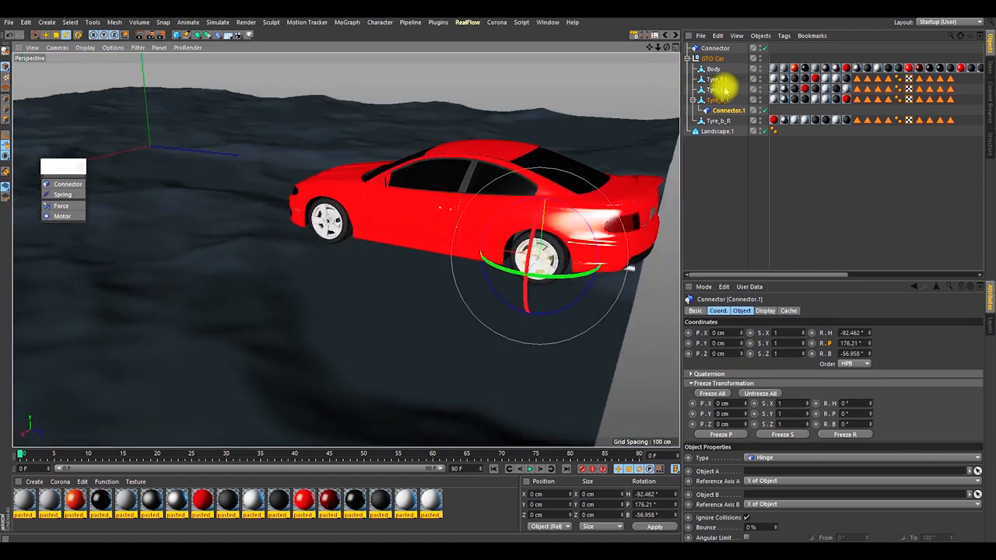
{"action": "left_click_drag", "start_coordinate": [725, 110], "coordinate": [714, 59]}
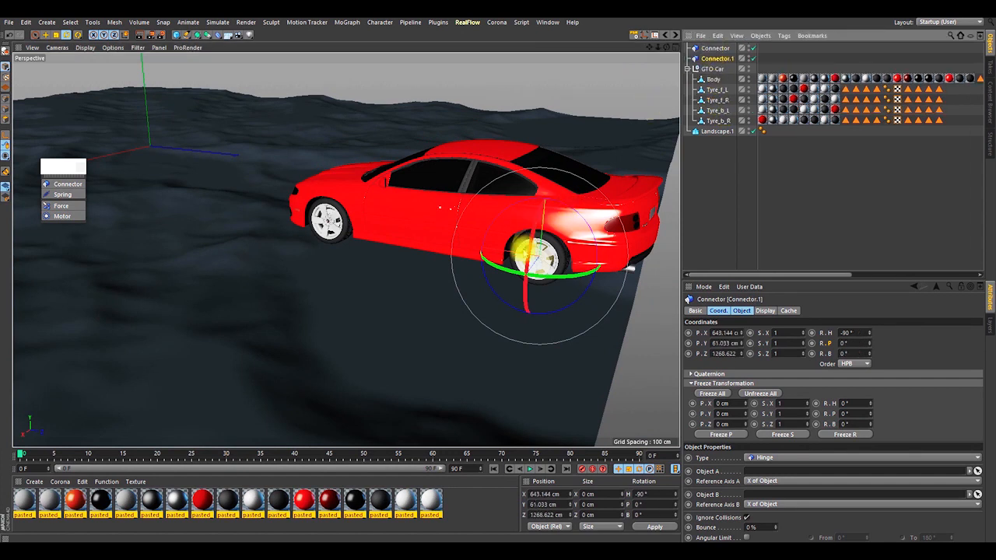
Step: Turn on Always Visible for both left-side connectors
{"action": "left_click_drag", "start_coordinate": [400, 246], "coordinate": [466, 227], "text": "alt"}
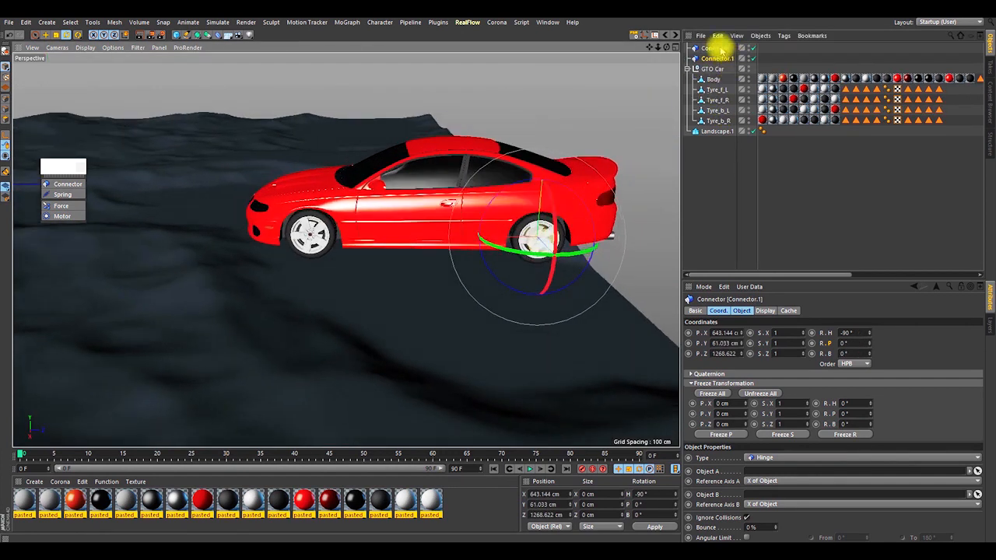
{"action": "left_click", "coordinate": [715, 48]}
{"action": "scroll", "coordinate": [318, 225], "scroll_direction": "up", "scroll_amount": 3}
{"action": "left_click_drag", "start_coordinate": [315, 214], "coordinate": [282, 296], "text": "alt"}
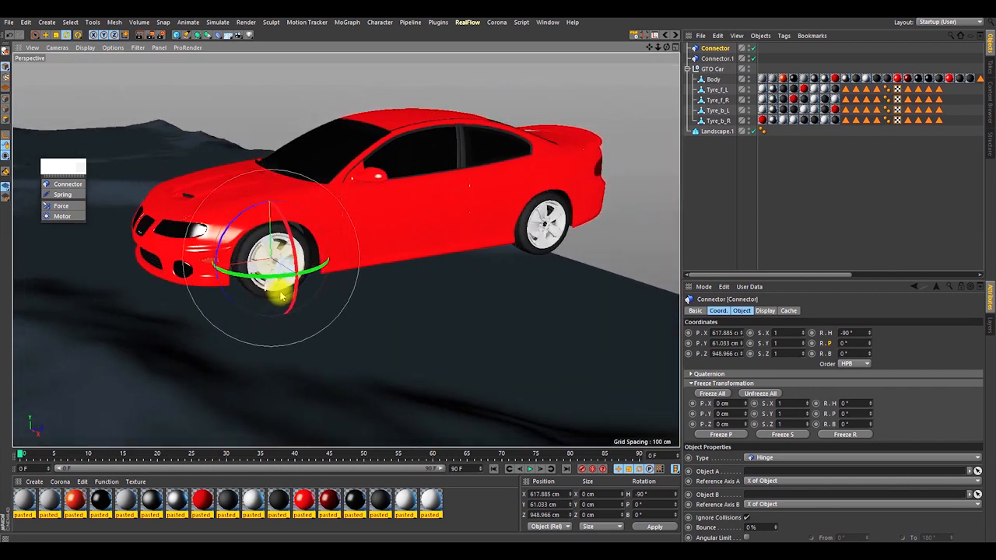
{"action": "left_click", "coordinate": [716, 58], "text": "ctrl"}
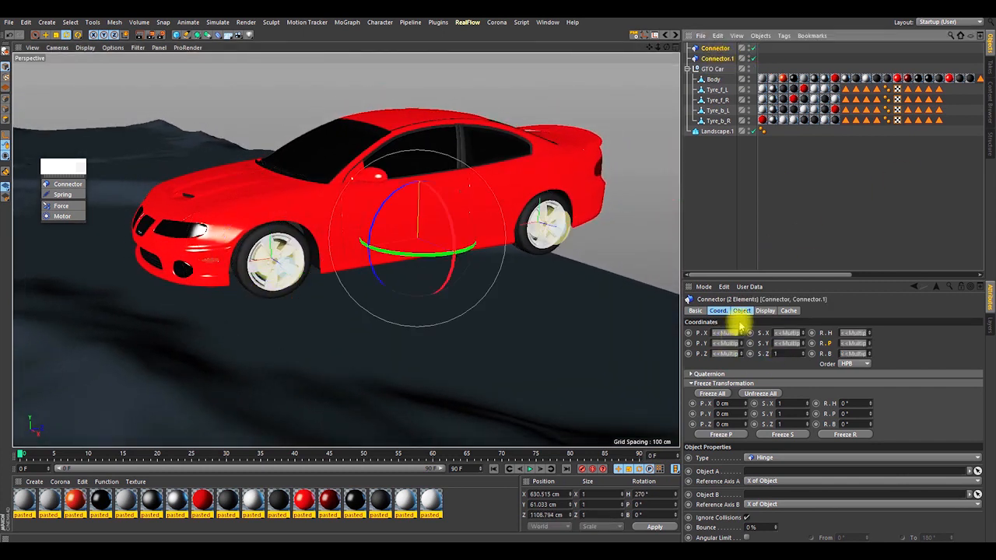
{"action": "left_click", "coordinate": [764, 310]}
{"action": "left_click", "coordinate": [738, 332]}
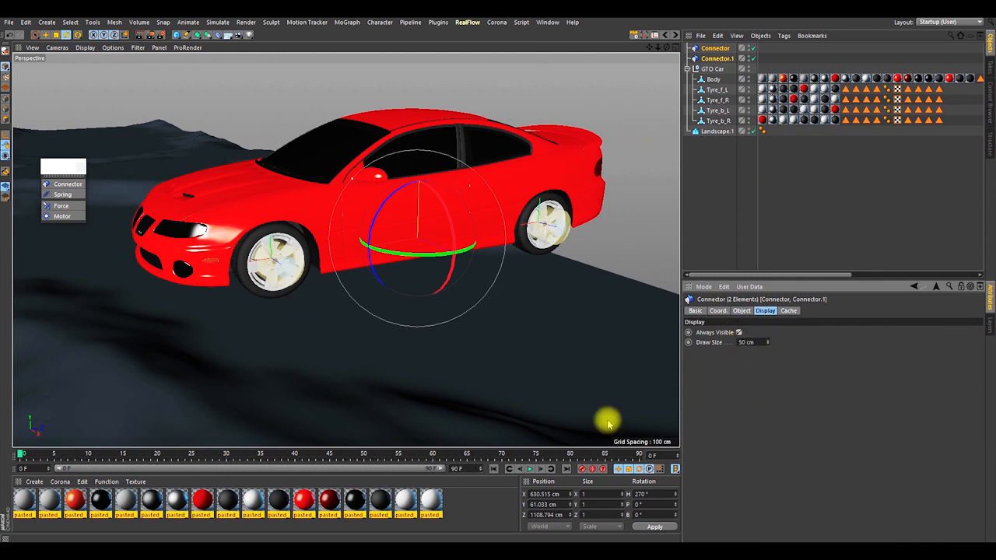
{"action": "left_click", "coordinate": [826, 58]}
Step: Duplicate both left-side connectors and rotate the two copies to a heading of 90°
{"action": "left_click_drag", "start_coordinate": [350, 224], "coordinate": [560, 203], "text": "alt"}
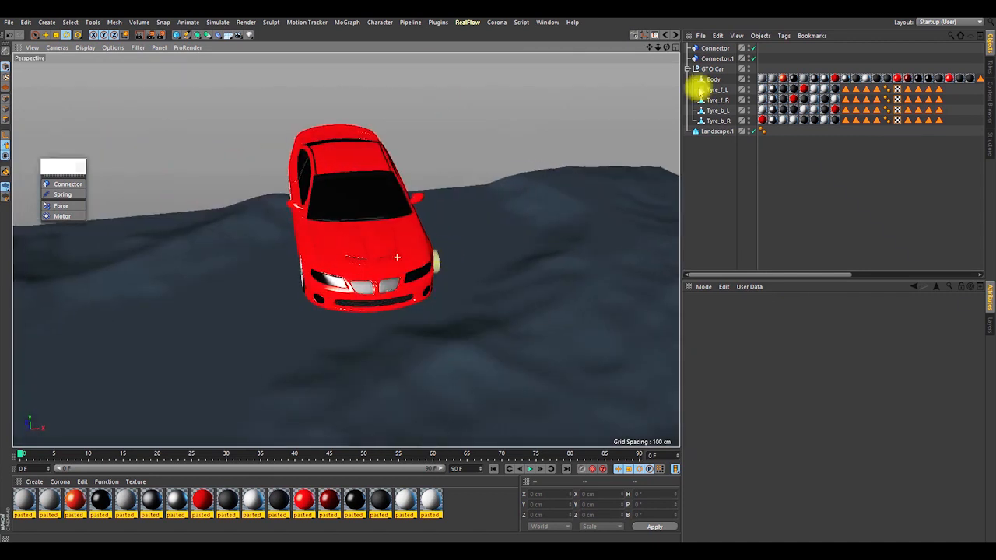
{"action": "left_click", "coordinate": [714, 49]}
{"action": "left_click", "coordinate": [715, 59], "text": "shift"}
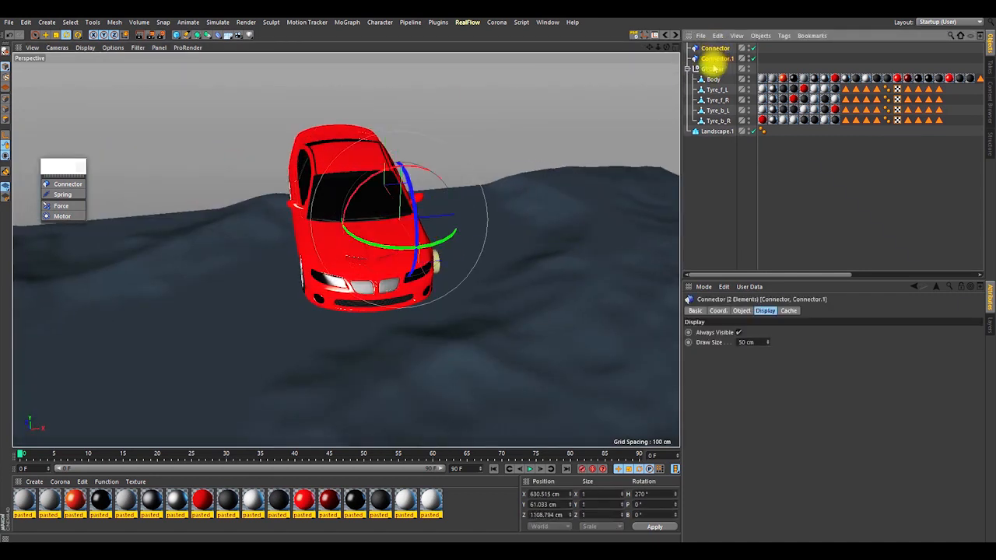
{"action": "left_click_drag", "start_coordinate": [713, 69], "coordinate": [709, 72], "text": "ctrl"}
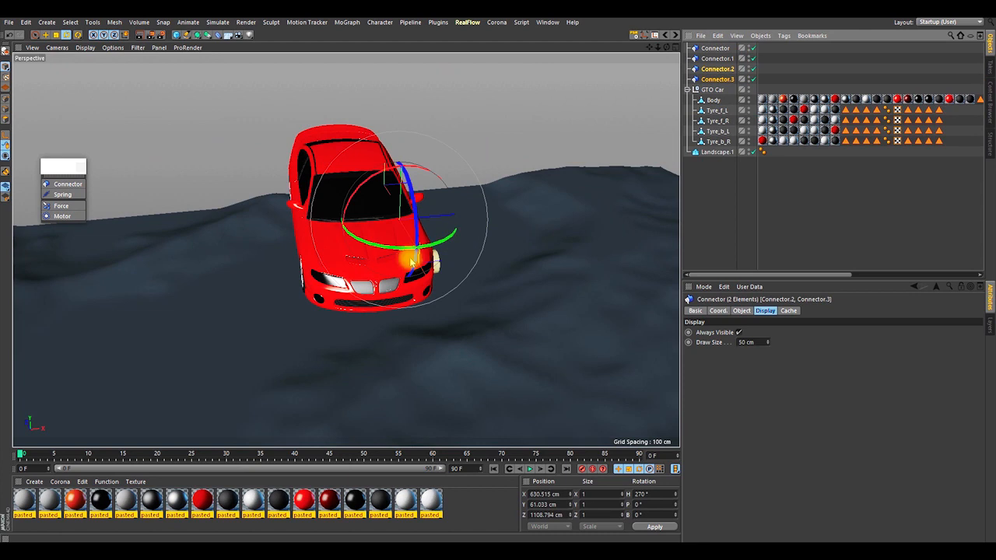
{"action": "key", "text": "r"}
{"action": "left_click_drag", "start_coordinate": [374, 247], "coordinate": [439, 203]}
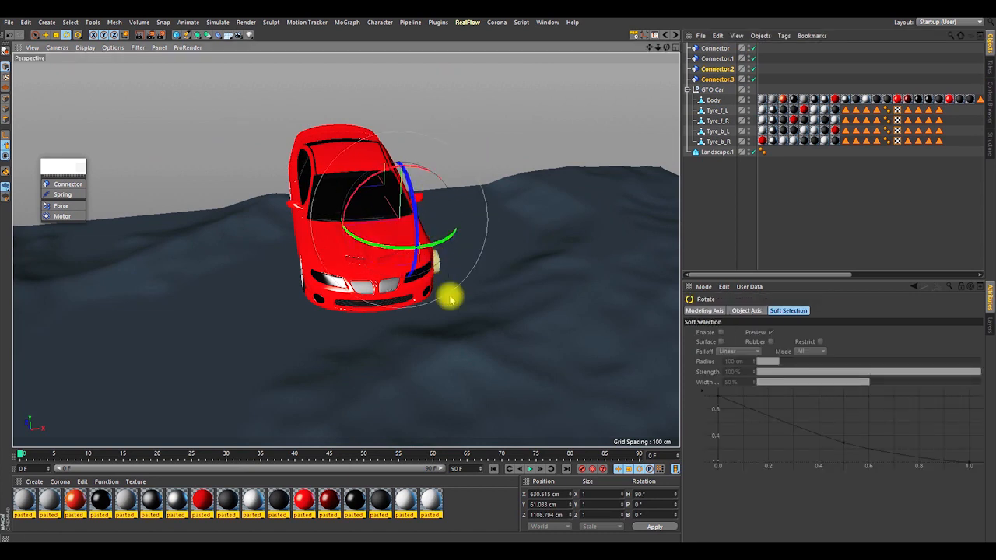
Step: Move the two copied connectors along X to the car's right-hand wheels, at about X 431 cm
{"action": "key", "text": "e"}
{"action": "left_click_drag", "start_coordinate": [286, 235], "coordinate": [475, 238]}
{"action": "right_click_drag", "start_coordinate": [208, 214], "coordinate": [238, 117], "text": "alt"}
{"action": "left_click_drag", "start_coordinate": [279, 231], "coordinate": [257, 245], "text": "alt"}
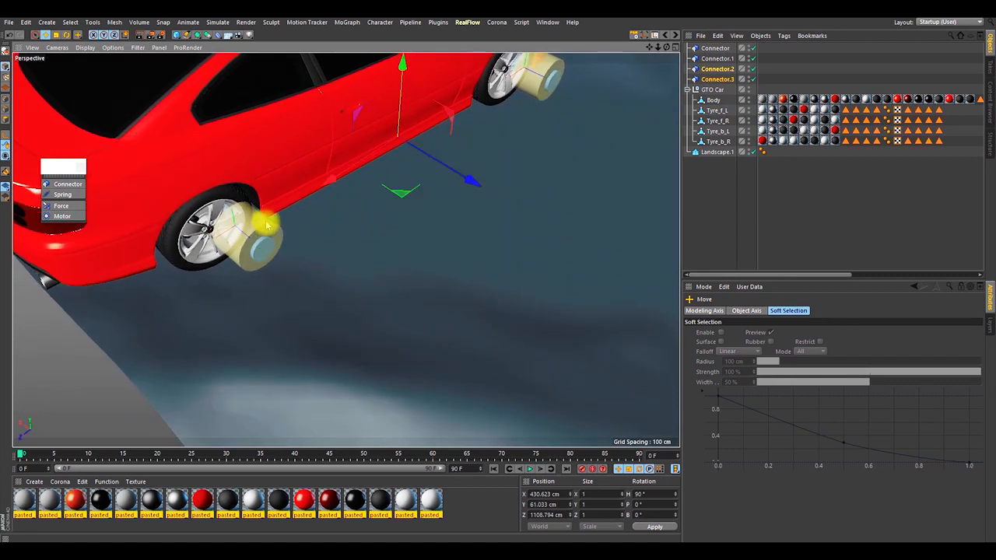
Step: Parent the rear copied connector, Connector.2, to the rear-right wheel, Tyre_b_R
{"action": "left_click", "coordinate": [265, 250]}
{"action": "left_click", "coordinate": [710, 79]}
{"action": "left_click", "coordinate": [714, 69]}
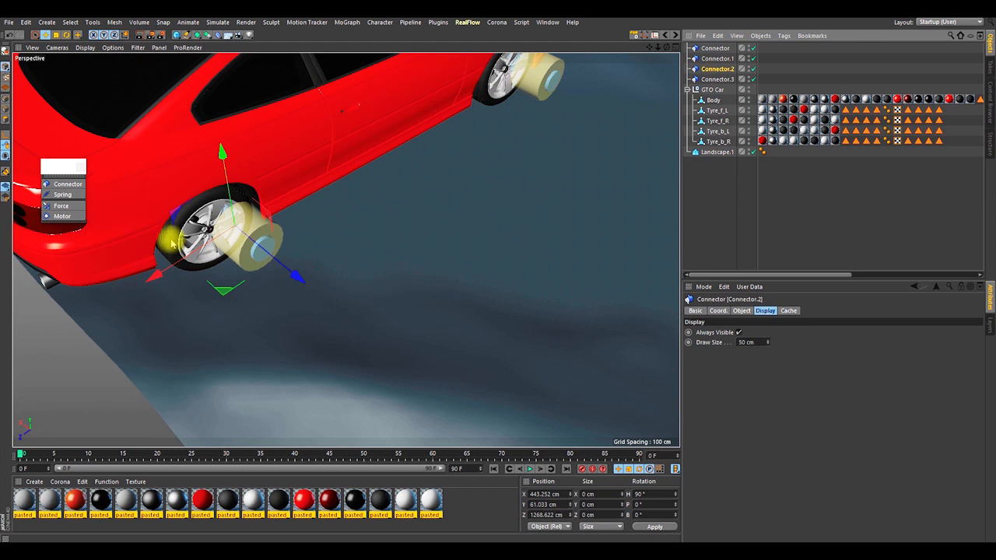
{"action": "left_click", "coordinate": [171, 247]}
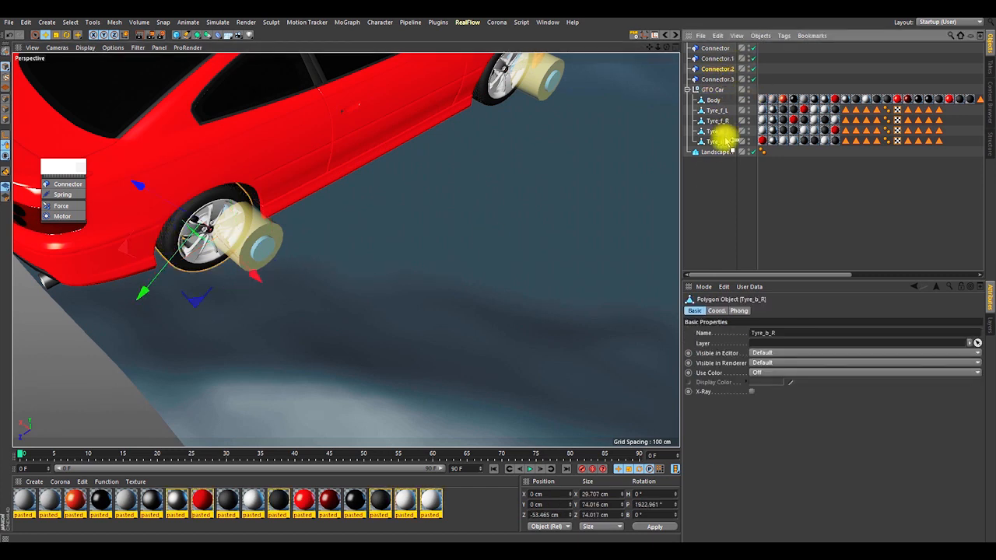
{"action": "left_click_drag", "start_coordinate": [730, 145], "coordinate": [728, 143]}
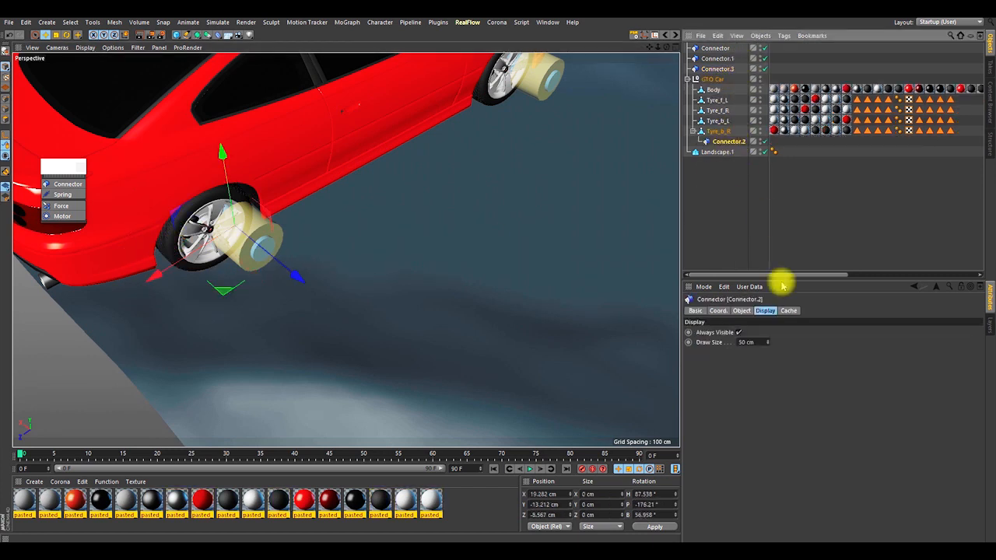
Step: Set the rear-right connector's X, Y and Z position to 0 cm so it centres on its wheel
{"action": "left_click", "coordinate": [719, 310]}
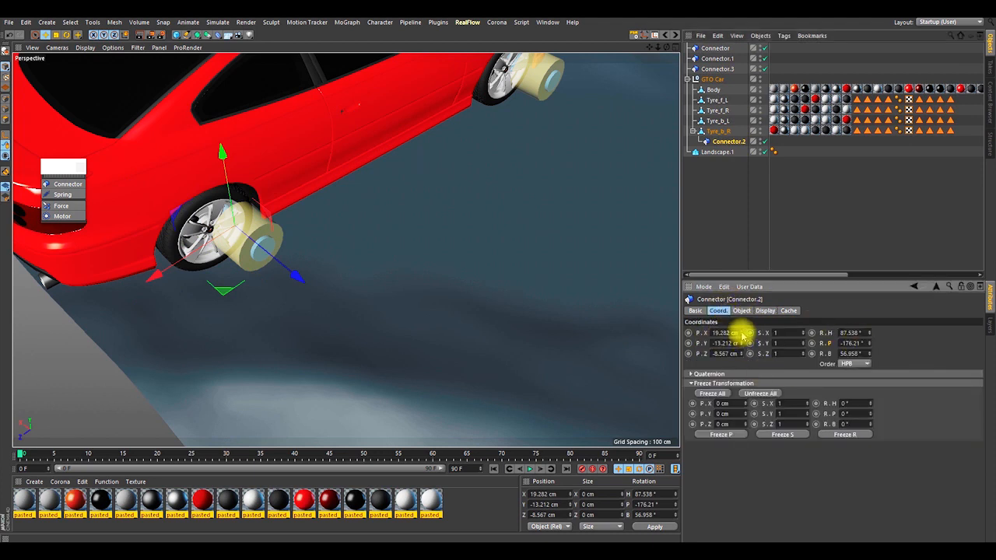
{"action": "right_click", "coordinate": [740, 334]}
{"action": "right_click", "coordinate": [740, 343]}
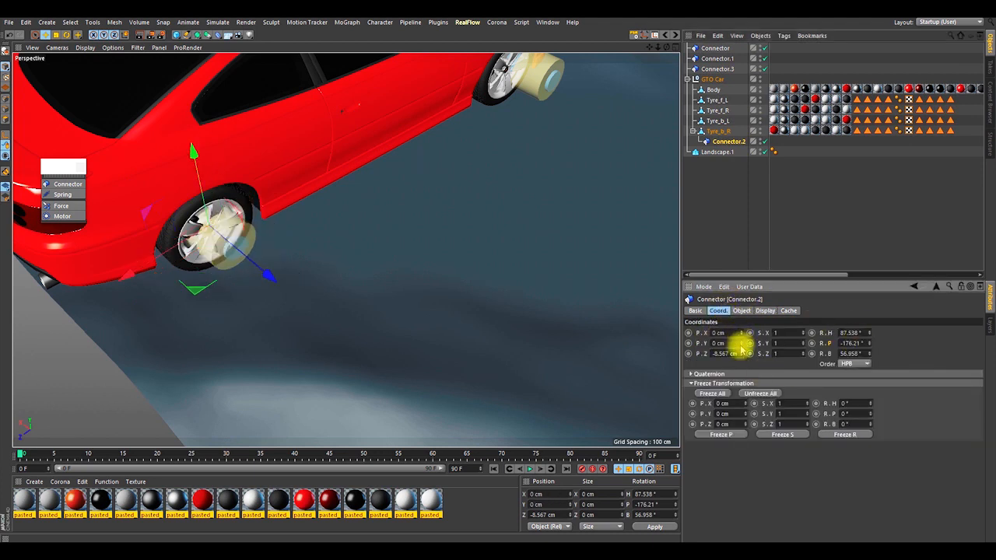
{"action": "right_click", "coordinate": [740, 354]}
{"action": "mouse_move", "coordinate": [206, 231]}
{"action": "left_mouse_down", "text": "alt"}
{"action": "mouse_move", "coordinate": [233, 195]}
{"action": "mouse_move", "coordinate": [196, 248]}
{"action": "left_mouse_up", "text": "alt"}
{"action": "right_click_drag", "start_coordinate": [196, 248], "coordinate": [491, 229], "text": "alt"}
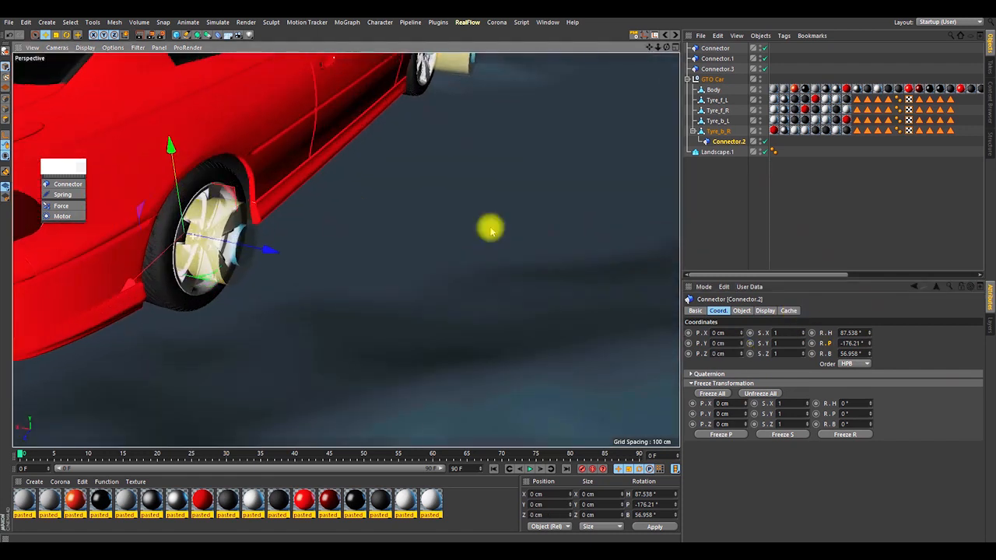
Step: Set the rear-right connector's rotation to heading 90°, pitch 0° and bank 0°
{"action": "left_click", "coordinate": [863, 354]}
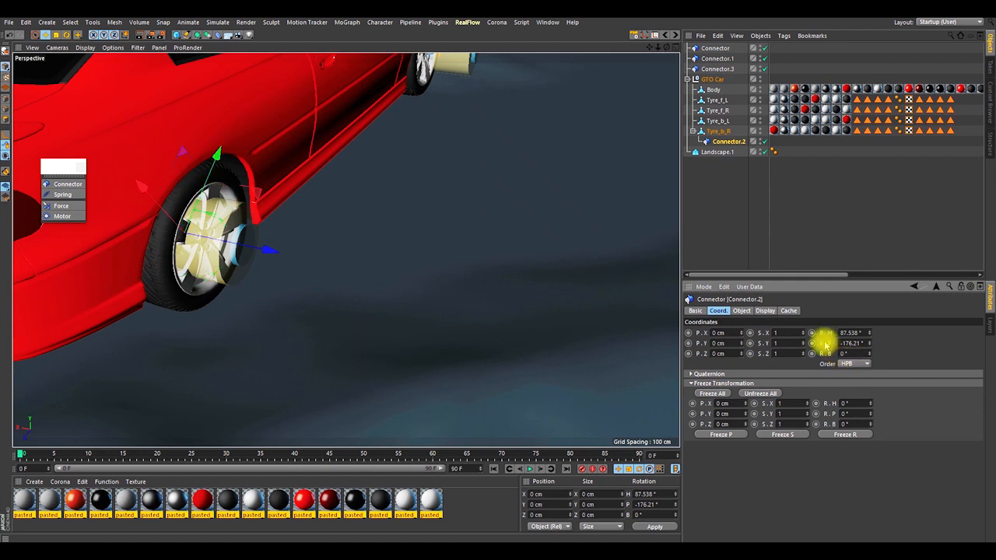
{"action": "left_click", "coordinate": [862, 333]}
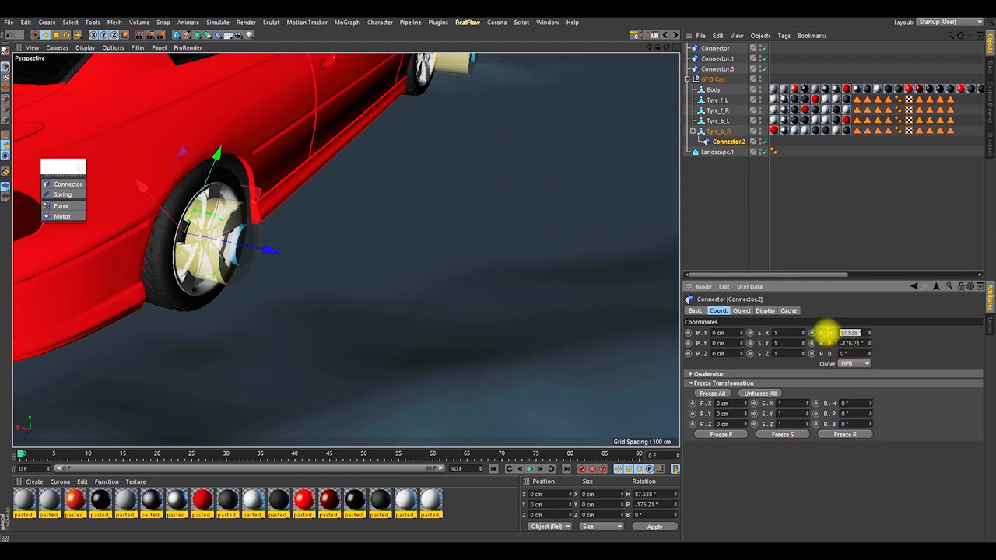
{"action": "key", "text": "Return"}
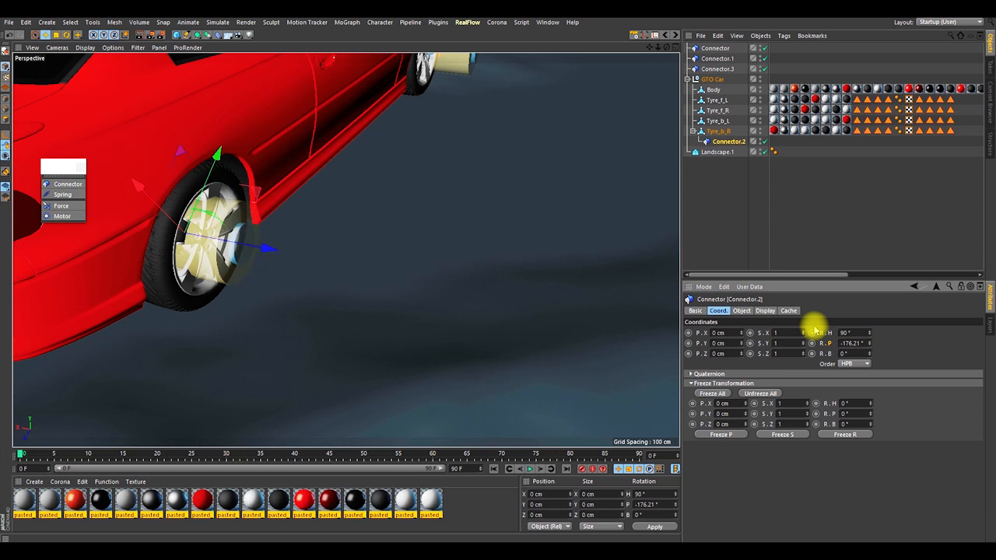
{"action": "left_click", "coordinate": [853, 343]}
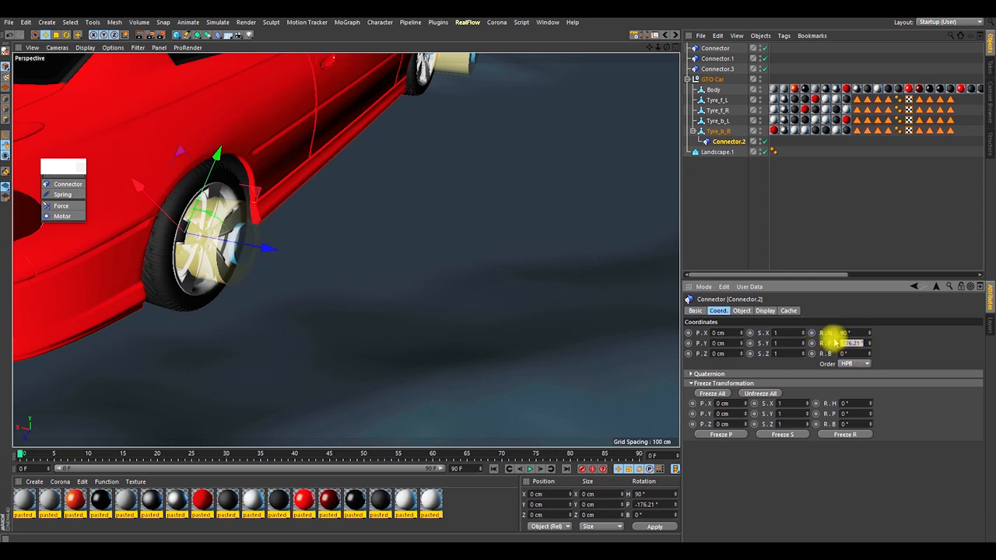
{"action": "key", "text": "Return"}
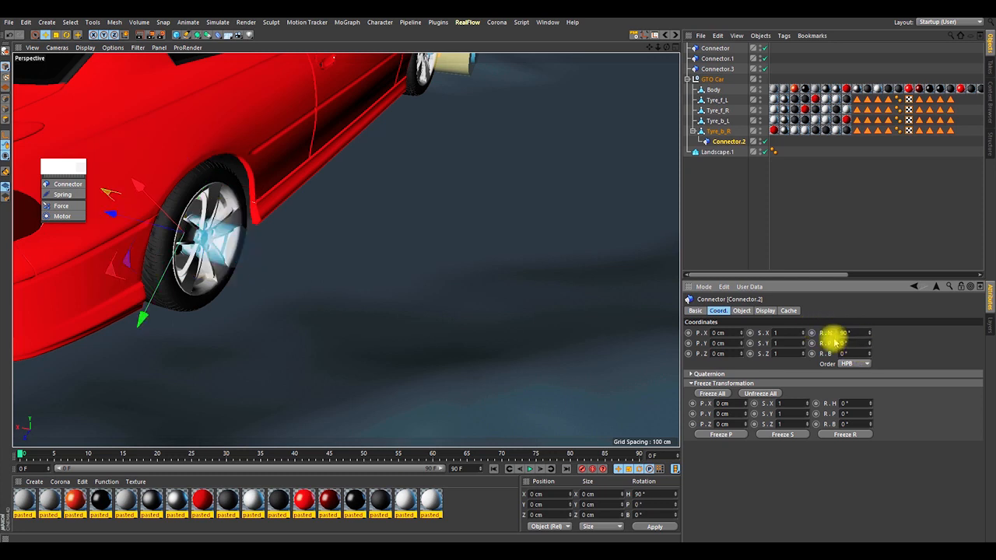
Step: Try a heading of 0° on the rear-right connector, return it to 90° and set its pitch to 180°
{"action": "mouse_move", "coordinate": [238, 225]}
{"action": "left_mouse_down", "text": "alt"}
{"action": "mouse_move", "coordinate": [162, 212]}
{"action": "mouse_move", "coordinate": [249, 218]}
{"action": "left_mouse_up", "text": "alt"}
{"action": "double_click", "coordinate": [848, 332]}
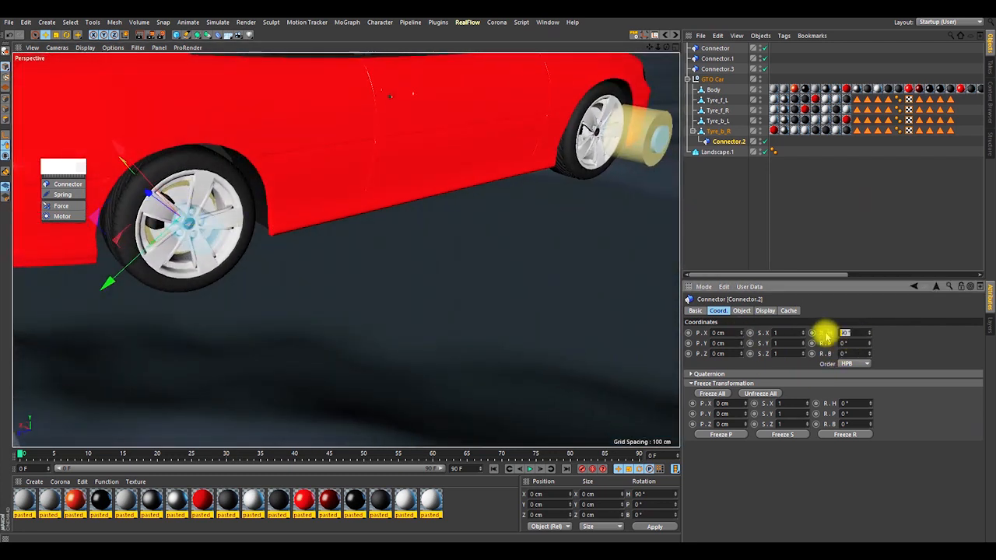
{"action": "type", "text": "0"}
{"action": "key", "text": "Return"}
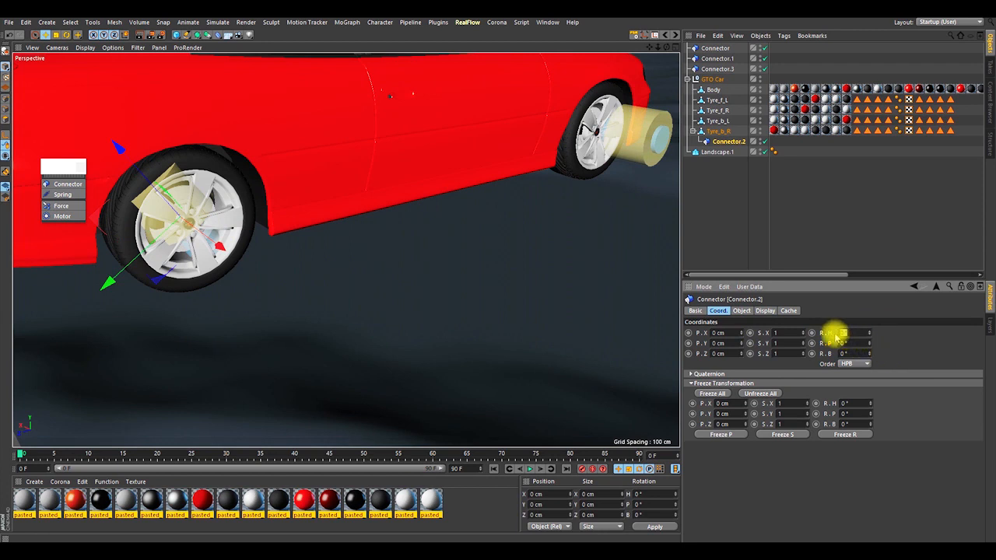
{"action": "key", "text": "Return"}
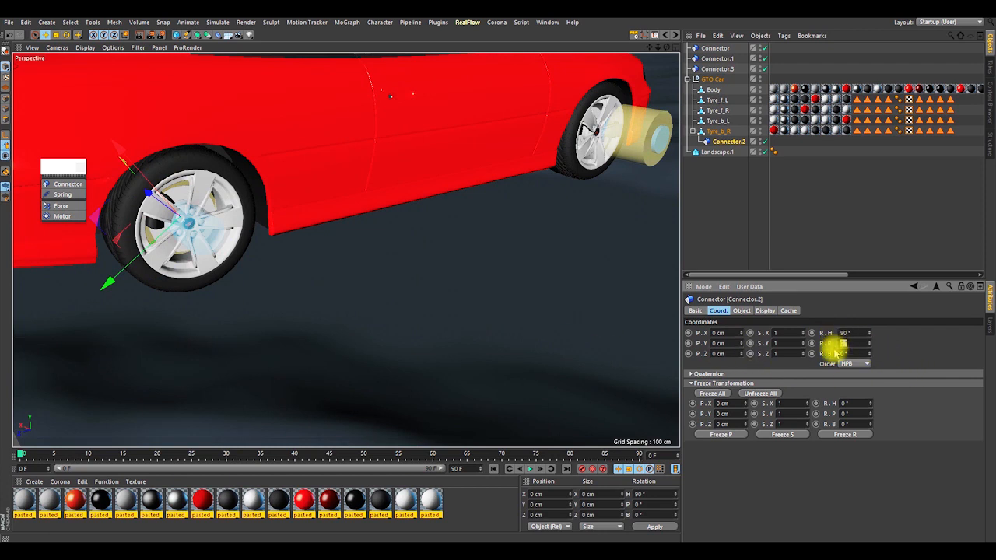
{"action": "type", "text": "180"}
{"action": "key", "text": "Return"}
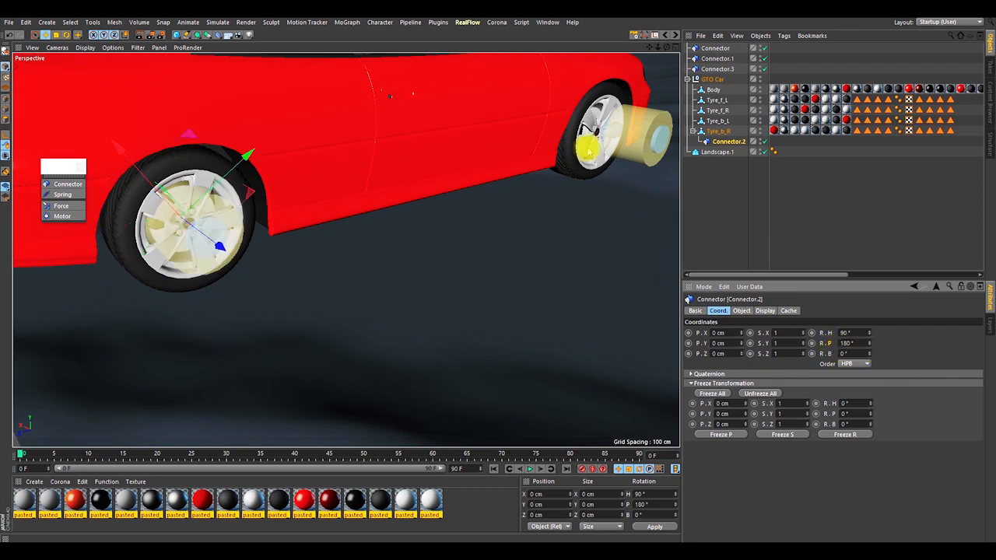
Step: Parent Connector.3 to the front-right wheel, Tyre_f_R, and set its X, Y and Z position to 0 cm
{"action": "left_click_drag", "start_coordinate": [223, 220], "coordinate": [545, 319], "text": "alt"}
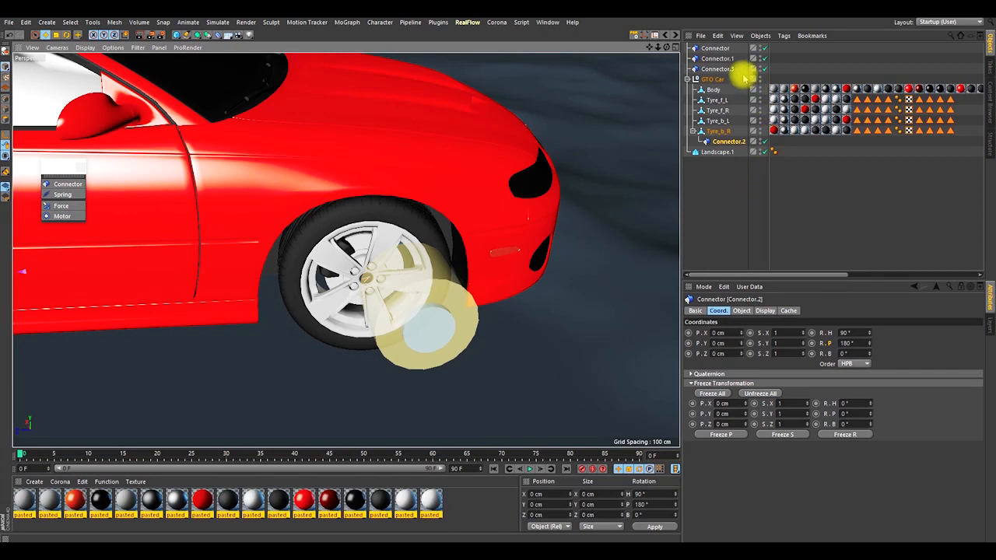
{"action": "left_click", "coordinate": [727, 70]}
{"action": "left_click", "coordinate": [302, 255]}
{"action": "left_click_drag", "start_coordinate": [722, 70], "coordinate": [720, 111]}
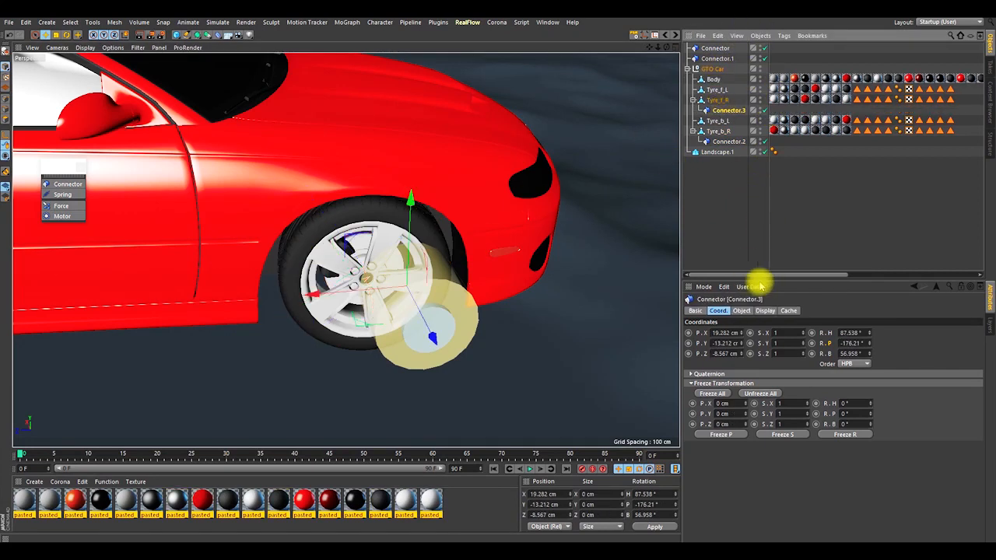
{"action": "right_click", "coordinate": [741, 344]}
{"action": "right_click", "coordinate": [741, 354]}
{"action": "left_click_drag", "start_coordinate": [401, 287], "coordinate": [442, 268], "text": "alt"}
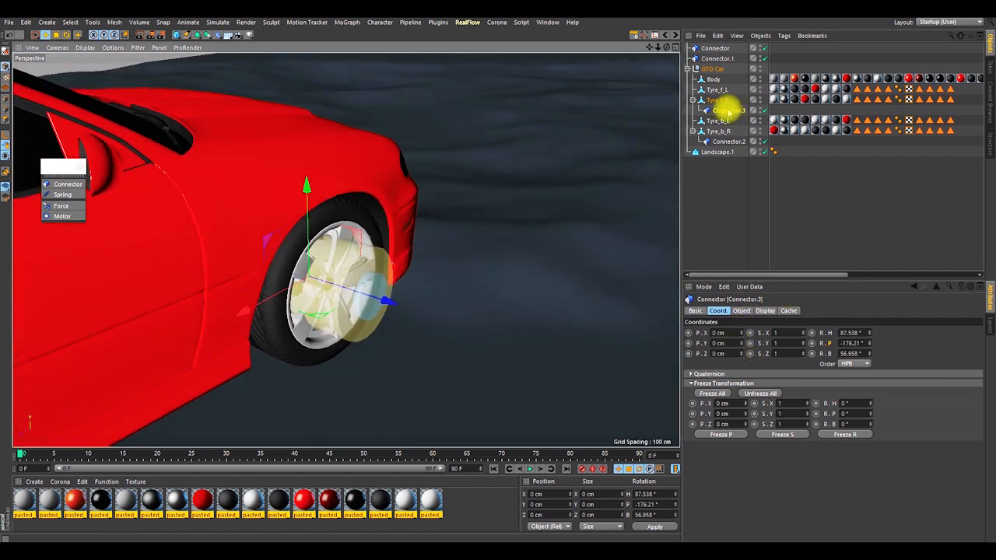
Step: Move Connector.2 and Connector.3 out of their tyres to the top level of the hierarchy, above GTO Car
{"action": "left_click", "coordinate": [724, 142], "text": "ctrl"}
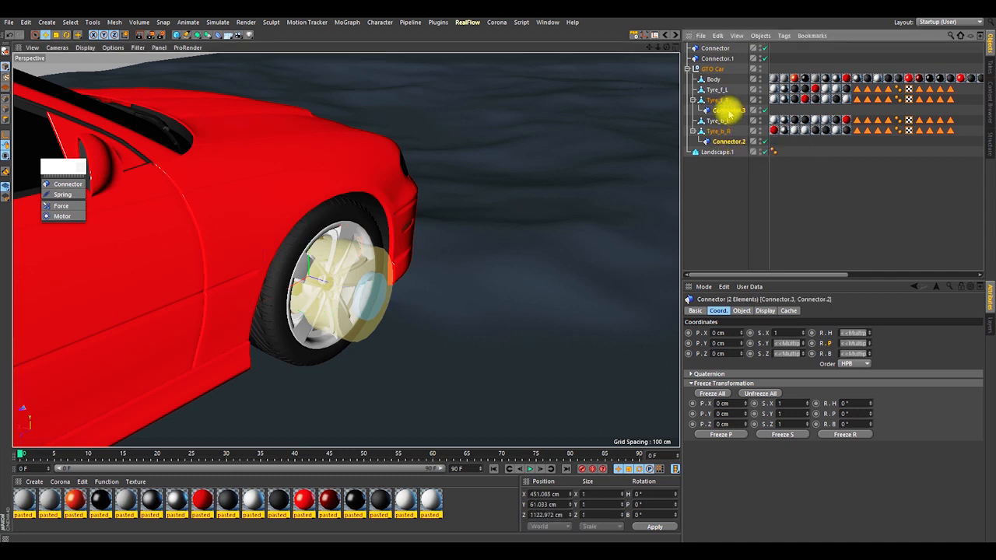
{"action": "left_click_drag", "start_coordinate": [715, 67], "coordinate": [717, 69]}
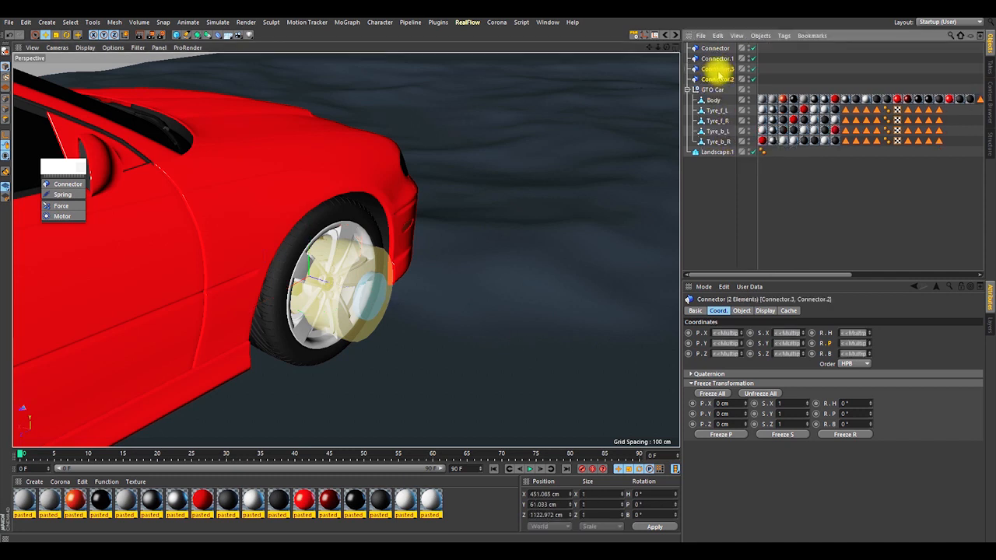
{"action": "left_click", "coordinate": [717, 70]}
Step: Set the rotation of the unparented rear-right connector, Connector.2, to a heading of 90° and a bank of 0°
{"action": "left_click", "coordinate": [717, 80]}
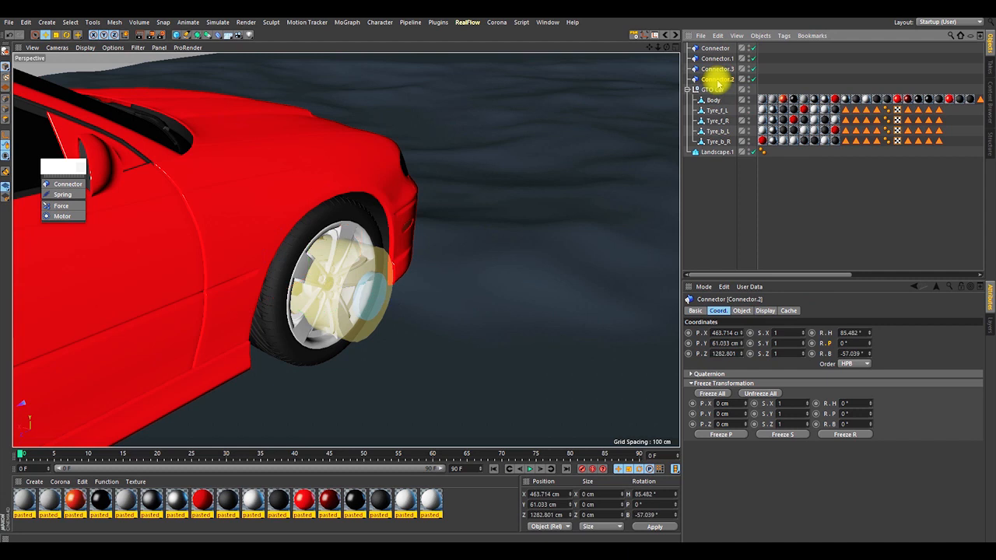
{"action": "left_click_drag", "start_coordinate": [837, 333], "coordinate": [856, 355]}
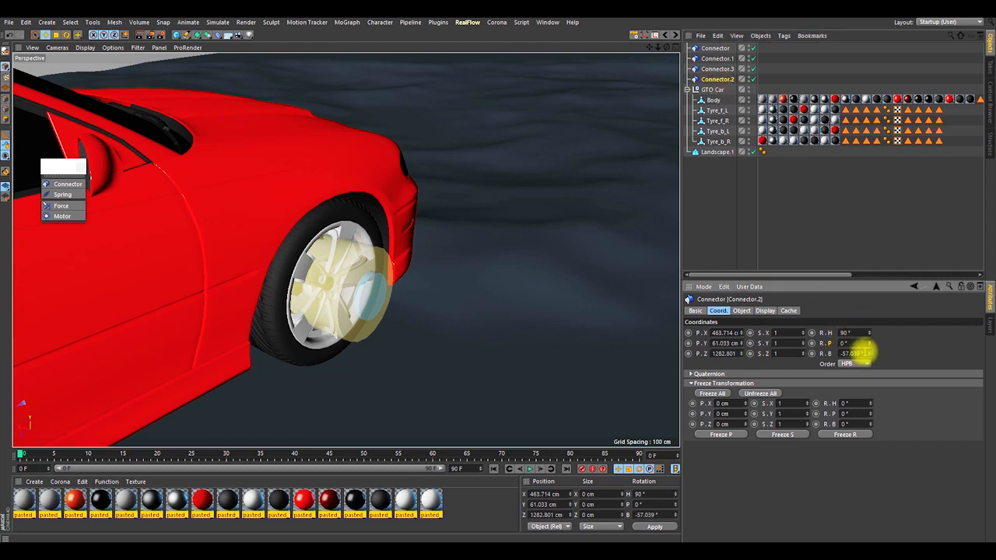
{"action": "scroll", "coordinate": [211, 263], "scroll_direction": "down", "scroll_amount": 6}
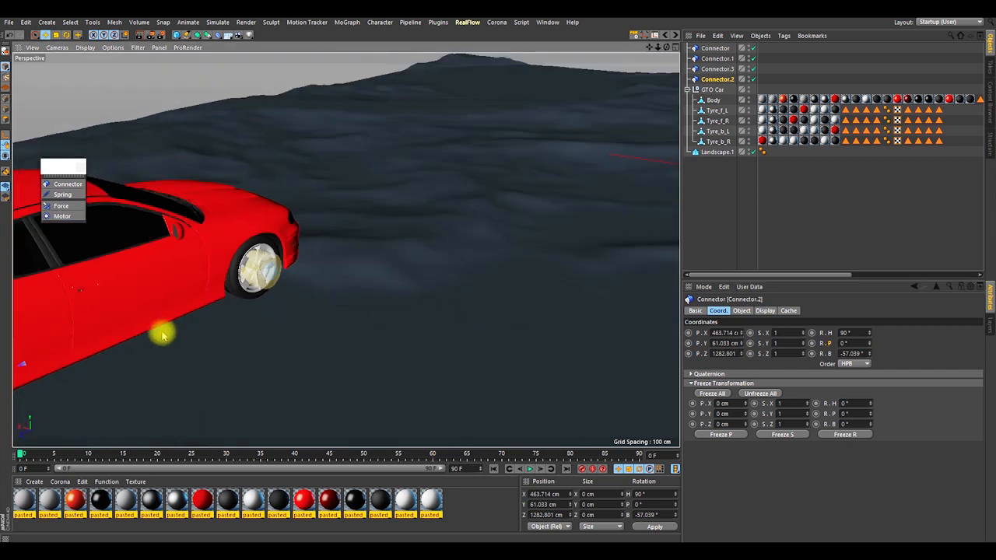
{"action": "middle_click_drag", "start_coordinate": [162, 334], "coordinate": [433, 291], "text": "alt"}
{"action": "scroll", "coordinate": [363, 326], "scroll_direction": "up", "scroll_amount": 4}
{"action": "left_click", "coordinate": [854, 353]}
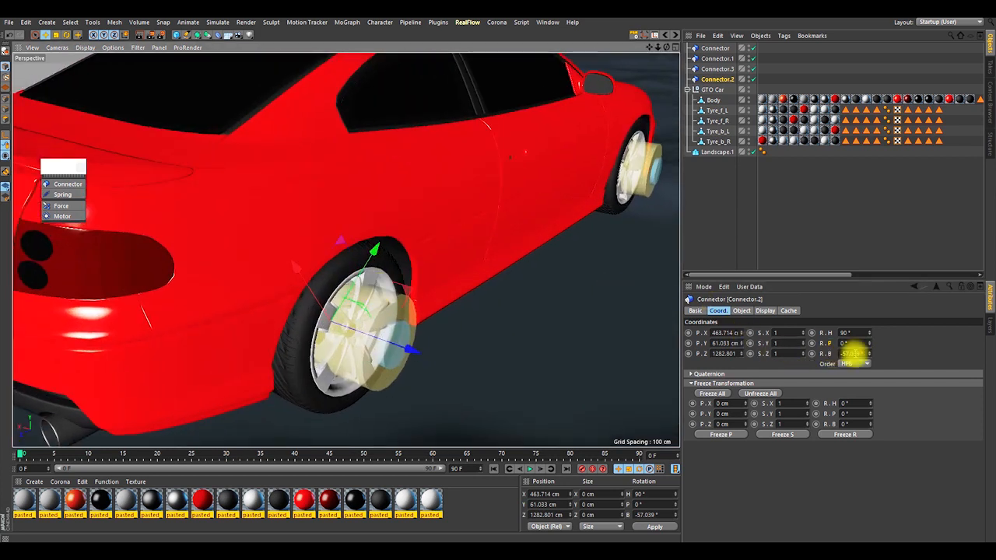
{"action": "left_click_drag", "start_coordinate": [865, 354], "coordinate": [797, 351]}
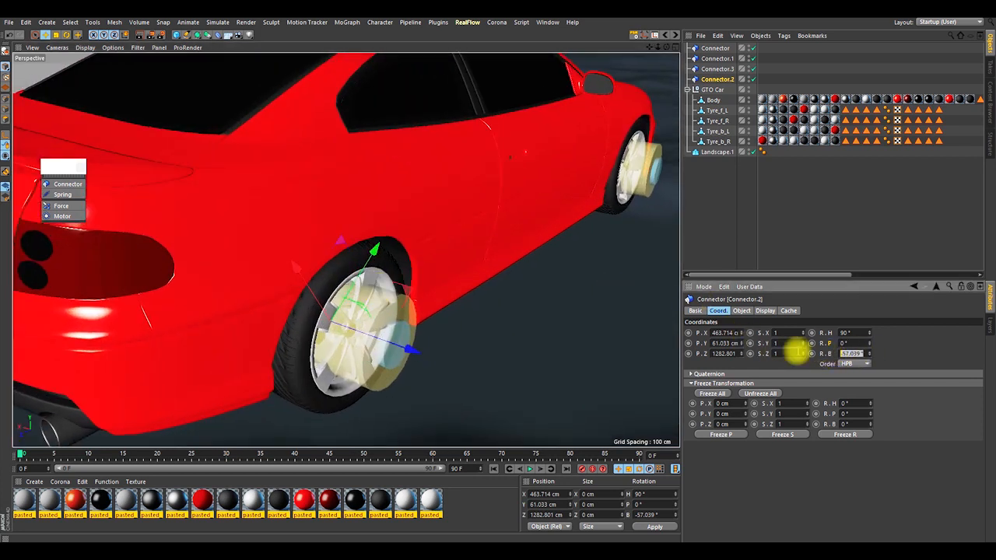
Step: Set the front-right connector, Connector.3, to heading 90°, pitch 0° and bank 0°
{"action": "left_click", "coordinate": [717, 69]}
{"action": "left_click_drag", "start_coordinate": [603, 167], "coordinate": [567, 228], "text": "alt"}
{"action": "right_click_drag", "start_coordinate": [532, 204], "coordinate": [525, 80], "text": "alt"}
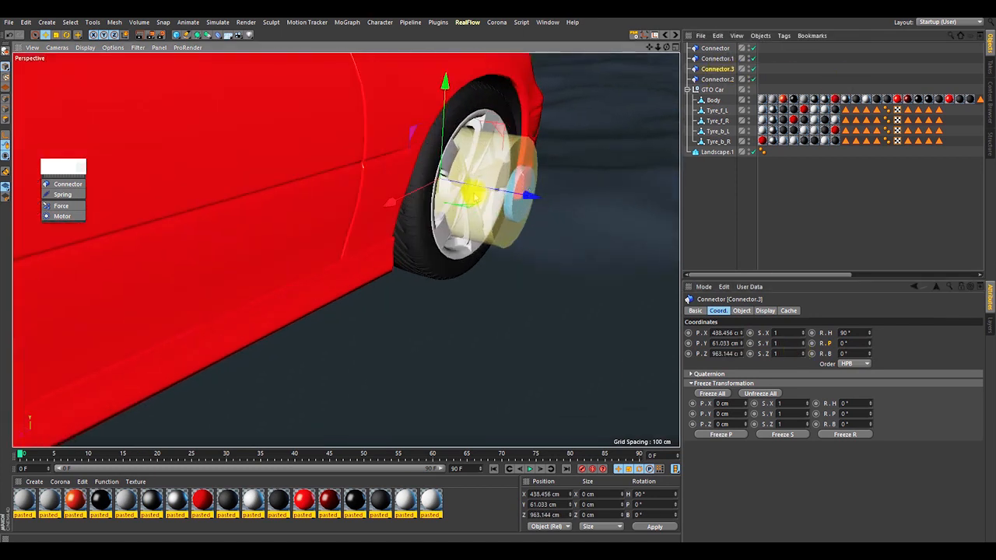
Step: Examine the front-right connector's alignment from several angles and check each of the four connectors against its wheel
{"action": "left_click_drag", "start_coordinate": [474, 190], "coordinate": [434, 203], "text": "alt"}
{"action": "middle_click_drag", "start_coordinate": [507, 179], "coordinate": [478, 184], "text": "alt"}
{"action": "left_click_drag", "start_coordinate": [466, 178], "coordinate": [486, 204], "text": "alt"}
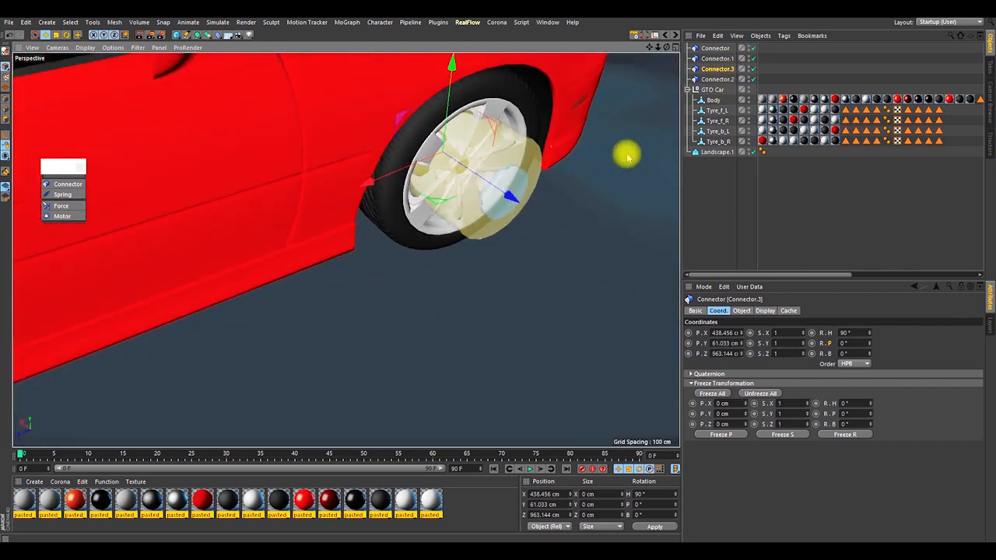
{"action": "right_click_drag", "start_coordinate": [489, 172], "coordinate": [411, 238], "text": "alt"}
{"action": "mouse_move", "coordinate": [424, 200]}
{"action": "left_mouse_down", "text": "alt"}
{"action": "mouse_move", "coordinate": [278, 165]}
{"action": "mouse_move", "coordinate": [102, 152]}
{"action": "mouse_move", "coordinate": [98, 142]}
{"action": "mouse_move", "coordinate": [355, 174]}
{"action": "left_mouse_up", "text": "alt"}
{"action": "right_click_drag", "start_coordinate": [444, 160], "coordinate": [482, 80], "text": "alt"}
{"action": "middle_click_drag", "start_coordinate": [436, 231], "coordinate": [443, 245], "text": "alt"}
{"action": "left_click_drag", "start_coordinate": [443, 245], "coordinate": [476, 237], "text": "alt"}
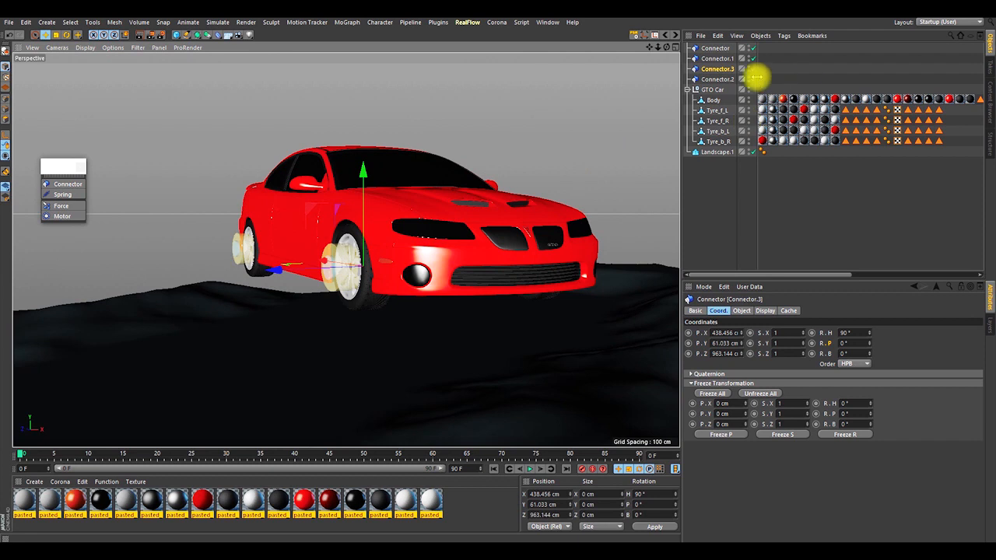
{"action": "left_click", "coordinate": [719, 78]}
{"action": "left_click", "coordinate": [723, 69]}
{"action": "left_click", "coordinate": [721, 59]}
{"action": "left_click", "coordinate": [719, 49]}
{"action": "left_click", "coordinate": [720, 59]}
{"action": "left_click", "coordinate": [722, 69]}
{"action": "left_click", "coordinate": [720, 79]}
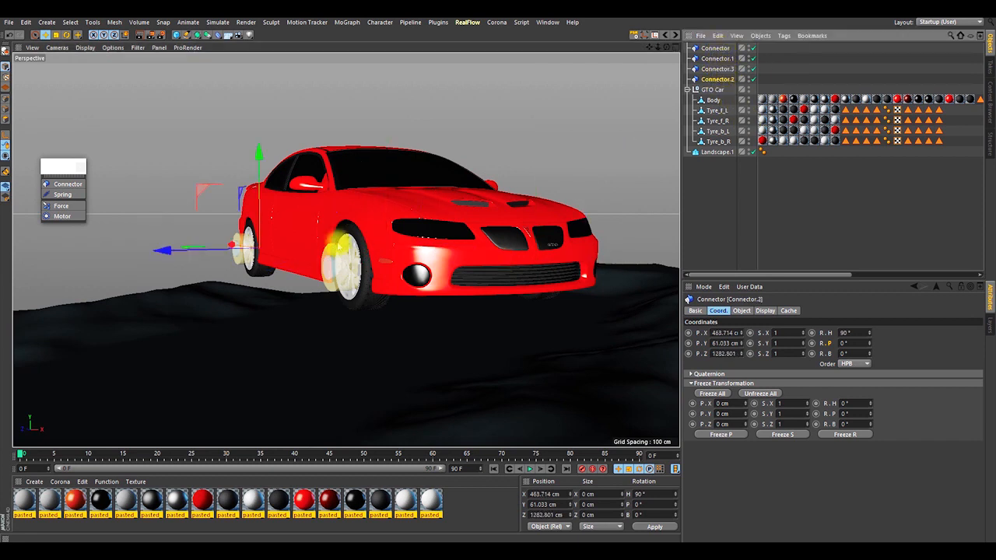
Step: Select all four hinge connectors, review their available connector types and duplicate them below the originals
{"action": "left_click", "coordinate": [714, 48], "text": "shift"}
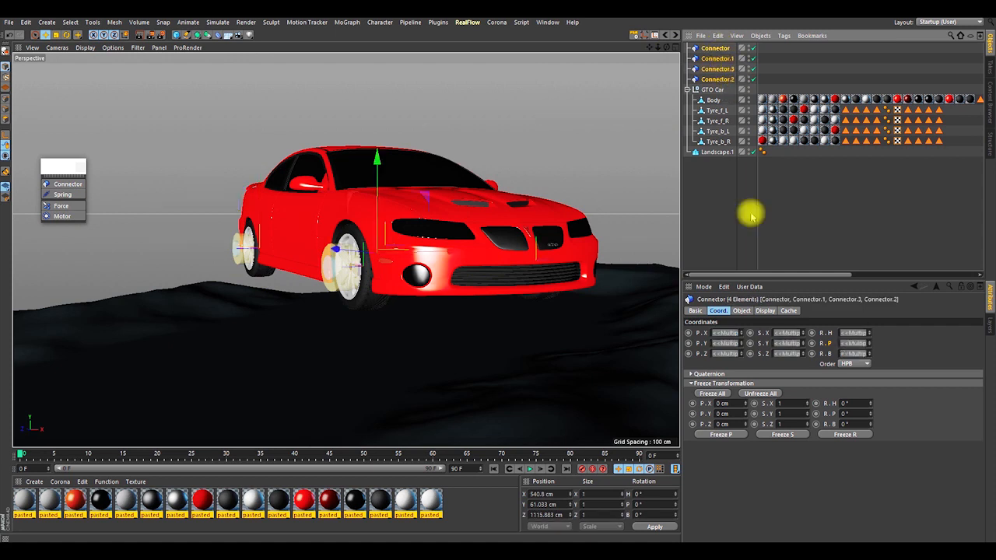
{"action": "left_click", "coordinate": [741, 311]}
{"action": "left_click", "coordinate": [772, 334]}
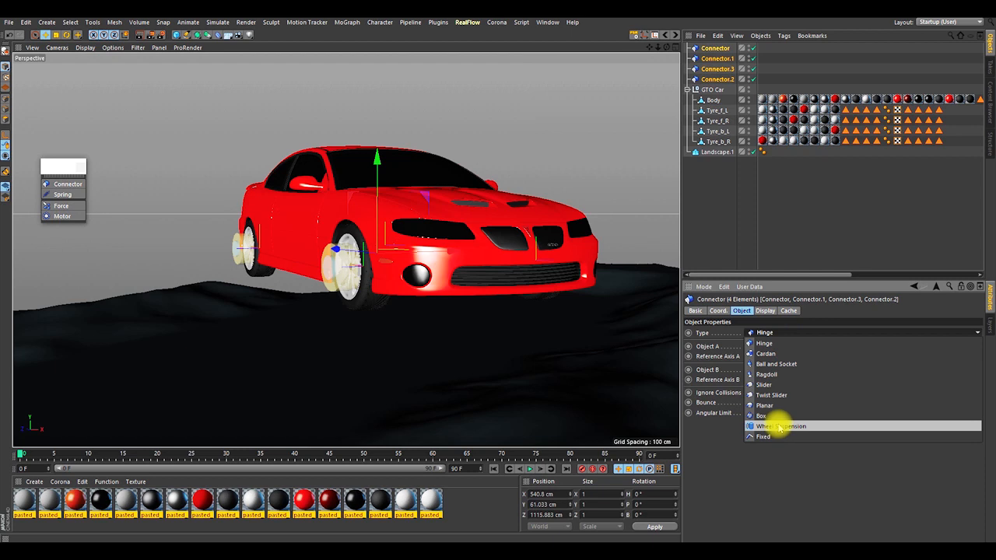
{"action": "left_click", "coordinate": [740, 479]}
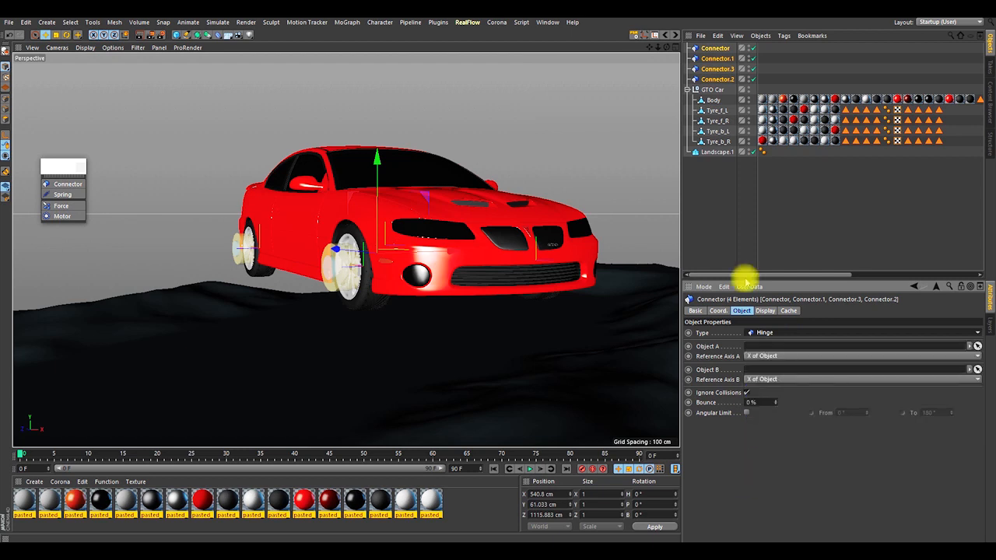
{"action": "left_click_drag", "start_coordinate": [716, 84], "coordinate": [717, 89]}
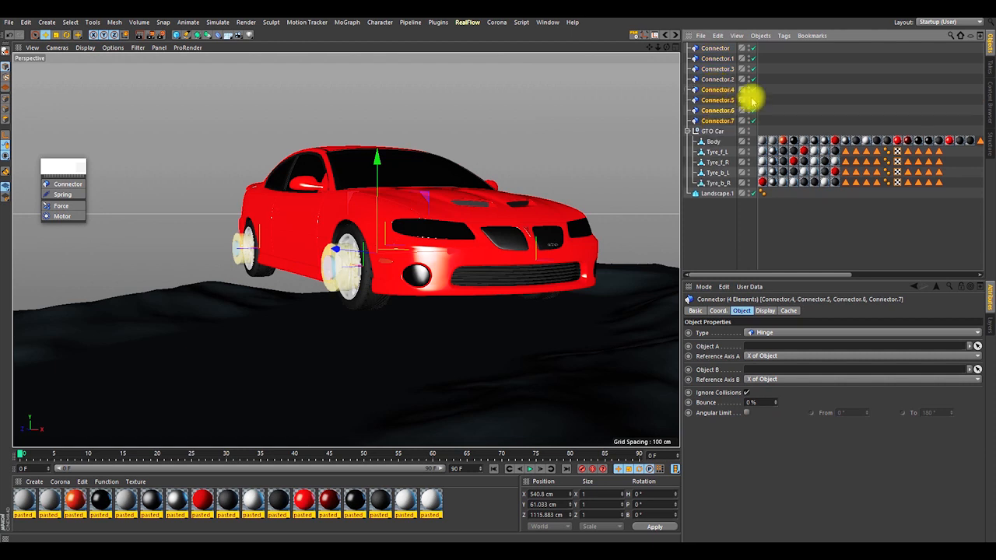
Step: Change the four duplicated connectors to the Wheel Suspension type and set their draw size to 24 cm
{"action": "left_click", "coordinate": [755, 332]}
{"action": "left_click", "coordinate": [775, 427]}
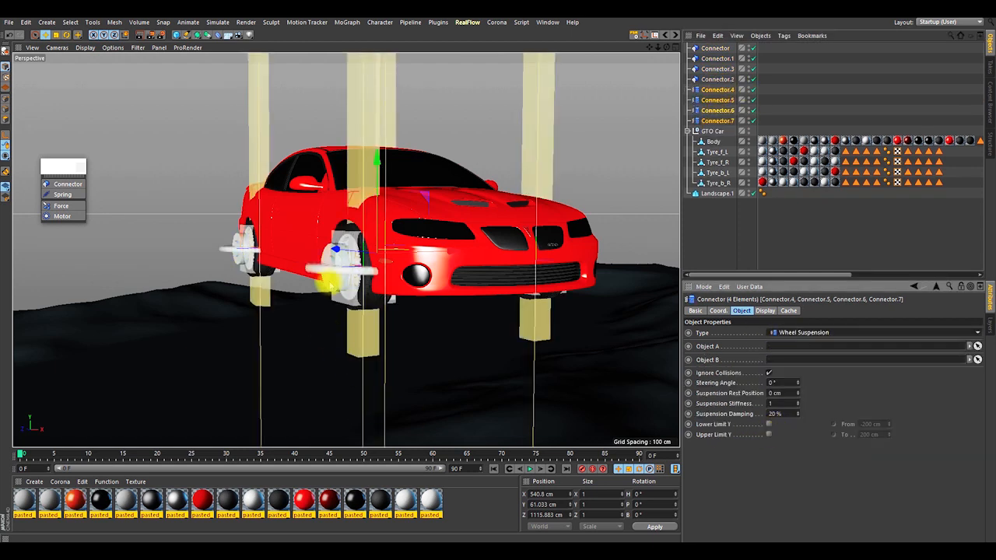
{"action": "scroll", "coordinate": [363, 268], "scroll_direction": "down", "scroll_amount": 4}
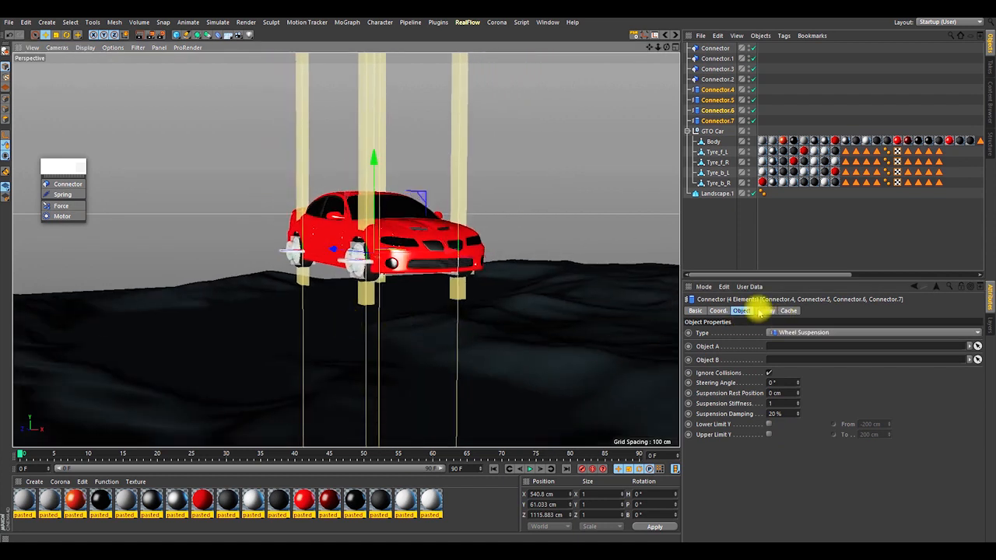
{"action": "left_click", "coordinate": [764, 310]}
{"action": "left_click_drag", "start_coordinate": [767, 342], "coordinate": [767, 363]}
{"action": "left_click_drag", "start_coordinate": [472, 285], "coordinate": [317, 185], "text": "alt"}
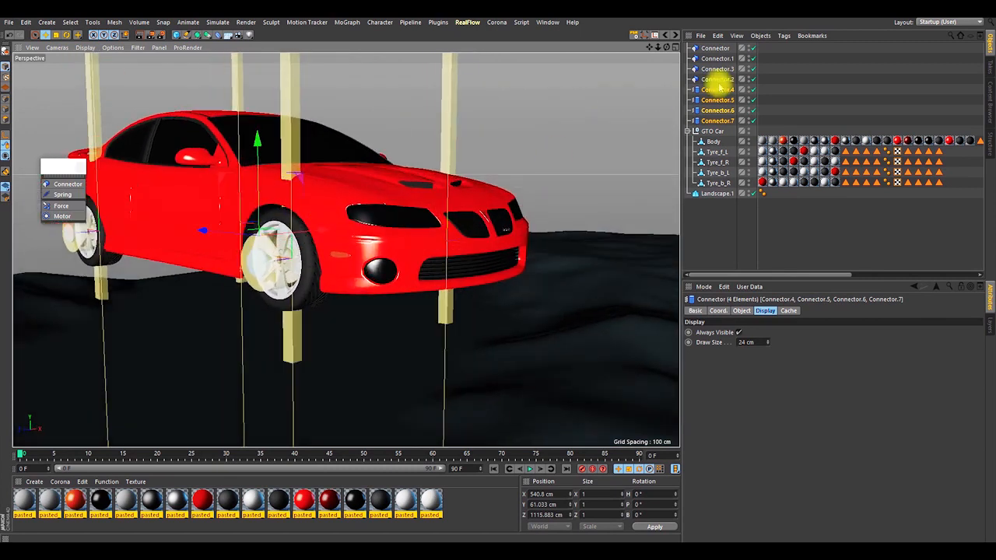
{"action": "left_click_drag", "start_coordinate": [322, 272], "coordinate": [398, 266], "text": "alt"}
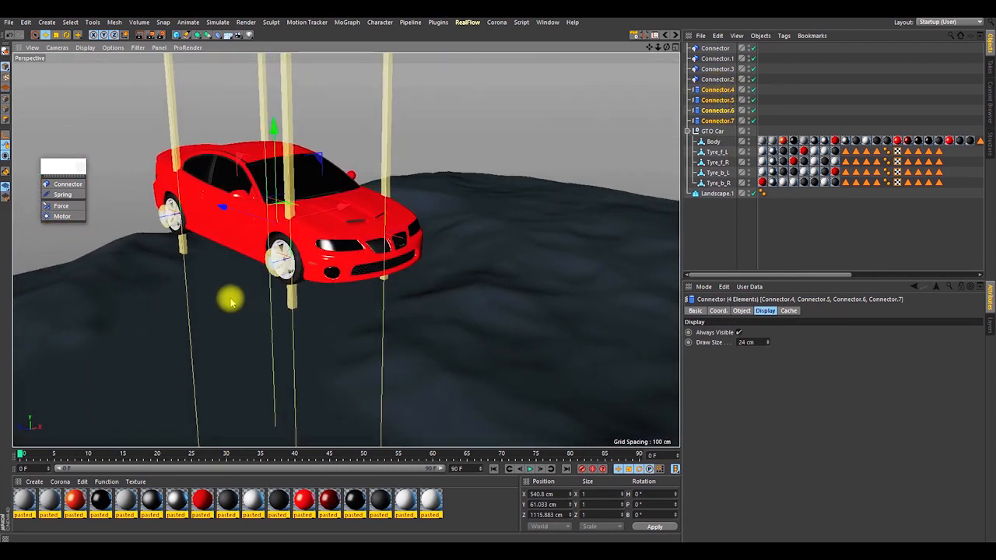
Step: Rename the front-left wheel's hinge connector to Tyre_f_L, matching the name of its tyre object
{"action": "left_click", "coordinate": [715, 48]}
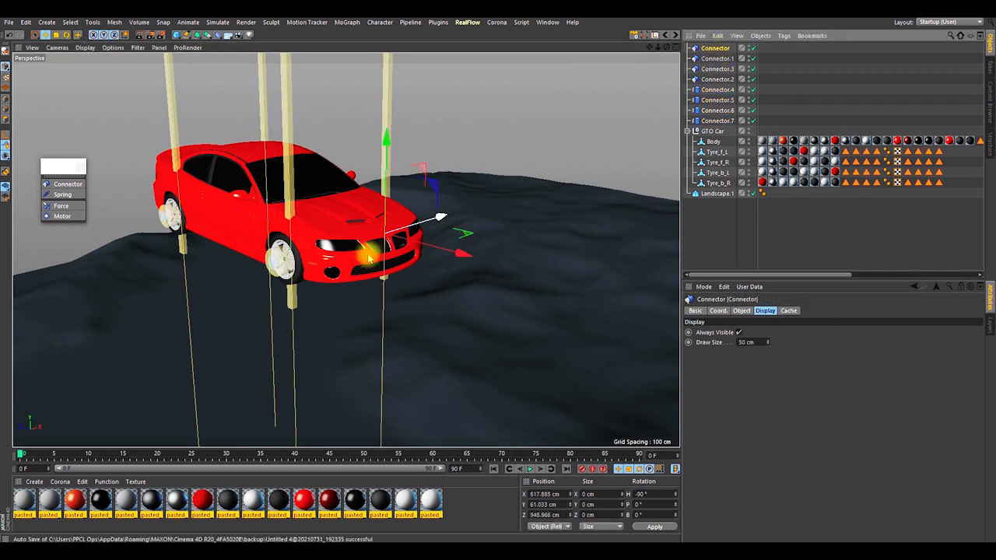
{"action": "left_click_drag", "start_coordinate": [432, 237], "coordinate": [214, 286], "text": "alt"}
{"action": "right_click_drag", "start_coordinate": [288, 175], "coordinate": [367, 140], "text": "alt"}
{"action": "left_click_drag", "start_coordinate": [339, 171], "coordinate": [296, 174], "text": "alt"}
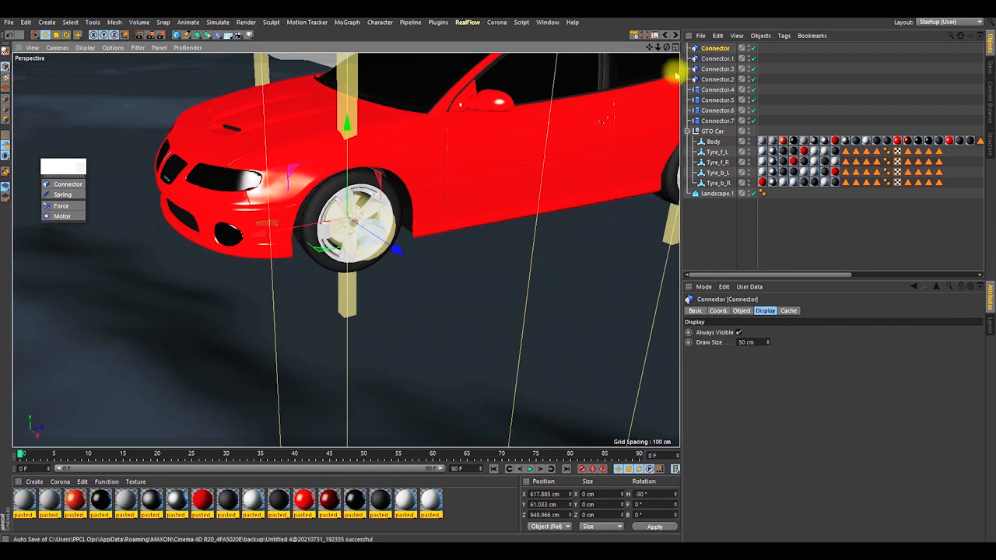
{"action": "left_click", "coordinate": [718, 151]}
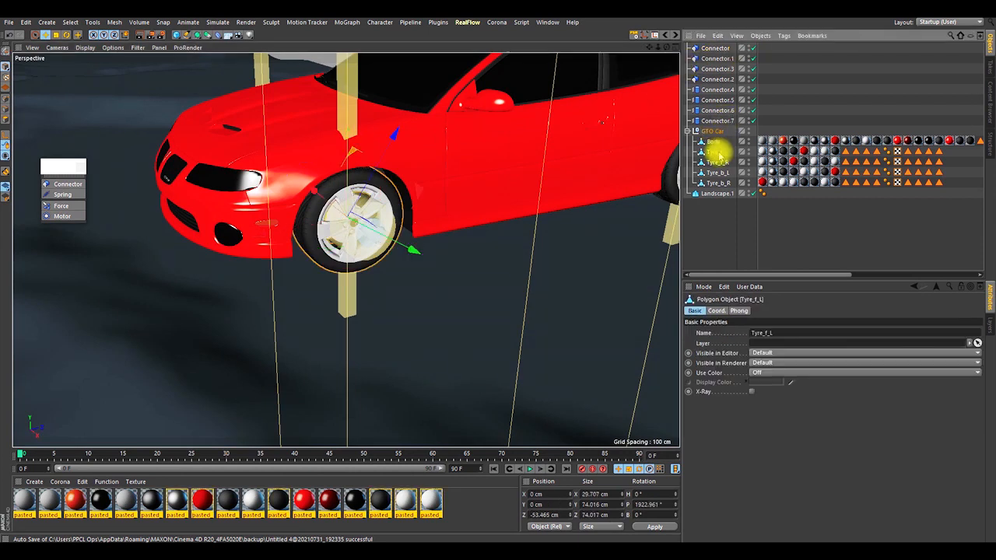
{"action": "double_click", "coordinate": [719, 152]}
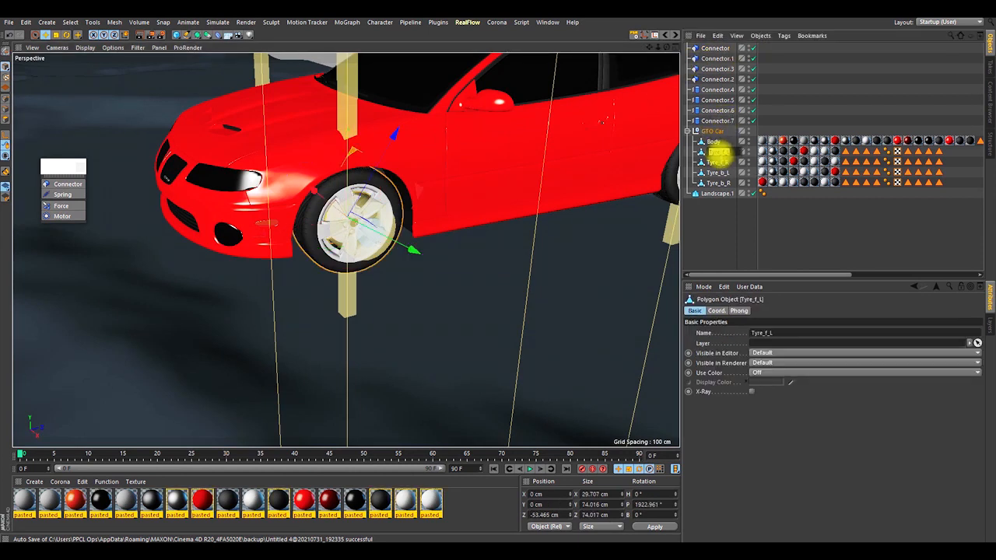
{"action": "left_click", "coordinate": [717, 48]}
{"action": "double_click", "coordinate": [716, 49]}
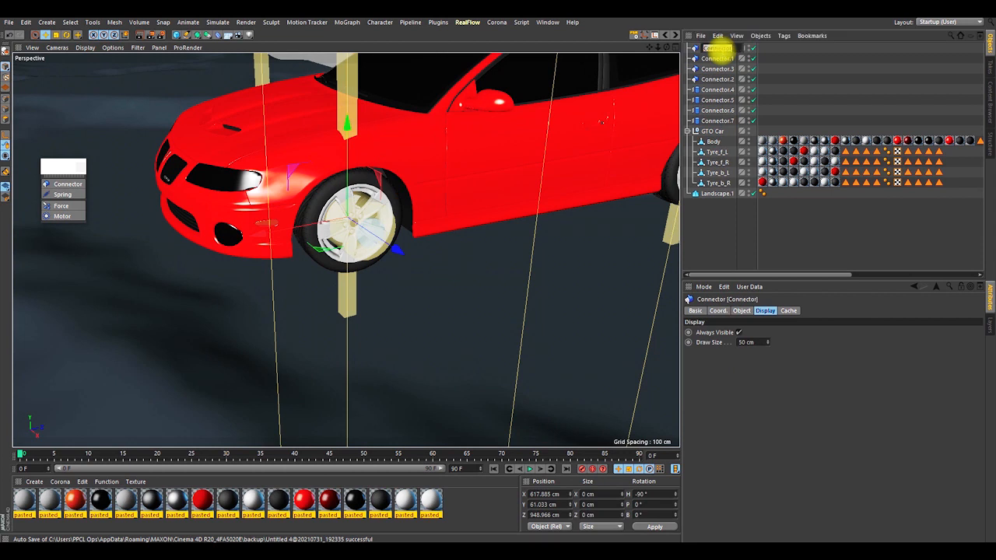
{"action": "key", "text": "Return"}
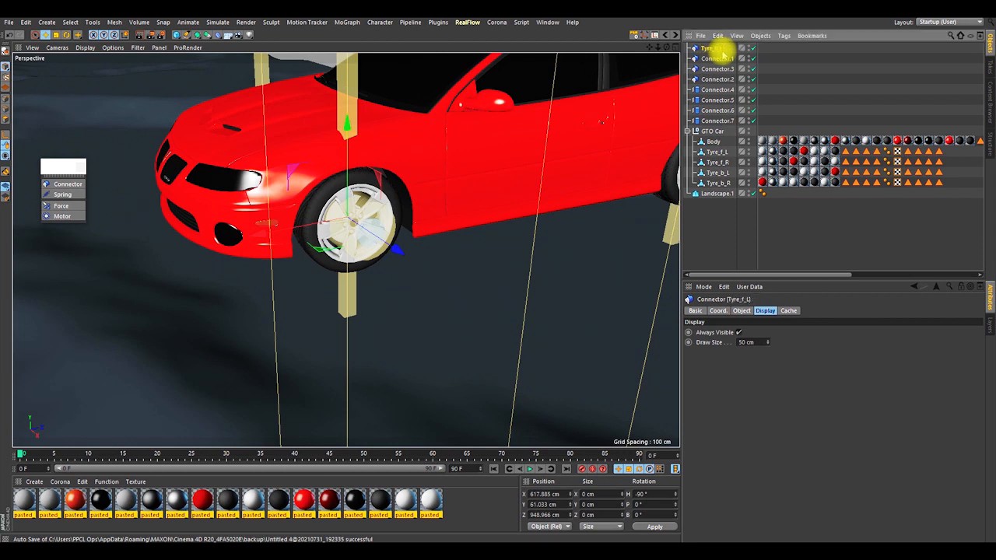
Step: Rename the hinge connector at the rear-left wheel, Connector.1, to Tyre_b_L after its tyre object
{"action": "left_click", "coordinate": [717, 58]}
{"action": "left_click_drag", "start_coordinate": [484, 196], "coordinate": [636, 227], "text": "alt"}
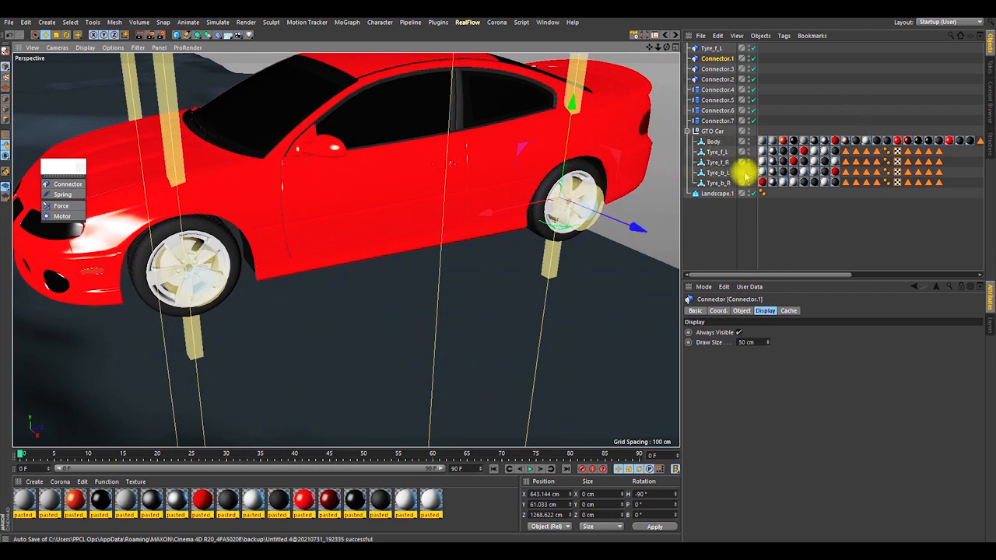
{"action": "left_click", "coordinate": [720, 174]}
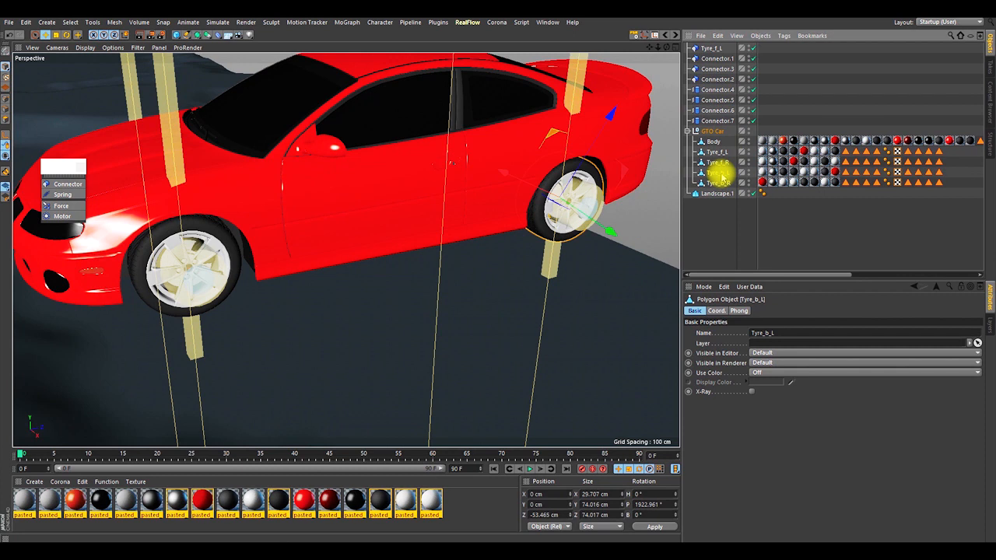
{"action": "double_click", "coordinate": [721, 173]}
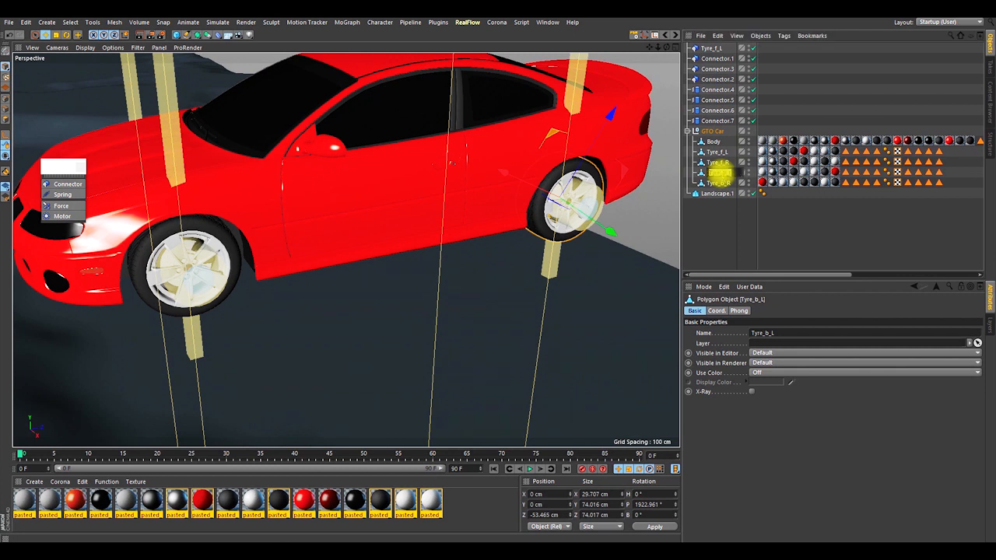
{"action": "left_click", "coordinate": [718, 58]}
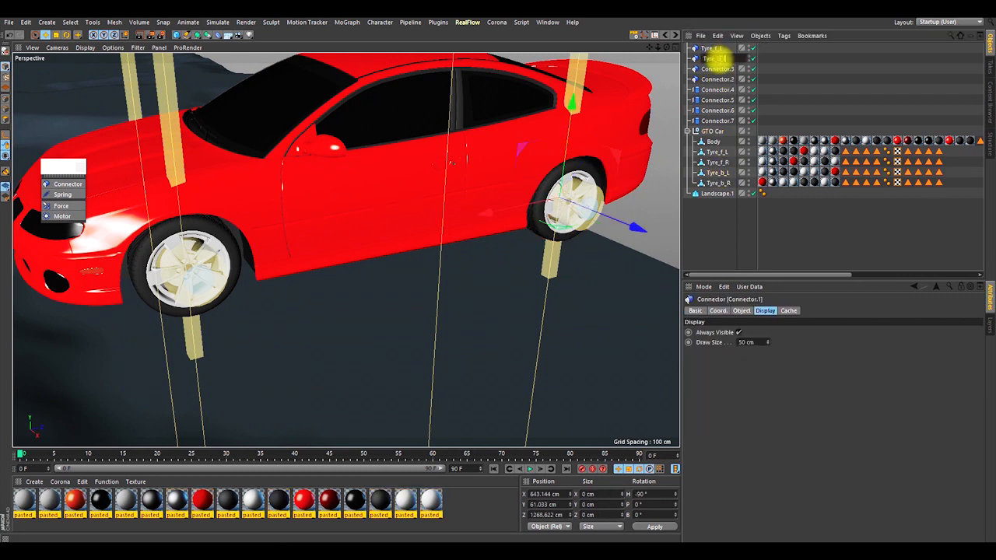
{"action": "key", "text": "Return"}
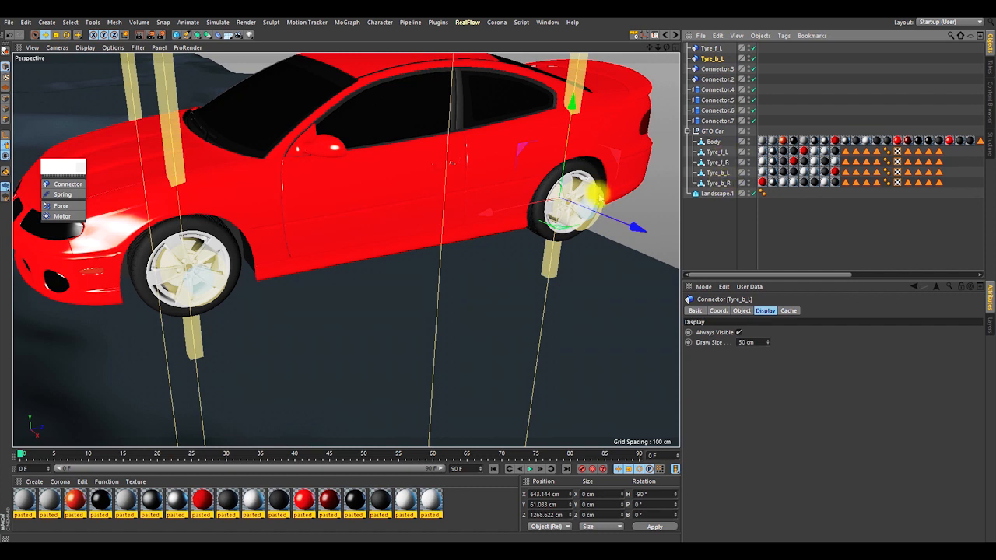
Step: Rename the hinge connector at the front-right wheel, Connector.3, to Tyre_f_R after its tyre object
{"action": "left_click", "coordinate": [724, 69]}
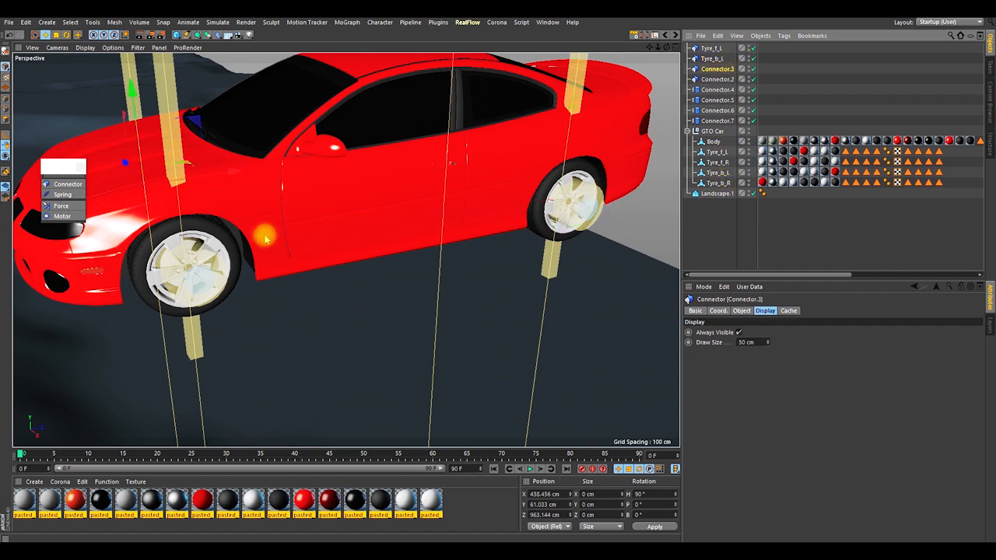
{"action": "right_click_drag", "start_coordinate": [281, 248], "coordinate": [215, 244], "text": "alt"}
{"action": "left_click_drag", "start_coordinate": [216, 244], "coordinate": [498, 230], "text": "alt"}
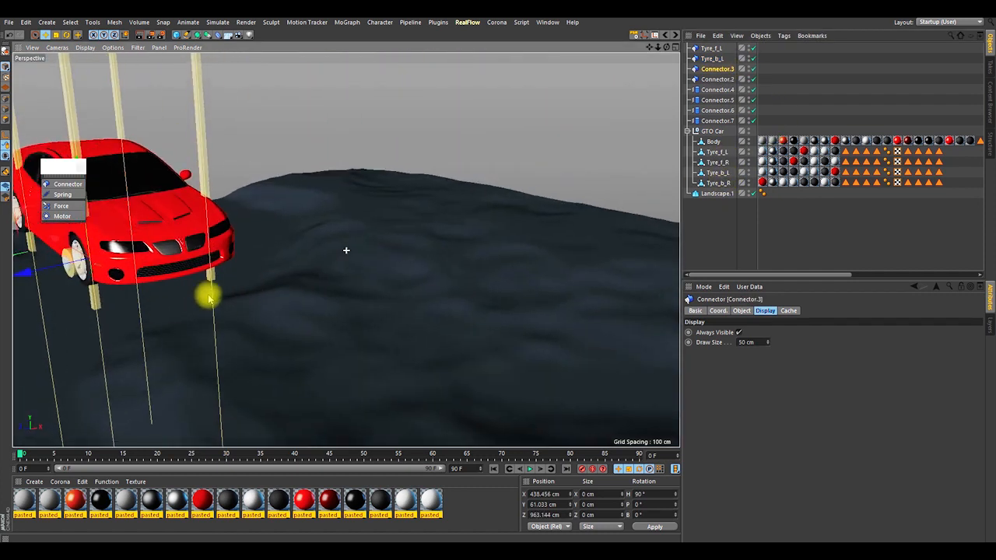
{"action": "middle_click_drag", "start_coordinate": [147, 303], "coordinate": [359, 284], "text": "alt"}
{"action": "left_click_drag", "start_coordinate": [337, 279], "coordinate": [395, 265], "text": "alt"}
{"action": "right_click_drag", "start_coordinate": [336, 230], "coordinate": [363, 249], "text": "alt"}
{"action": "mouse_move", "coordinate": [367, 246]}
{"action": "left_mouse_down", "text": "alt"}
{"action": "mouse_move", "coordinate": [363, 235]}
{"action": "mouse_move", "coordinate": [351, 245]}
{"action": "mouse_move", "coordinate": [362, 255]}
{"action": "left_mouse_up", "text": "alt"}
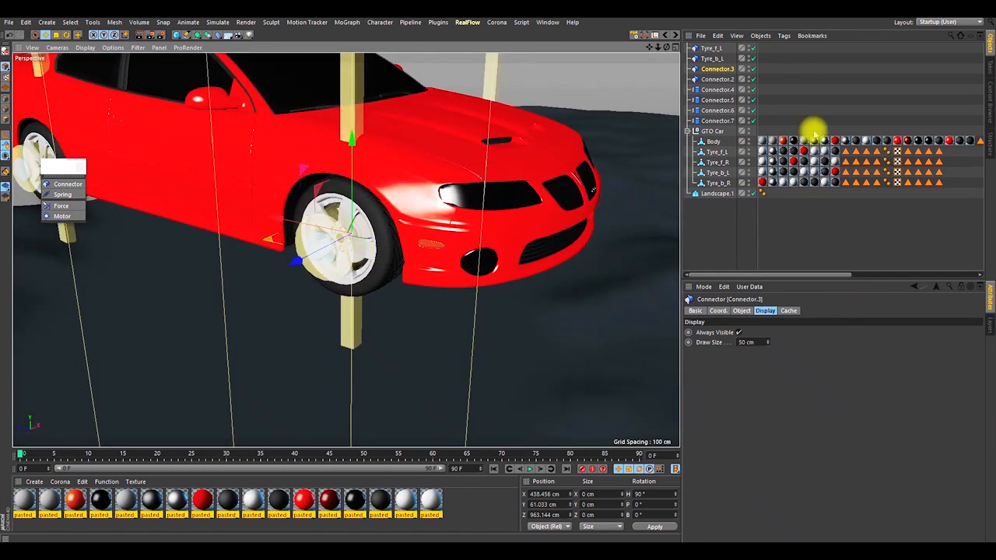
{"action": "left_click", "coordinate": [716, 162]}
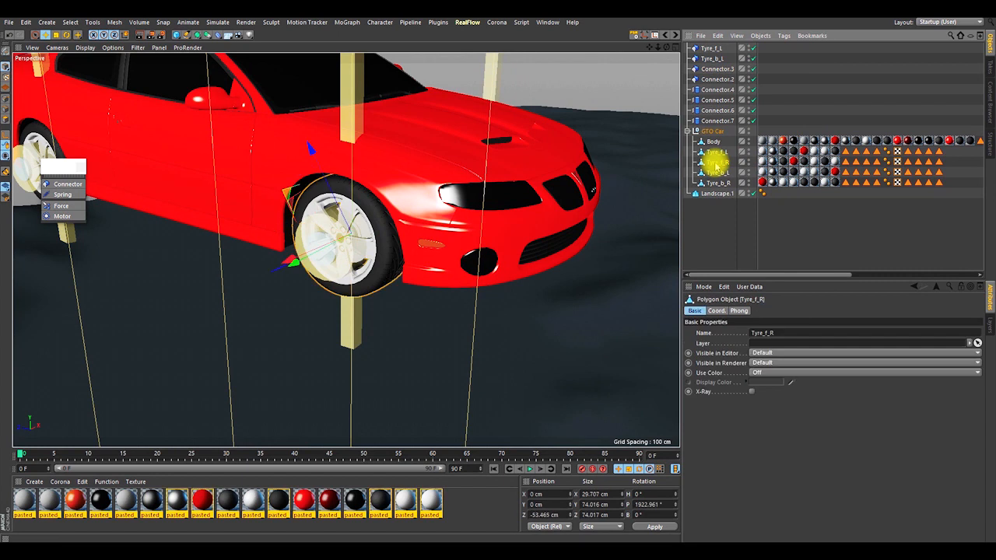
{"action": "double_click", "coordinate": [717, 162]}
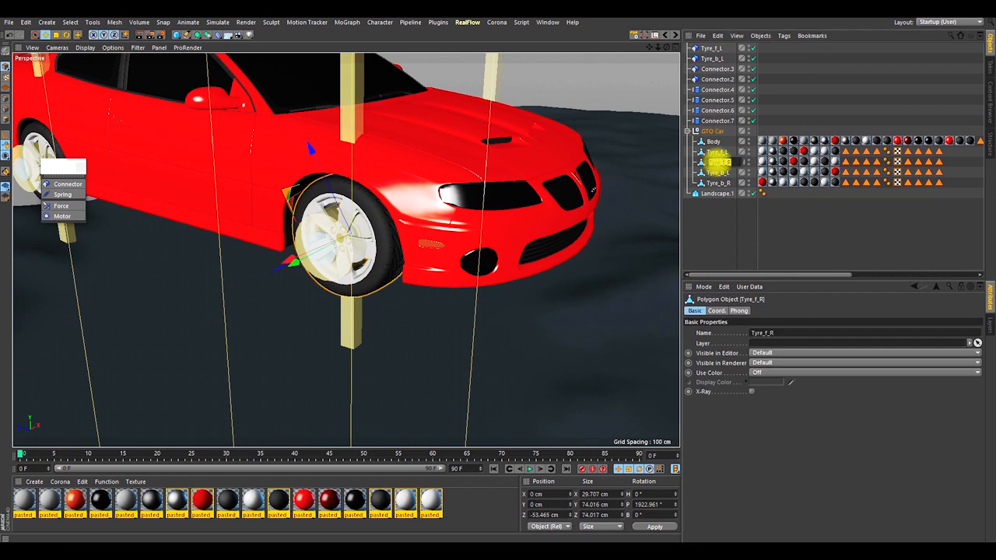
{"action": "double_click", "coordinate": [716, 69]}
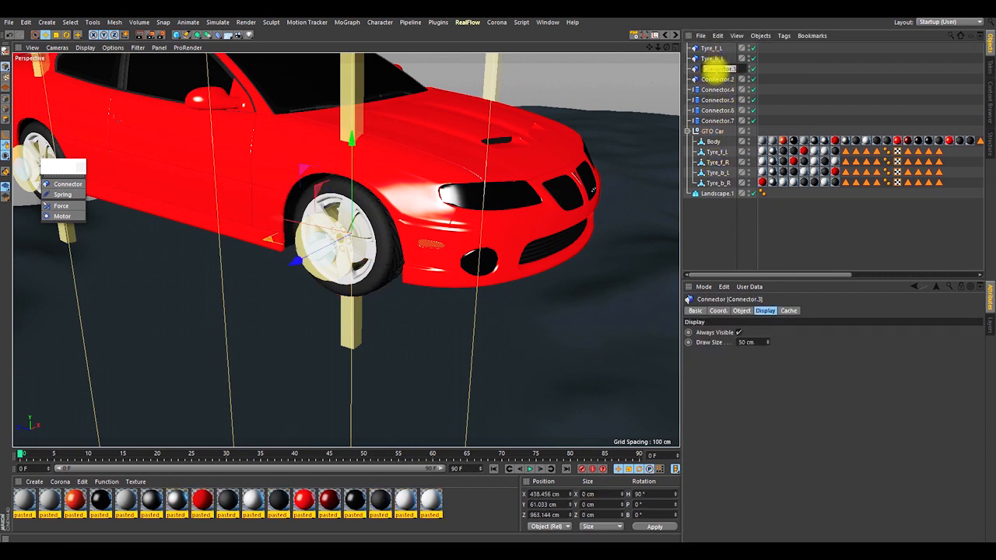
{"action": "key", "text": "Return"}
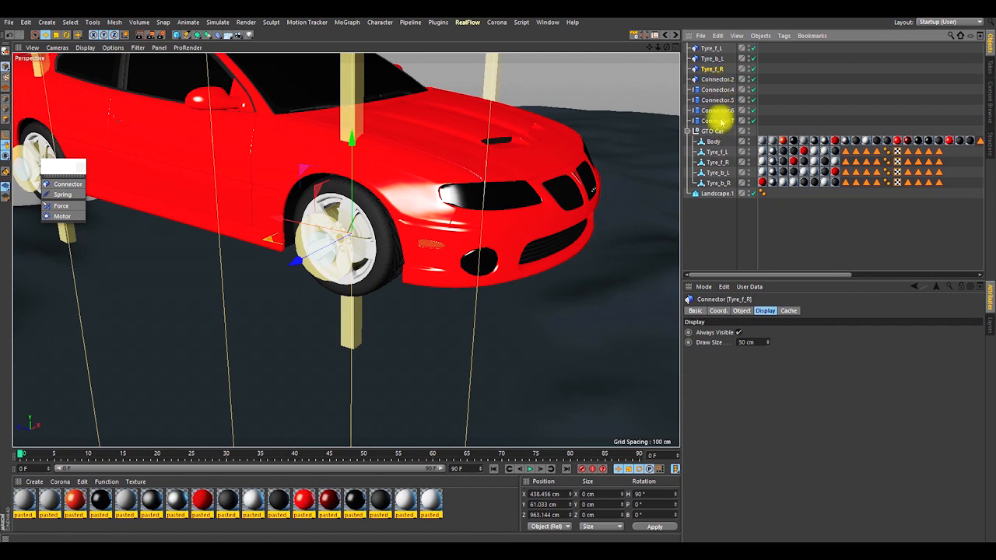
Step: Rename the hinge connector at the rear-right wheel, Connector.2, to Tyre_b_R after its tyre object
{"action": "left_click", "coordinate": [715, 89]}
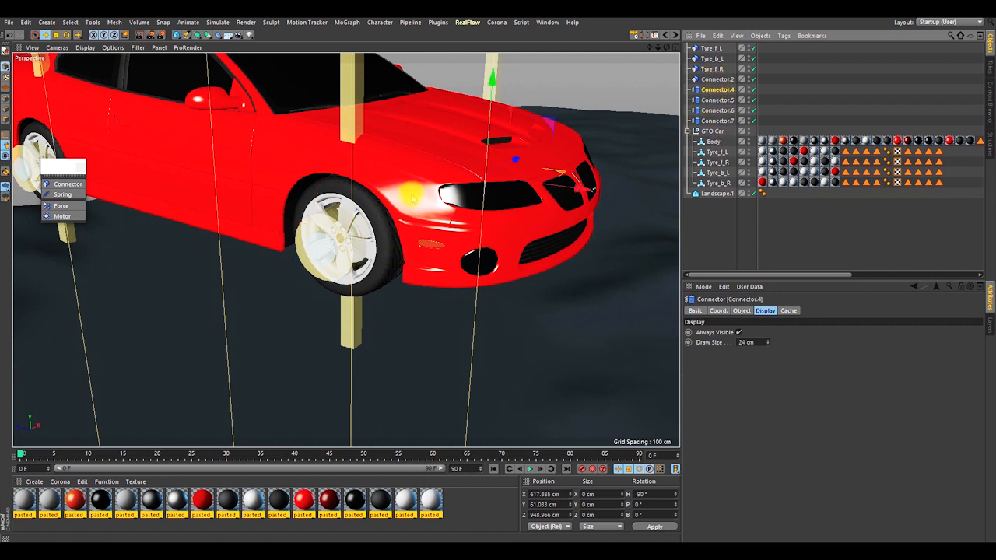
{"action": "scroll", "coordinate": [412, 197], "scroll_direction": "down", "scroll_amount": 3}
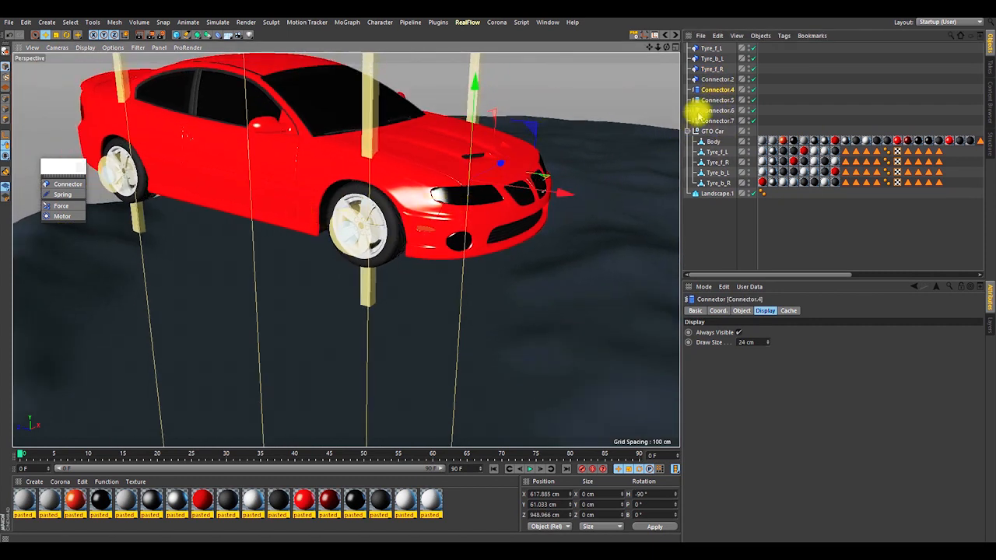
{"action": "left_click", "coordinate": [715, 79]}
{"action": "middle_click_drag", "start_coordinate": [220, 238], "coordinate": [336, 259], "text": "alt"}
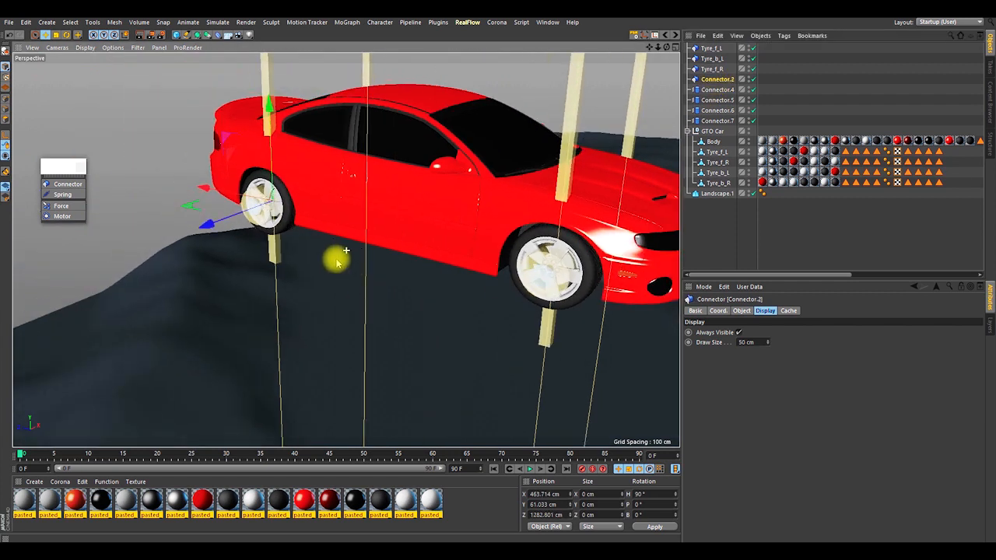
{"action": "left_click", "coordinate": [716, 182]}
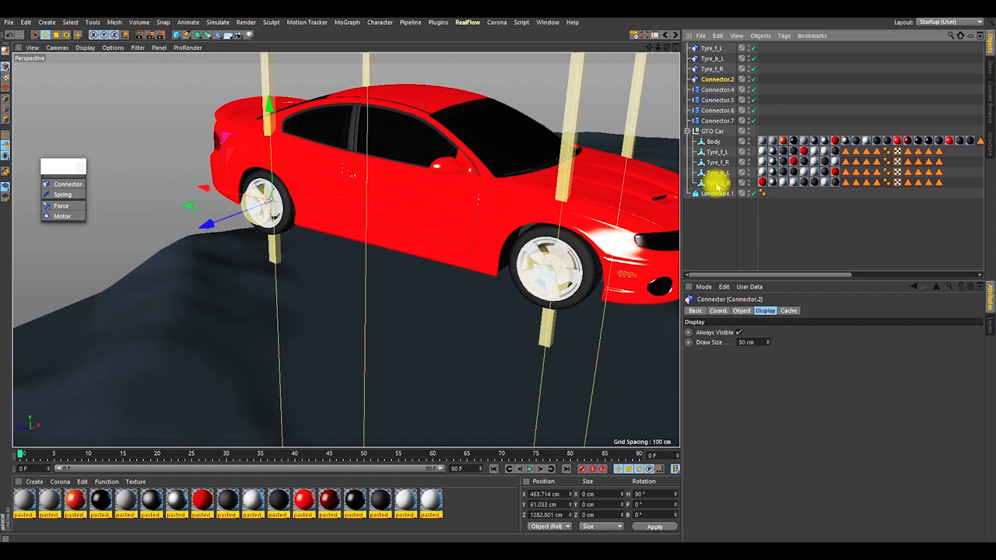
{"action": "double_click", "coordinate": [717, 182]}
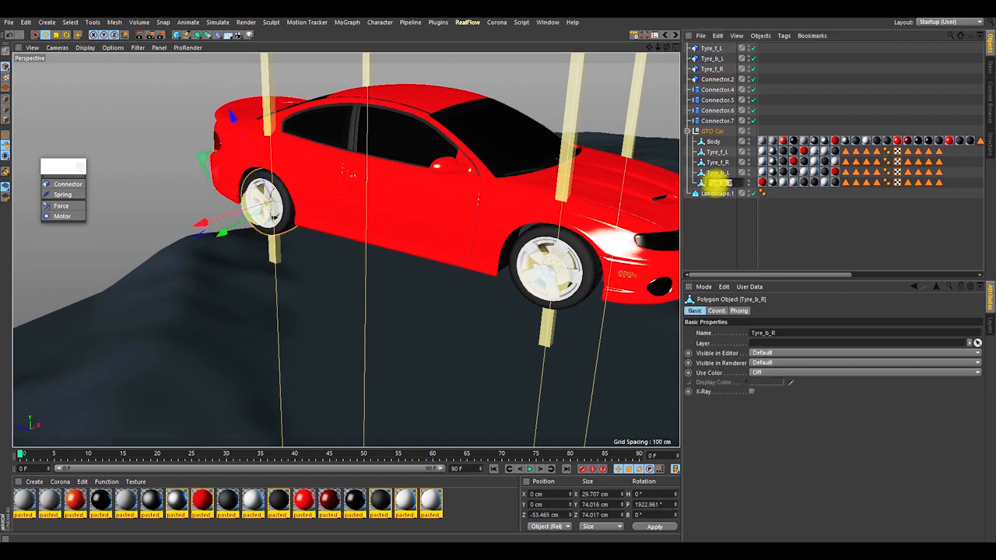
{"action": "left_click", "coordinate": [717, 78]}
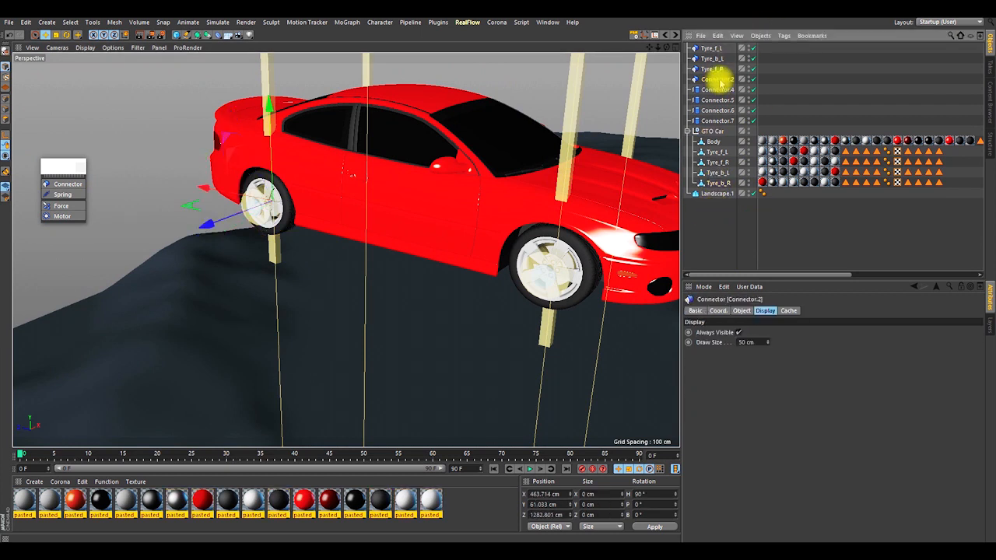
{"action": "double_click", "coordinate": [731, 78]}
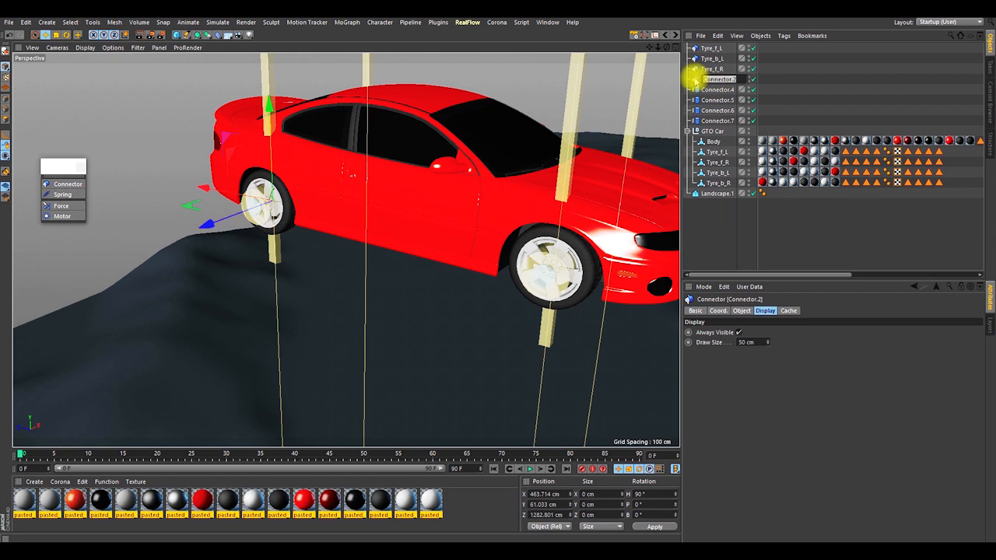
{"action": "key", "text": "Return"}
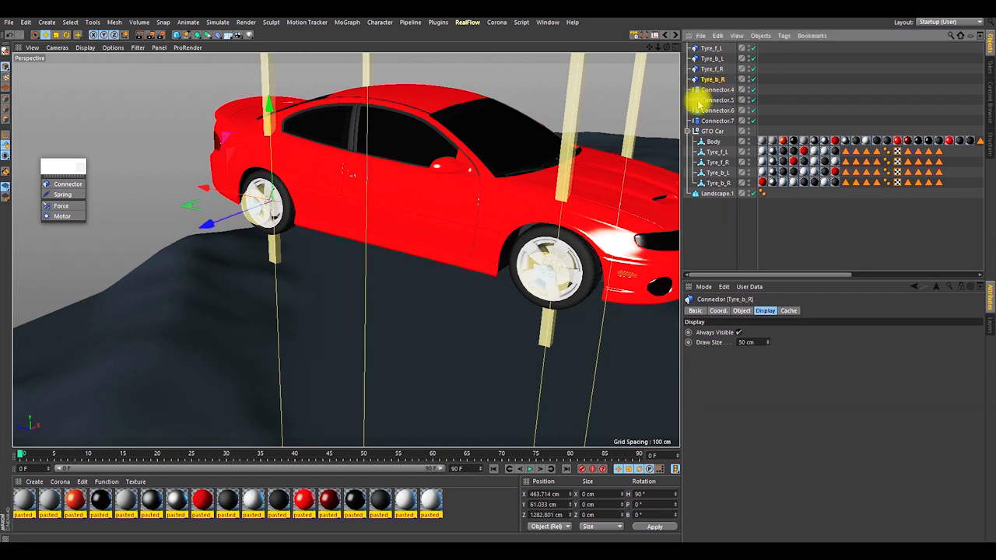
Step: Place the front-left suspension connector, Connector.4, directly below the Tyre_f_L hinge connector and rename it Tyre_f_L
{"action": "left_click", "coordinate": [715, 89]}
{"action": "left_click_drag", "start_coordinate": [473, 222], "coordinate": [379, 220], "text": "alt"}
{"action": "middle_click_drag", "start_coordinate": [652, 259], "coordinate": [565, 249], "text": "alt"}
{"action": "left_click_drag", "start_coordinate": [634, 261], "coordinate": [550, 251], "text": "alt"}
{"action": "middle_click_drag", "start_coordinate": [549, 251], "coordinate": [421, 236], "text": "alt"}
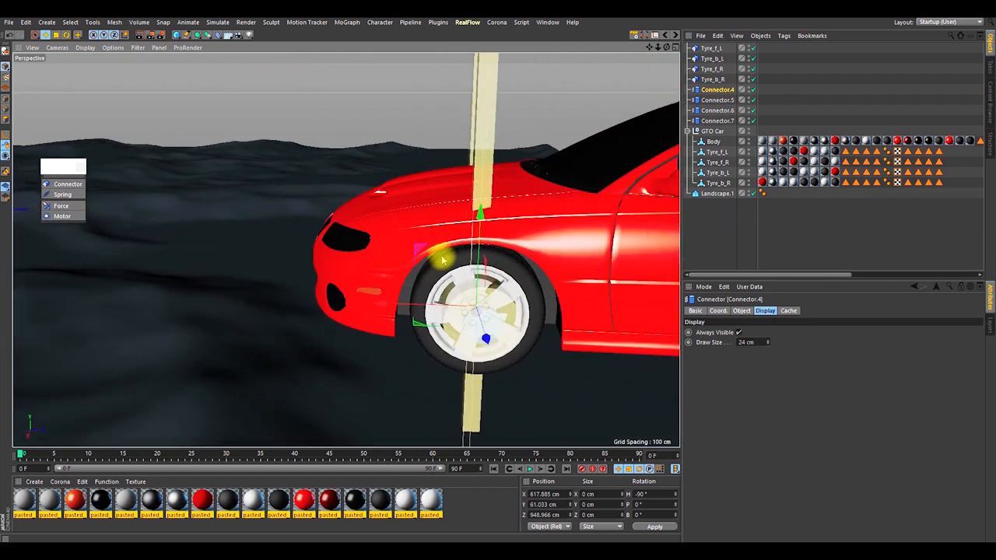
{"action": "left_click_drag", "start_coordinate": [439, 256], "coordinate": [484, 260], "text": "alt"}
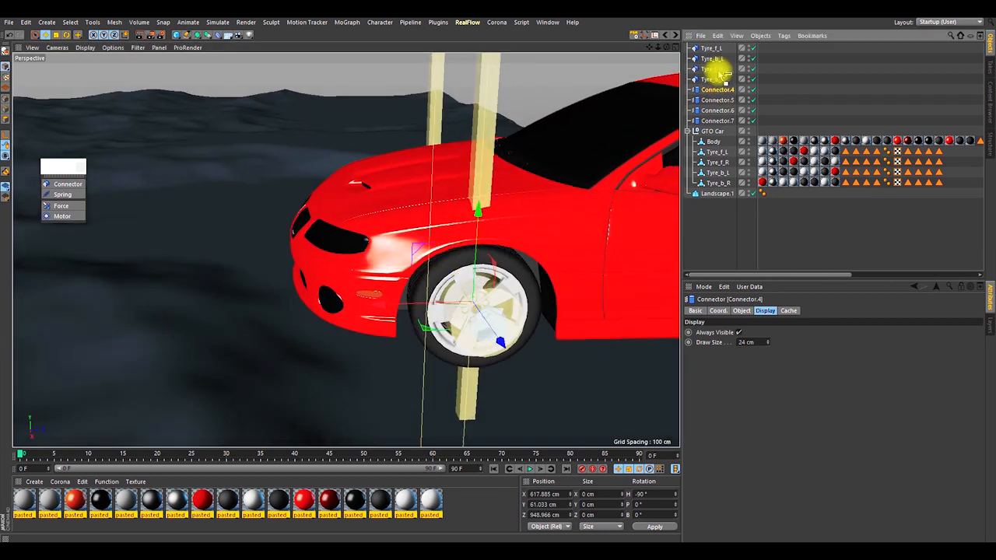
{"action": "left_click", "coordinate": [714, 49]}
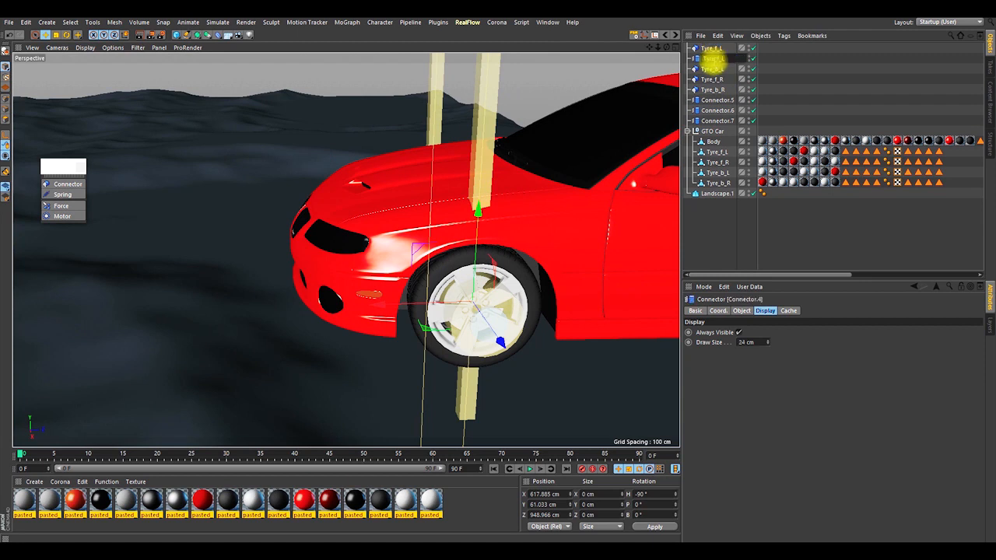
{"action": "key", "text": "Return"}
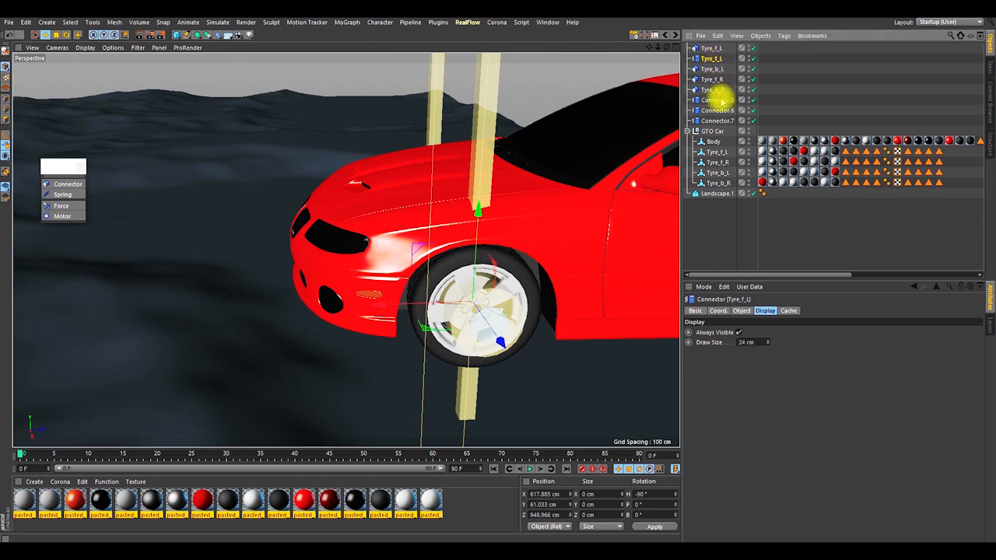
Step: Move Connector.5 directly below the Tyre_b_L hinge connector and Connector.6 directly below the Tyre_f_R hinge connector
{"action": "left_click_drag", "start_coordinate": [714, 76], "coordinate": [715, 79]}
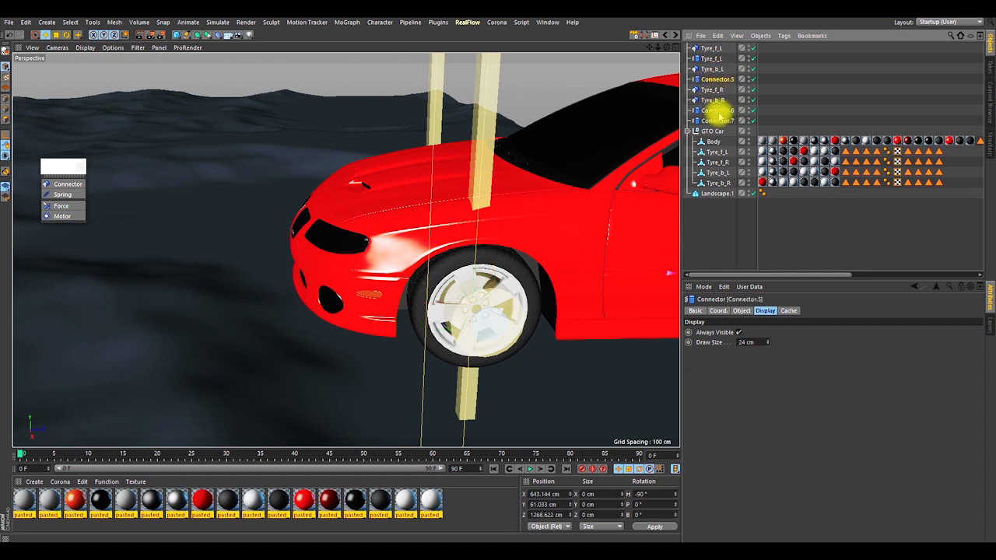
{"action": "left_click", "coordinate": [715, 99]}
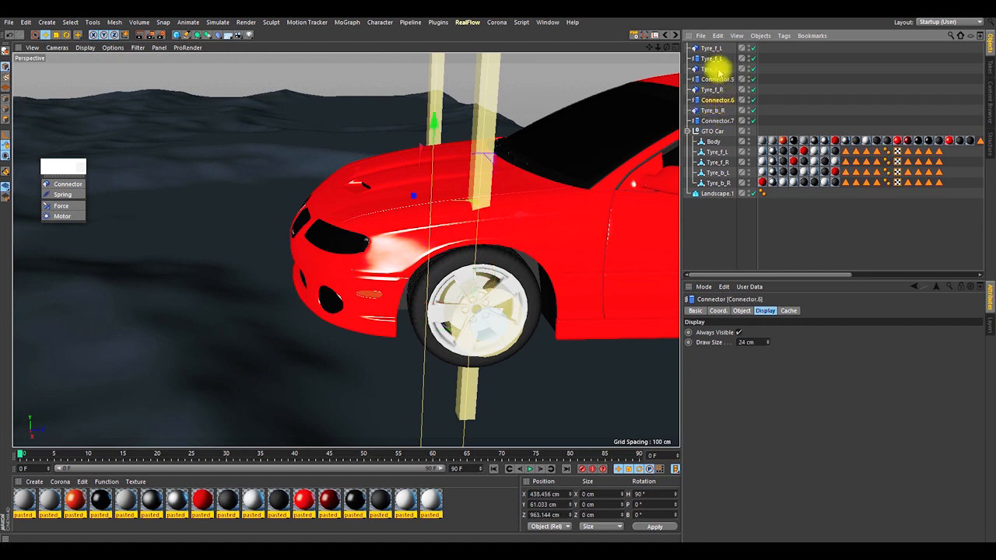
Step: Rename the rear-left suspension connector, Connector.5, to Tyre_b_L and open the name of Connector.6 for editing
{"action": "left_click", "coordinate": [708, 69]}
{"action": "middle_click_drag", "start_coordinate": [471, 228], "coordinate": [347, 230], "text": "alt"}
{"action": "right_click_drag", "start_coordinate": [417, 276], "coordinate": [382, 222], "text": "alt"}
{"action": "left_click_drag", "start_coordinate": [382, 223], "coordinate": [473, 214], "text": "alt"}
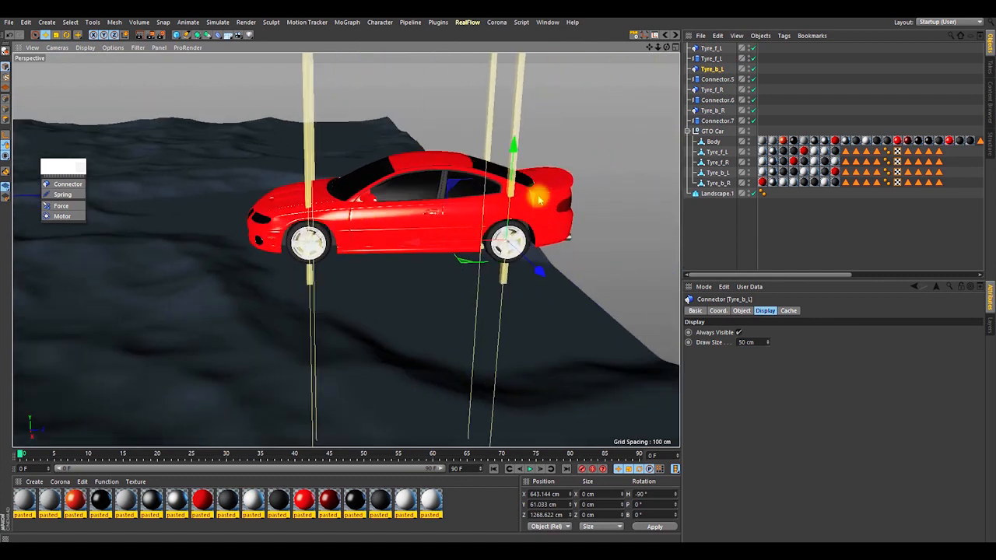
{"action": "right_click_drag", "start_coordinate": [505, 215], "coordinate": [520, 196], "text": "alt"}
{"action": "left_click", "coordinate": [712, 79]}
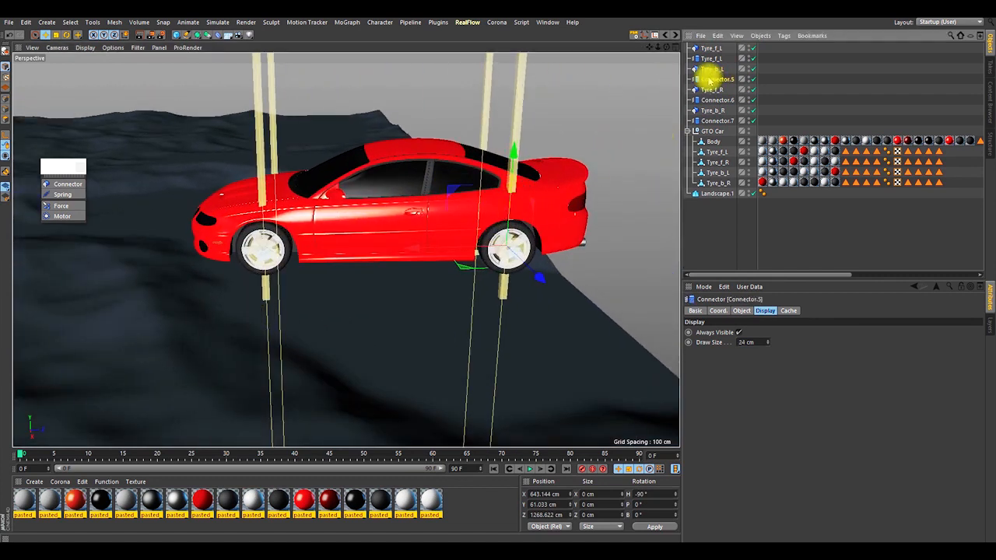
{"action": "double_click", "coordinate": [712, 69]}
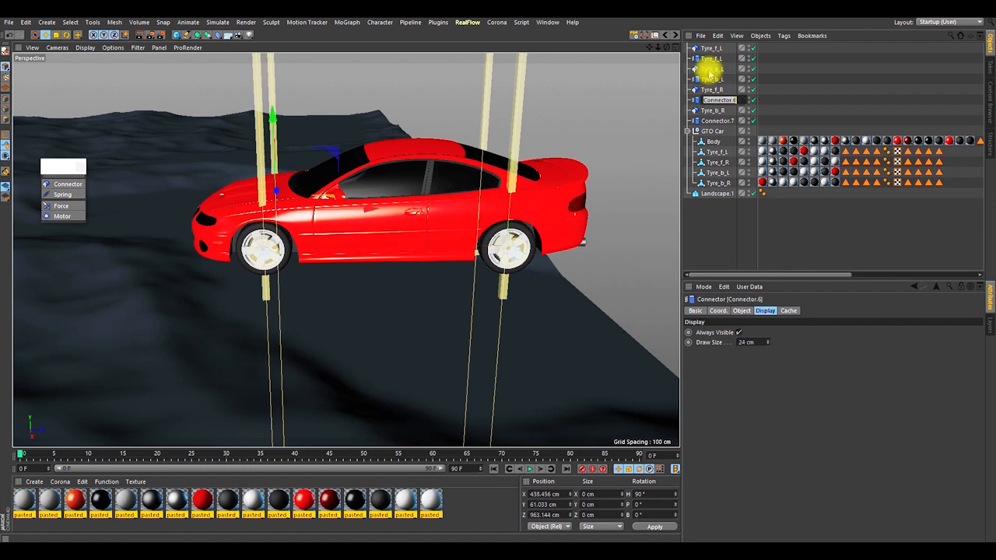
Step: Rename the suspension connector Connector.6 to Tyre_f_R and Connector.7 to Tyre_b_R
{"action": "type", "text": "Tyre_f_R"}
{"action": "key", "text": "Down"}
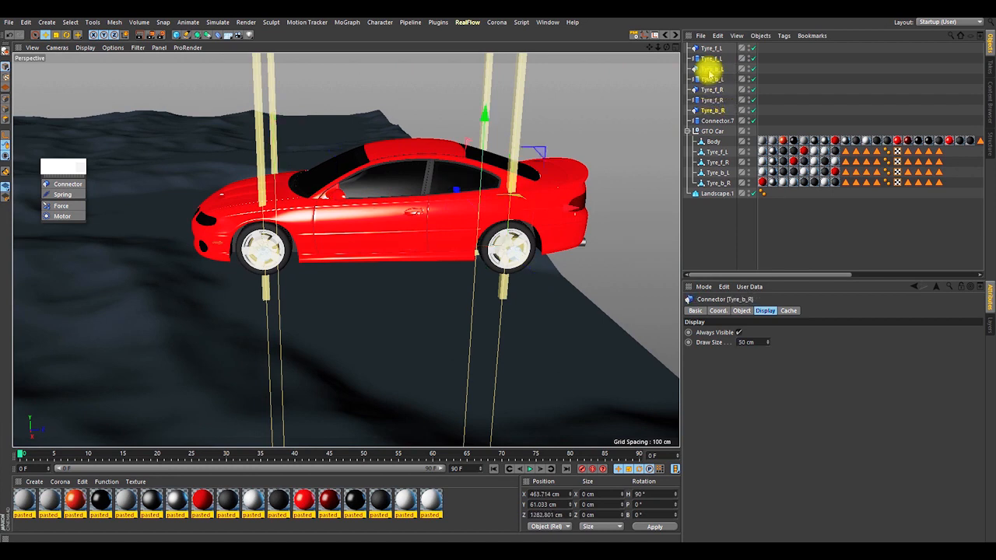
{"action": "key", "text": "Return"}
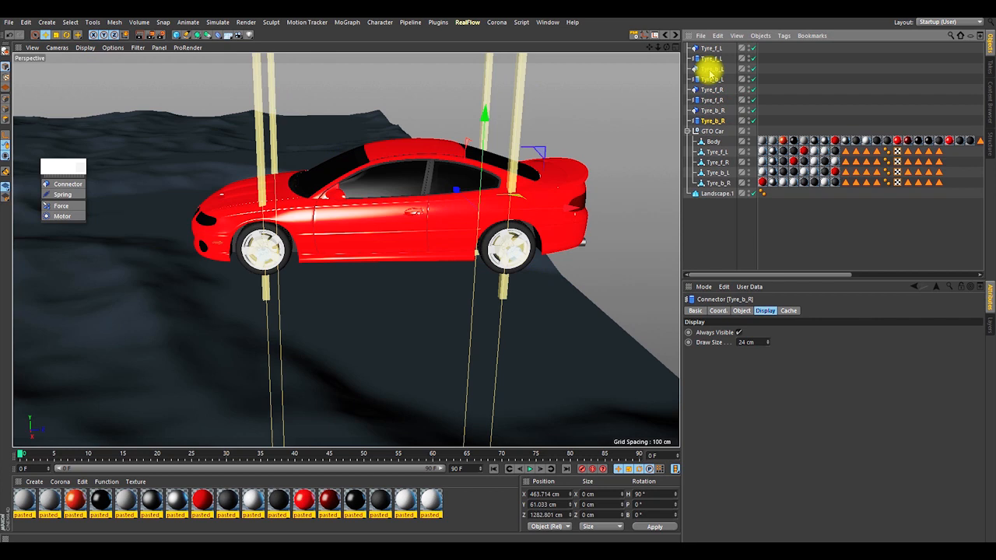
Step: Add a dynamics Motor object to the scene for driving the car's rear wheels
{"action": "left_click_drag", "start_coordinate": [462, 284], "coordinate": [536, 144], "text": "alt"}
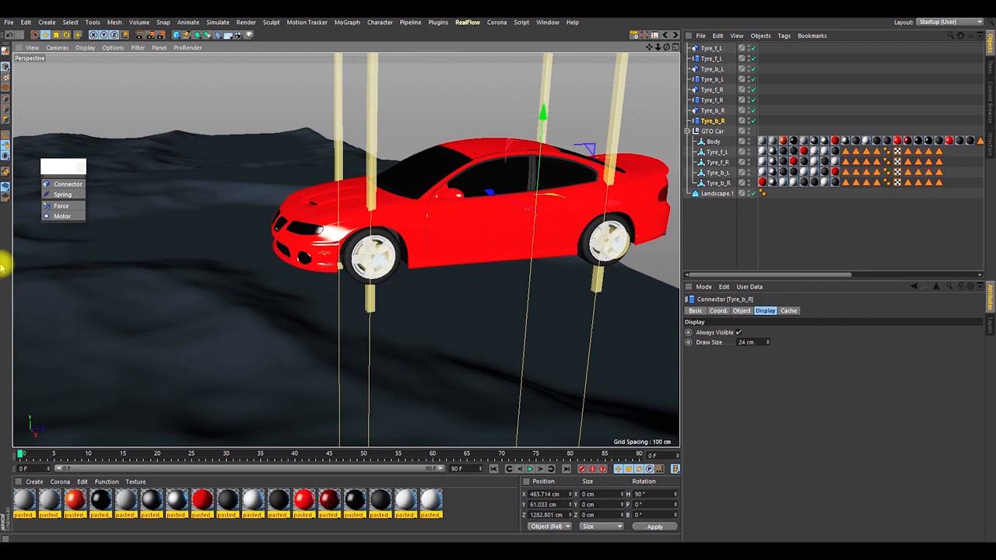
{"action": "left_click", "coordinate": [65, 217]}
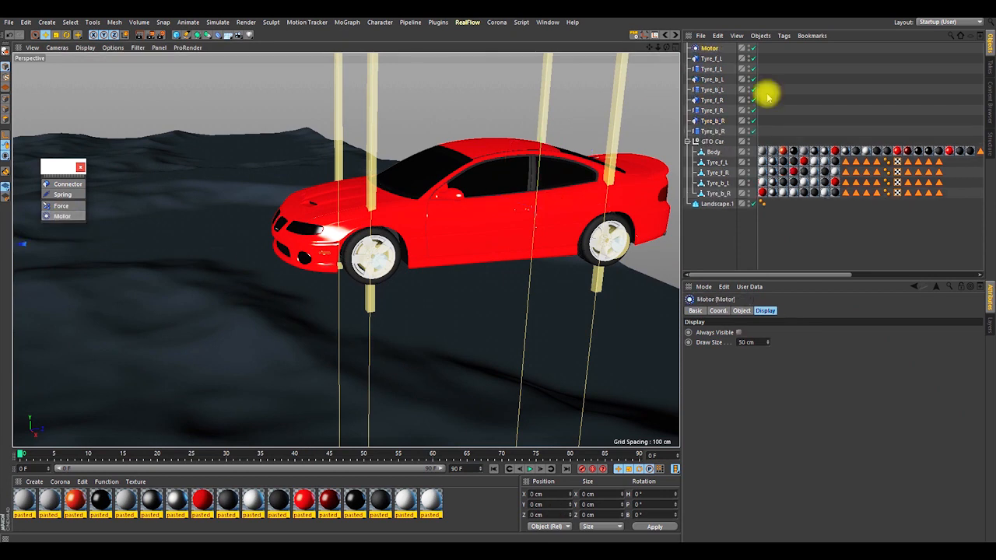
{"action": "left_click_drag", "start_coordinate": [415, 255], "coordinate": [477, 273], "text": "alt"}
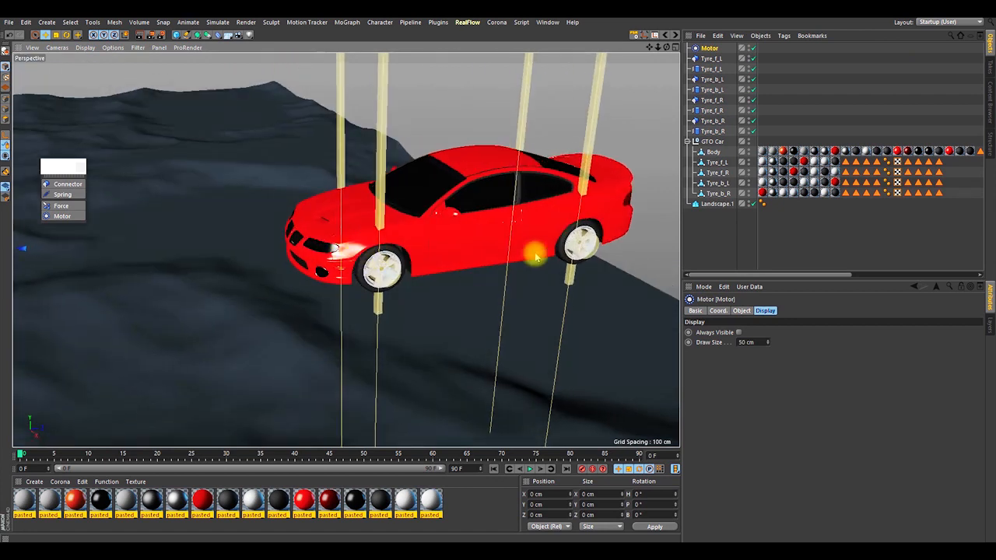
{"action": "left_click_drag", "start_coordinate": [560, 263], "coordinate": [492, 206], "text": "alt"}
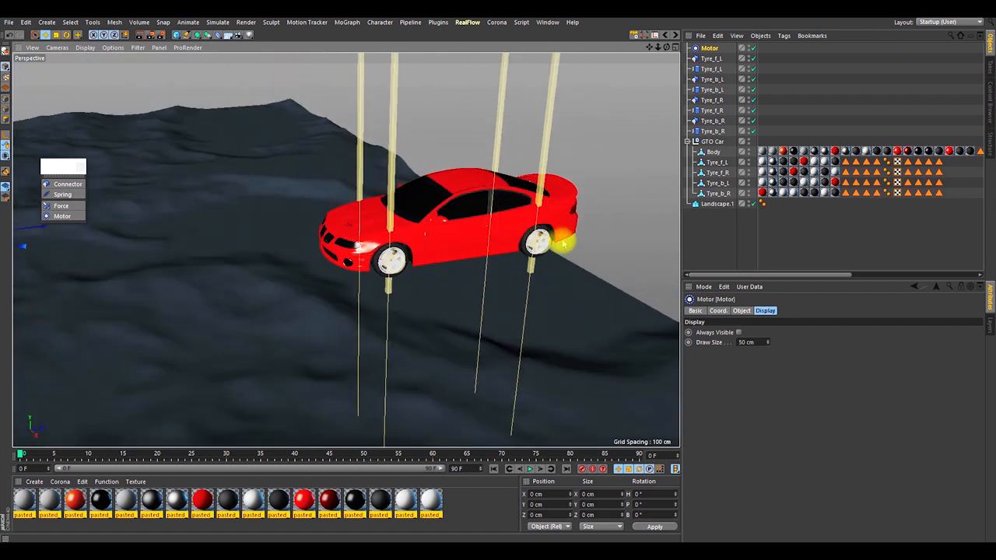
{"action": "left_click_drag", "start_coordinate": [519, 255], "coordinate": [309, 273], "text": "alt"}
{"action": "middle_click_drag", "start_coordinate": [309, 272], "coordinate": [344, 273], "text": "alt"}
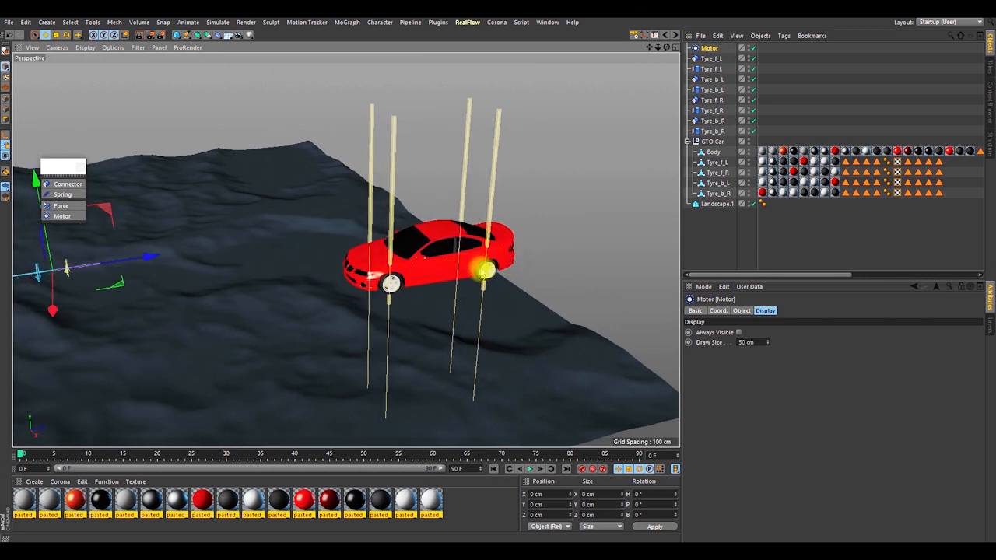
{"action": "scroll", "coordinate": [483, 270], "scroll_direction": "up", "scroll_amount": 3}
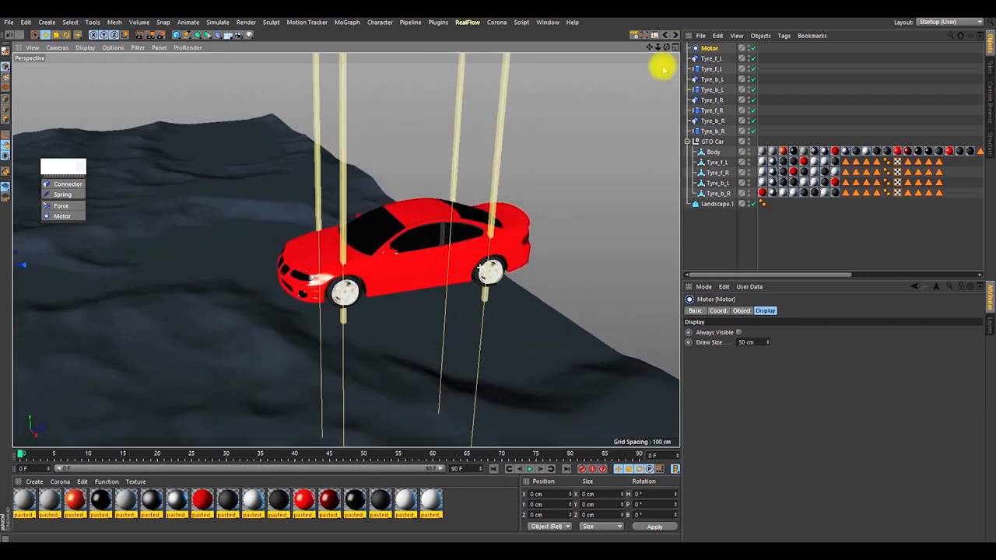
Step: Align the motor with the Tyre_b_L hinge by nesting it there, resetting its transform and returning it to the top level of the hierarchy
{"action": "left_click", "coordinate": [713, 80]}
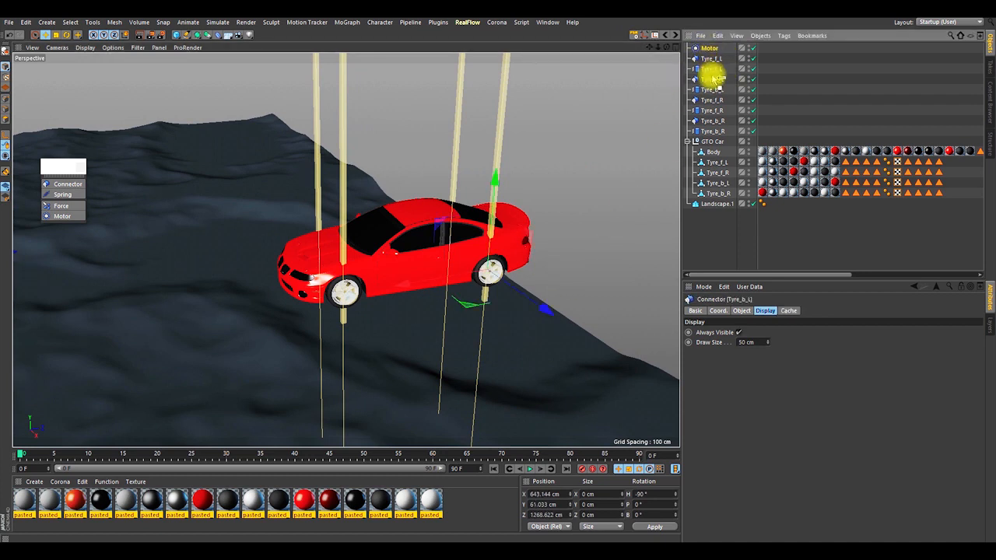
{"action": "left_click_drag", "start_coordinate": [716, 84], "coordinate": [715, 80]}
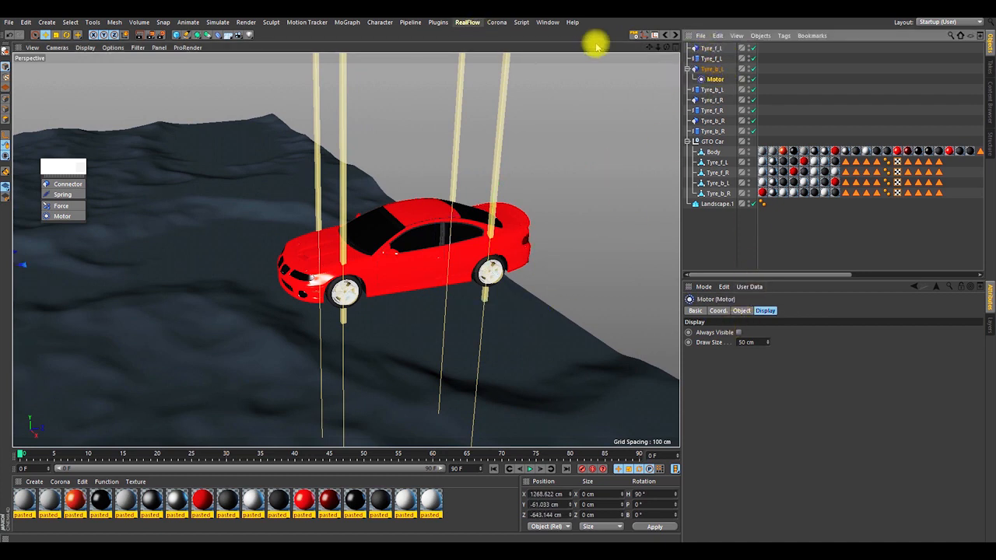
{"action": "left_click", "coordinate": [634, 38]}
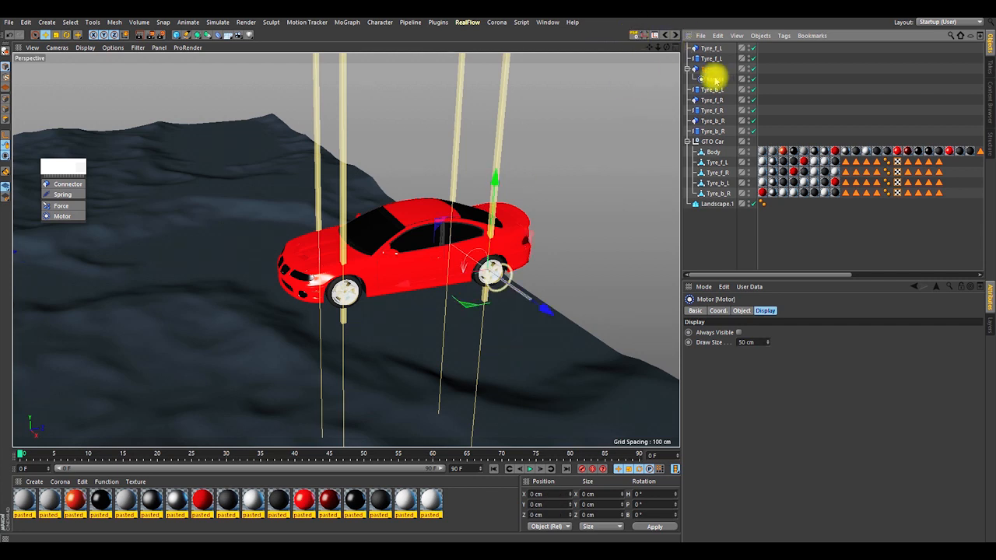
{"action": "left_click_drag", "start_coordinate": [709, 47], "coordinate": [706, 51]}
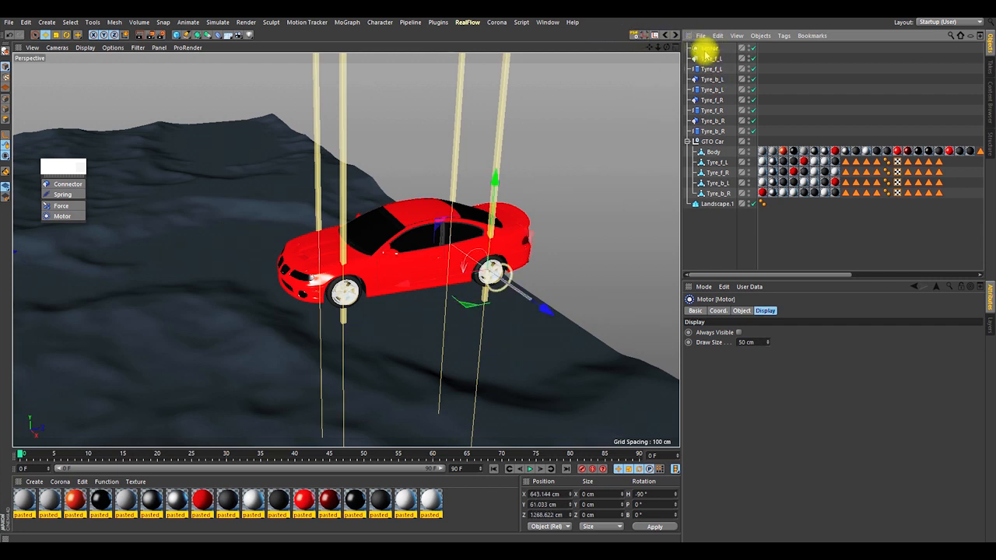
Step: Make the motor at the rear-left wheel always visible in the viewport
{"action": "scroll", "coordinate": [501, 269], "scroll_direction": "up", "scroll_amount": 6}
{"action": "left_click_drag", "start_coordinate": [500, 272], "coordinate": [568, 234], "text": "alt"}
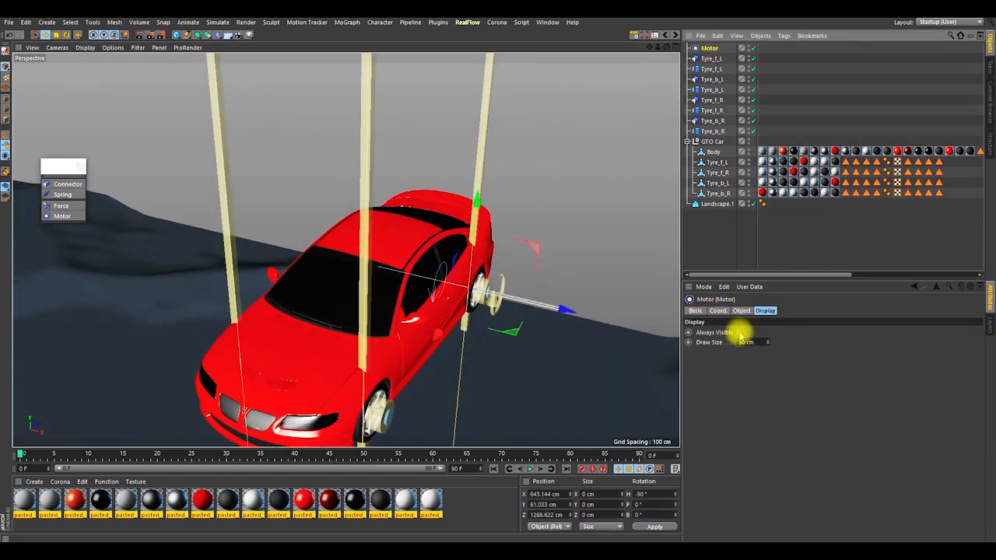
{"action": "left_click", "coordinate": [842, 229]}
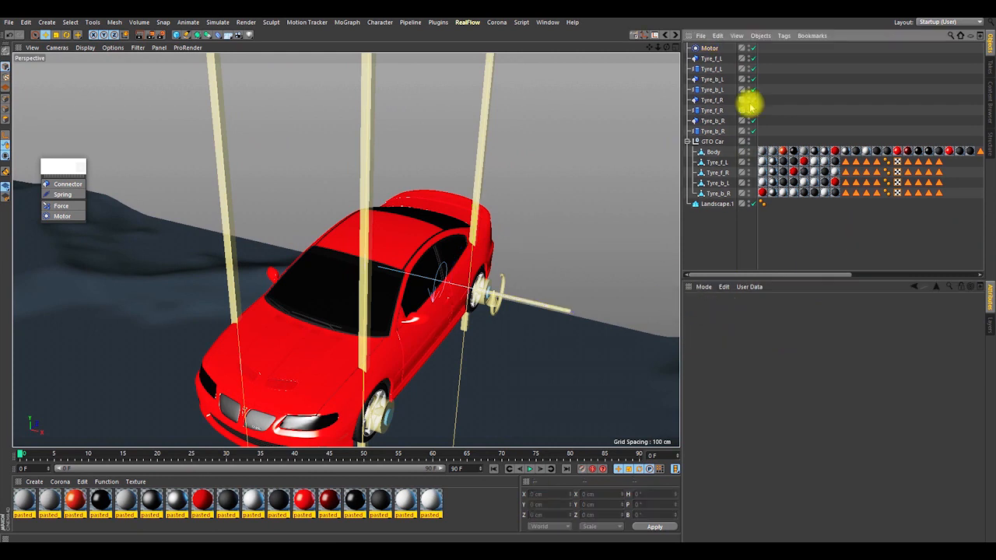
{"action": "left_click", "coordinate": [709, 48]}
{"action": "left_click_drag", "start_coordinate": [501, 233], "coordinate": [406, 233], "text": "alt"}
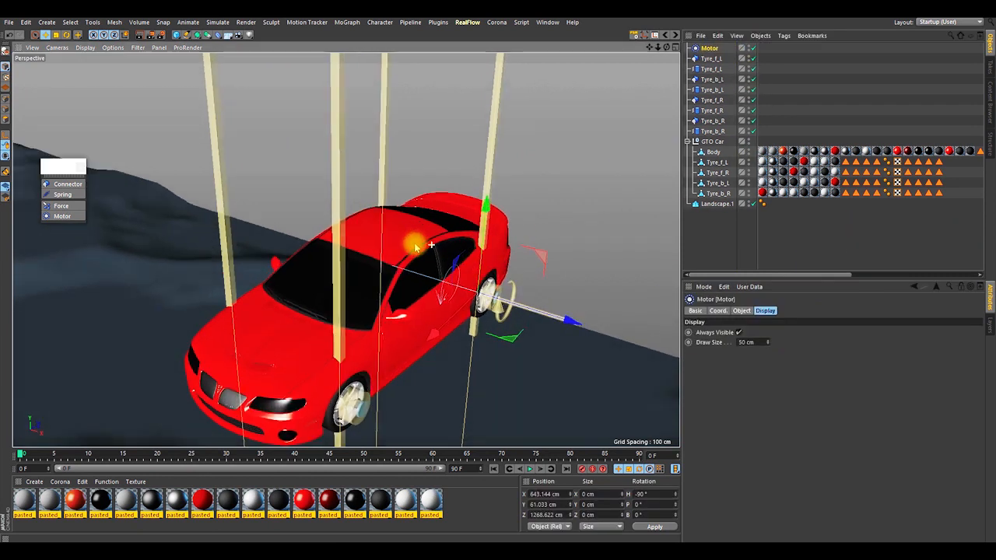
Step: Duplicate the motor and align the copy, Motor.1, with the Tyre_b_R hinge connector, keeping it at the top level under Motor
{"action": "left_click", "coordinate": [712, 52]}
{"action": "left_click_drag", "start_coordinate": [712, 58], "coordinate": [711, 64], "text": "ctrl"}
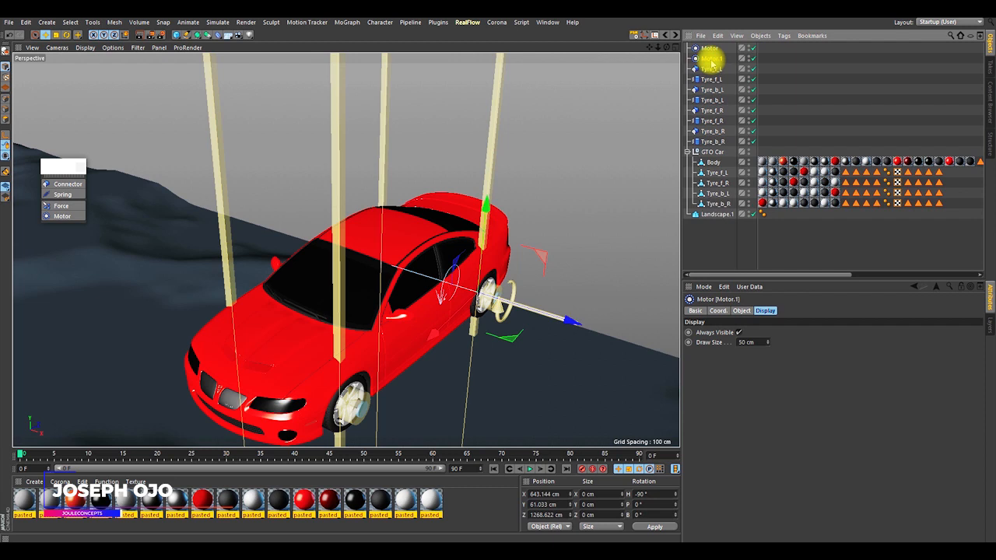
{"action": "left_click_drag", "start_coordinate": [377, 288], "coordinate": [294, 315], "text": "alt"}
{"action": "scroll", "coordinate": [294, 315], "scroll_direction": "up", "scroll_amount": 3}
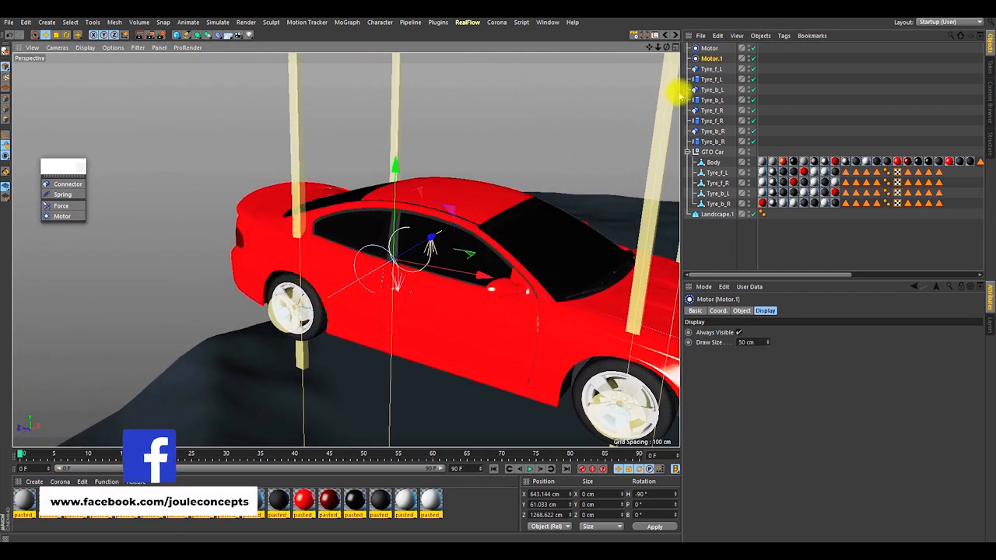
{"action": "left_click", "coordinate": [714, 58]}
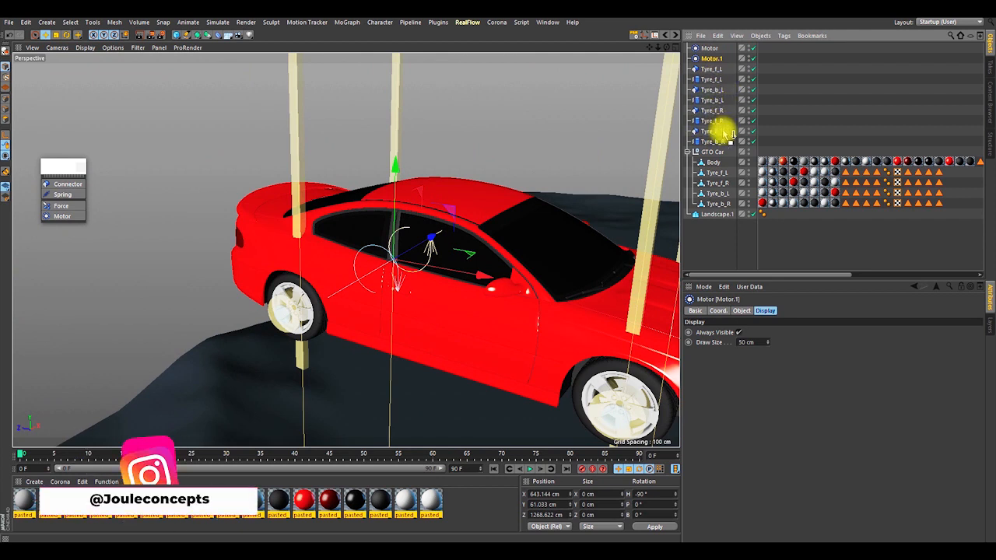
{"action": "left_click_drag", "start_coordinate": [710, 132], "coordinate": [711, 132]}
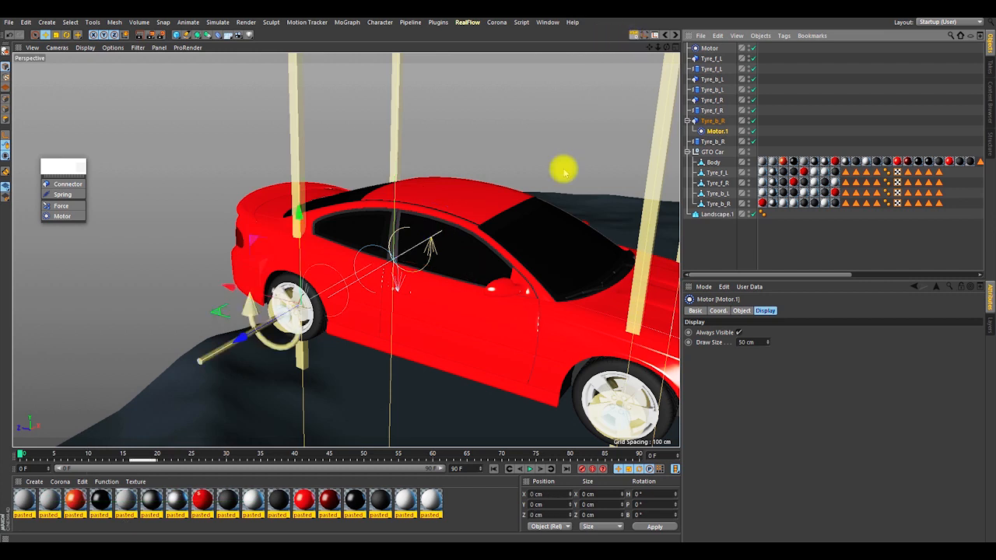
{"action": "left_click_drag", "start_coordinate": [706, 59], "coordinate": [705, 53]}
Step: Rotate Motor.1 at the rear-right wheel to a heading of -90° to match the rear-left motor's direction
{"action": "left_click_drag", "start_coordinate": [386, 273], "coordinate": [549, 295], "text": "alt"}
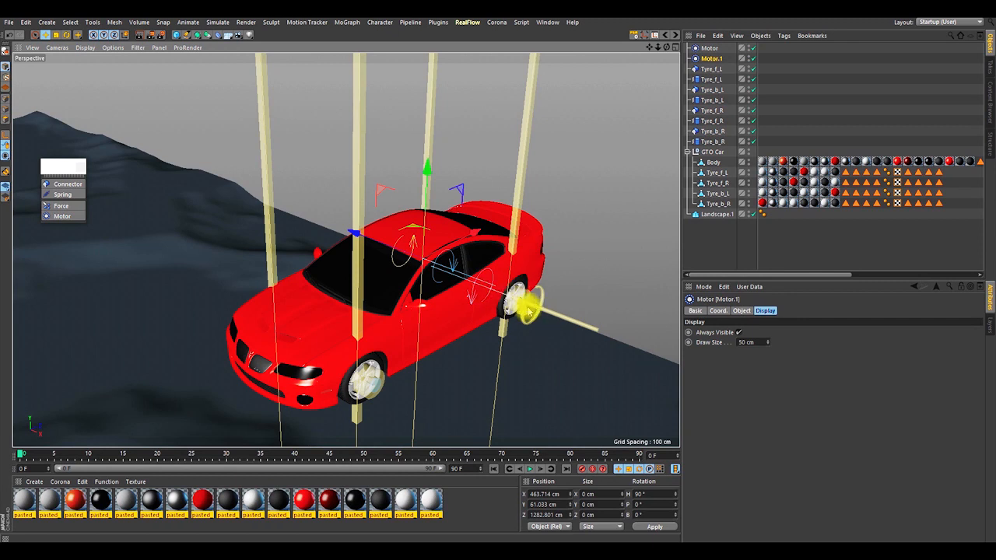
{"action": "right_click_drag", "start_coordinate": [520, 311], "coordinate": [526, 185], "text": "alt"}
{"action": "left_click_drag", "start_coordinate": [521, 295], "coordinate": [559, 296], "text": "alt"}
{"action": "right_click_drag", "start_coordinate": [552, 291], "coordinate": [408, 264], "text": "alt"}
{"action": "left_click_drag", "start_coordinate": [459, 255], "coordinate": [540, 265], "text": "alt"}
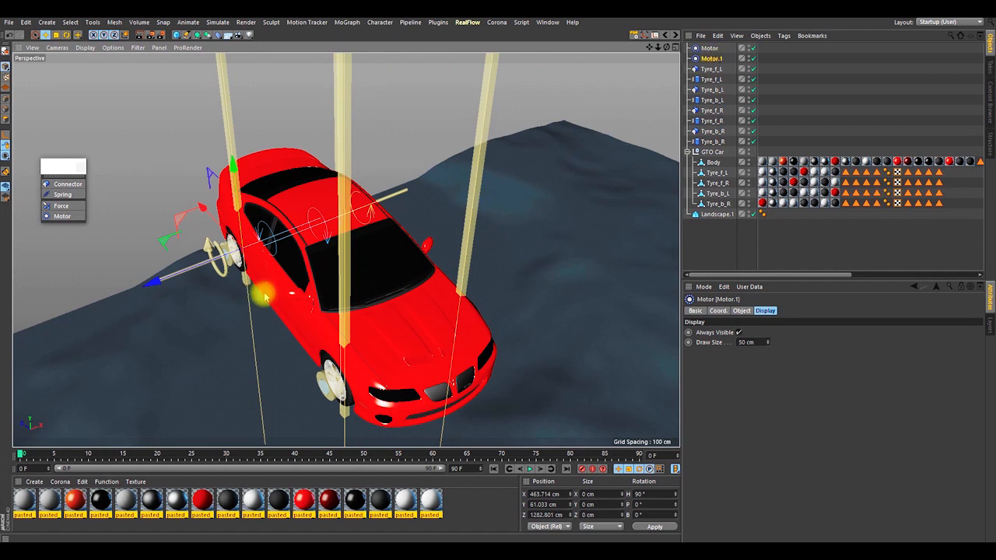
{"action": "key", "text": "r"}
{"action": "left_click_drag", "start_coordinate": [256, 285], "coordinate": [218, 171]}
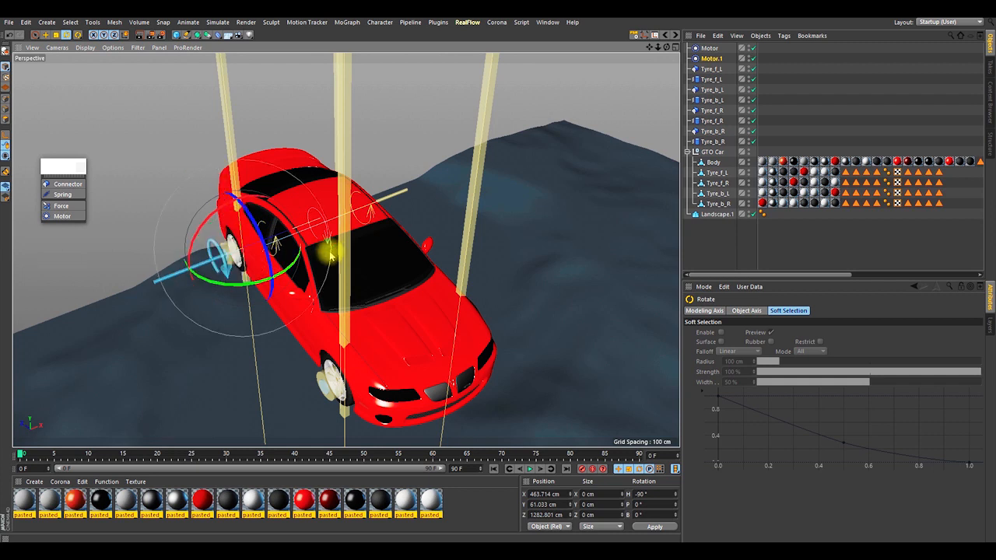
{"action": "scroll", "coordinate": [329, 251], "scroll_direction": "down", "scroll_amount": 5}
{"action": "left_click_drag", "start_coordinate": [319, 272], "coordinate": [366, 329], "text": "alt"}
{"action": "scroll", "coordinate": [370, 311], "scroll_direction": "up", "scroll_amount": 5}
{"action": "left_click_drag", "start_coordinate": [401, 217], "coordinate": [444, 282], "text": "alt"}
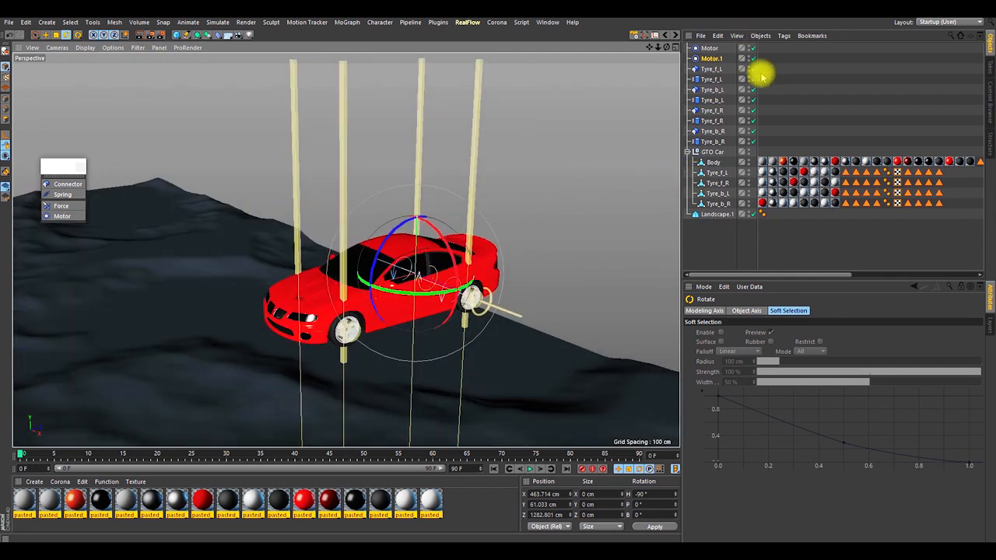
Step: Set Body as Object A for both motors and all eight hinge and suspension connectors
{"action": "left_click", "coordinate": [708, 47]}
{"action": "left_click", "coordinate": [710, 141], "text": "shift"}
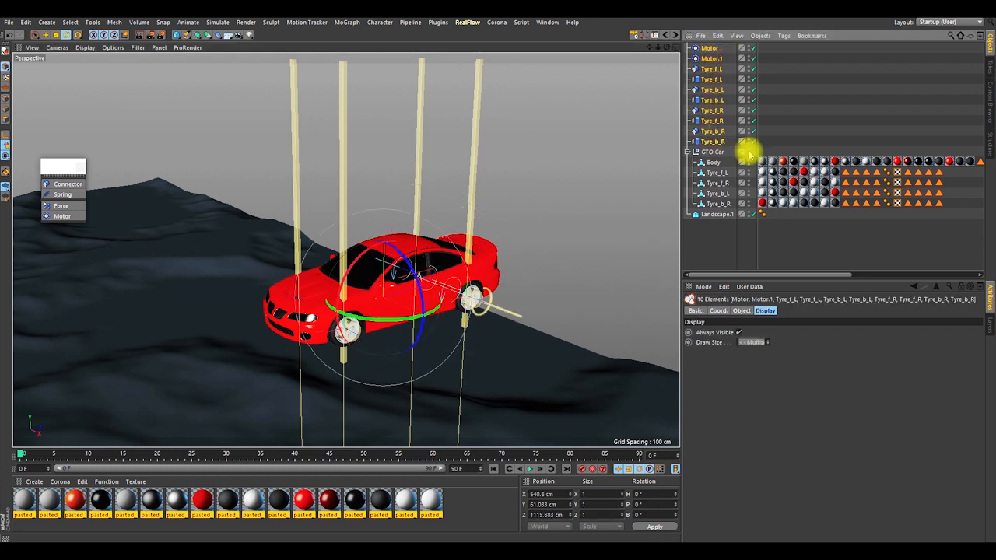
{"action": "left_click", "coordinate": [740, 310]}
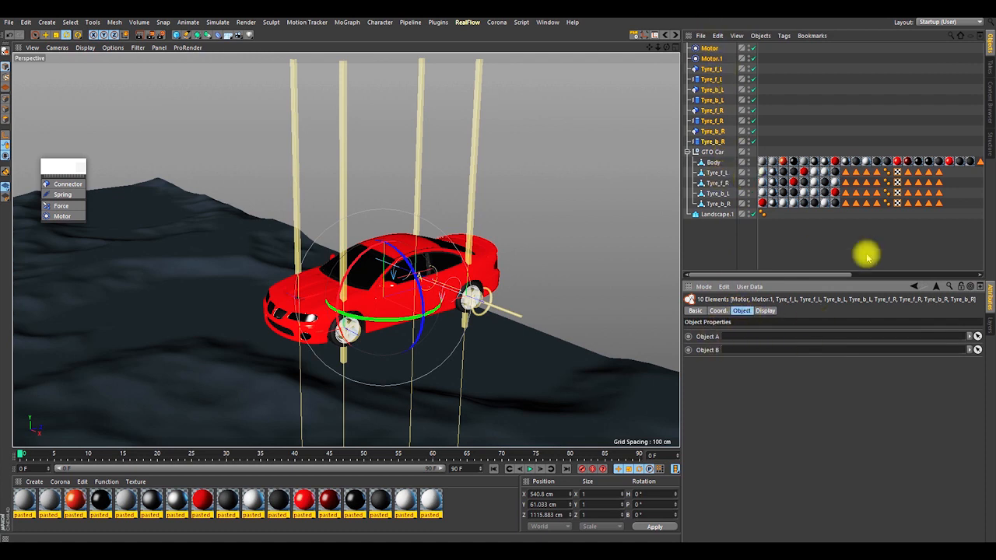
{"action": "left_click", "coordinate": [709, 162]}
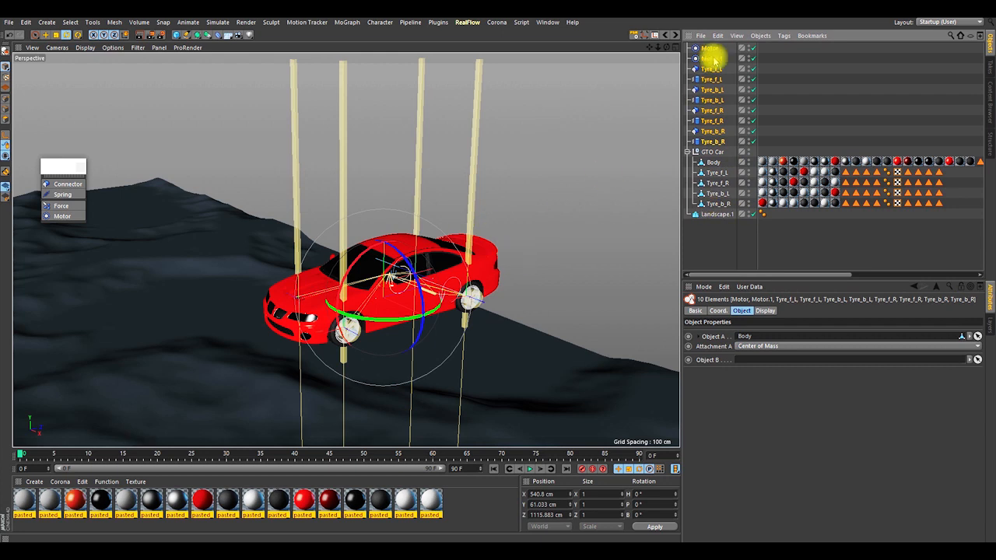
{"action": "left_click", "coordinate": [816, 71]}
Step: Identify the tyre object at the first motor's wheel and copy its name, Tyre_b_L
{"action": "left_click", "coordinate": [710, 48]}
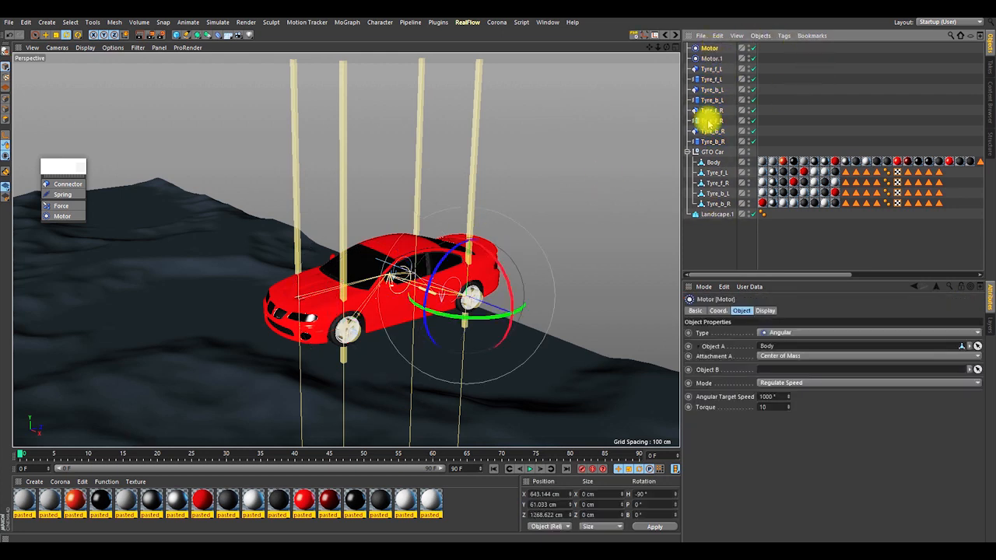
{"action": "middle_click_drag", "start_coordinate": [527, 287], "coordinate": [478, 292], "text": "alt"}
{"action": "left_click_drag", "start_coordinate": [439, 294], "coordinate": [388, 324], "text": "alt"}
{"action": "right_click_drag", "start_coordinate": [413, 307], "coordinate": [442, 223], "text": "alt"}
{"action": "left_click_drag", "start_coordinate": [422, 283], "coordinate": [382, 253], "text": "alt"}
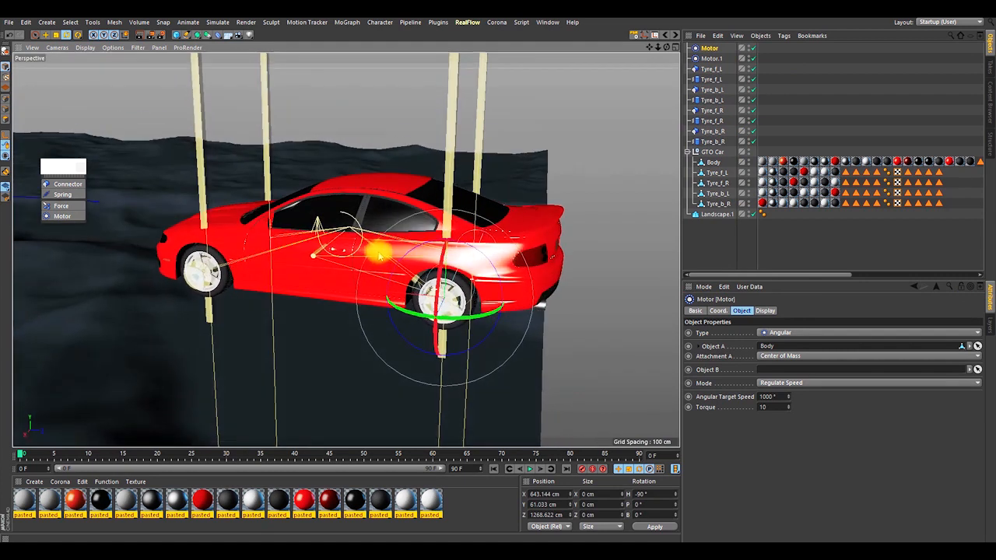
{"action": "right_click_drag", "start_coordinate": [464, 279], "coordinate": [472, 186], "text": "alt"}
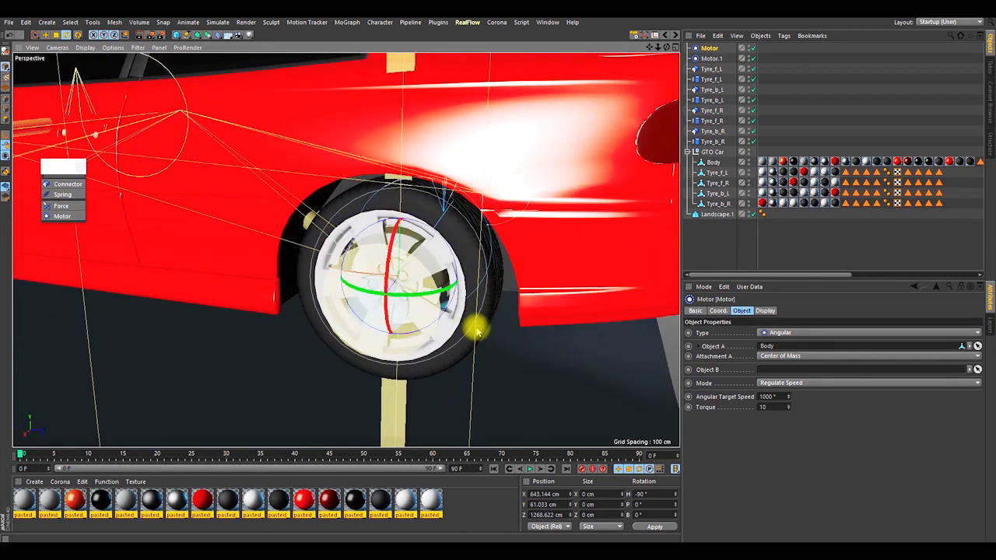
{"action": "left_click", "coordinate": [478, 358]}
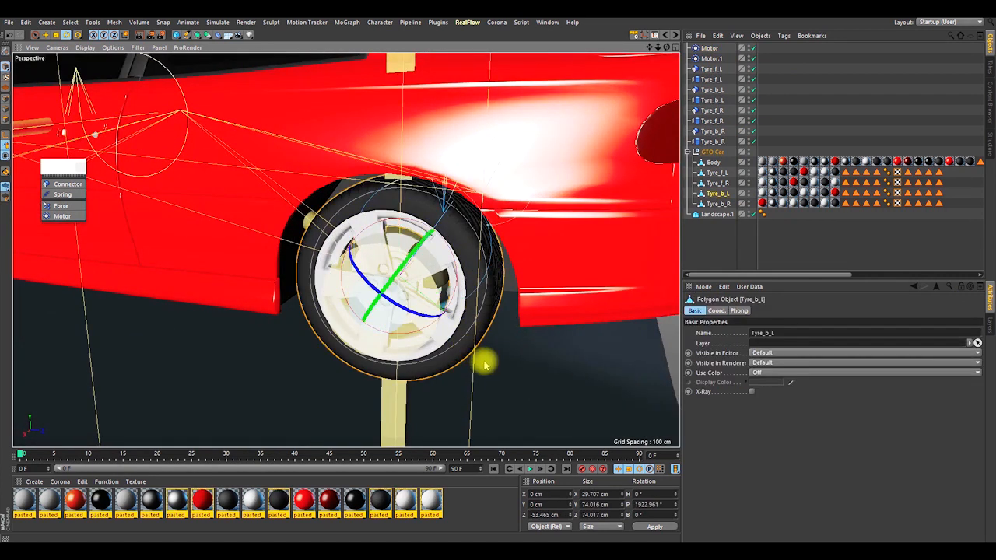
{"action": "double_click", "coordinate": [715, 193]}
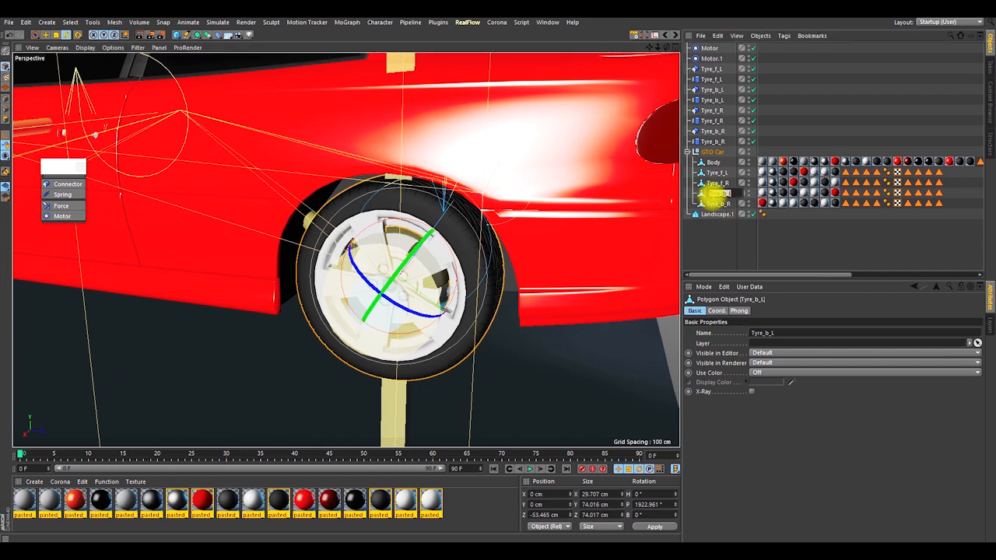
Step: Rename the rear-left motor, Motor, to Tyre_b_L after its tyre object
{"action": "left_click", "coordinate": [710, 59]}
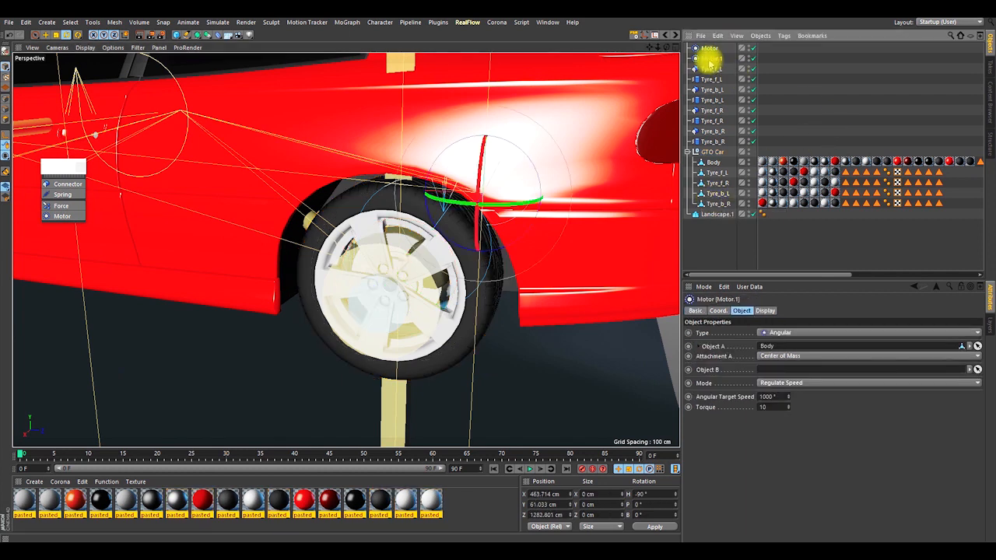
{"action": "scroll", "coordinate": [466, 288], "scroll_direction": "down", "scroll_amount": 6}
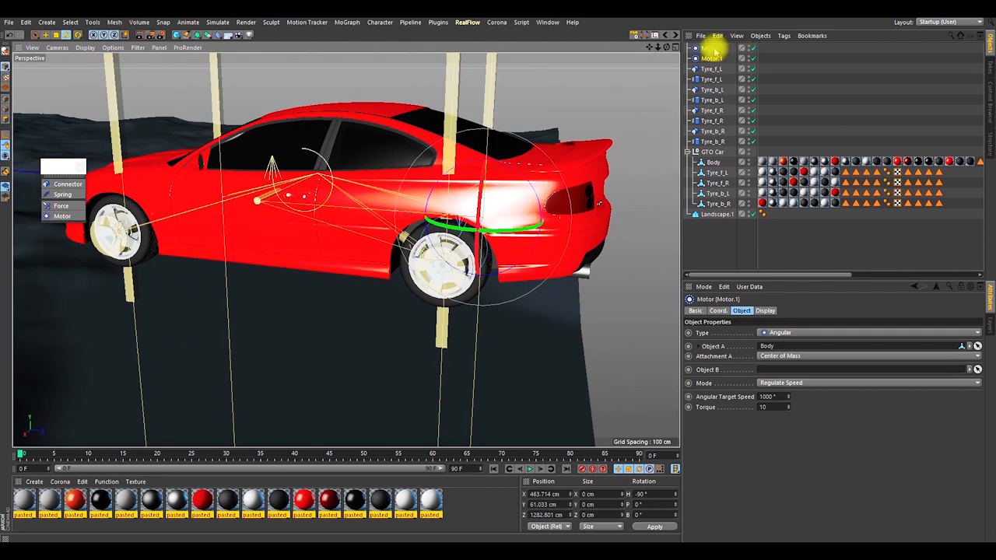
{"action": "left_click", "coordinate": [712, 49]}
{"action": "double_click", "coordinate": [712, 48]}
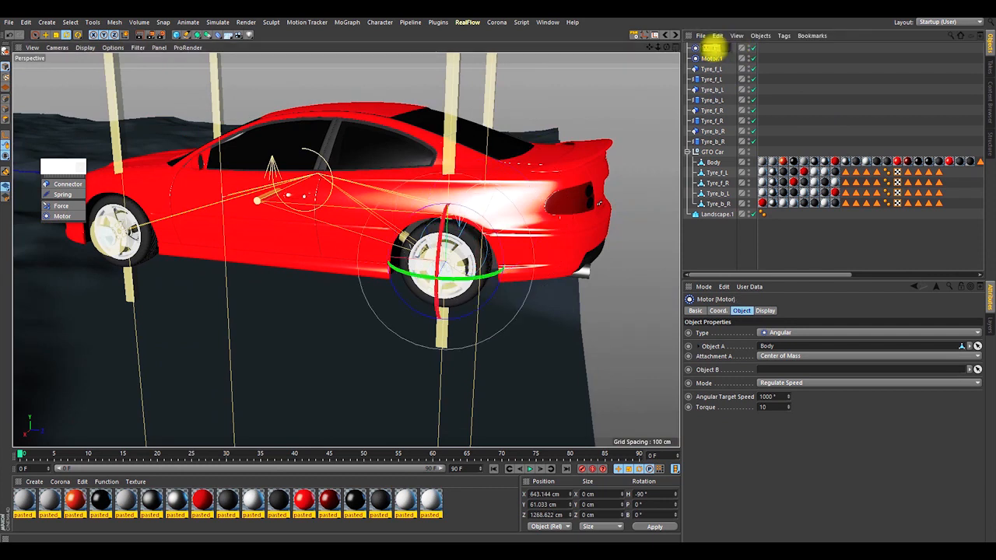
{"action": "key", "text": "Return"}
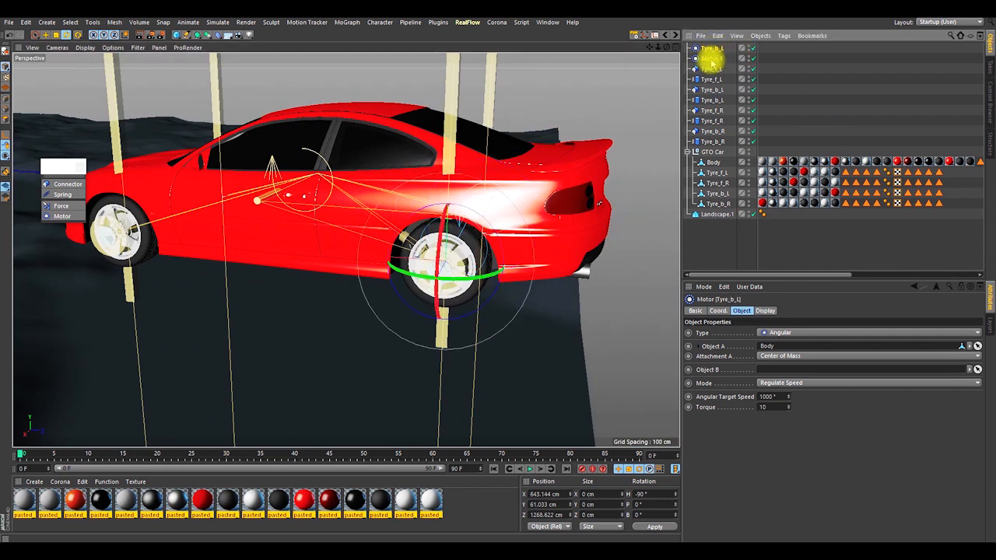
Step: Rename the rear-right motor, Motor.1, to Tyre_b_R after its tyre object
{"action": "double_click", "coordinate": [716, 48]}
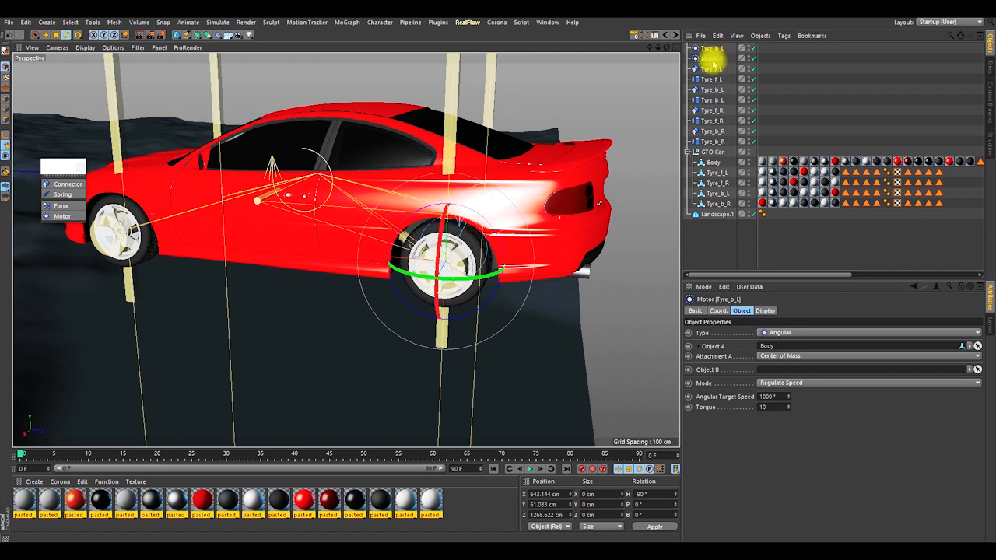
{"action": "left_click", "coordinate": [712, 58]}
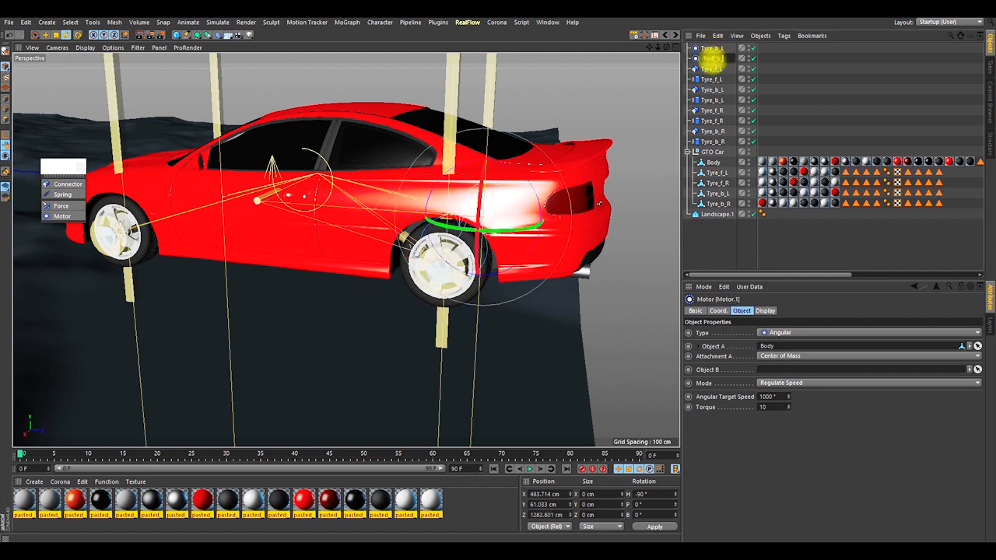
{"action": "key", "text": "Return"}
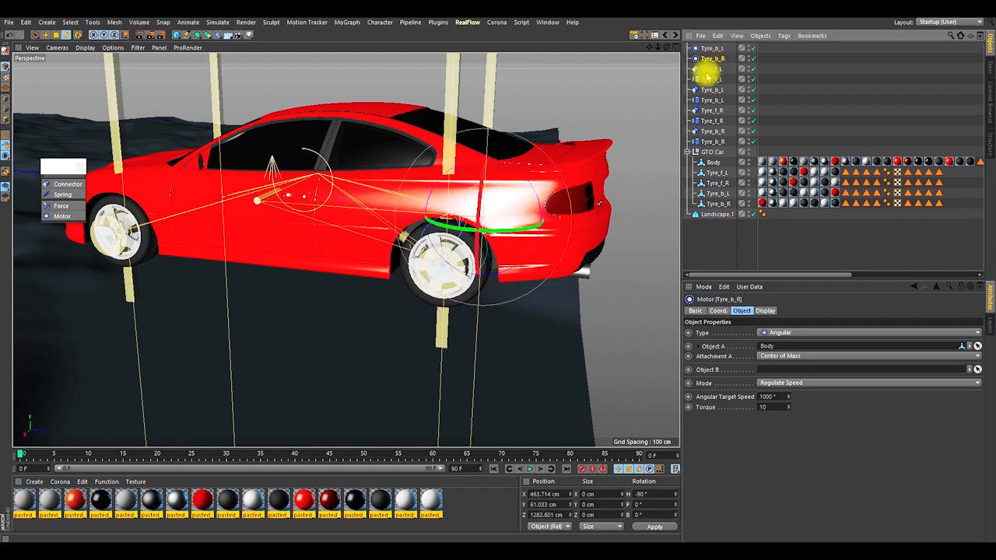
Step: Set Object B of the two rear motors to their matching tyres, Tyre_b_L and Tyre_b_R
{"action": "left_click_drag", "start_coordinate": [472, 229], "coordinate": [544, 227], "text": "alt"}
{"action": "left_click", "coordinate": [711, 49]}
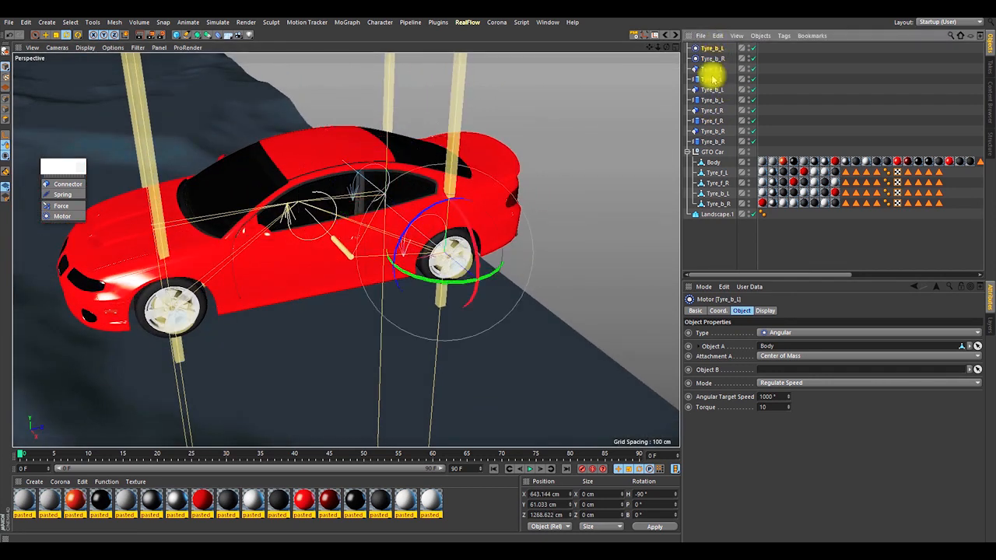
{"action": "left_click", "coordinate": [976, 370]}
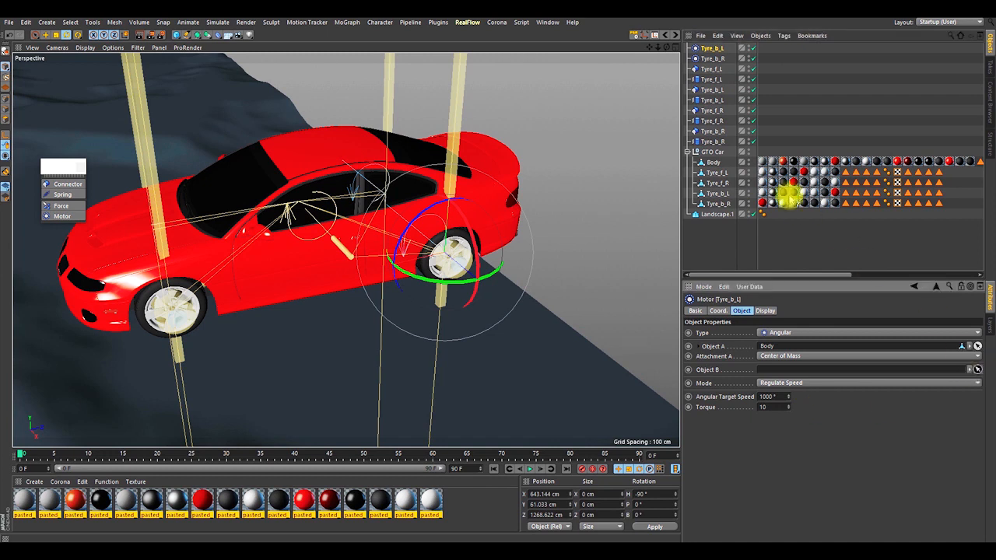
{"action": "left_click", "coordinate": [716, 194]}
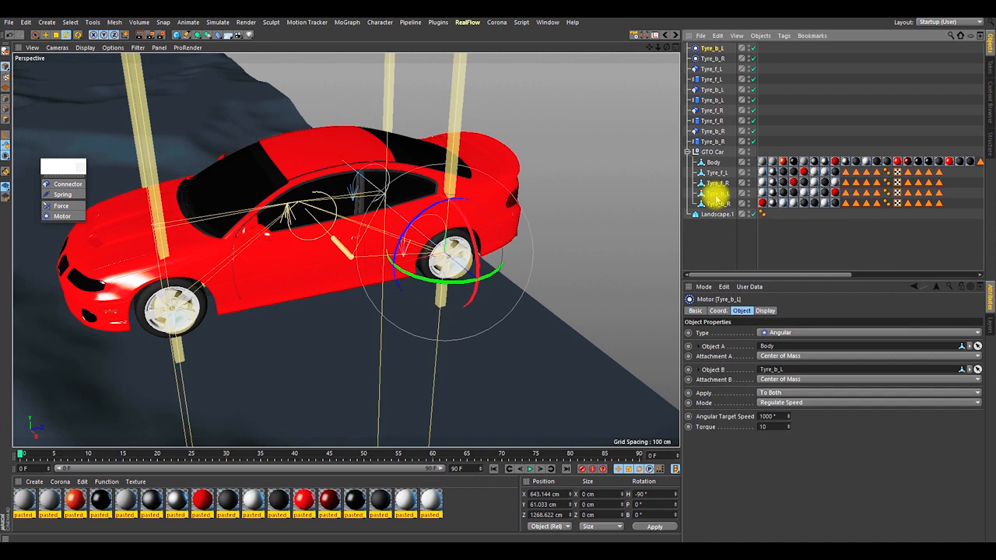
{"action": "left_click", "coordinate": [711, 59]}
{"action": "left_click", "coordinate": [977, 369]}
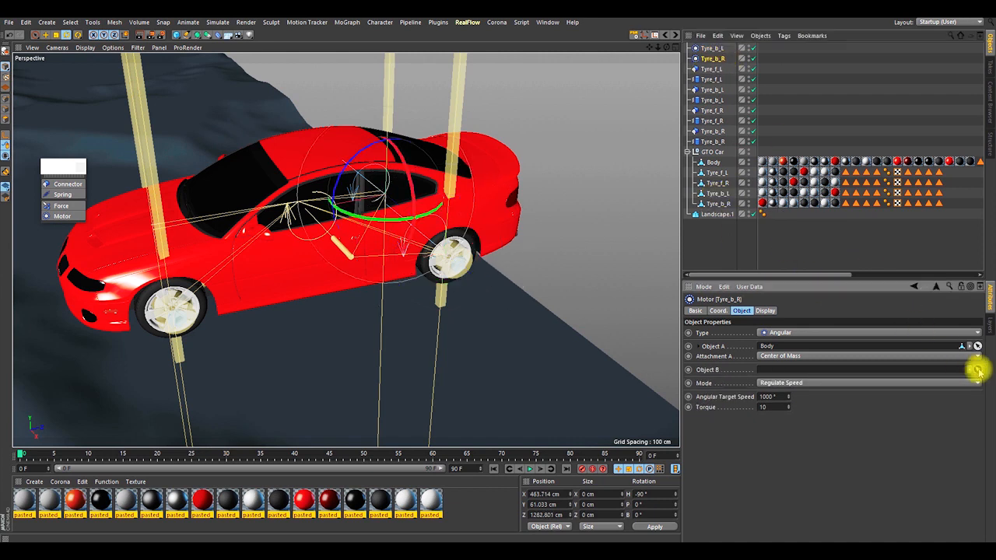
{"action": "left_click", "coordinate": [708, 204]}
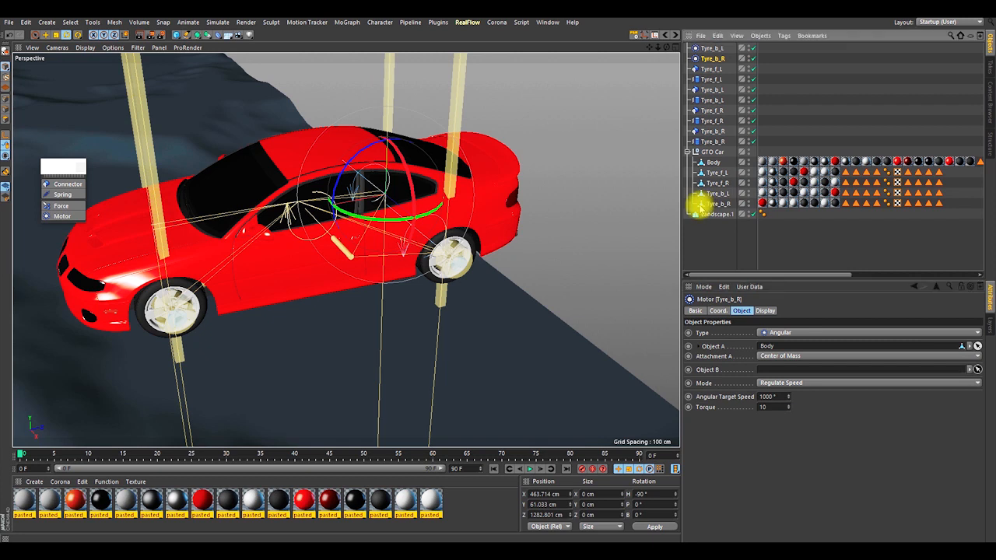
Step: Assign the tyre object Tyre_f_L as Object B of the front-left hinge and wheel suspension connectors
{"action": "left_click", "coordinate": [700, 69]}
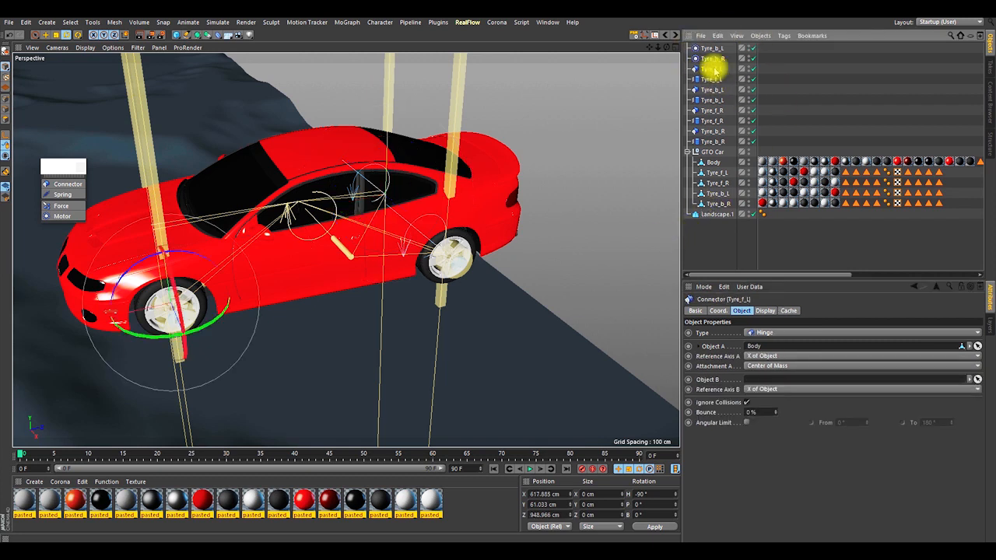
{"action": "left_click", "coordinate": [978, 380]}
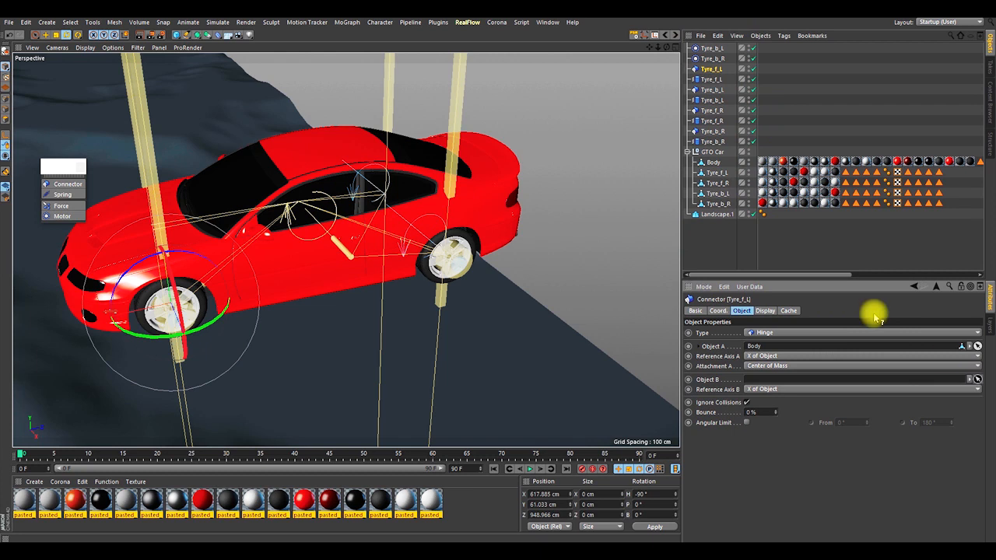
{"action": "left_click", "coordinate": [699, 174]}
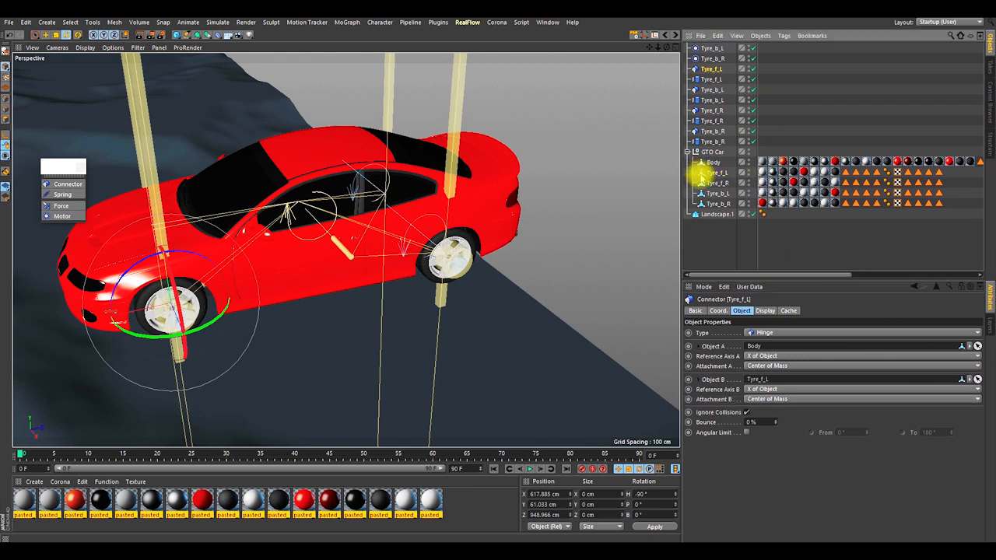
{"action": "left_click", "coordinate": [703, 79]}
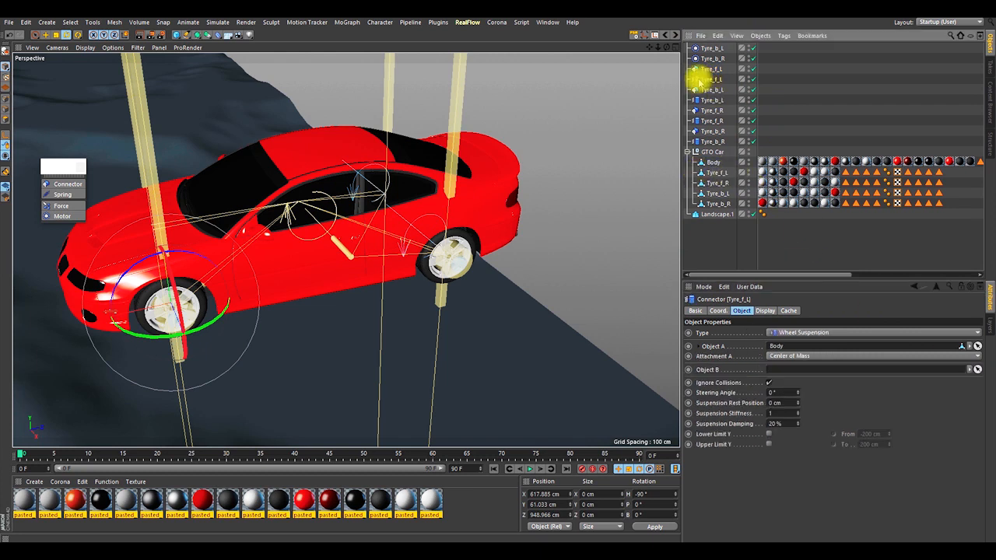
{"action": "left_click", "coordinate": [977, 370]}
{"action": "left_click", "coordinate": [704, 173]}
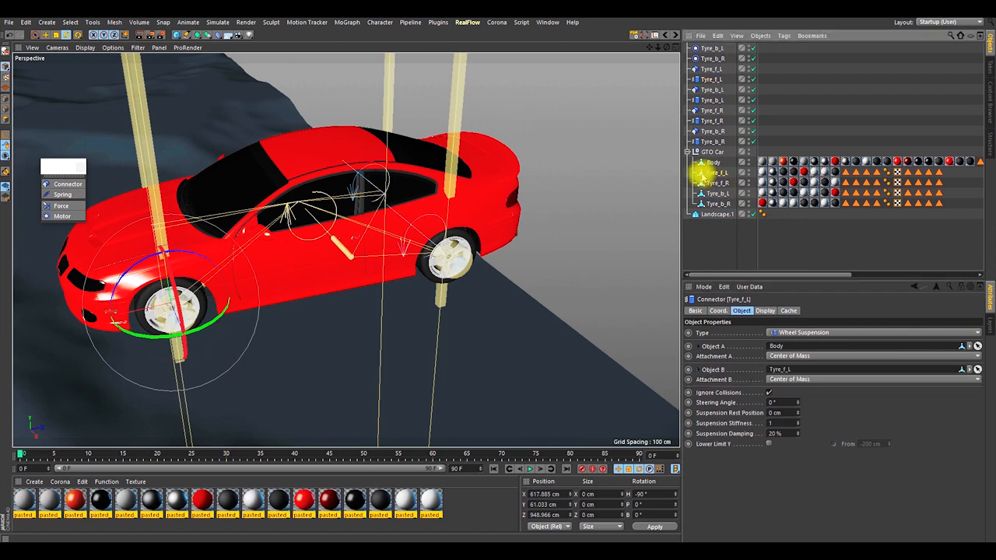
Step: Set Object B to Tyre_b_L for the rear-left hinge and suspension pair, and to Tyre_f_R for the front-right pair
{"action": "left_click", "coordinate": [697, 90]}
{"action": "left_click", "coordinate": [696, 99], "text": "ctrl"}
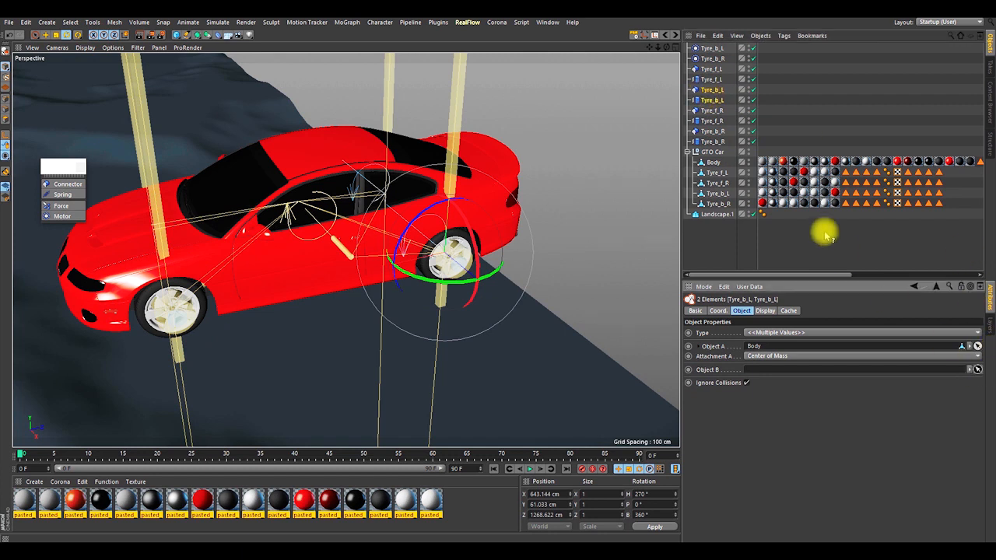
{"action": "left_click", "coordinate": [700, 195]}
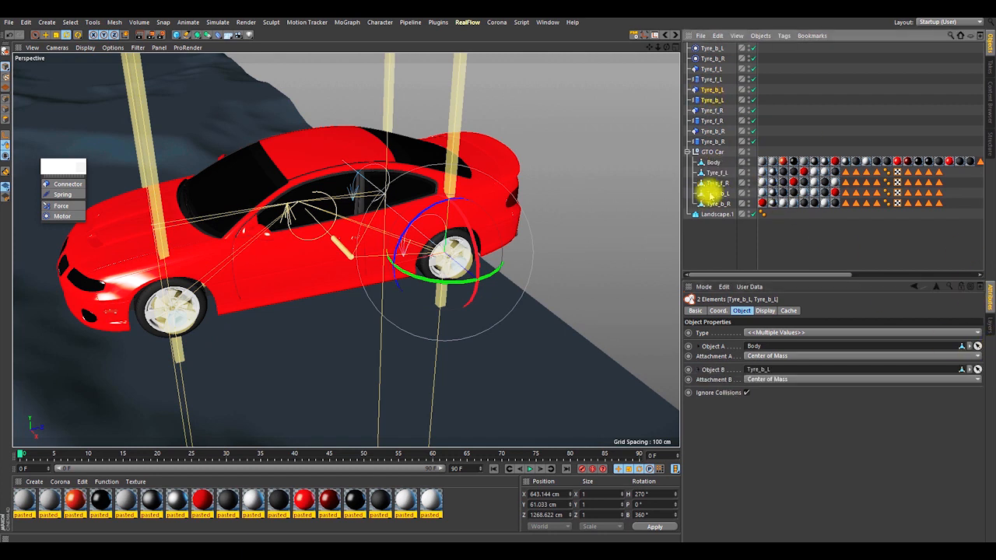
{"action": "left_click", "coordinate": [704, 111]}
{"action": "left_click", "coordinate": [704, 120], "text": "ctrl"}
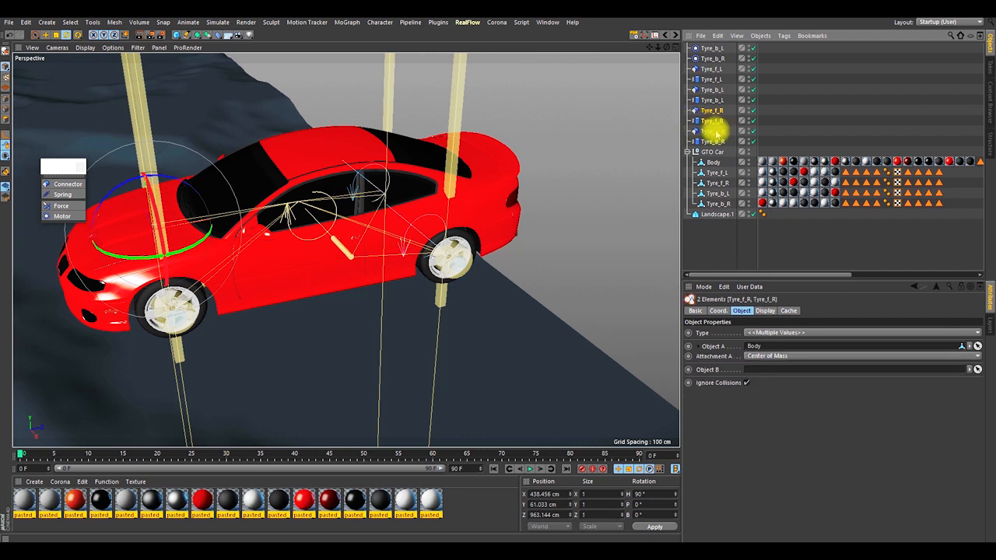
{"action": "left_click", "coordinate": [977, 368]}
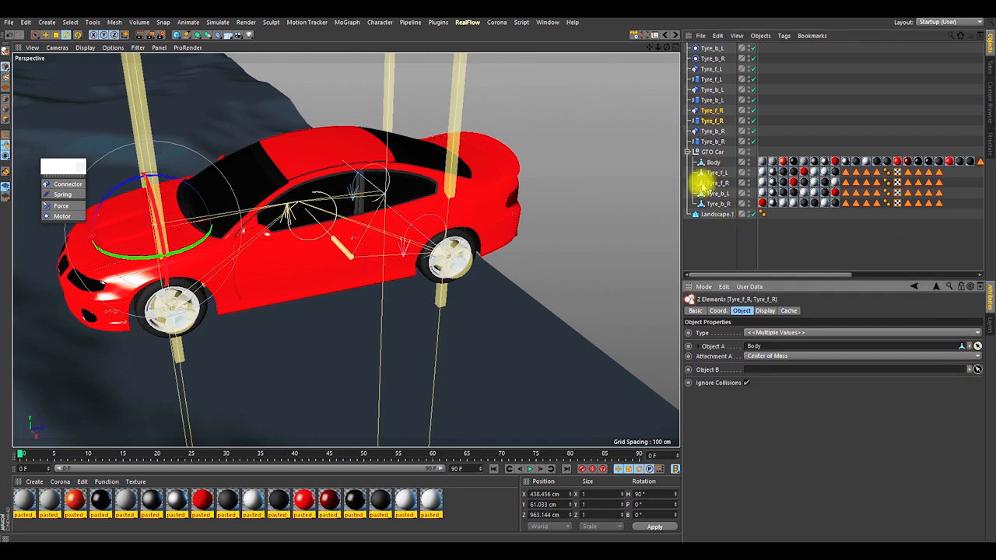
{"action": "left_click", "coordinate": [702, 182]}
Step: Assign the tyre object Tyre_b_R as Object B of the rear-right hinge and wheel suspension connectors together
{"action": "left_click", "coordinate": [708, 132]}
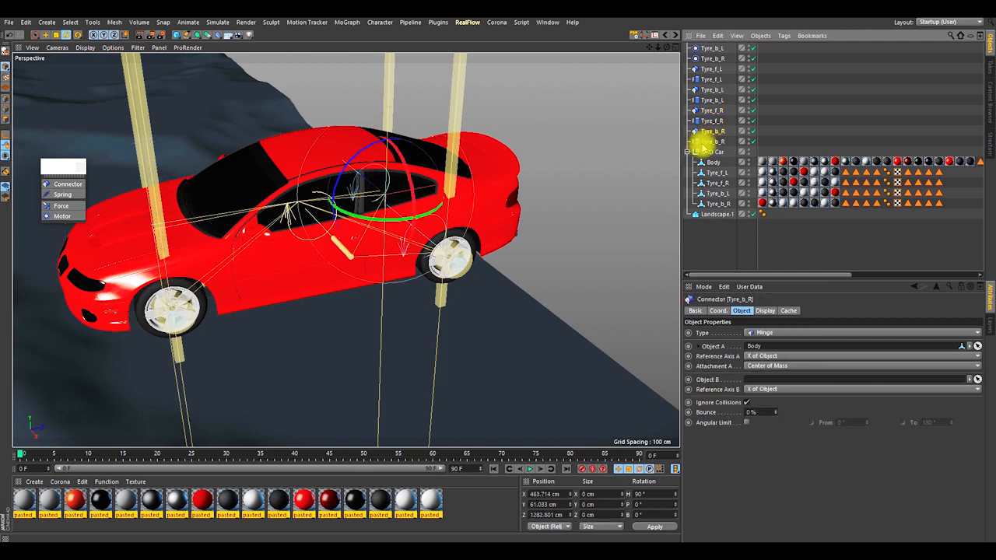
{"action": "left_click", "coordinate": [702, 141], "text": "ctrl"}
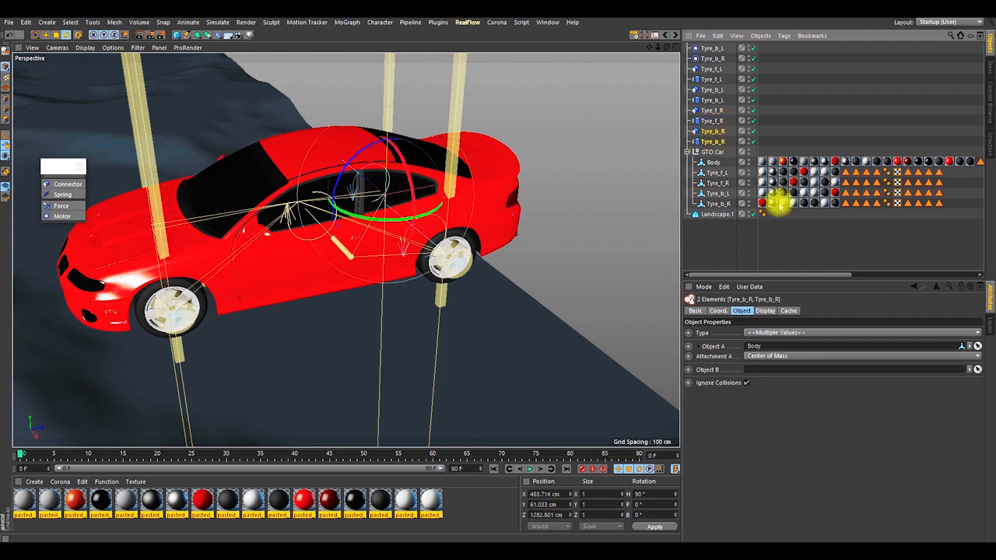
{"action": "left_click", "coordinate": [977, 369]}
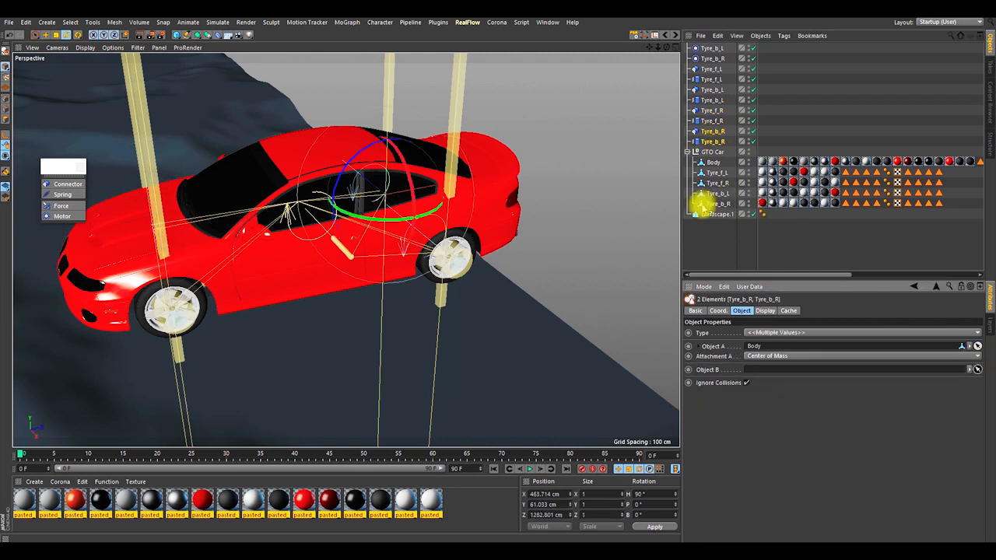
{"action": "left_click", "coordinate": [702, 204]}
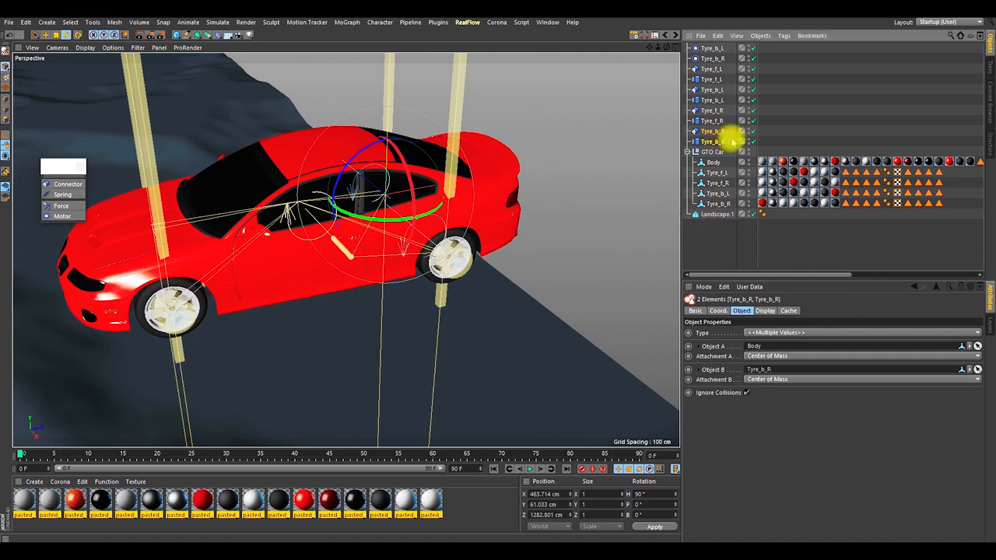
Step: Turn off the viewport display of both motors and all eight hinge and suspension connectors, and deselect them
{"action": "left_click_drag", "start_coordinate": [493, 232], "coordinate": [482, 190], "text": "alt"}
{"action": "left_click", "coordinate": [712, 140]}
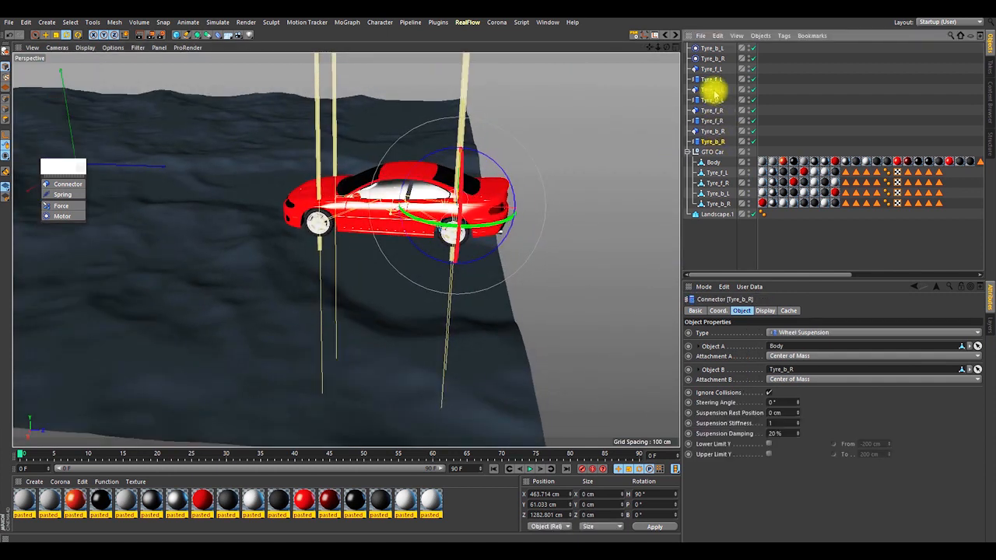
{"action": "left_click", "coordinate": [711, 48], "text": "shift"}
{"action": "left_click", "coordinate": [765, 310]}
{"action": "left_click", "coordinate": [740, 333]}
{"action": "left_click", "coordinate": [819, 133]}
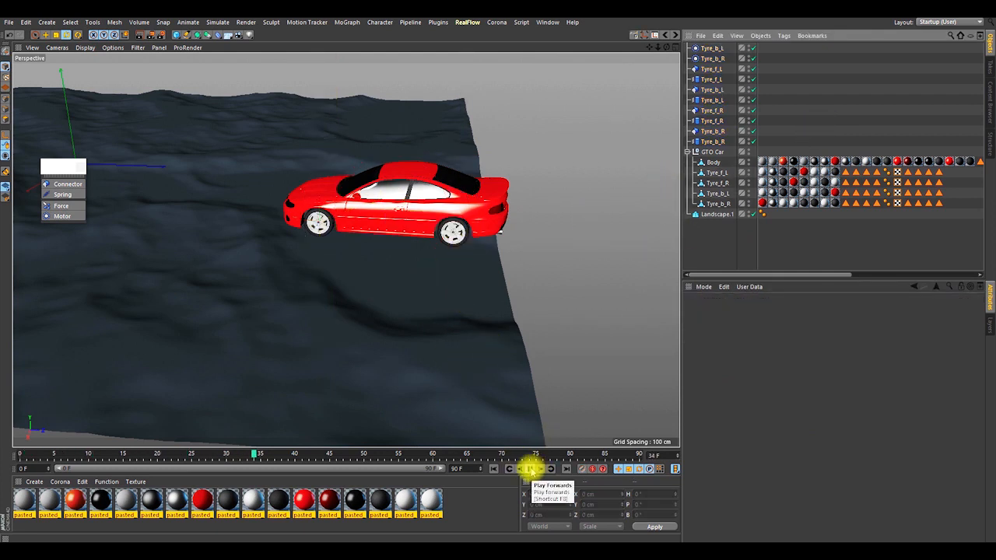
Step: Play the animation to check the car's motion and return to the first frame
{"action": "left_click", "coordinate": [529, 468]}
{"action": "left_click", "coordinate": [493, 468]}
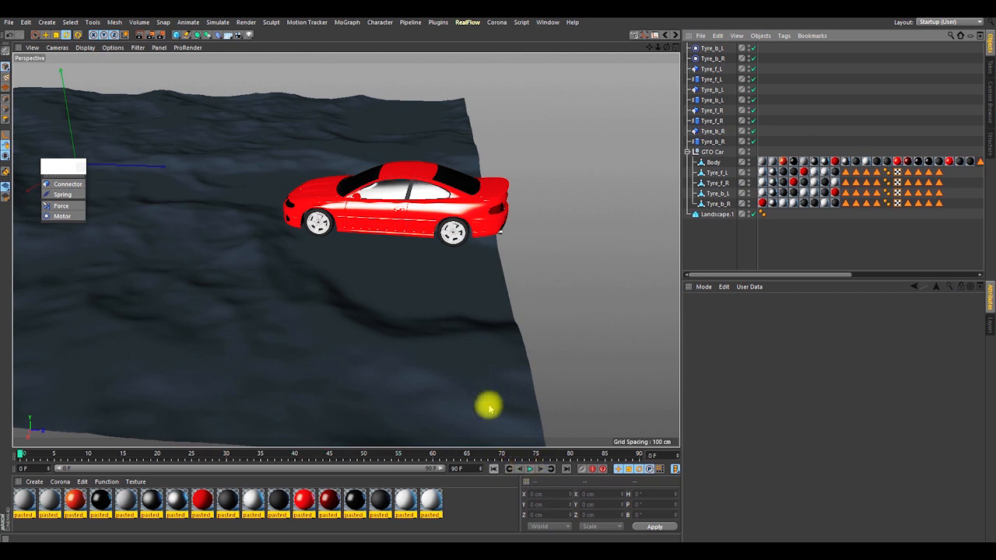
{"action": "mouse_move", "coordinate": [427, 198]}
{"action": "left_mouse_down", "text": "alt"}
{"action": "mouse_move", "coordinate": [451, 195]}
{"action": "mouse_move", "coordinate": [340, 156]}
{"action": "mouse_move", "coordinate": [342, 177]}
{"action": "mouse_move", "coordinate": [438, 205]}
{"action": "mouse_move", "coordinate": [410, 205]}
{"action": "left_mouse_up", "text": "alt"}
{"action": "right_click_drag", "start_coordinate": [422, 211], "coordinate": [423, 243], "text": "alt"}
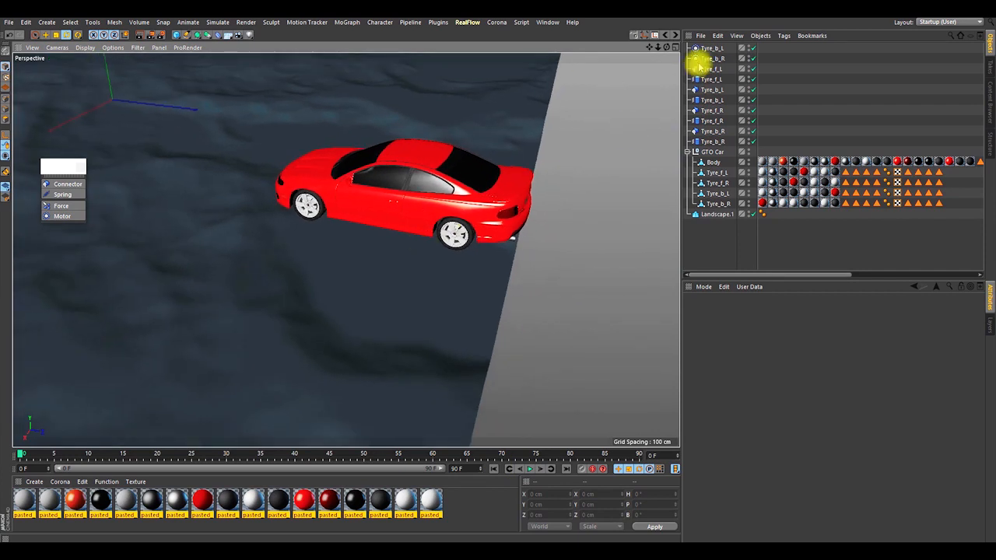
Step: Add Rigid Body simulation tags to Body and the four tyre objects inside GTO Car
{"action": "left_click", "coordinate": [711, 162]}
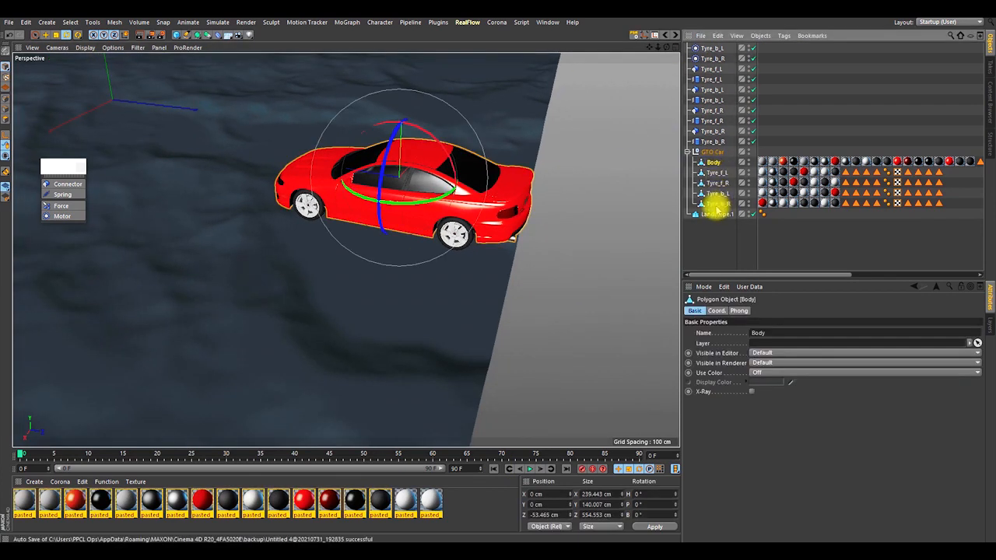
{"action": "left_click", "coordinate": [718, 203], "text": "shift"}
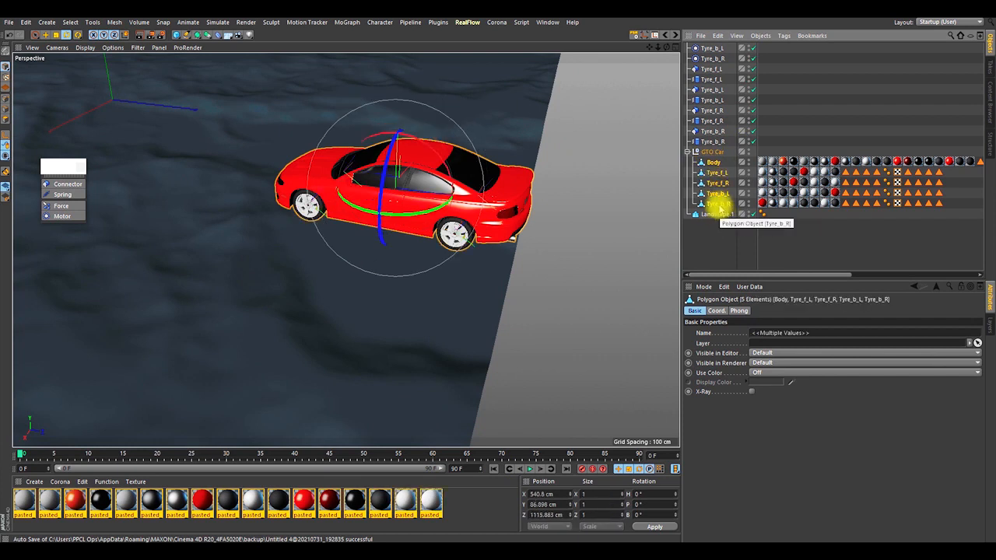
{"action": "right_click", "coordinate": [718, 203]}
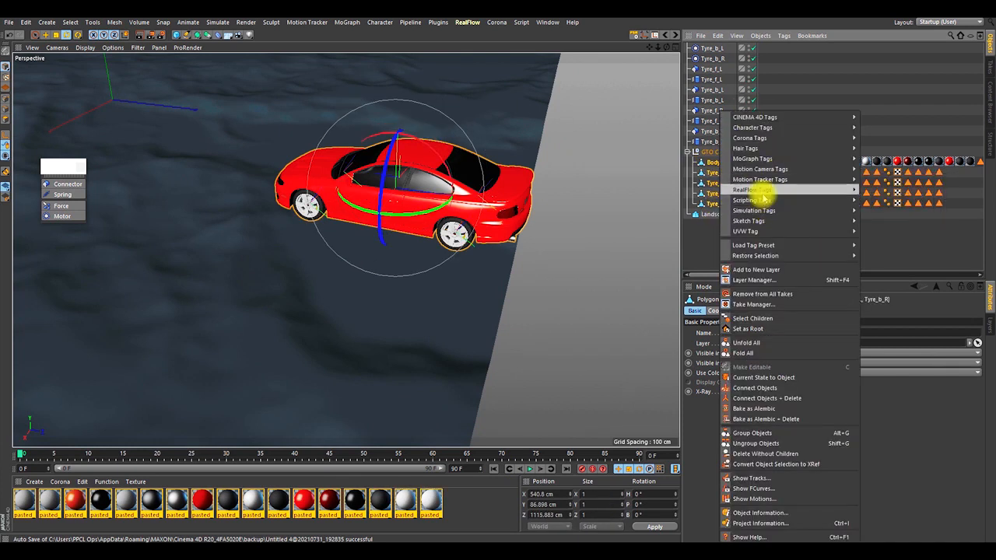
{"action": "mouse_move", "coordinate": [762, 210]}
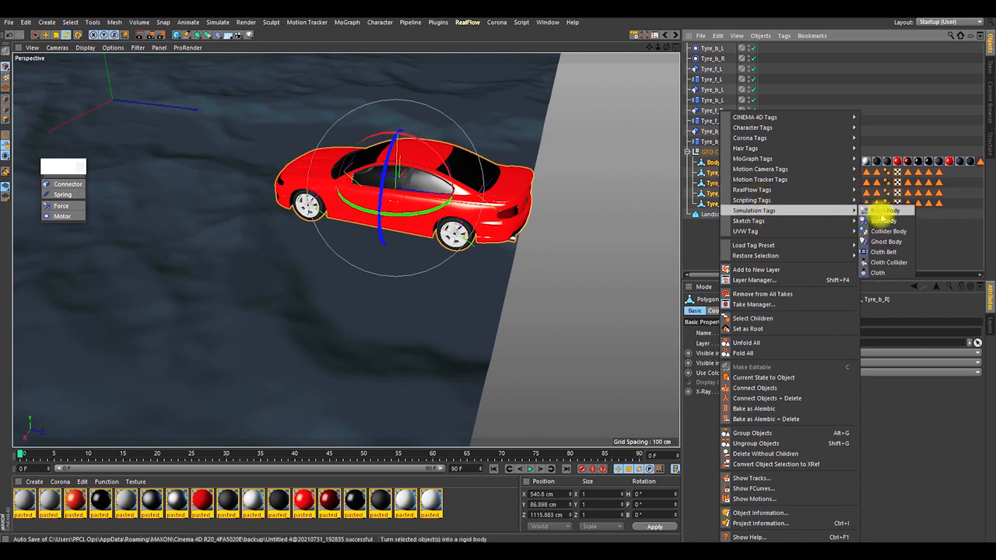
{"action": "left_click", "coordinate": [878, 212]}
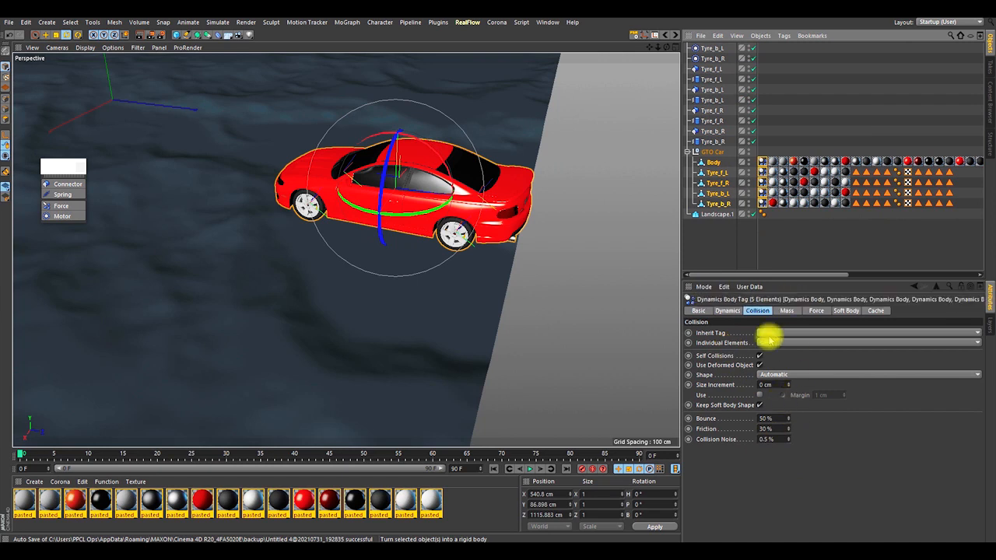
Step: Add a Collider Body tag to Landscape.1 and set its collision shape to Static Mesh
{"action": "left_click", "coordinate": [712, 215]}
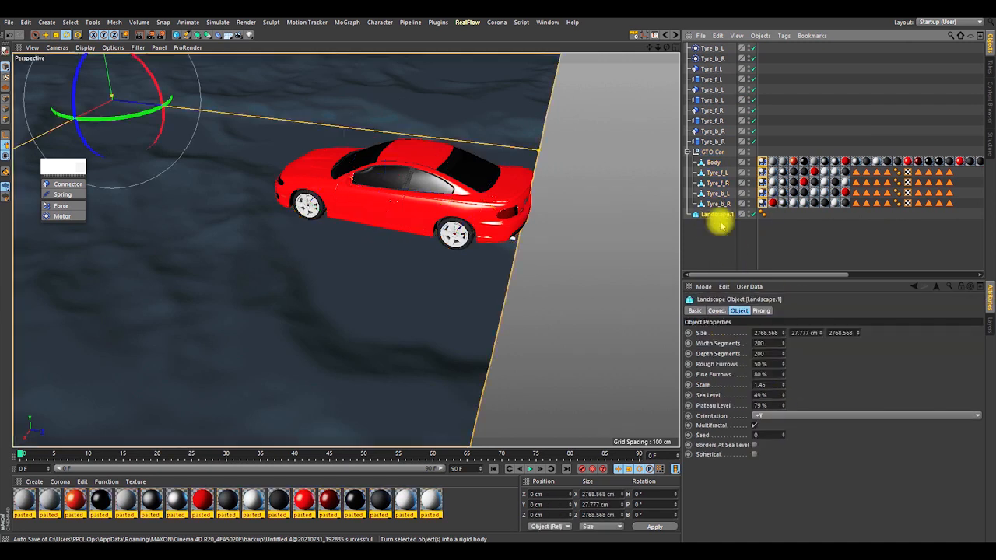
{"action": "right_click", "coordinate": [717, 220]}
{"action": "mouse_move", "coordinate": [757, 211]}
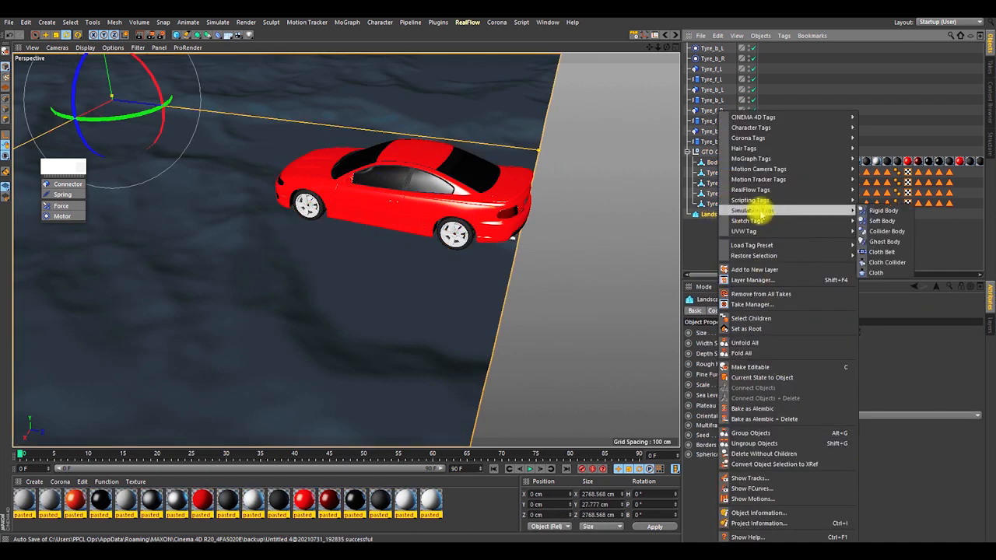
{"action": "left_click", "coordinate": [885, 231]}
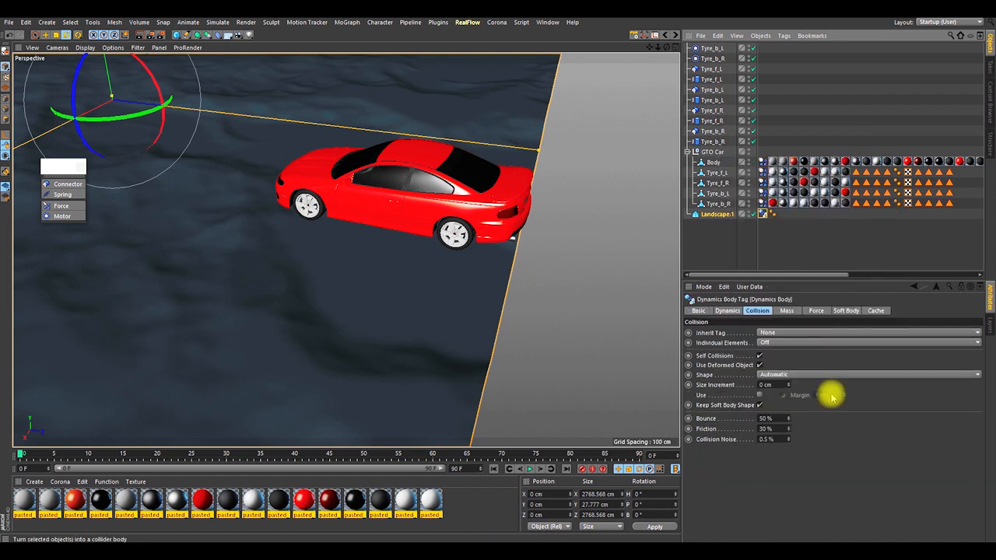
{"action": "left_click", "coordinate": [766, 375]}
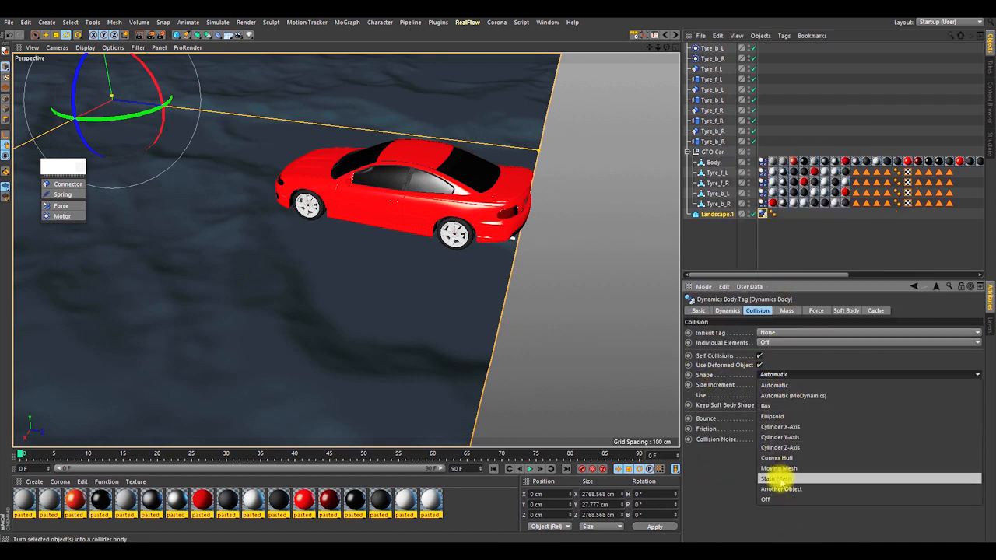
{"action": "left_click", "coordinate": [775, 478]}
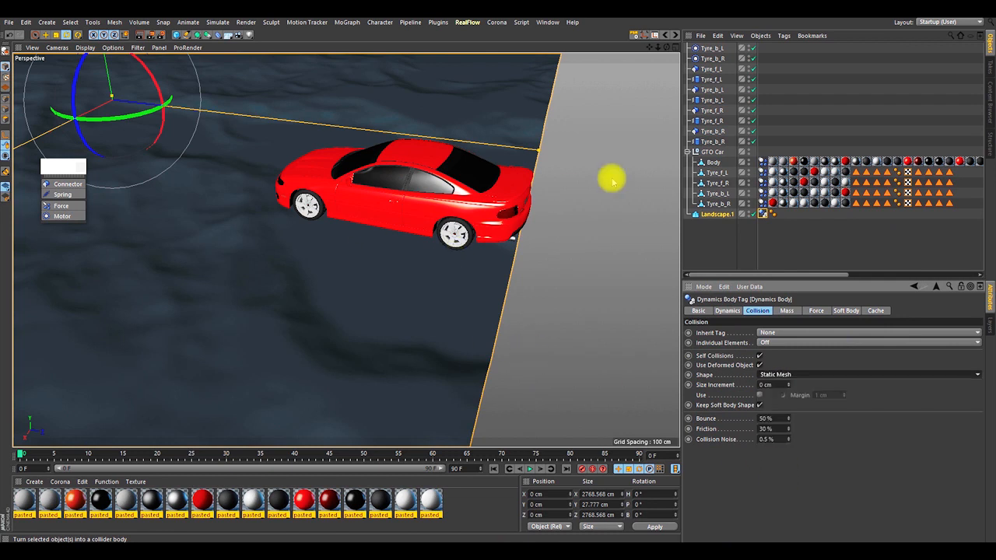
Step: Play the simulation with nothing selected, check the car's contact with the terrain up close, and return to the first frame
{"action": "left_click", "coordinate": [811, 246]}
{"action": "scroll", "coordinate": [413, 230], "scroll_direction": "down", "scroll_amount": 2}
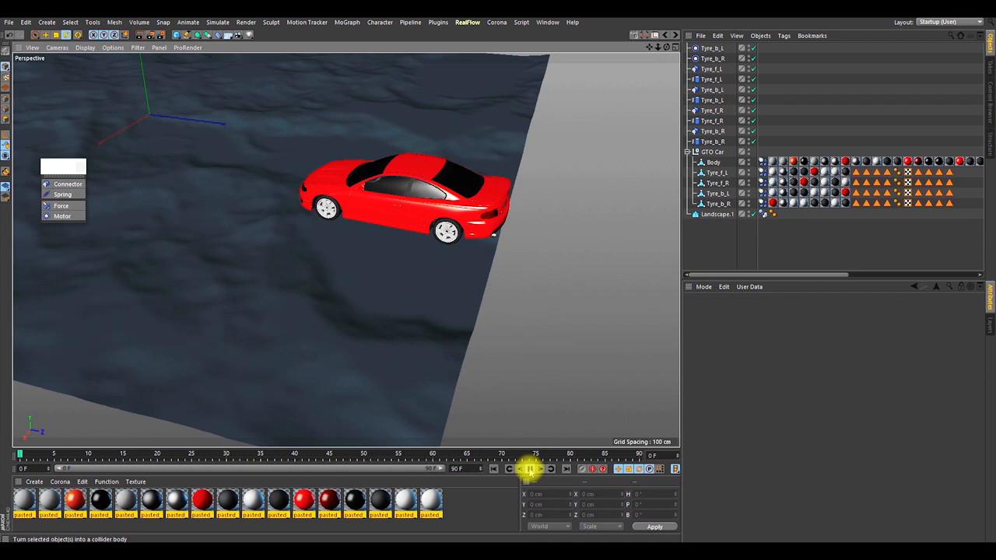
{"action": "left_click", "coordinate": [528, 469]}
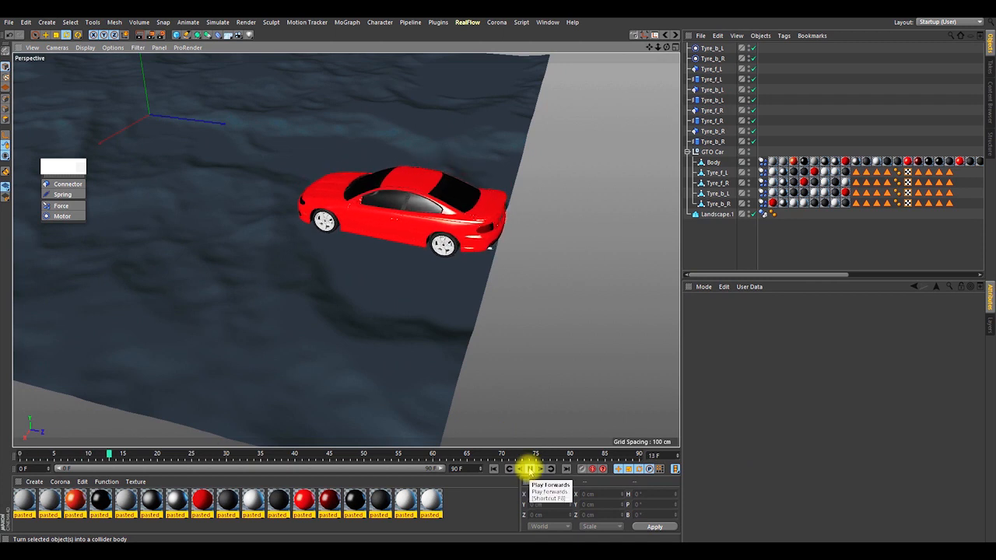
{"action": "scroll", "coordinate": [350, 156], "scroll_direction": "up", "scroll_amount": 2}
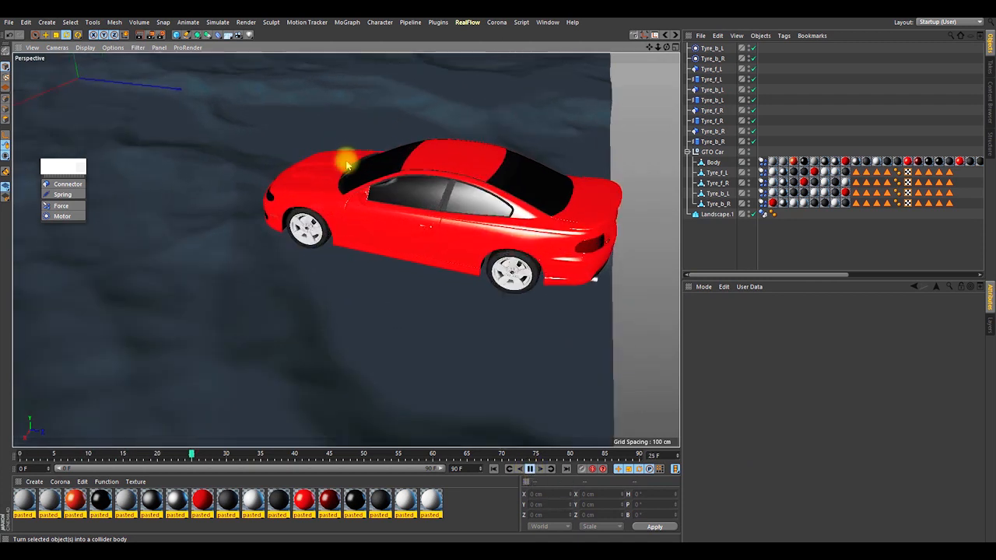
{"action": "left_click_drag", "start_coordinate": [356, 234], "coordinate": [430, 234], "text": "alt"}
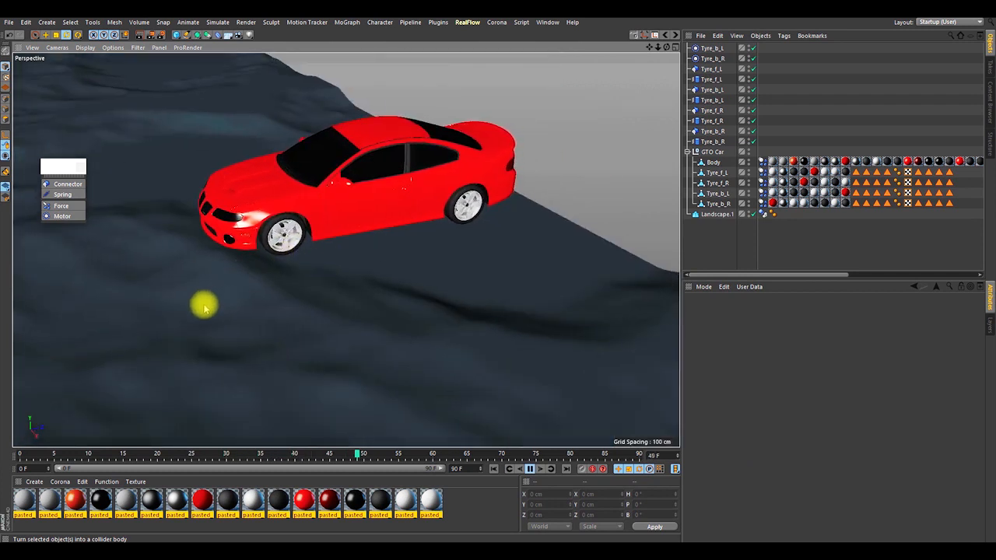
{"action": "left_click", "coordinate": [493, 468]}
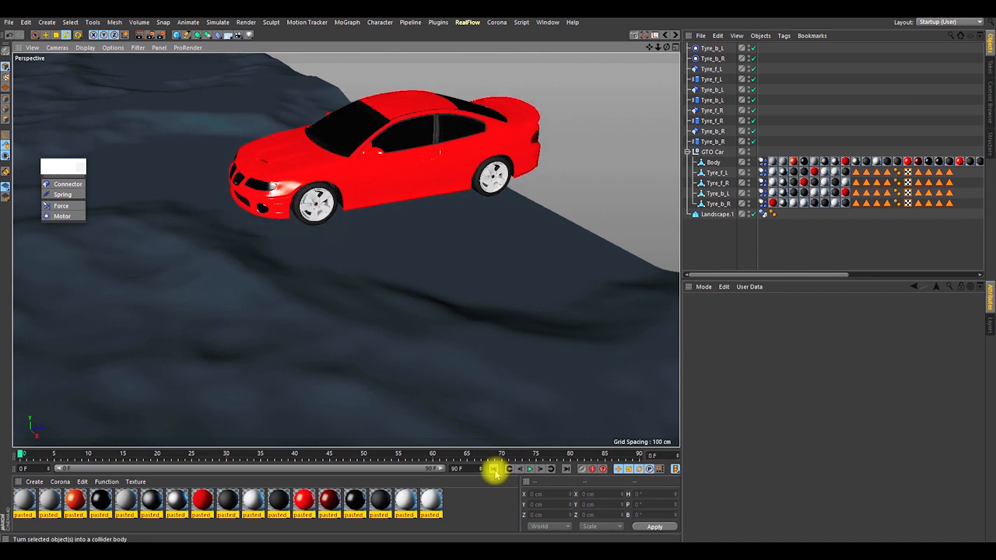
Step: Set the torque of both rear tyre motors to 2000 and briefly play the simulation from the first frame
{"action": "left_click", "coordinate": [714, 58]}
{"action": "left_click", "coordinate": [711, 49], "text": "shift"}
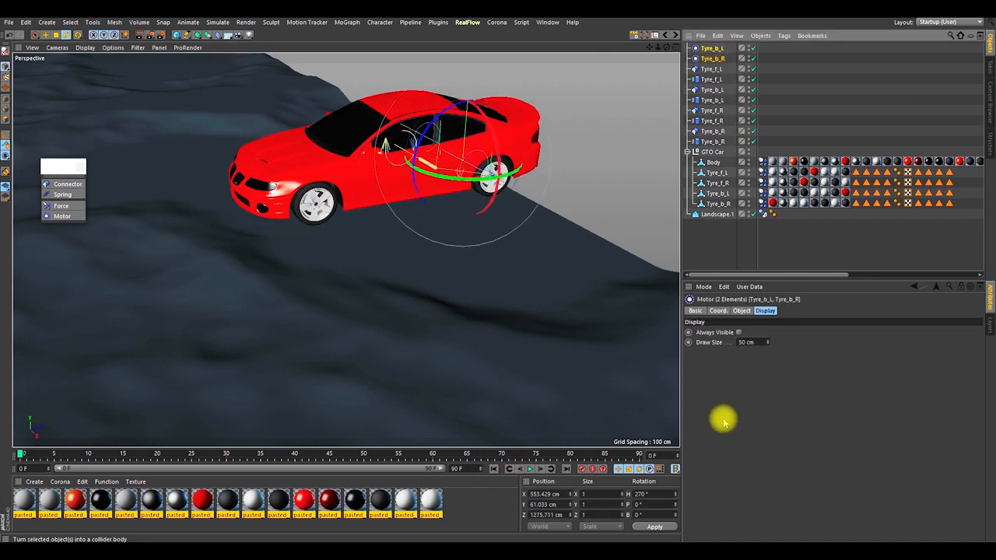
{"action": "left_click", "coordinate": [741, 311]}
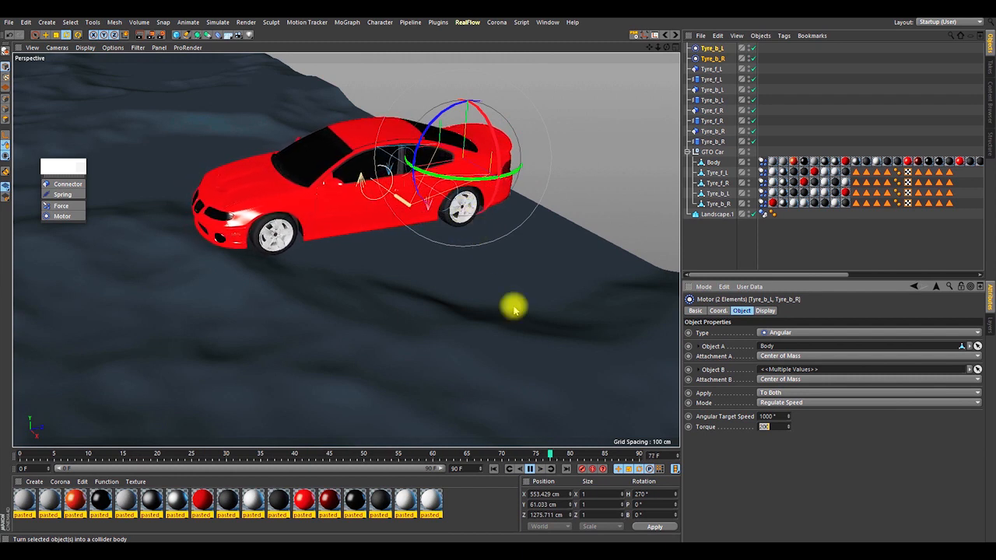
{"action": "left_click", "coordinate": [530, 468]}
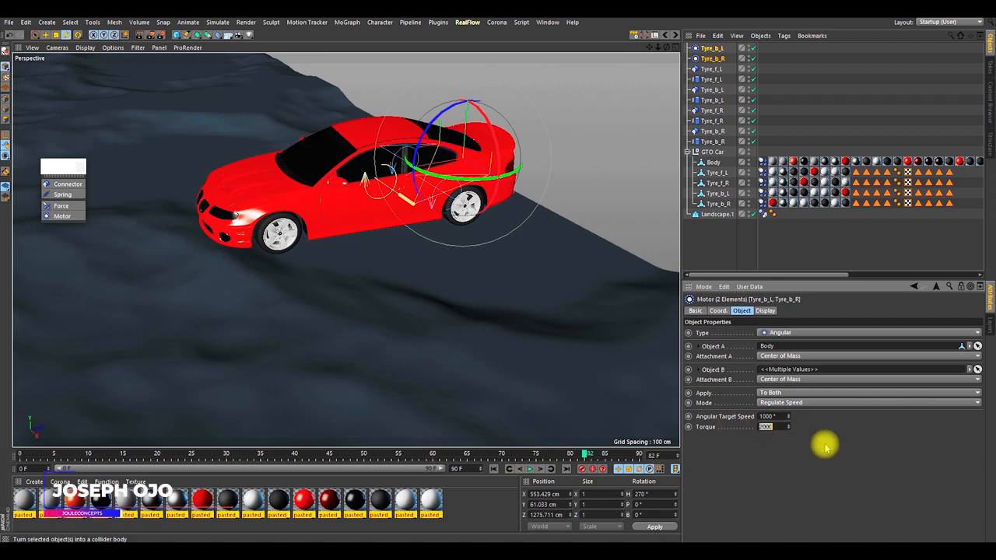
{"action": "left_click", "coordinate": [493, 470]}
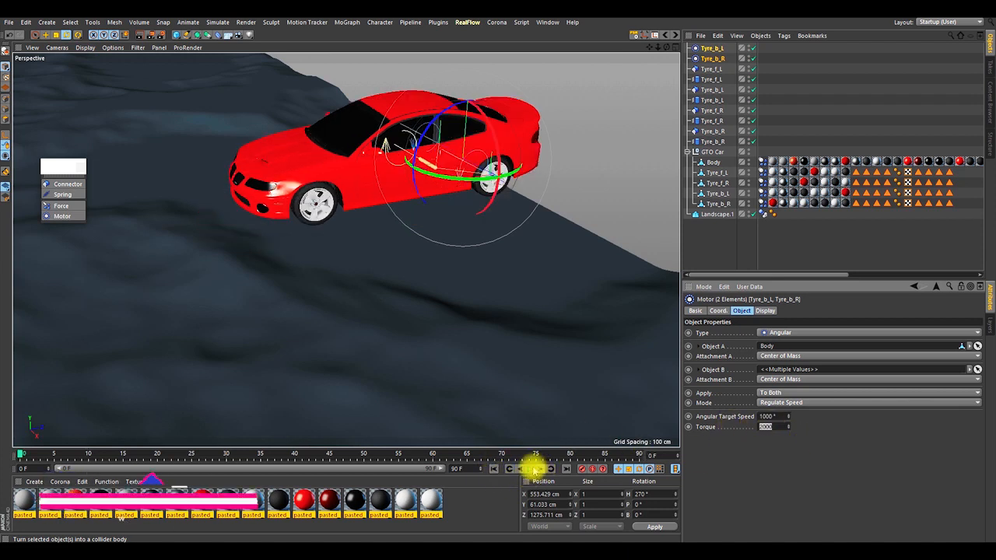
{"action": "left_click", "coordinate": [530, 469]}
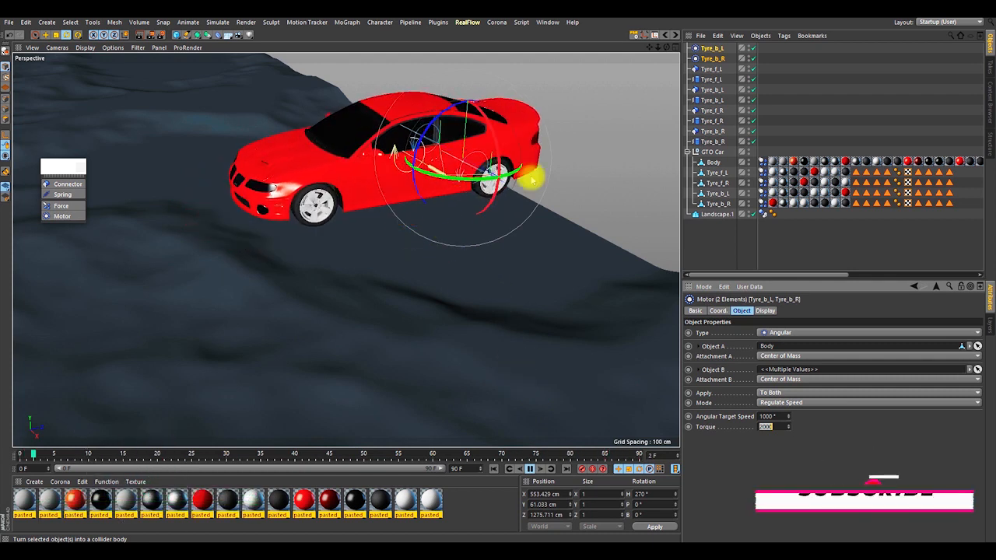
{"action": "left_click", "coordinate": [529, 469]}
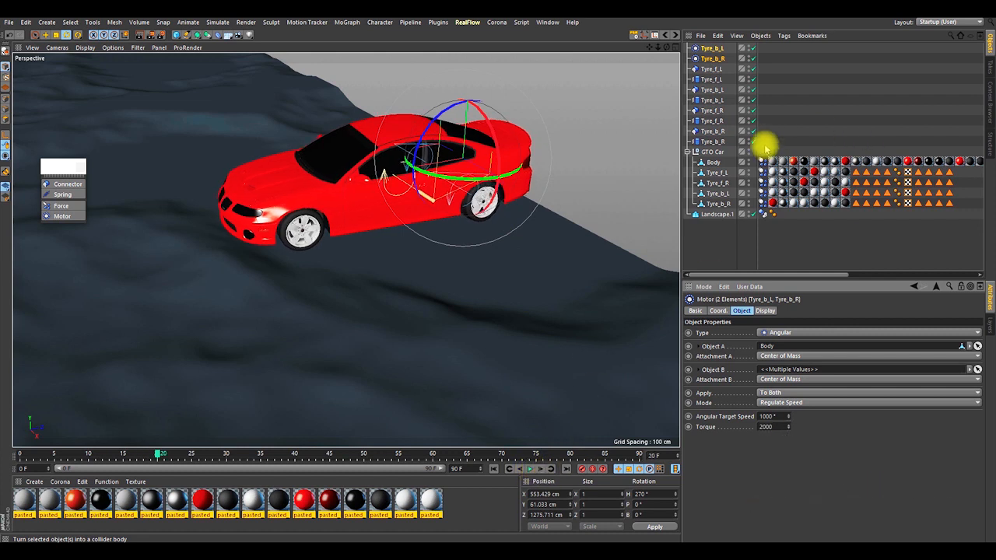
Step: Set the collision friction to 200% on the car's five dynamics body tags and on the Landscape.1 collider tag
{"action": "left_click_drag", "start_coordinate": [760, 141], "coordinate": [766, 206]}
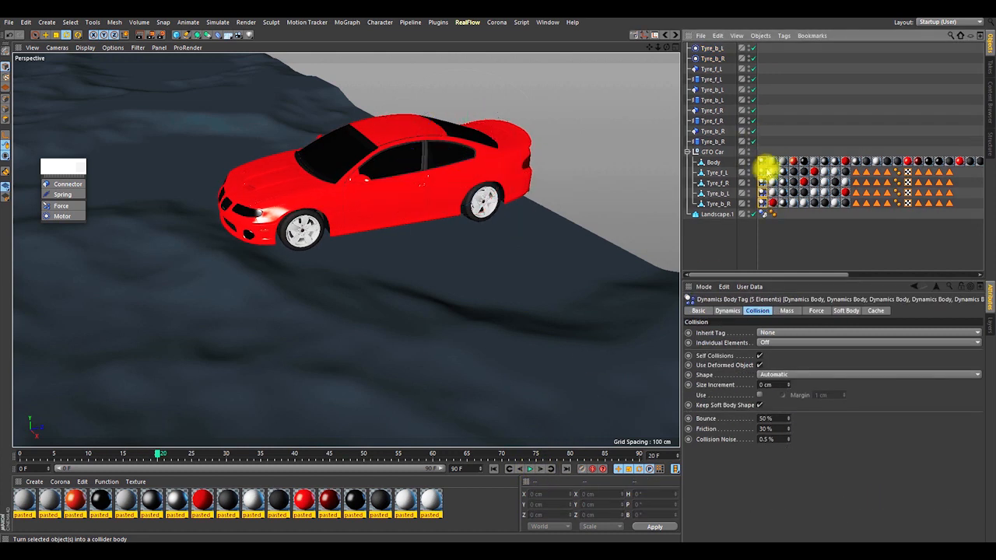
{"action": "double_click", "coordinate": [770, 429]}
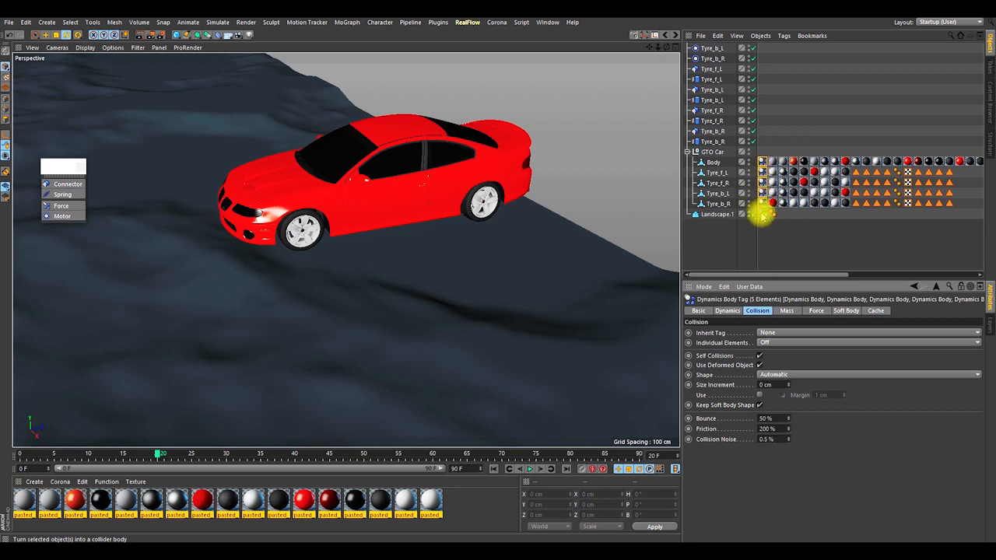
{"action": "left_click", "coordinate": [762, 213]}
{"action": "double_click", "coordinate": [778, 429]}
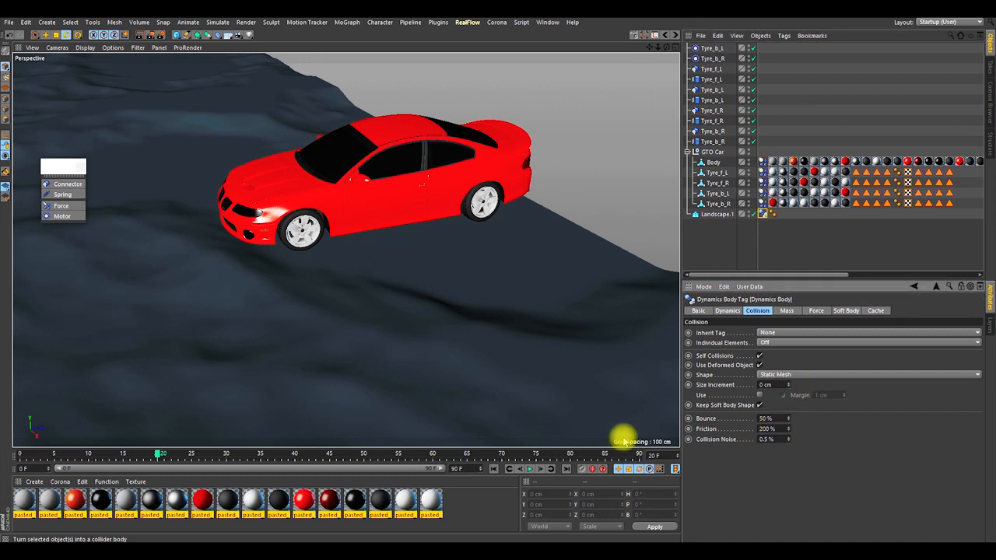
Step: Replay the simulation from the first frame, examine how the front bumper and tyres meet the terrain, and rewind
{"action": "left_click", "coordinate": [494, 469]}
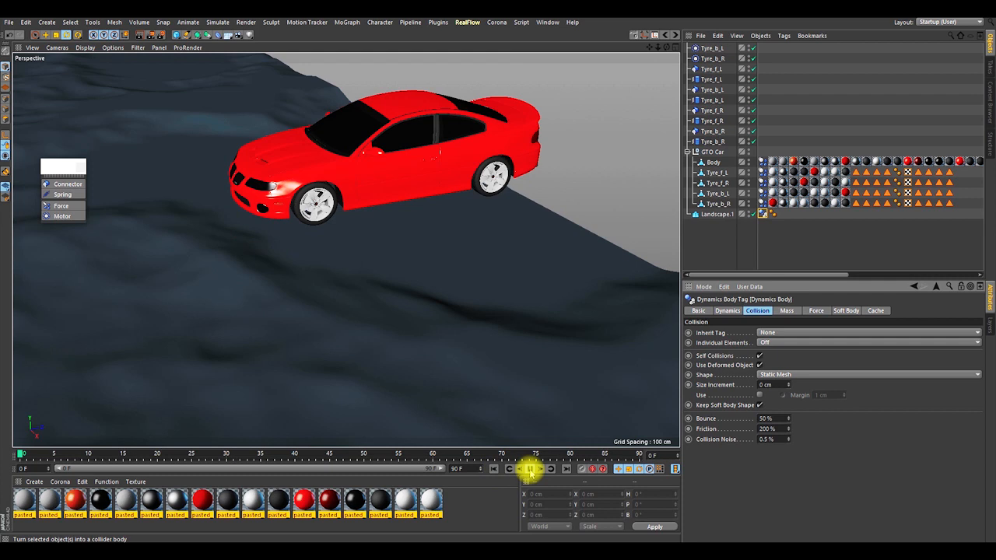
{"action": "left_click", "coordinate": [529, 469]}
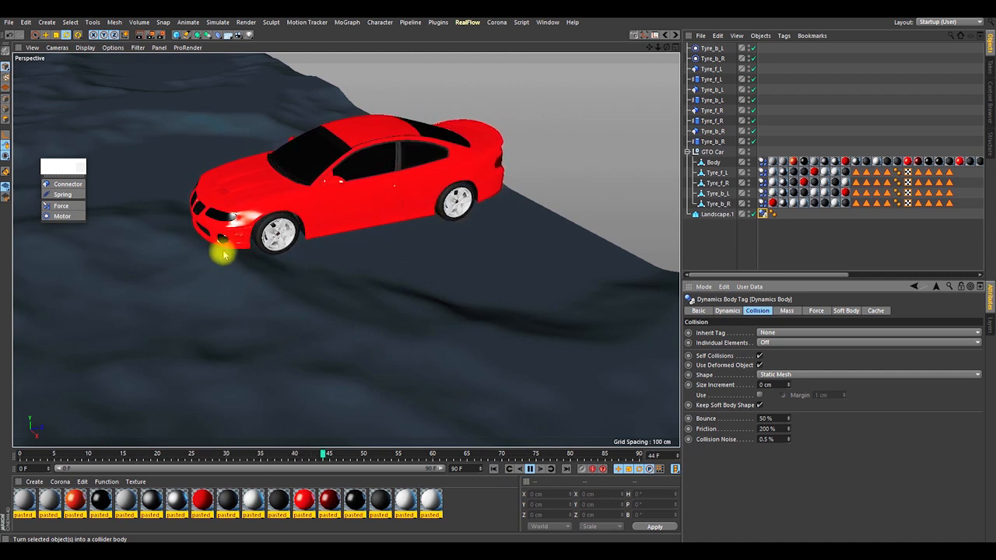
{"action": "left_click_drag", "start_coordinate": [256, 222], "coordinate": [446, 193], "text": "alt"}
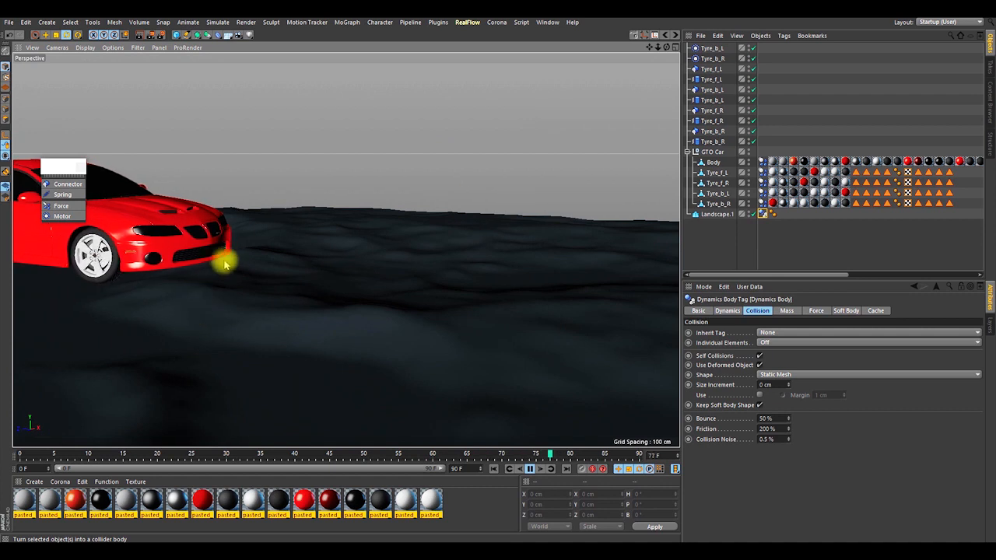
{"action": "mouse_move", "coordinate": [228, 262]}
{"action": "left_mouse_down", "text": "alt"}
{"action": "mouse_move", "coordinate": [254, 240]}
{"action": "mouse_move", "coordinate": [262, 251]}
{"action": "mouse_move", "coordinate": [71, 282]}
{"action": "mouse_move", "coordinate": [238, 272]}
{"action": "left_mouse_up", "text": "alt"}
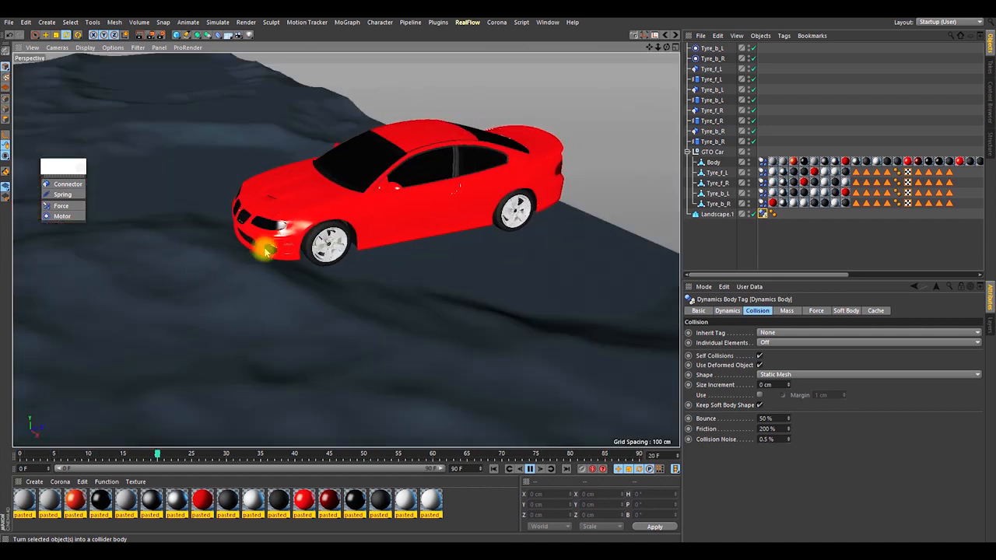
{"action": "scroll", "coordinate": [268, 256], "scroll_direction": "up", "scroll_amount": 1}
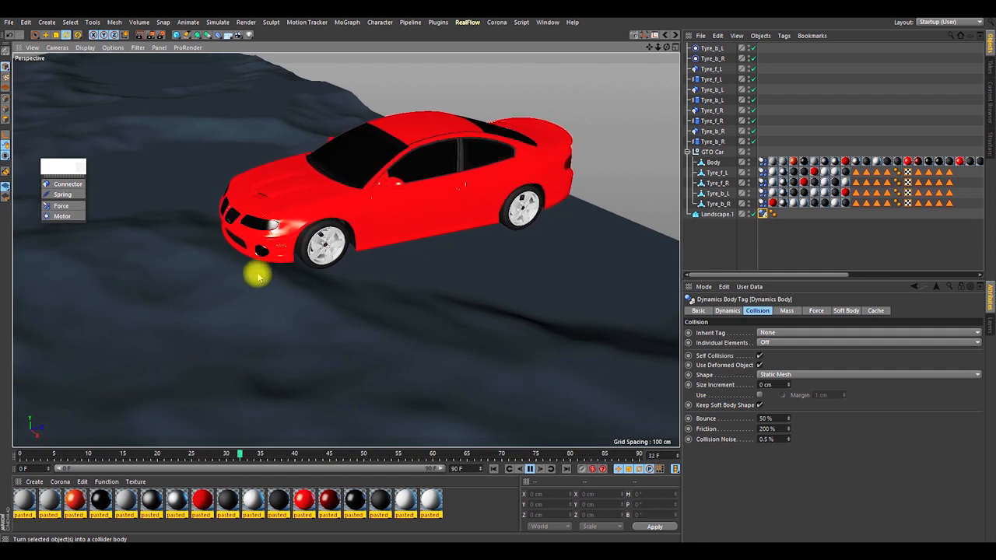
{"action": "left_click", "coordinate": [531, 468]}
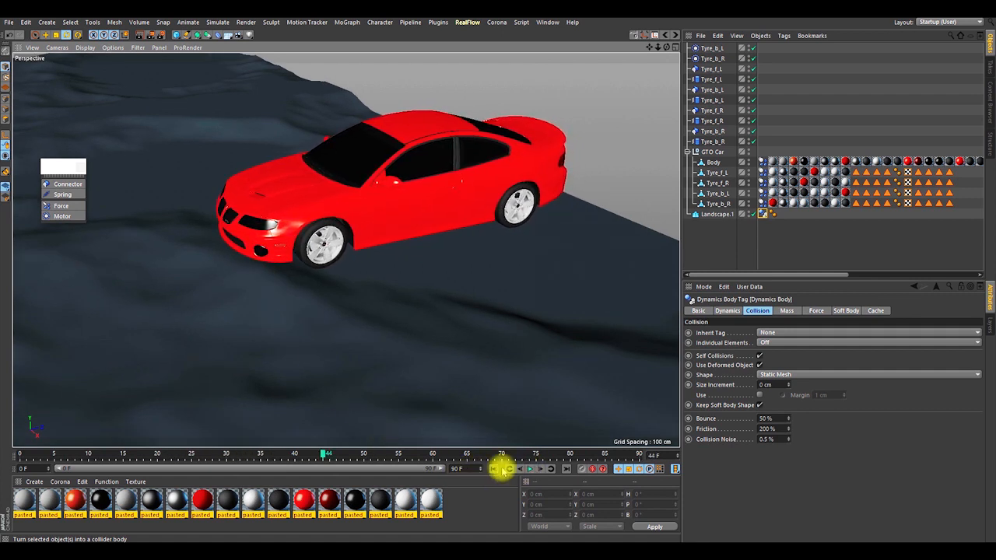
{"action": "left_click", "coordinate": [493, 468]}
Step: Convert Landscape.1 to an editable polygon object and scale it down along Y to a height of about 14.4 cm
{"action": "left_click_drag", "start_coordinate": [454, 308], "coordinate": [422, 284], "text": "alt"}
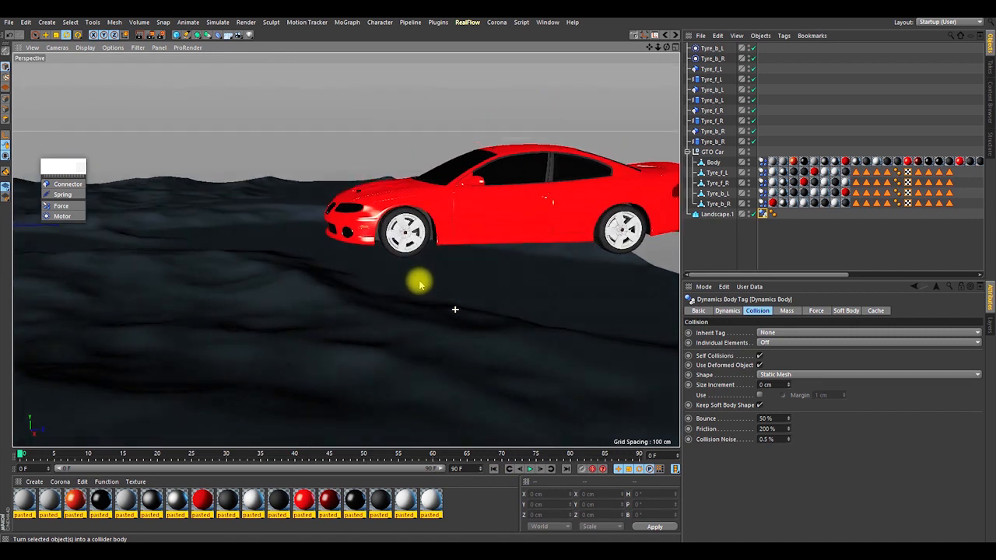
{"action": "middle_click_drag", "start_coordinate": [449, 258], "coordinate": [361, 287], "text": "alt"}
{"action": "right_click_drag", "start_coordinate": [361, 287], "coordinate": [360, 325], "text": "alt"}
{"action": "left_click_drag", "start_coordinate": [360, 325], "coordinate": [249, 285], "text": "alt"}
{"action": "left_click", "coordinate": [249, 285]}
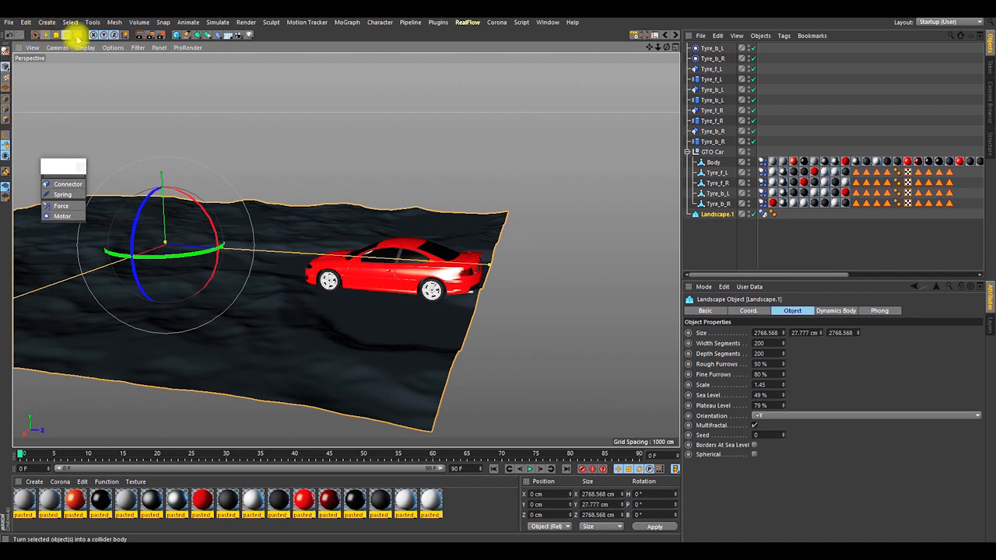
{"action": "left_click", "coordinate": [56, 35]}
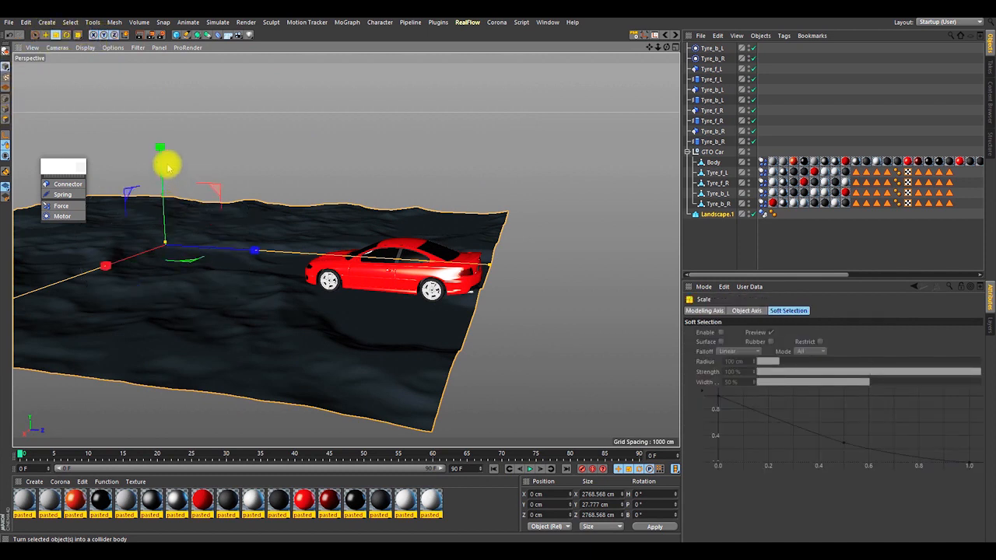
{"action": "left_click_drag", "start_coordinate": [161, 147], "coordinate": [162, 154]}
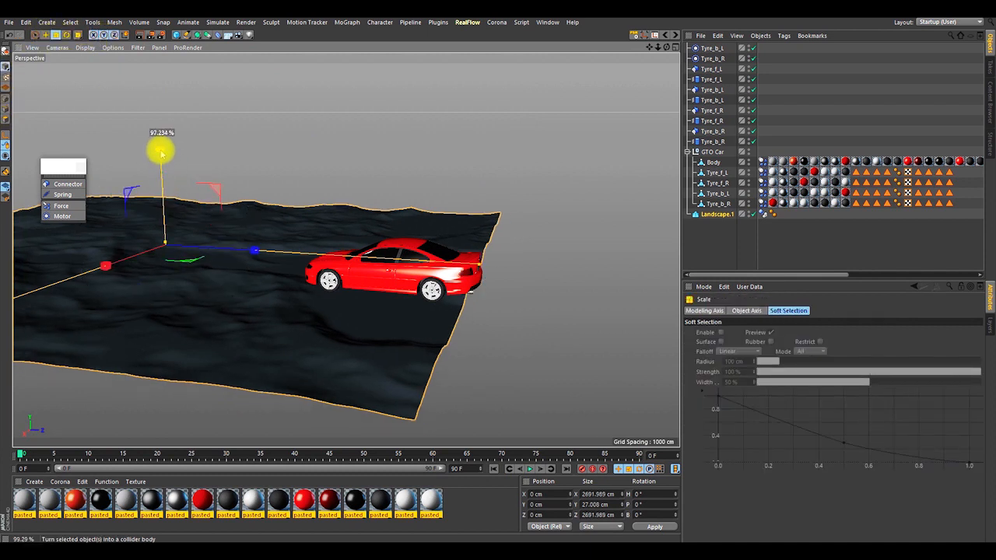
{"action": "key", "text": "ctrl+z"}
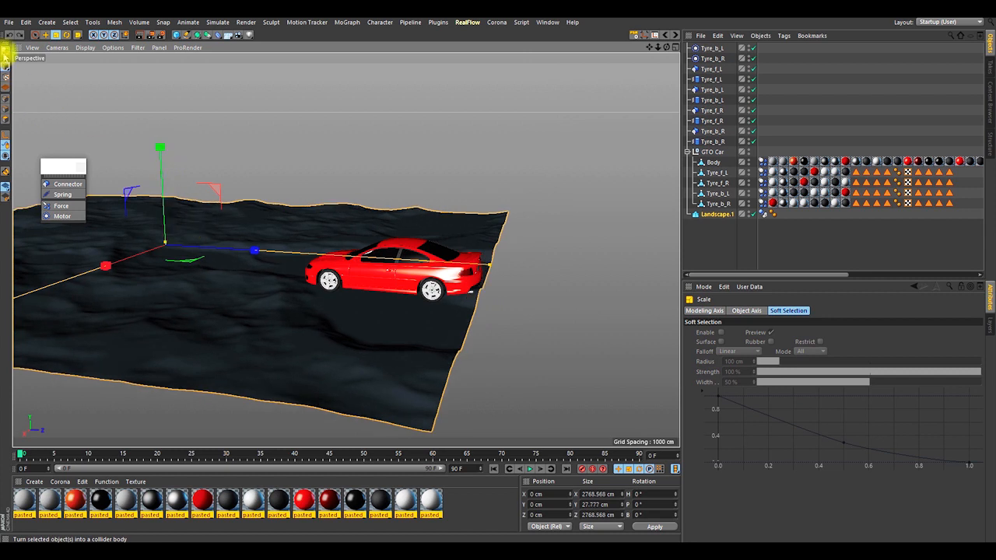
{"action": "left_click", "coordinate": [16, 67]}
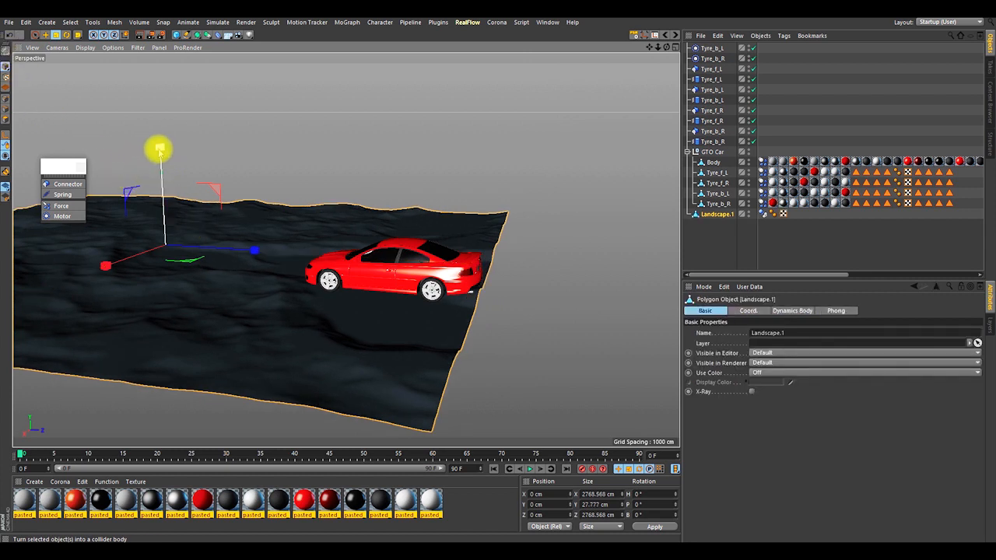
{"action": "left_click_drag", "start_coordinate": [160, 158], "coordinate": [172, 198]}
Step: Play the simulation and examine from several angles how the car drives over the flattened landscape
{"action": "left_click_drag", "start_coordinate": [283, 347], "coordinate": [461, 453], "text": "alt"}
{"action": "left_click", "coordinate": [528, 468]}
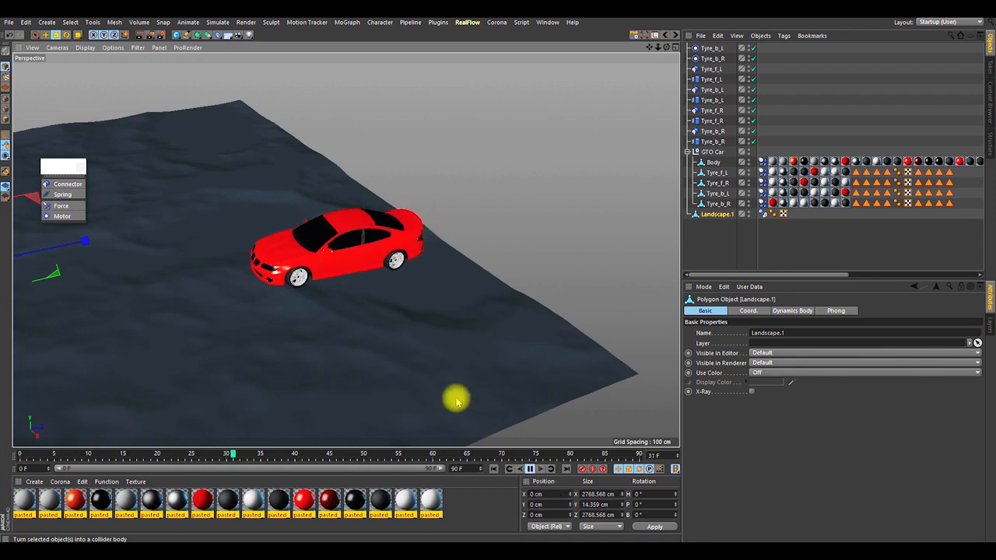
{"action": "left_click_drag", "start_coordinate": [275, 311], "coordinate": [228, 296], "text": "alt"}
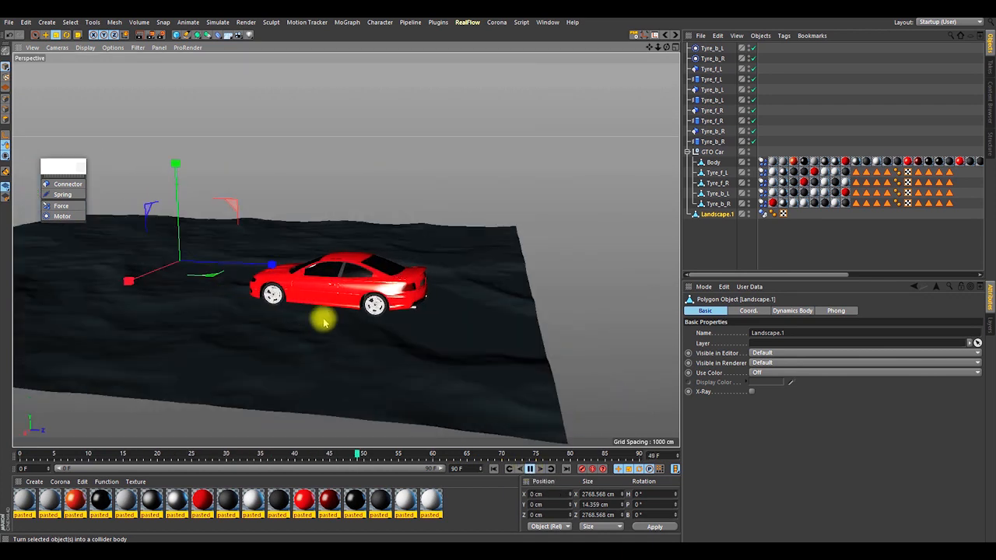
{"action": "middle_click_drag", "start_coordinate": [322, 320], "coordinate": [495, 339], "text": "alt"}
{"action": "left_click_drag", "start_coordinate": [288, 324], "coordinate": [337, 354], "text": "alt"}
{"action": "right_click_drag", "start_coordinate": [223, 320], "coordinate": [375, 308], "text": "alt"}
{"action": "right_click_drag", "start_coordinate": [296, 333], "coordinate": [225, 363], "text": "alt"}
{"action": "left_click_drag", "start_coordinate": [231, 344], "coordinate": [350, 332], "text": "alt"}
{"action": "right_click_drag", "start_coordinate": [290, 336], "coordinate": [223, 369], "text": "alt"}
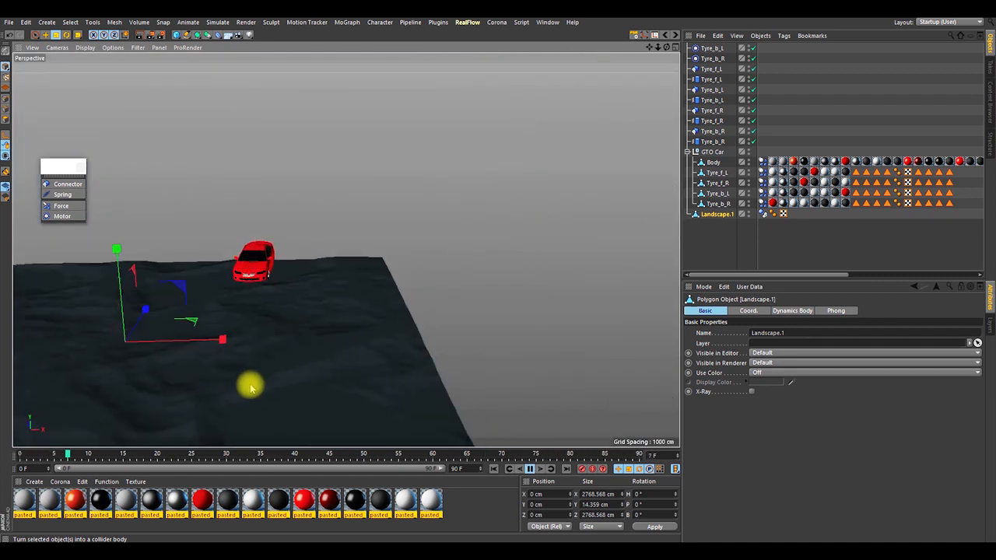
Step: Stop playback, set the project's end frame to 300, and extend the preview range to 300 frames
{"action": "left_click", "coordinate": [529, 468]}
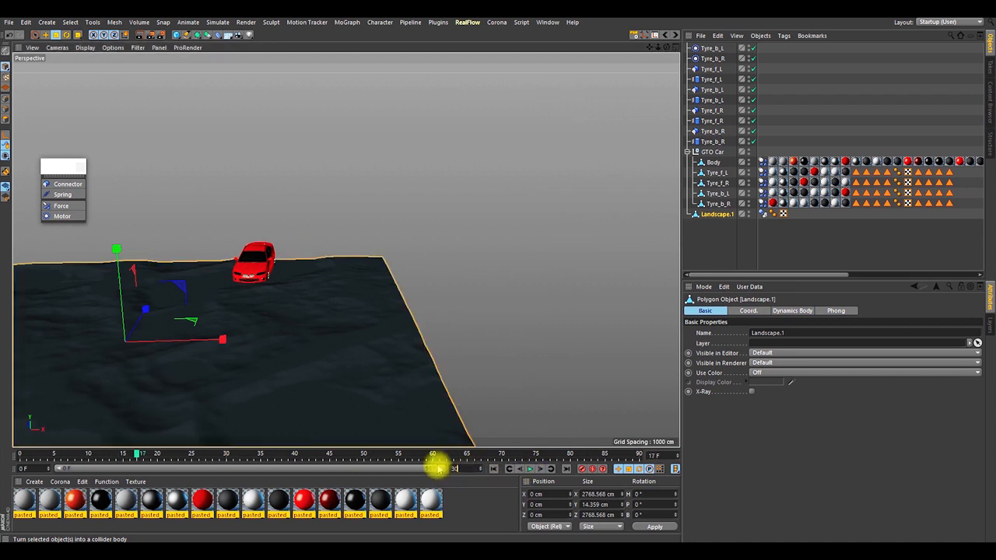
{"action": "key", "text": "Return"}
{"action": "left_click_drag", "start_coordinate": [183, 468], "coordinate": [543, 468]}
Step: Play the lengthened animation, follow the car across the landscape from several angles, and stop playback
{"action": "left_click", "coordinate": [530, 468]}
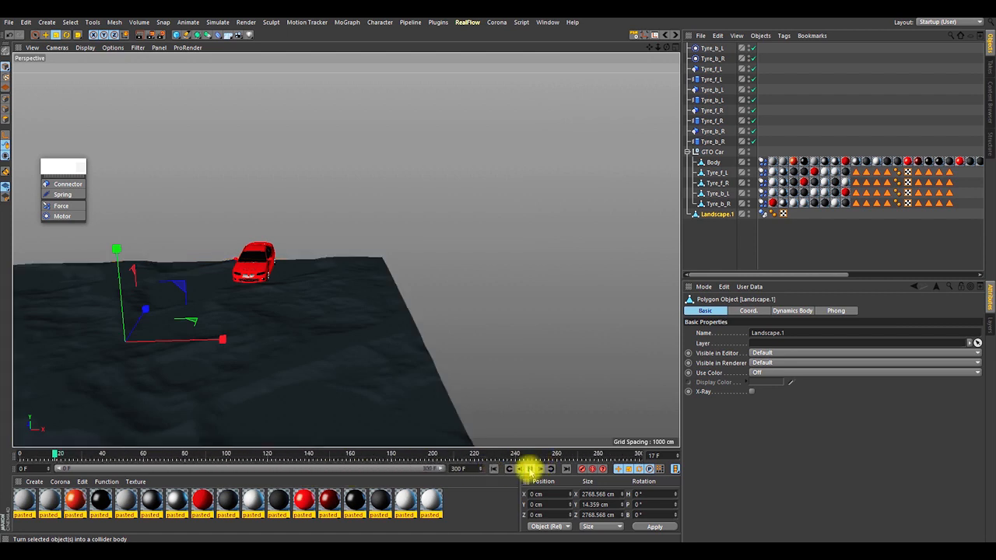
{"action": "middle_click_drag", "start_coordinate": [260, 302], "coordinate": [344, 300], "text": "alt"}
{"action": "right_click_drag", "start_coordinate": [333, 288], "coordinate": [343, 231], "text": "alt"}
{"action": "left_click_drag", "start_coordinate": [303, 352], "coordinate": [238, 362], "text": "alt"}
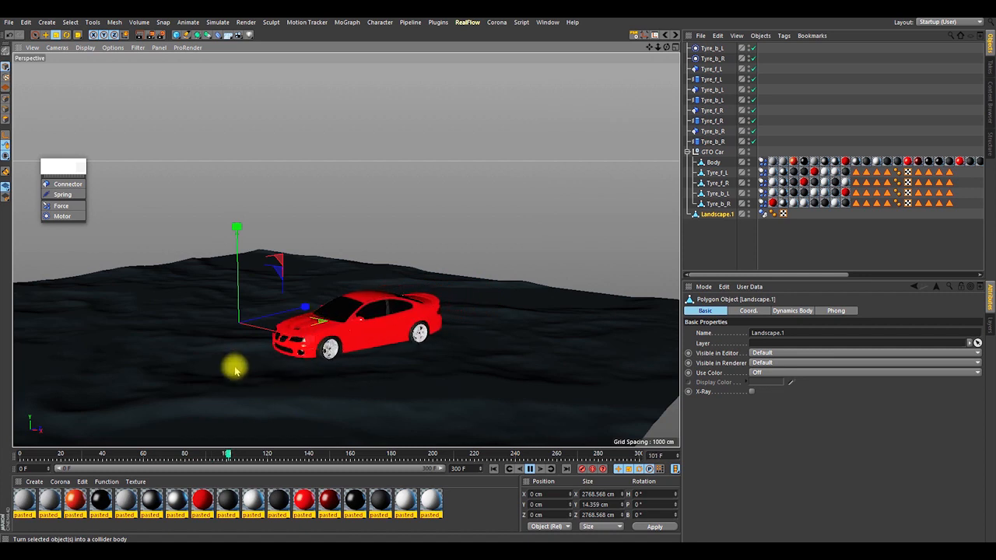
{"action": "left_click_drag", "start_coordinate": [345, 345], "coordinate": [393, 349], "text": "alt"}
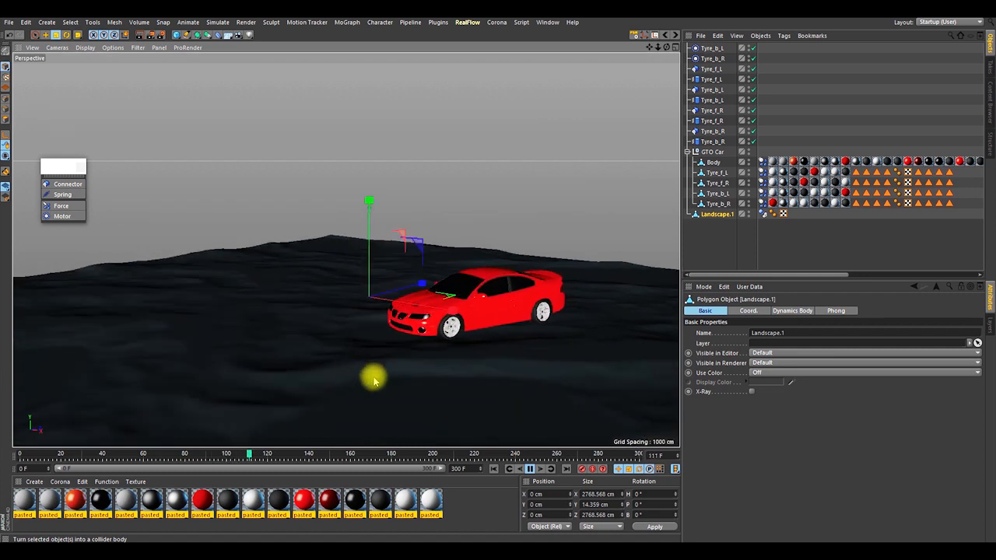
{"action": "left_click_drag", "start_coordinate": [334, 337], "coordinate": [389, 382], "text": "alt"}
{"action": "right_click_drag", "start_coordinate": [366, 366], "coordinate": [318, 380], "text": "alt"}
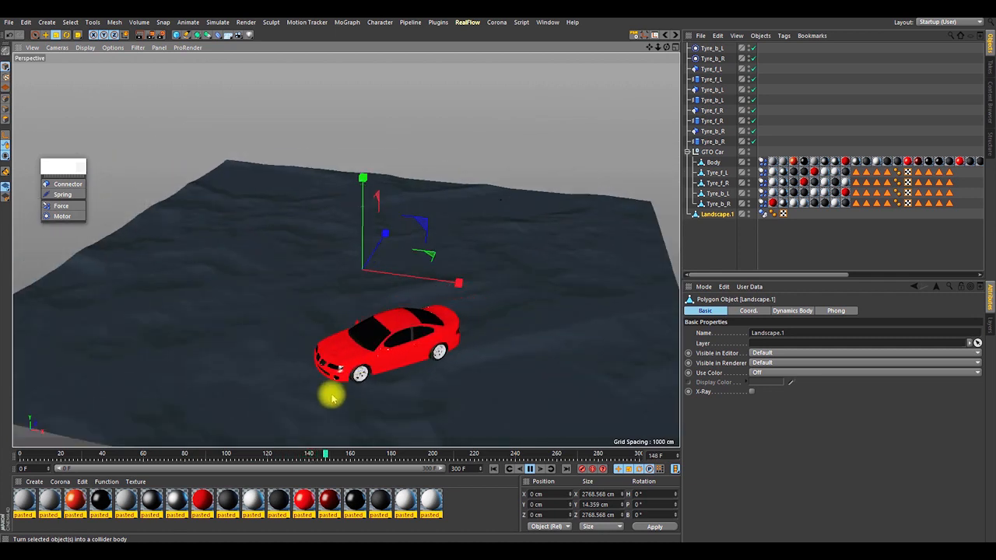
{"action": "left_click", "coordinate": [529, 469]}
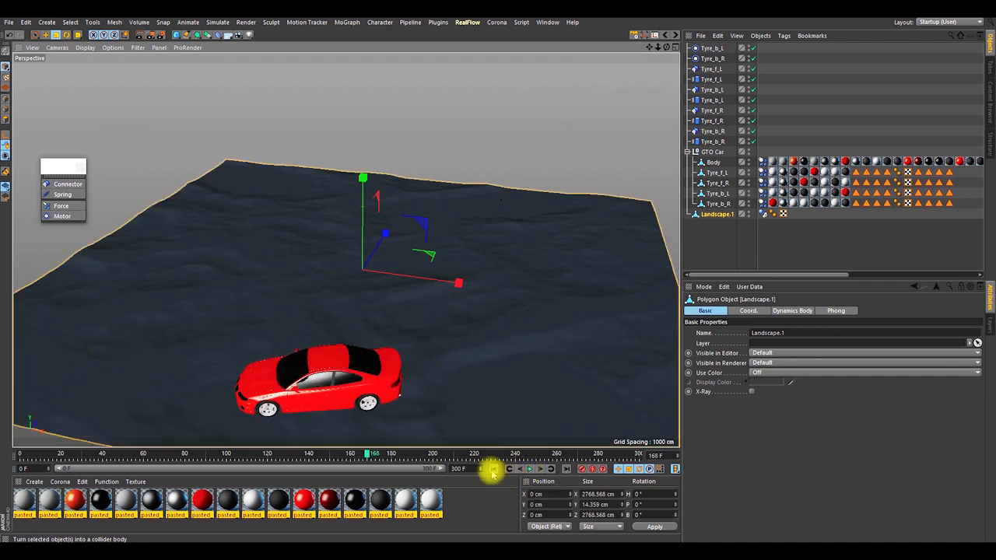
Step: Rewind to frame 0 and set the project's dynamics collision margin to 0 cm, steps per frame to 10 and maximum solver iterations to 15
{"action": "left_click", "coordinate": [493, 468]}
{"action": "left_click_drag", "start_coordinate": [418, 275], "coordinate": [450, 230], "text": "alt"}
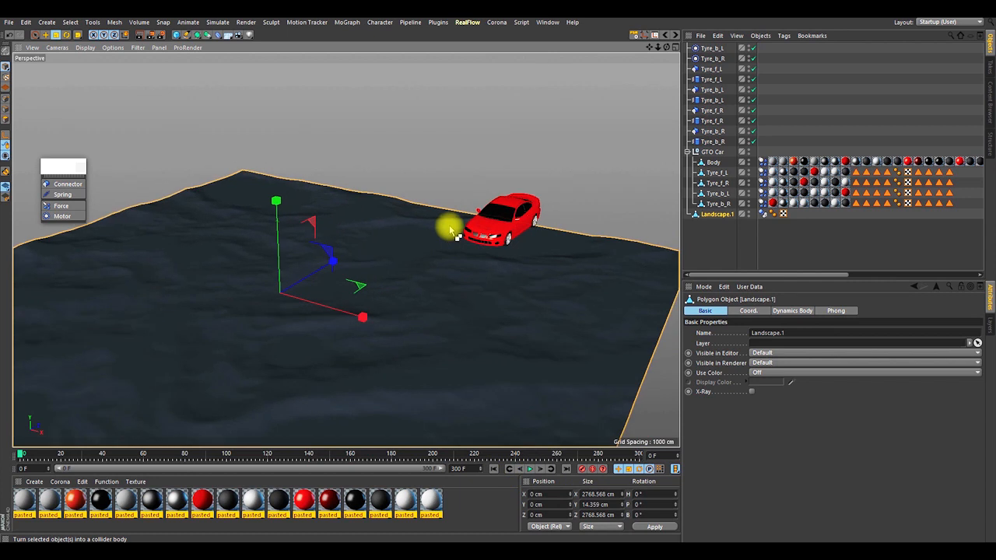
{"action": "key", "text": "ctrl+d"}
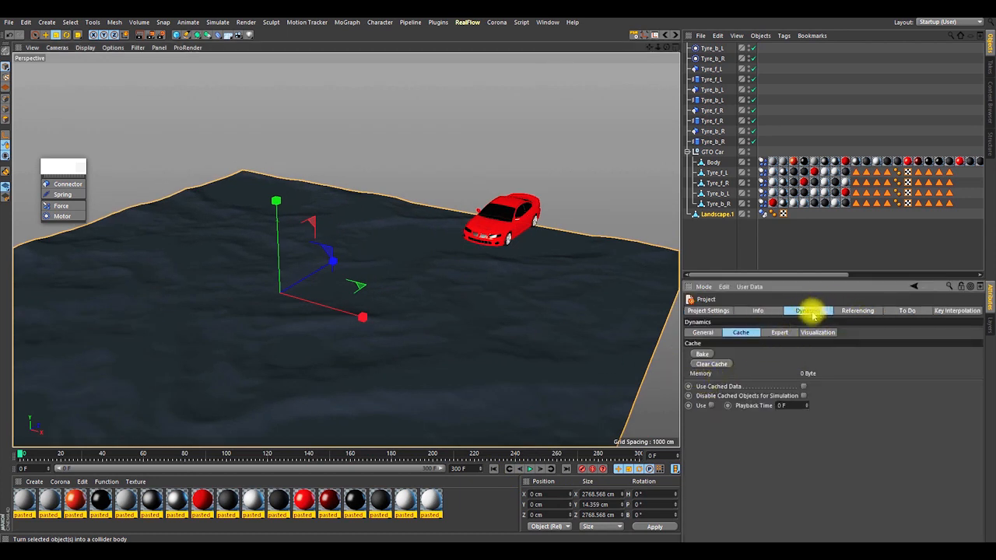
{"action": "left_click", "coordinate": [702, 333]}
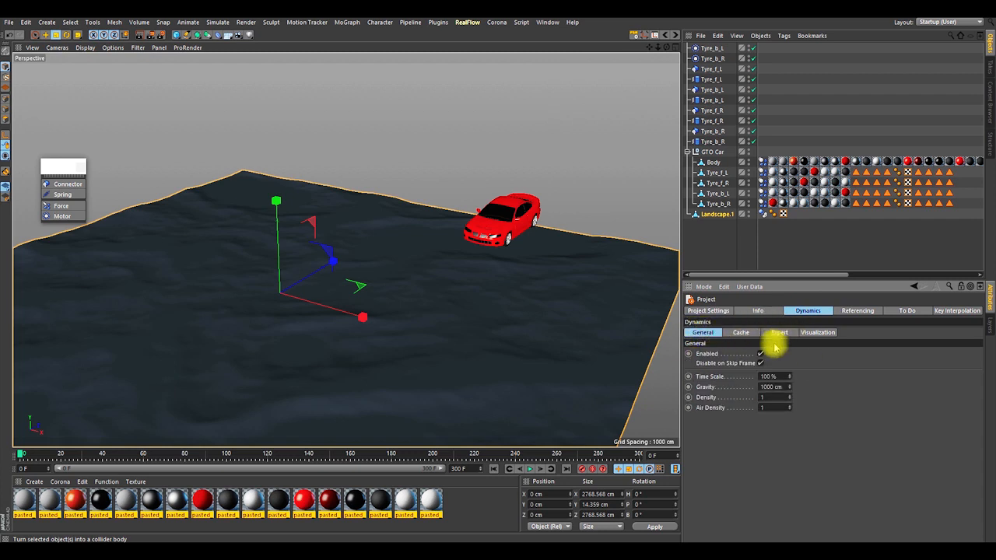
{"action": "left_click", "coordinate": [777, 333]}
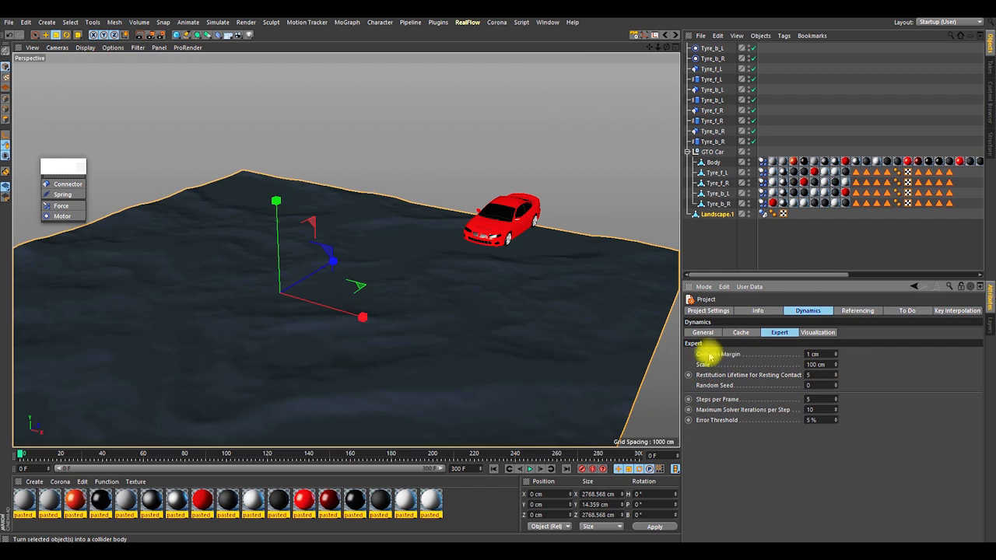
{"action": "left_click", "coordinate": [815, 354]}
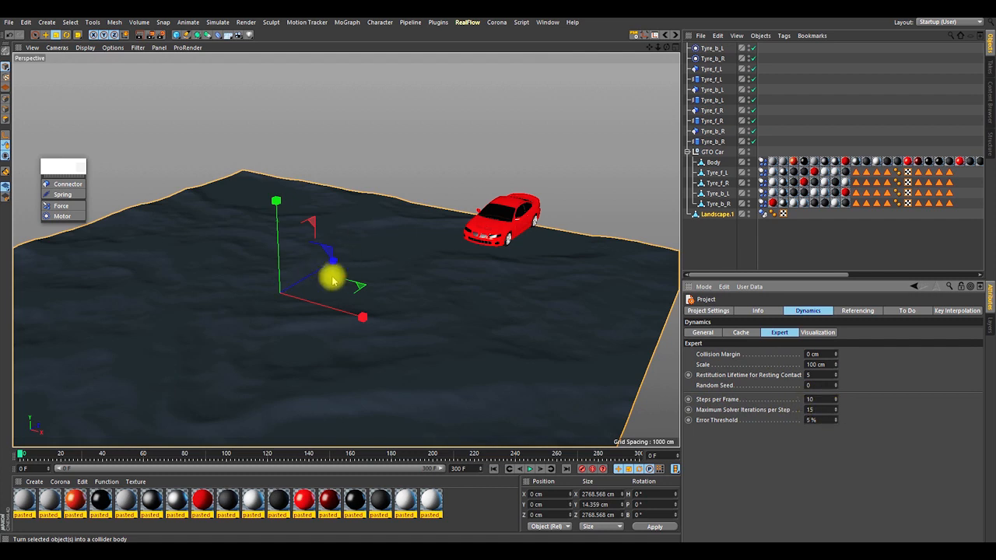
Step: Add a cylinder to the scene and set its orientation to +X
{"action": "left_click_drag", "start_coordinate": [449, 350], "coordinate": [405, 359], "text": "alt"}
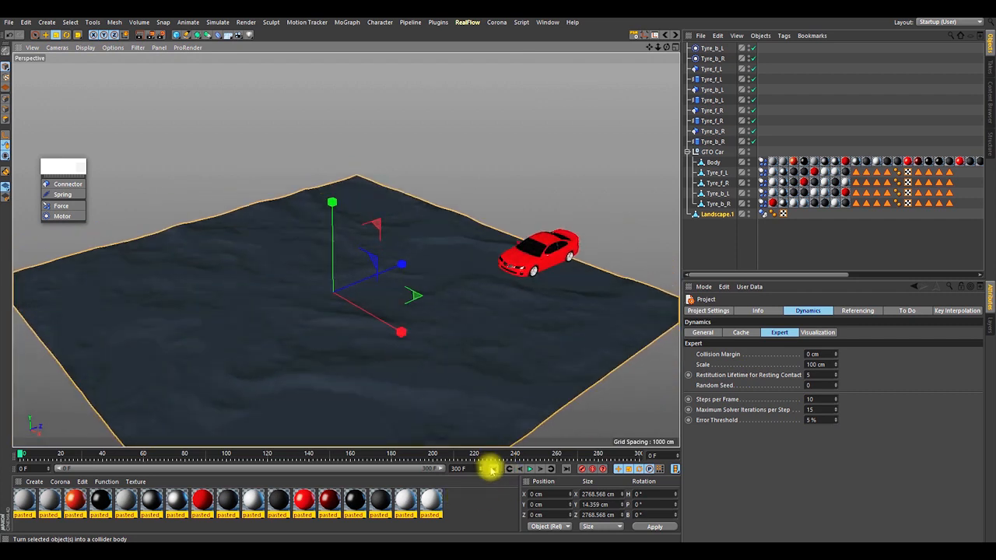
{"action": "key", "text": "e"}
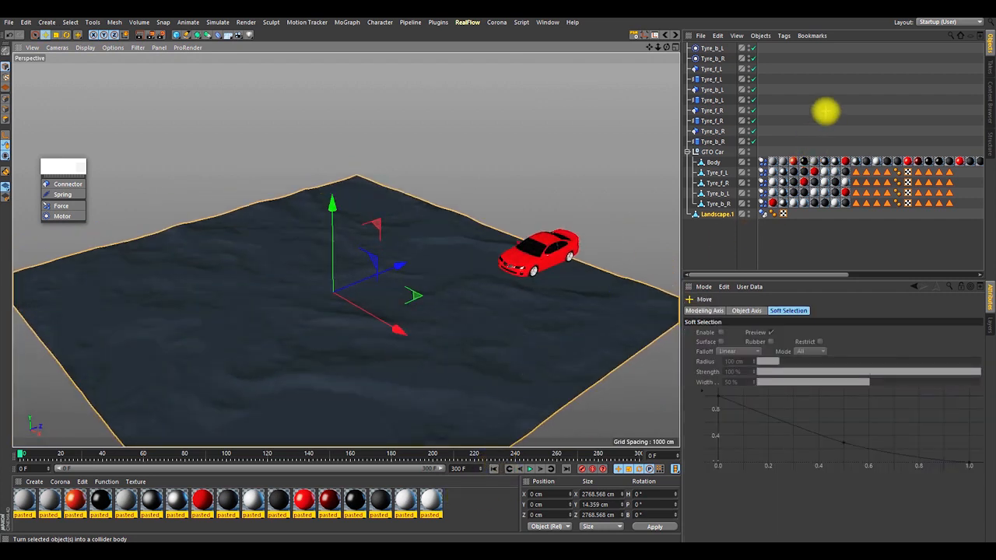
{"action": "left_click", "coordinate": [785, 225]}
{"action": "left_click_drag", "start_coordinate": [417, 294], "coordinate": [389, 315], "text": "alt"}
{"action": "left_click_drag", "start_coordinate": [178, 37], "coordinate": [366, 44]}
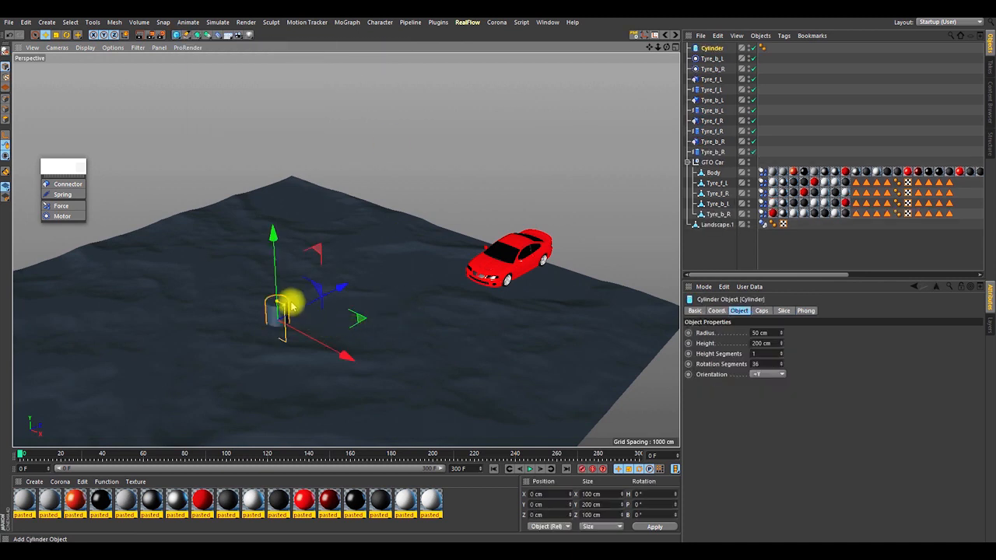
{"action": "left_click", "coordinate": [766, 375]}
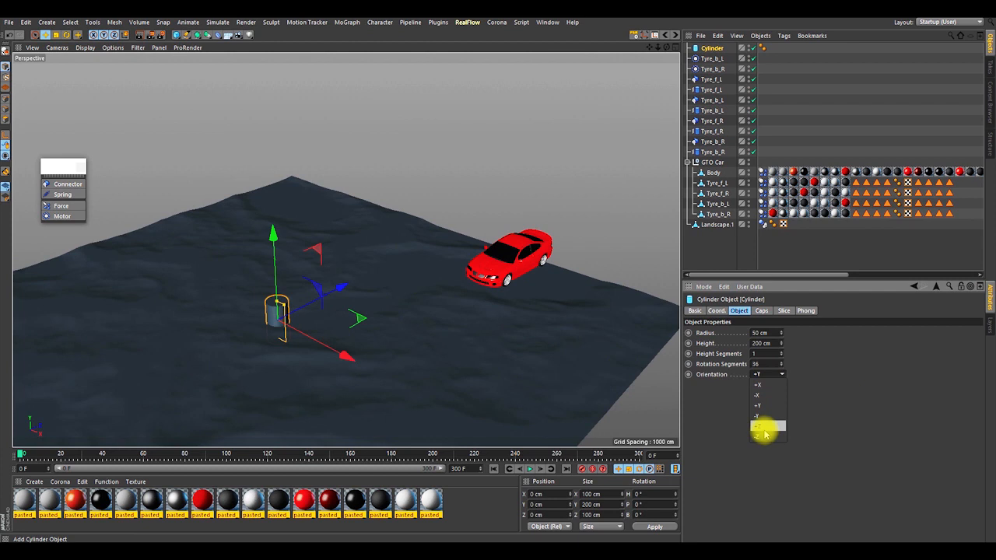
{"action": "left_click", "coordinate": [759, 384]}
Step: Lengthen the cylinder to about 740 cm and sink it partly into the landscape at about X 301 cm, Y -25 cm
{"action": "left_click_drag", "start_coordinate": [296, 333], "coordinate": [408, 393]}
{"action": "left_click_drag", "start_coordinate": [325, 265], "coordinate": [325, 270]}
{"action": "left_click_drag", "start_coordinate": [353, 414], "coordinate": [405, 393], "text": "alt"}
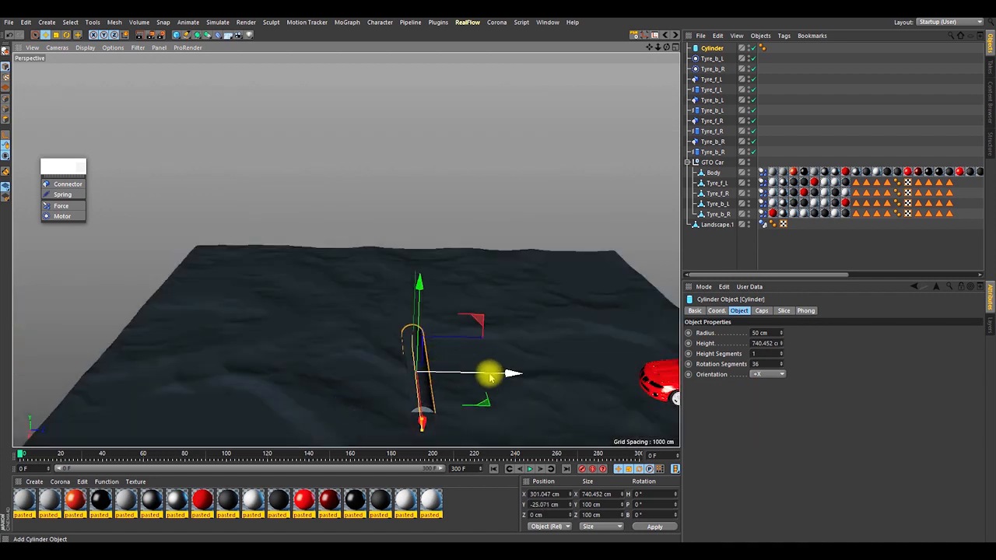
Step: Shift the cylinder towards the car, duplicate it along Z, and place the copy at about Y -33.6 cm, Z -316 cm as a second bump
{"action": "left_click_drag", "start_coordinate": [491, 374], "coordinate": [329, 351]}
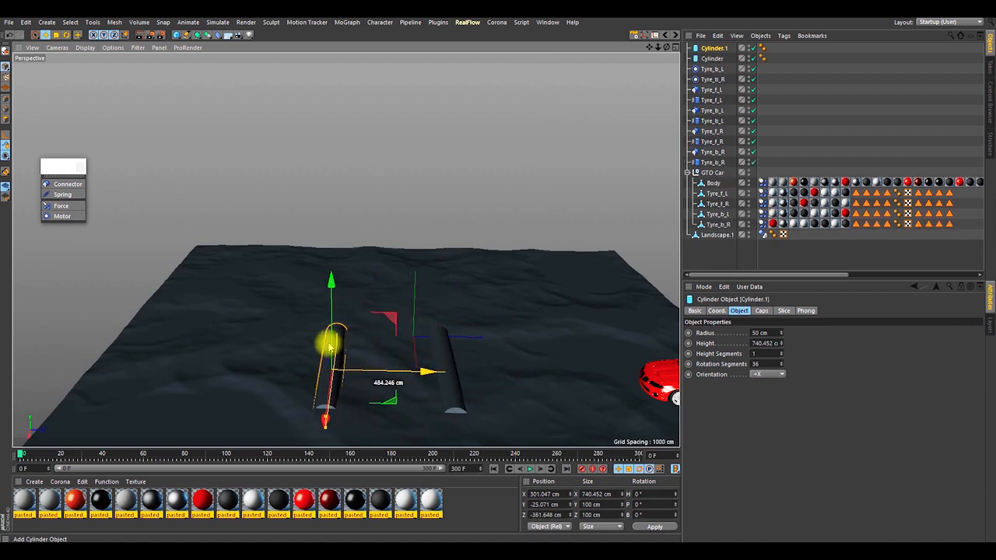
{"action": "left_click_drag", "start_coordinate": [329, 282], "coordinate": [331, 283]}
{"action": "left_click_drag", "start_coordinate": [416, 375], "coordinate": [427, 369]}
{"action": "left_click_drag", "start_coordinate": [377, 399], "coordinate": [411, 407], "text": "alt"}
{"action": "left_click_drag", "start_coordinate": [373, 367], "coordinate": [538, 333], "text": "alt"}
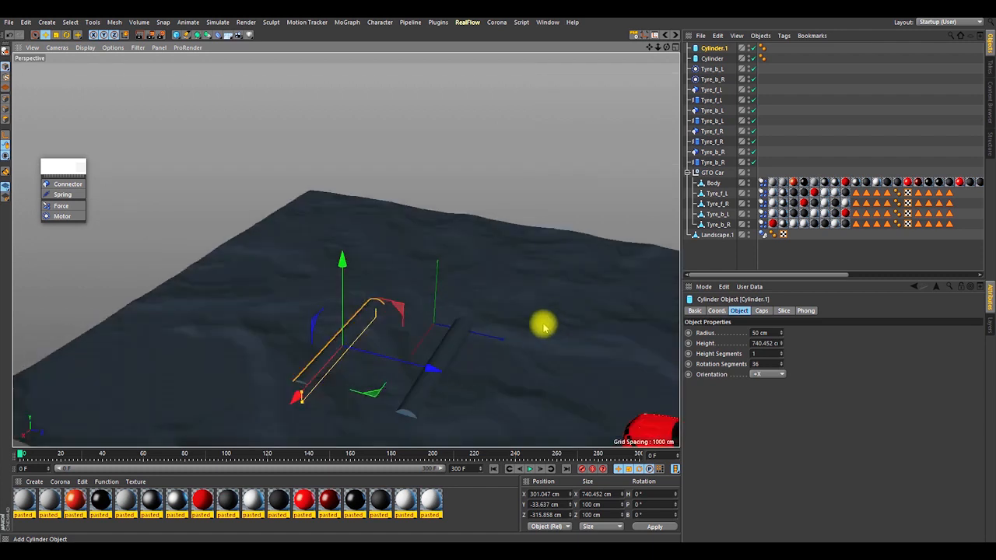
Step: Copy the Dynamics Body tag of Landscape.1 onto both cylinders
{"action": "left_click", "coordinate": [764, 236]}
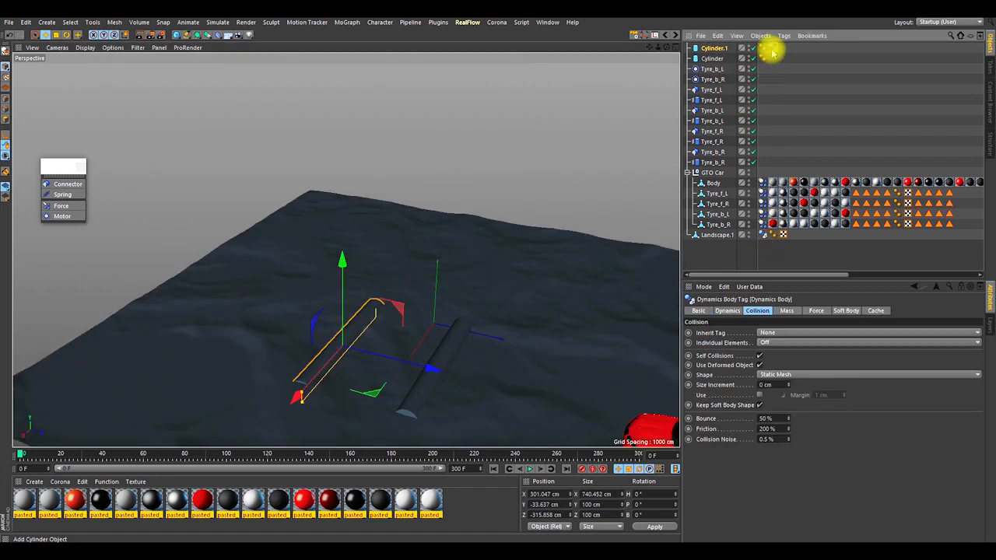
{"action": "left_click", "coordinate": [782, 126]}
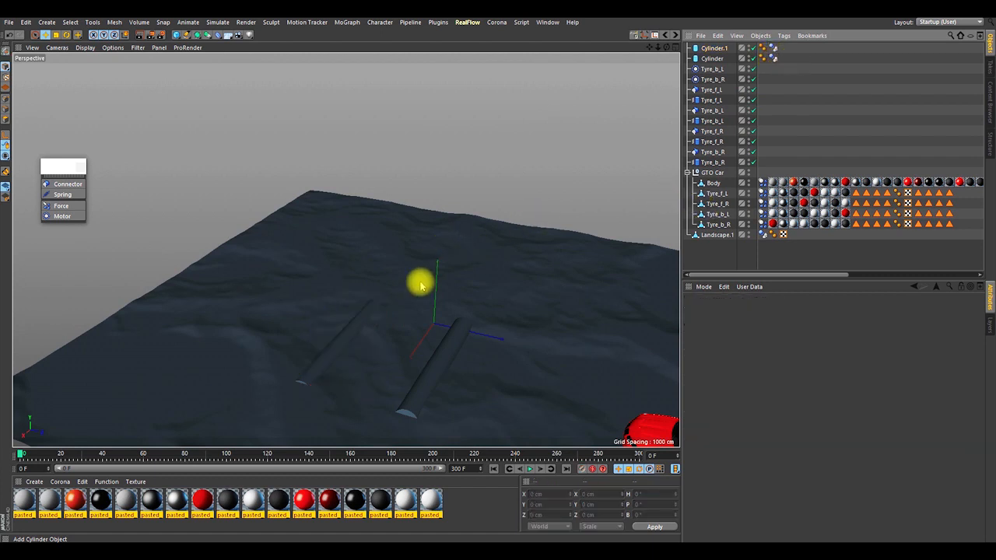
{"action": "left_click_drag", "start_coordinate": [396, 339], "coordinate": [417, 349], "text": "alt"}
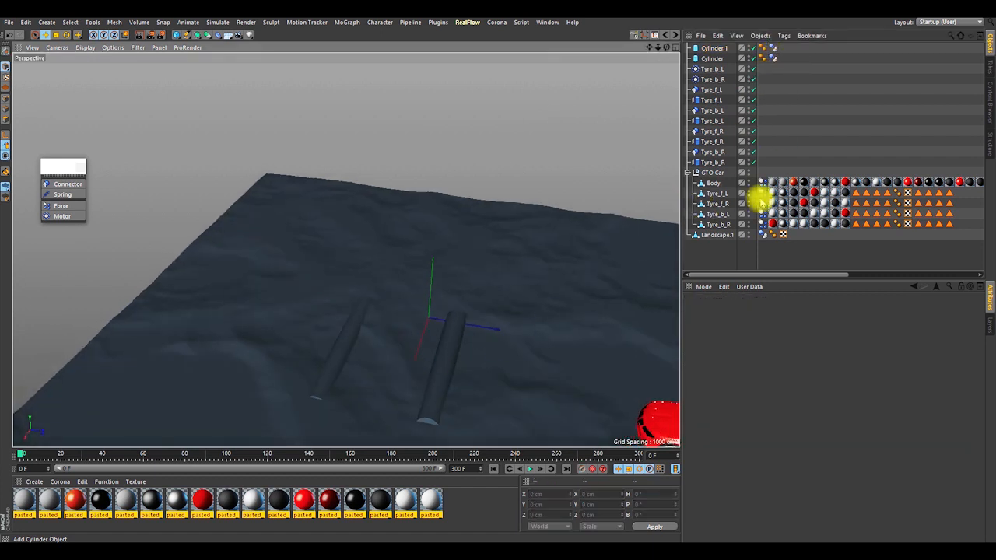
Step: Bake the project's dynamics cache and scrub the timeline to check the car driving over the cylinders
{"action": "key", "text": "ctrl+d"}
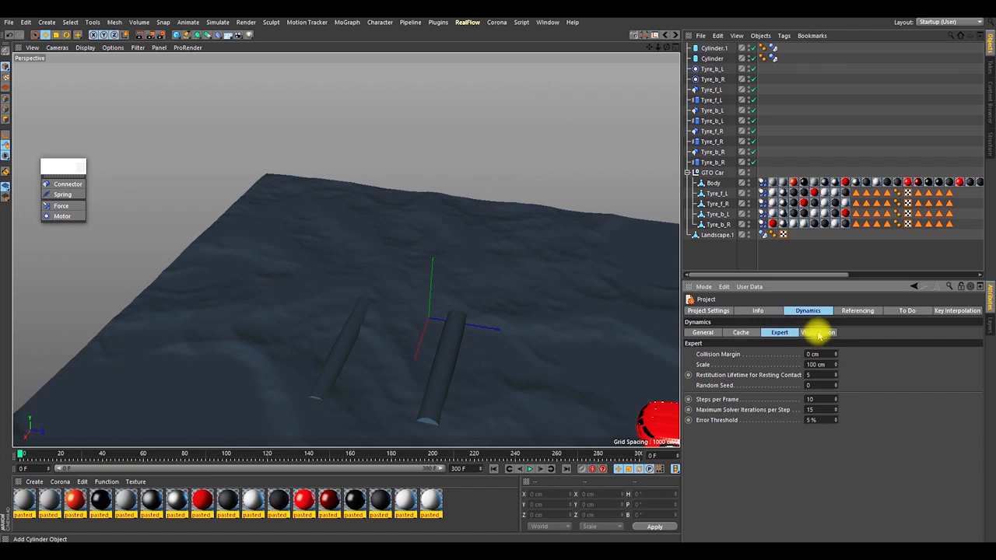
{"action": "left_click", "coordinate": [742, 332]}
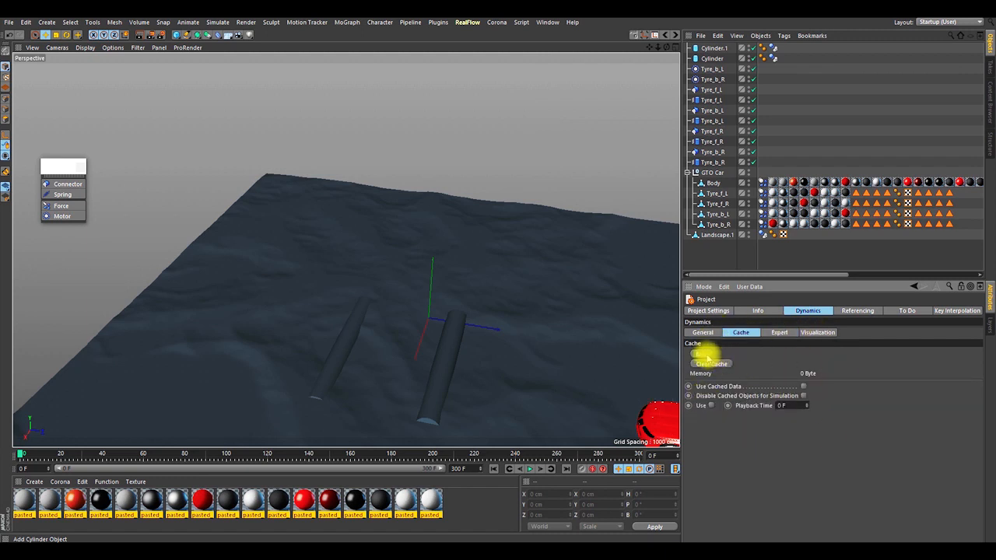
{"action": "left_click", "coordinate": [706, 356]}
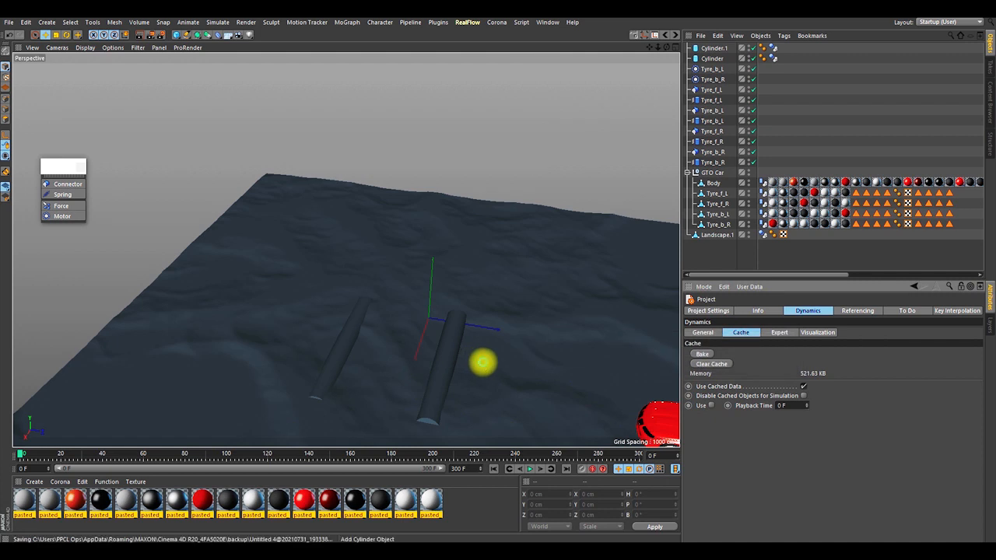
{"action": "middle_click_drag", "start_coordinate": [522, 368], "coordinate": [351, 290], "text": "alt"}
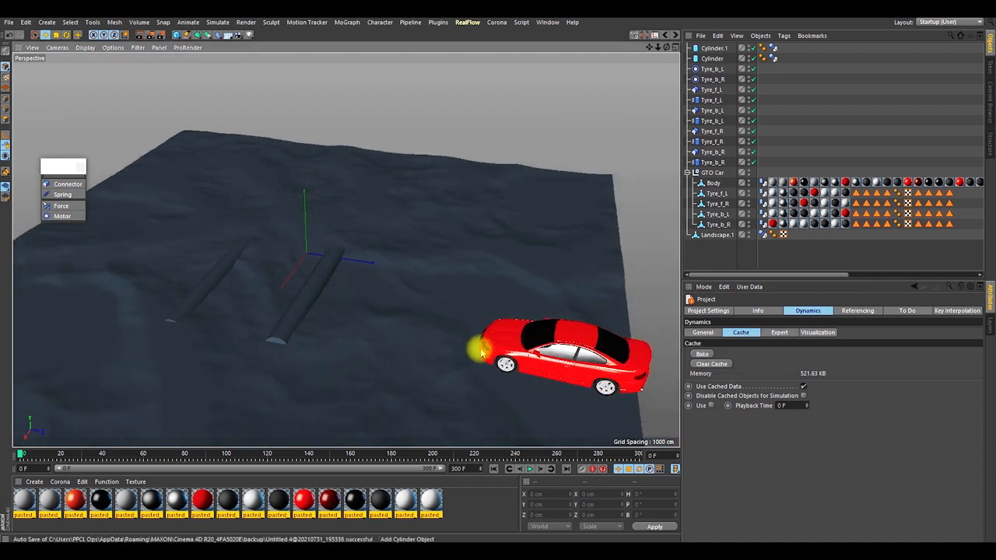
{"action": "scroll", "coordinate": [481, 353], "scroll_direction": "down", "scroll_amount": 2}
{"action": "left_click_drag", "start_coordinate": [21, 458], "coordinate": [26, 415]}
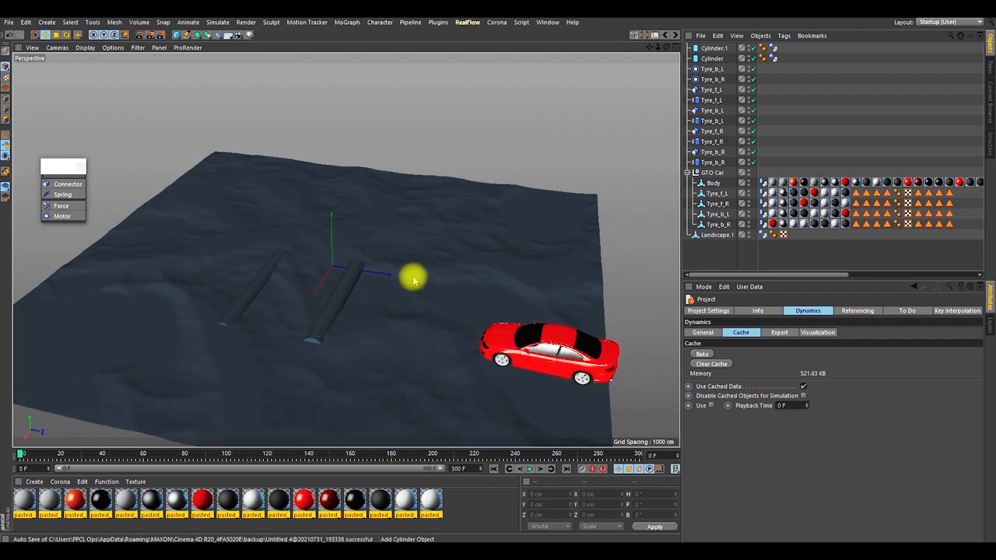
Step: Lower the cylinder nearer the car to about Y -37.5 cm and sink the farther cylinder slightly deeper into the landscape
{"action": "left_click_drag", "start_coordinate": [420, 289], "coordinate": [392, 289], "text": "alt"}
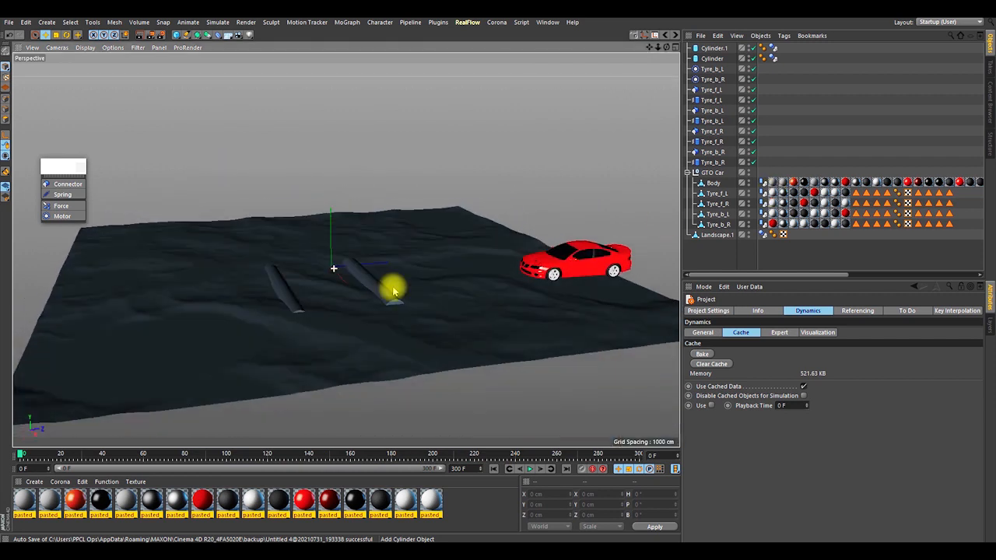
{"action": "left_click", "coordinate": [384, 293]}
{"action": "scroll", "coordinate": [356, 289], "scroll_direction": "up", "scroll_amount": 5}
{"action": "left_click_drag", "start_coordinate": [382, 191], "coordinate": [387, 196]}
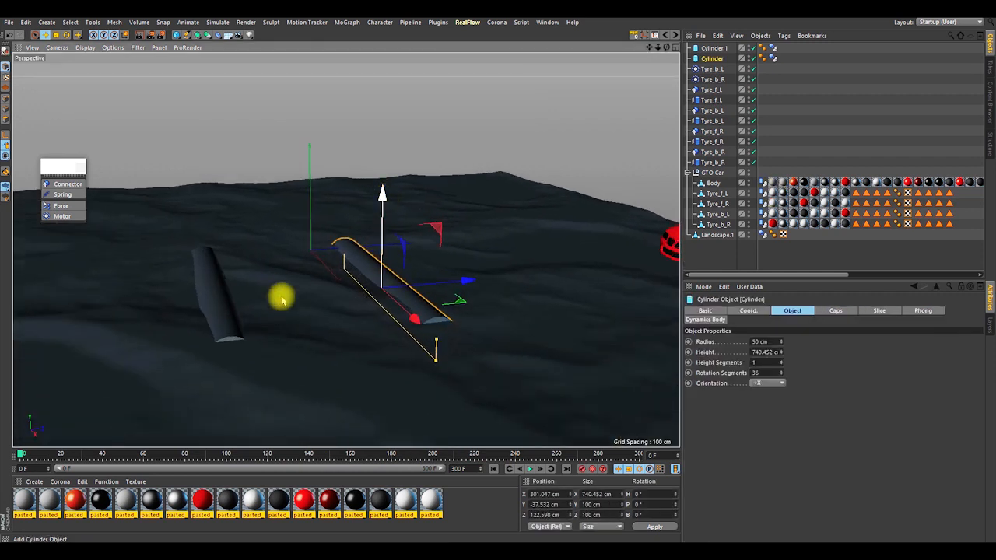
{"action": "left_click", "coordinate": [227, 300]}
{"action": "left_click_drag", "start_coordinate": [214, 209], "coordinate": [209, 212]}
Step: Move the cylinder nearer the car along Z to about 239 cm to widen the gap between the bumps
{"action": "left_click_drag", "start_coordinate": [441, 308], "coordinate": [415, 286], "text": "alt"}
{"action": "left_click", "coordinate": [416, 286]}
{"action": "left_click_drag", "start_coordinate": [479, 285], "coordinate": [509, 287]}
{"action": "left_click_drag", "start_coordinate": [463, 323], "coordinate": [432, 318], "text": "alt"}
Step: Clear the project's dynamics cache and bake the simulation again with the repositioned cylinders
{"action": "key", "text": "ctrl+d"}
{"action": "left_click", "coordinate": [708, 363]}
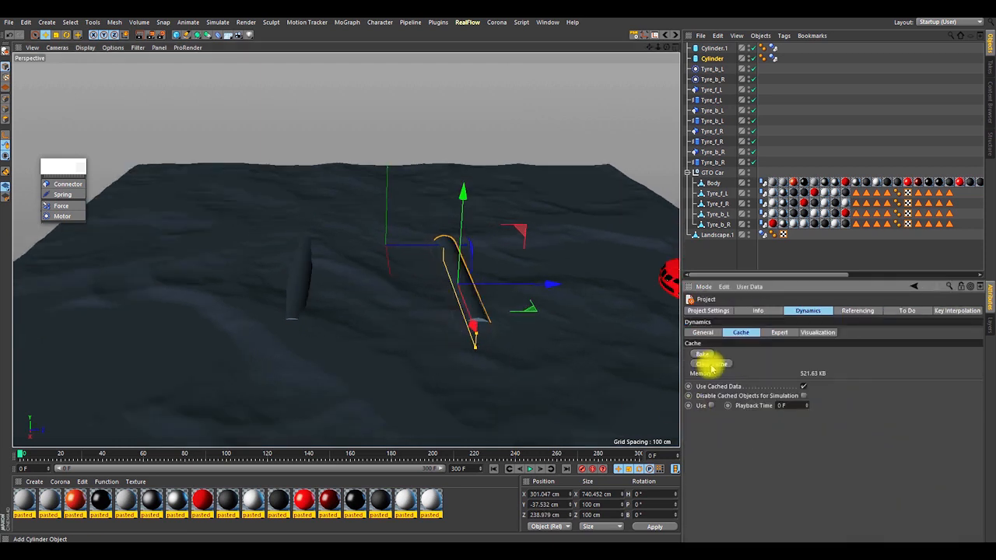
{"action": "left_click", "coordinate": [703, 355]}
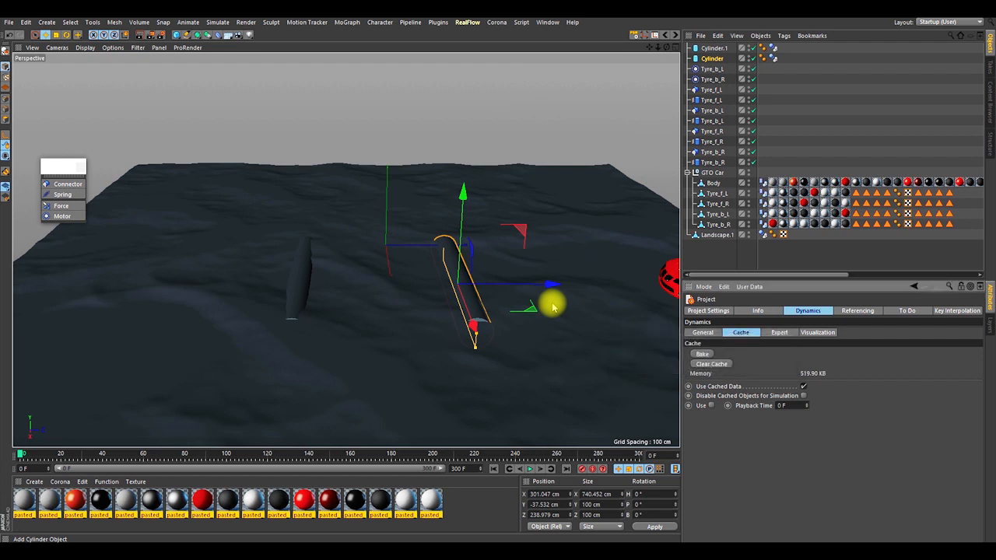
Step: Scrub and play the baked animation, examining from several angles how the car drives over the two cylinder bumps
{"action": "left_click_drag", "start_coordinate": [20, 458], "coordinate": [249, 459]}
{"action": "left_click_drag", "start_coordinate": [329, 367], "coordinate": [473, 336], "text": "alt"}
{"action": "left_click_drag", "start_coordinate": [247, 455], "coordinate": [89, 423]}
{"action": "left_click_drag", "start_coordinate": [236, 403], "coordinate": [389, 361], "text": "alt"}
{"action": "left_click", "coordinate": [870, 260]}
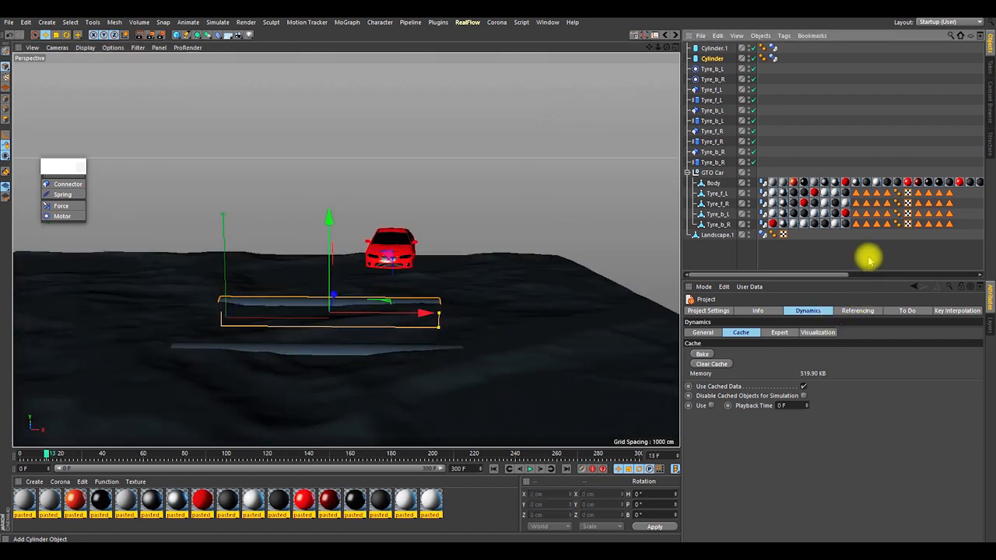
{"action": "left_click", "coordinate": [529, 468]}
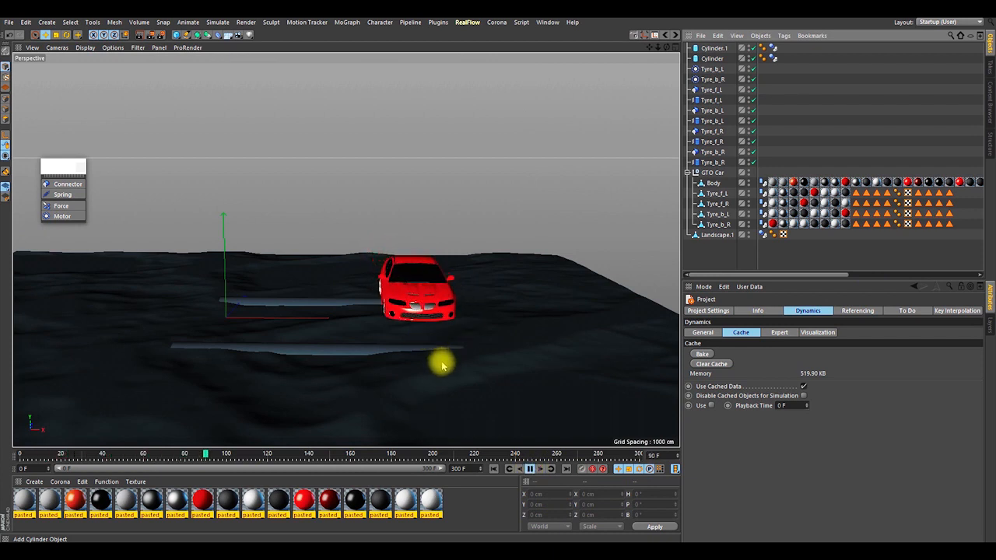
{"action": "mouse_move", "coordinate": [473, 367]}
{"action": "left_mouse_down", "text": "alt"}
{"action": "mouse_move", "coordinate": [523, 350]}
{"action": "mouse_move", "coordinate": [532, 372]}
{"action": "mouse_move", "coordinate": [363, 353]}
{"action": "mouse_move", "coordinate": [440, 389]}
{"action": "mouse_move", "coordinate": [396, 327]}
{"action": "mouse_move", "coordinate": [403, 377]}
{"action": "mouse_move", "coordinate": [409, 358]}
{"action": "mouse_move", "coordinate": [382, 366]}
{"action": "left_mouse_up", "text": "alt"}
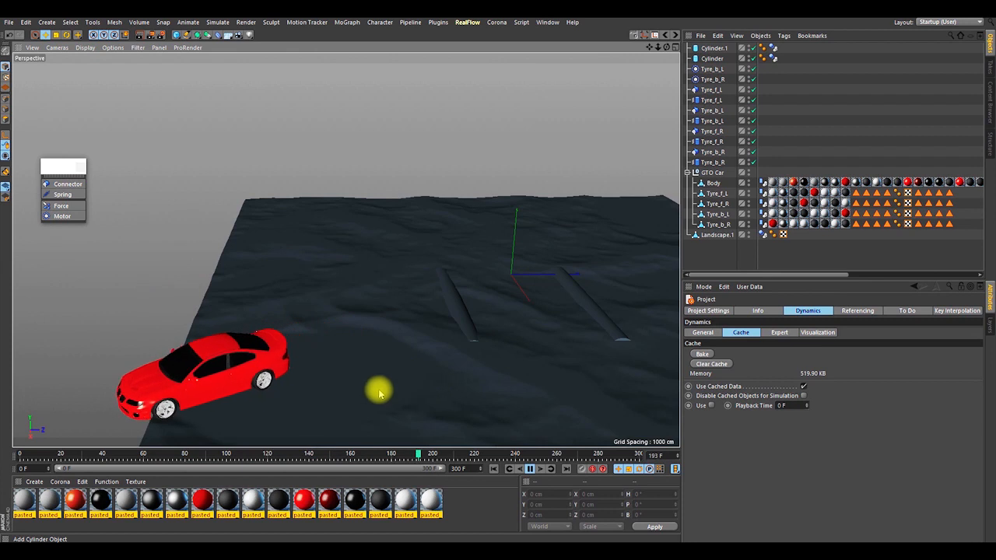
{"action": "left_click_drag", "start_coordinate": [251, 377], "coordinate": [456, 381], "text": "alt"}
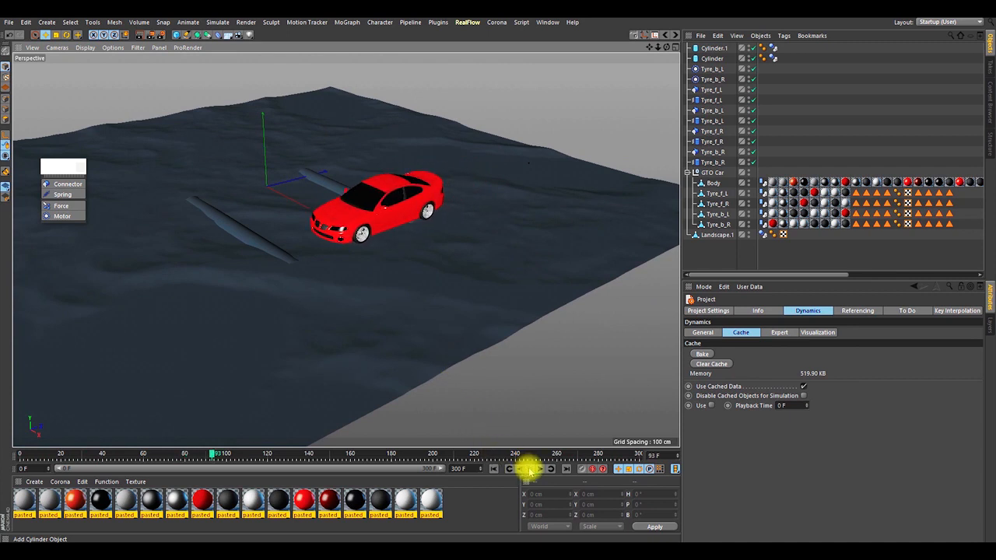